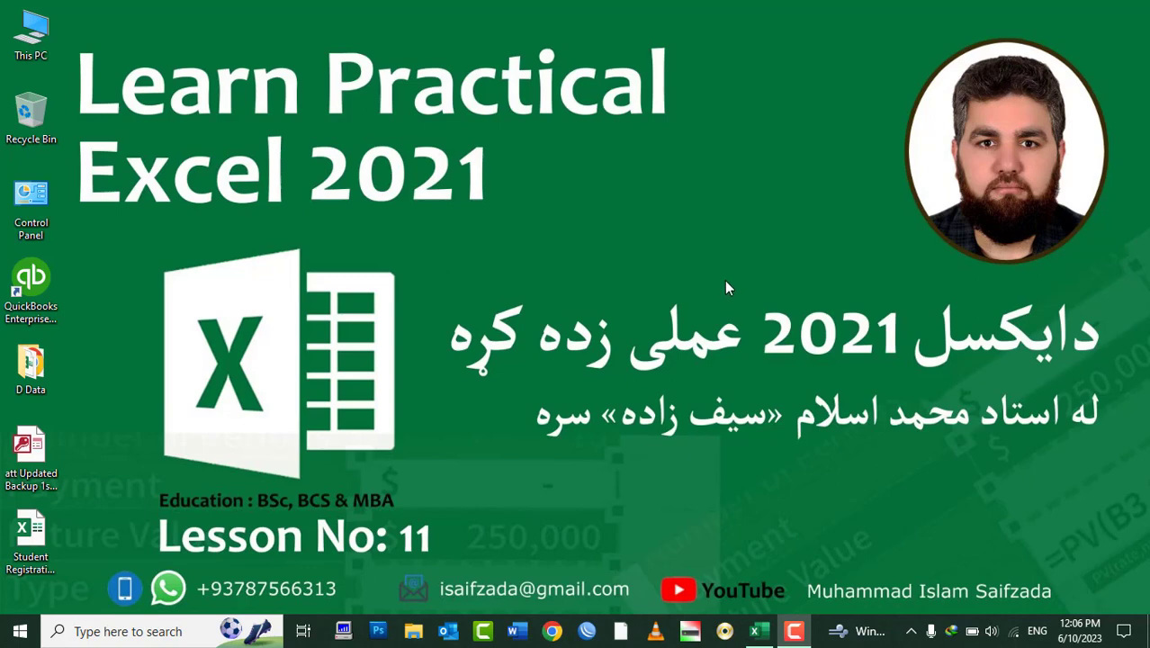
- Refresh the desktop and restore the blank Book1 workbook from the taskbar
right_click(671, 189)
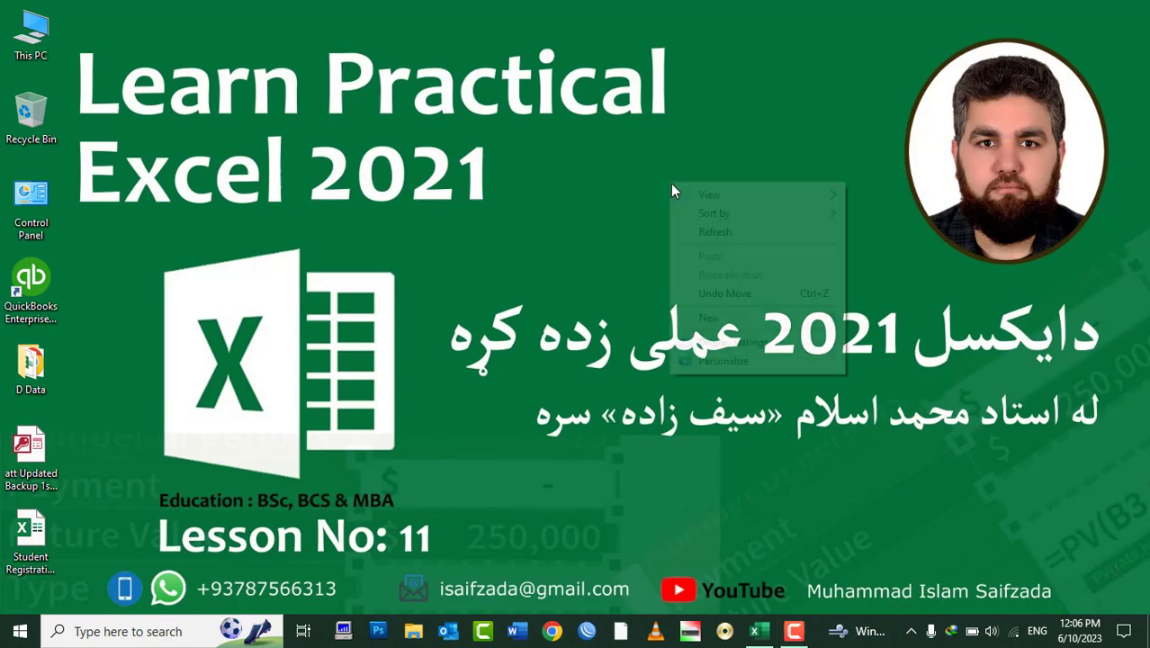
left_click(720, 231)
left_click(774, 637)
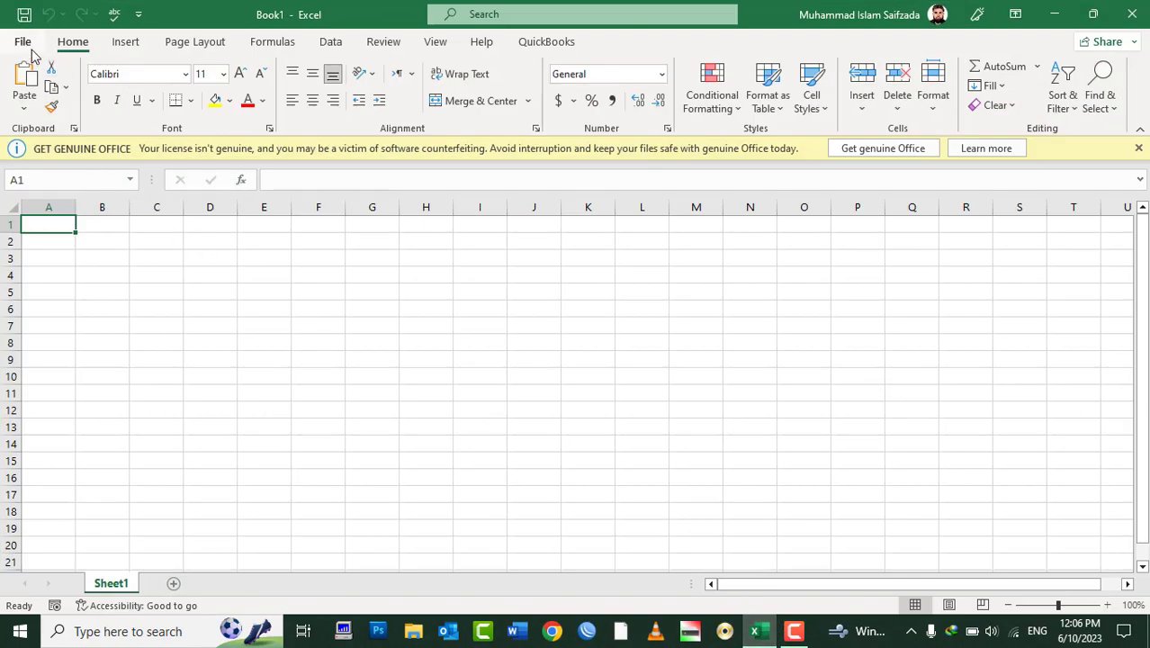
left_click(24, 43)
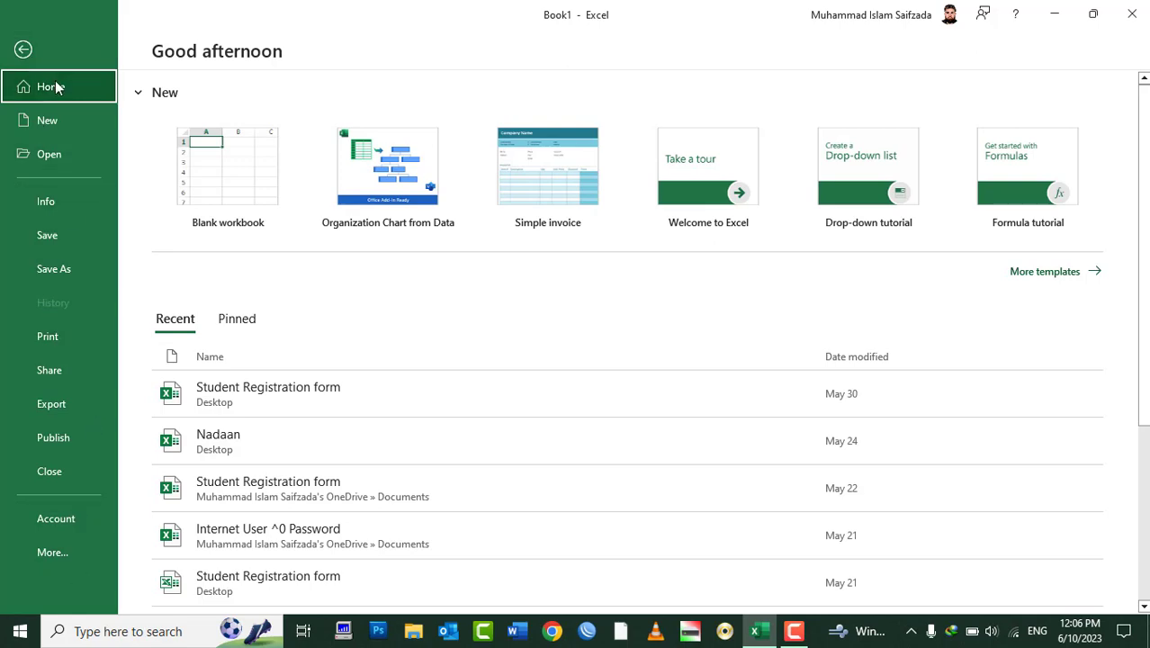
left_click(24, 50)
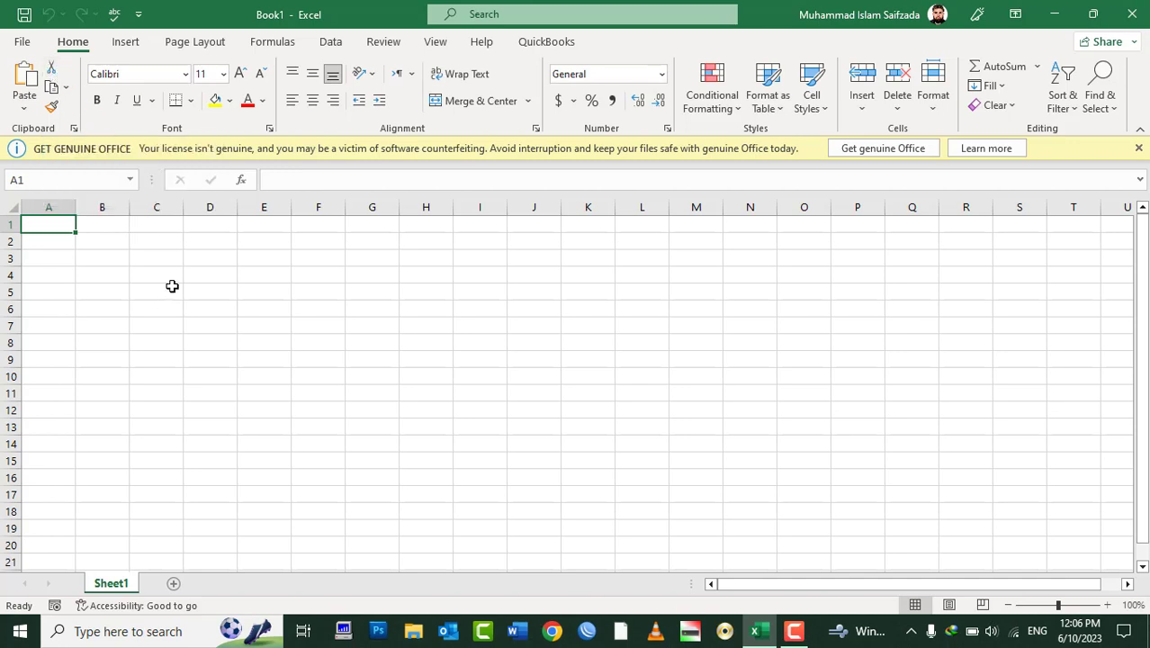
scroll(104, 270, "up", 4, "ctrl")
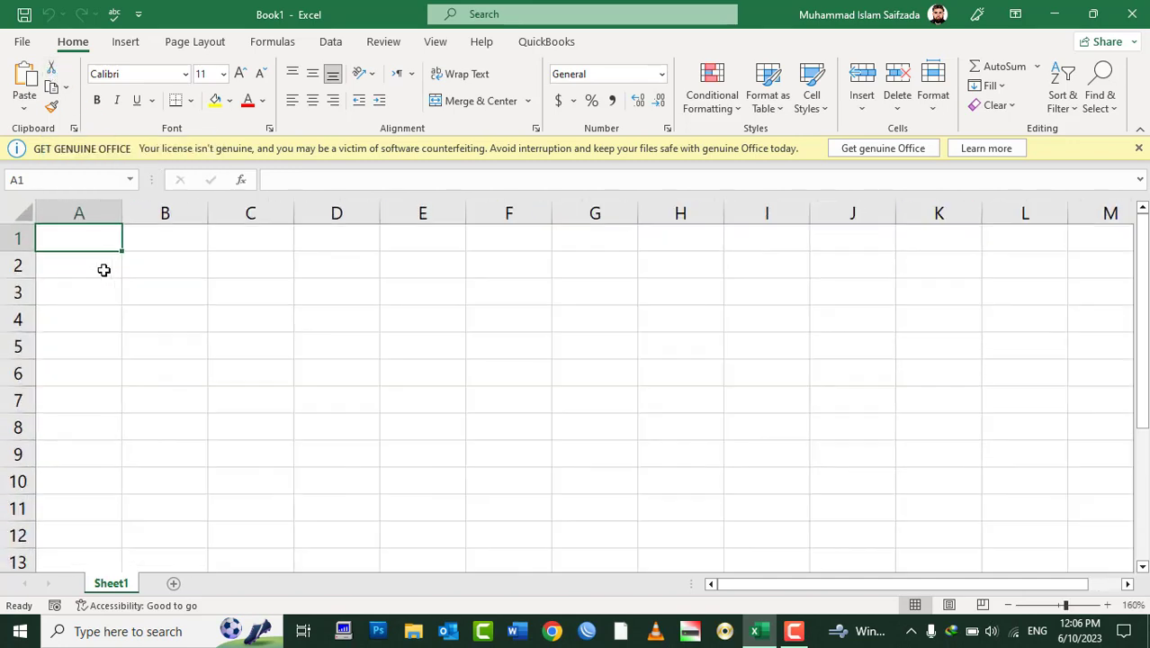
scroll(103, 270, "up", 2, "ctrl")
scroll(104, 270, "up", 1, "ctrl")
scroll(104, 270, "up", 2, "ctrl")
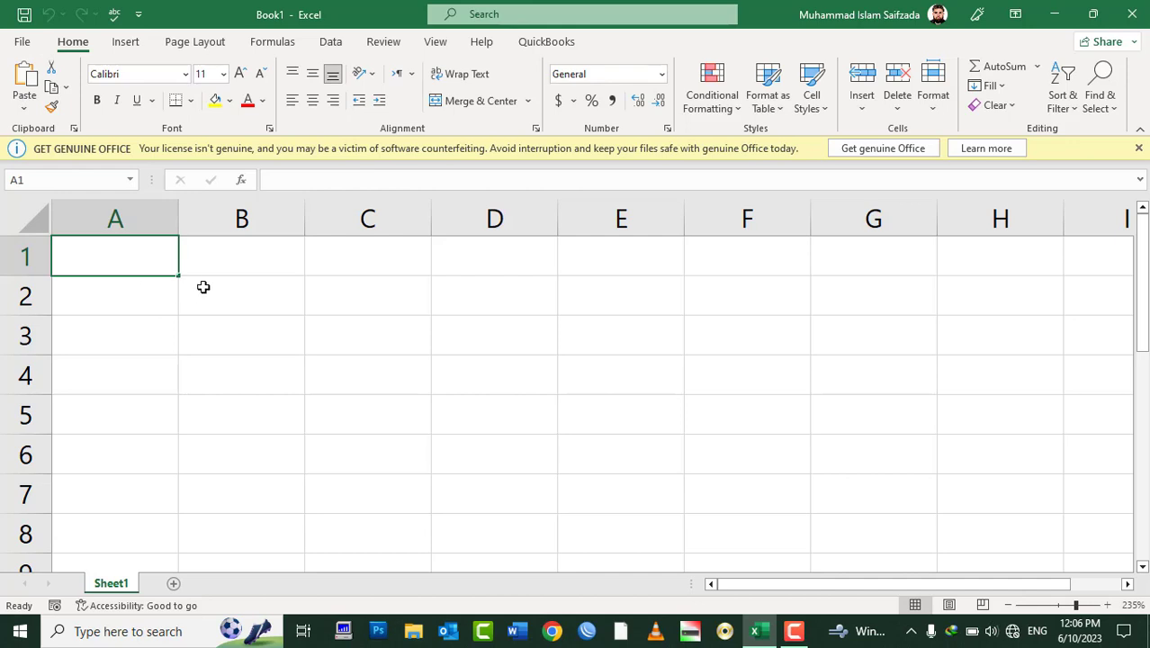
- Enter bold headers Sname, program, Fee, Paid, Balance in A1:E1
type("S")
key("BackSpace")
type("SS")
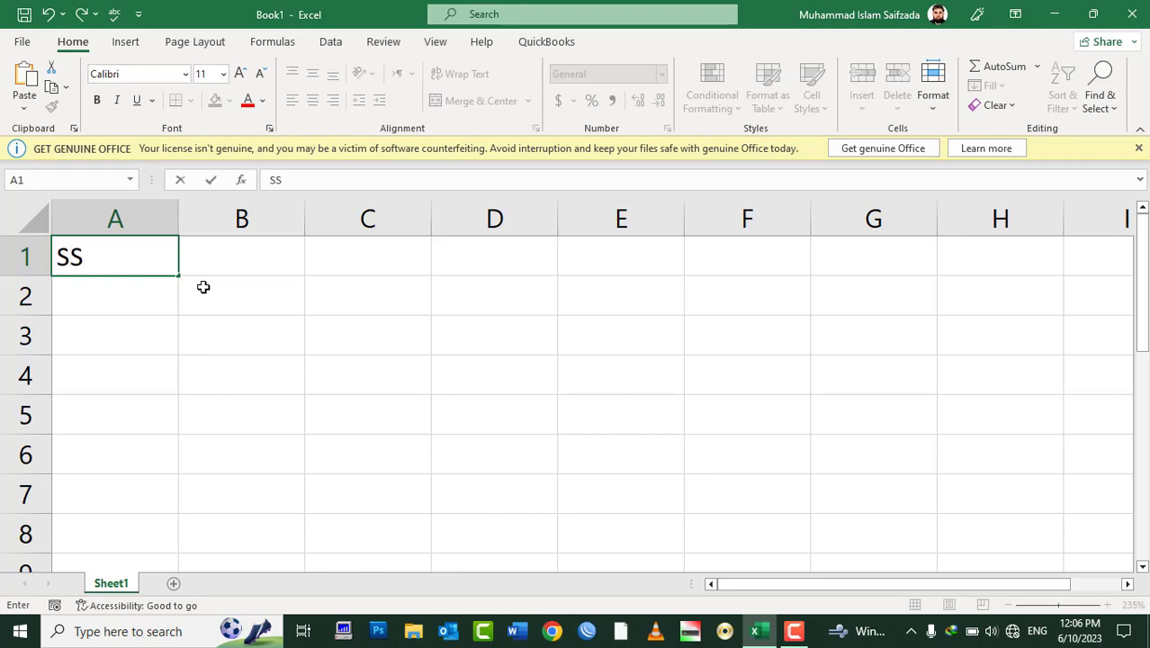
key("BackSpace")
type("Name")
key("Tab")
type("pr")
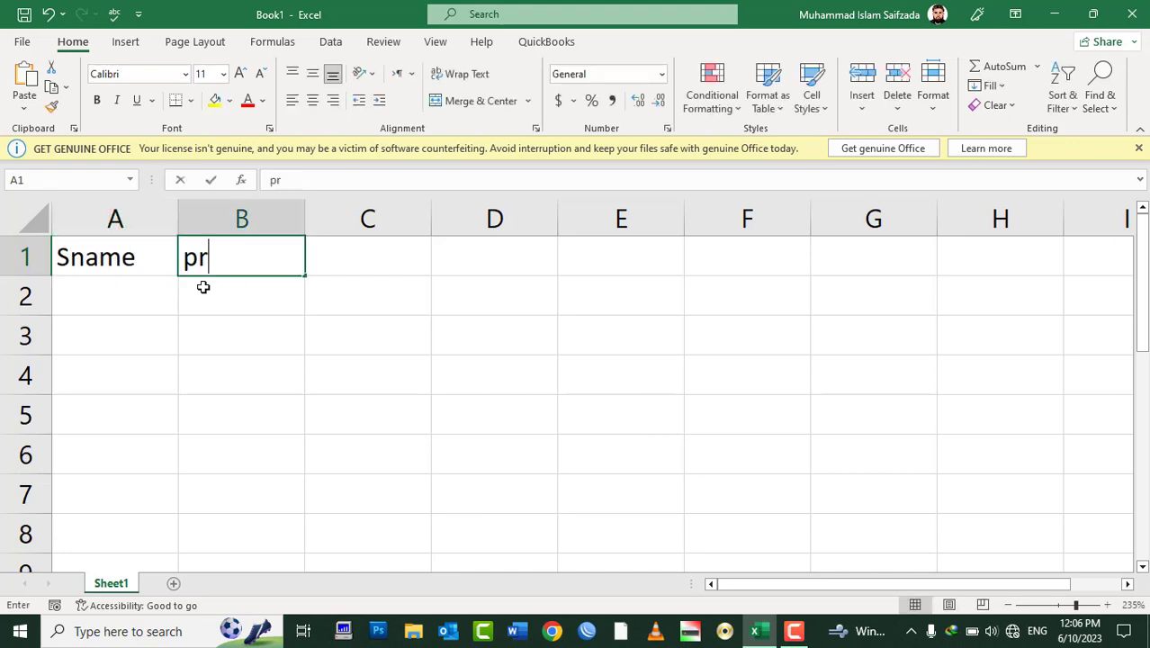
type("ogram")
key("Tab")
type("Fee")
key("Tab")
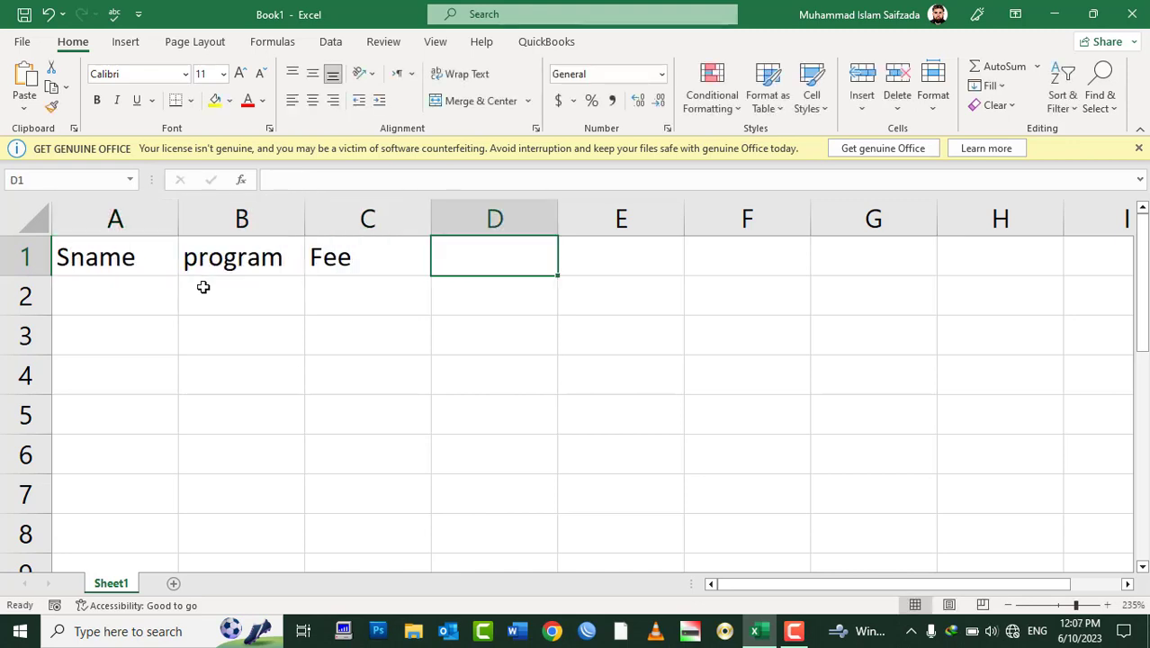
type("a")
key("BackSpace")
type("Paid")
key("Tab")
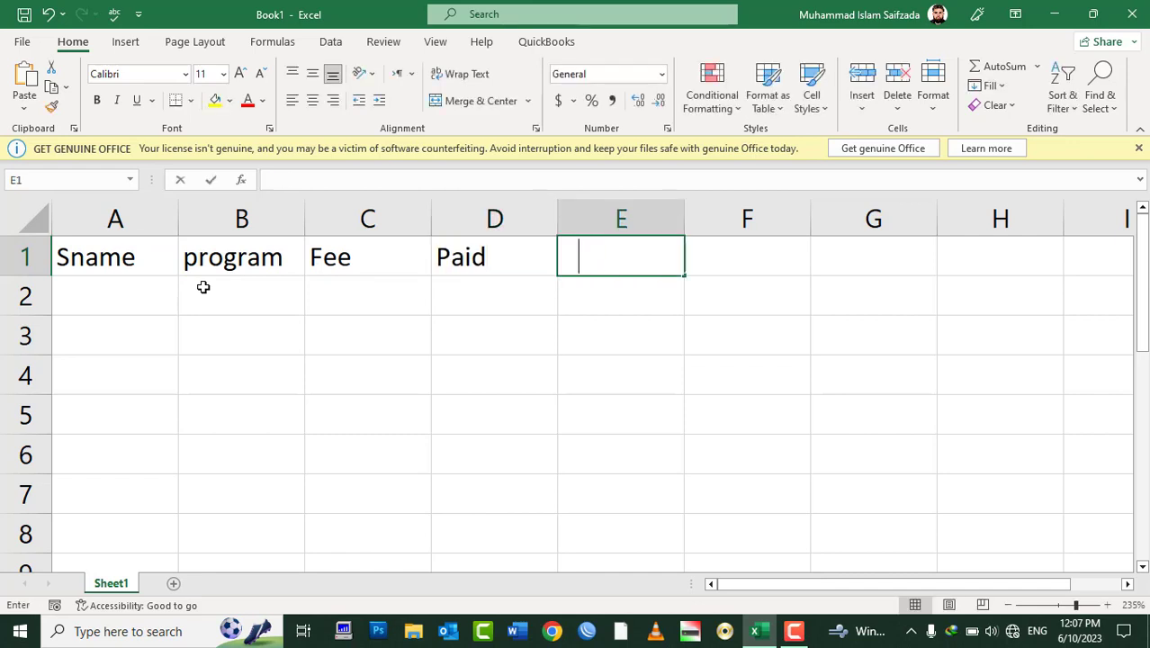
type("Balance")
key("Left")
key("Left")
key("Left")
key("Left")
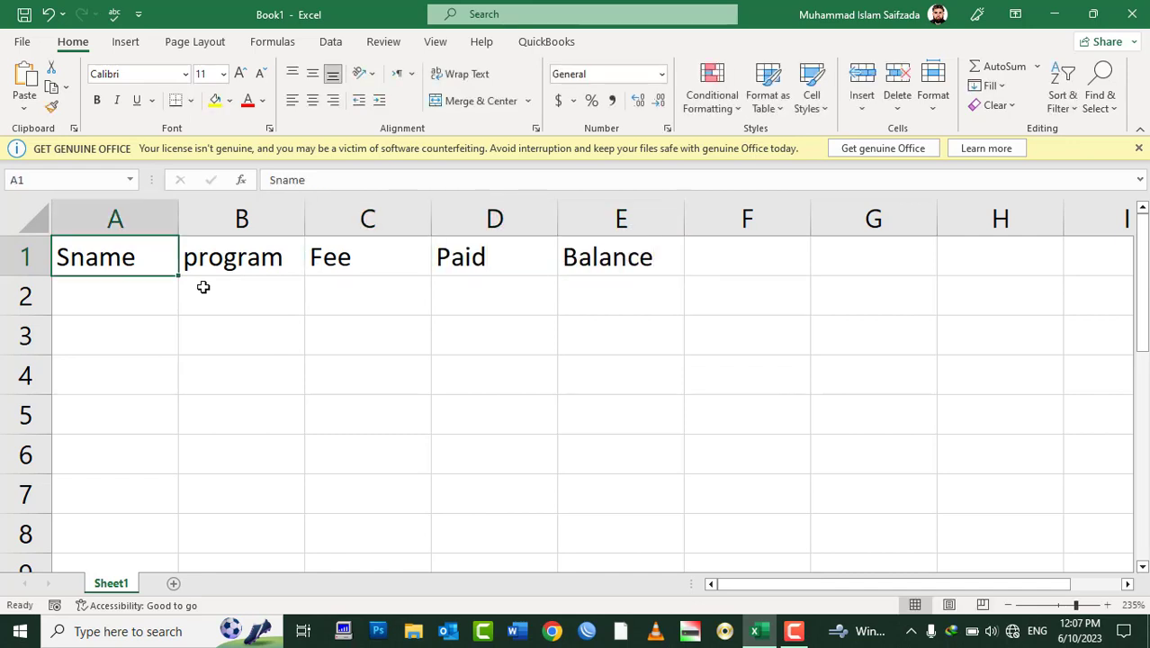
key("shift+Right")
key("shift+Right")
key("shift+Right")
key("shift+Right")
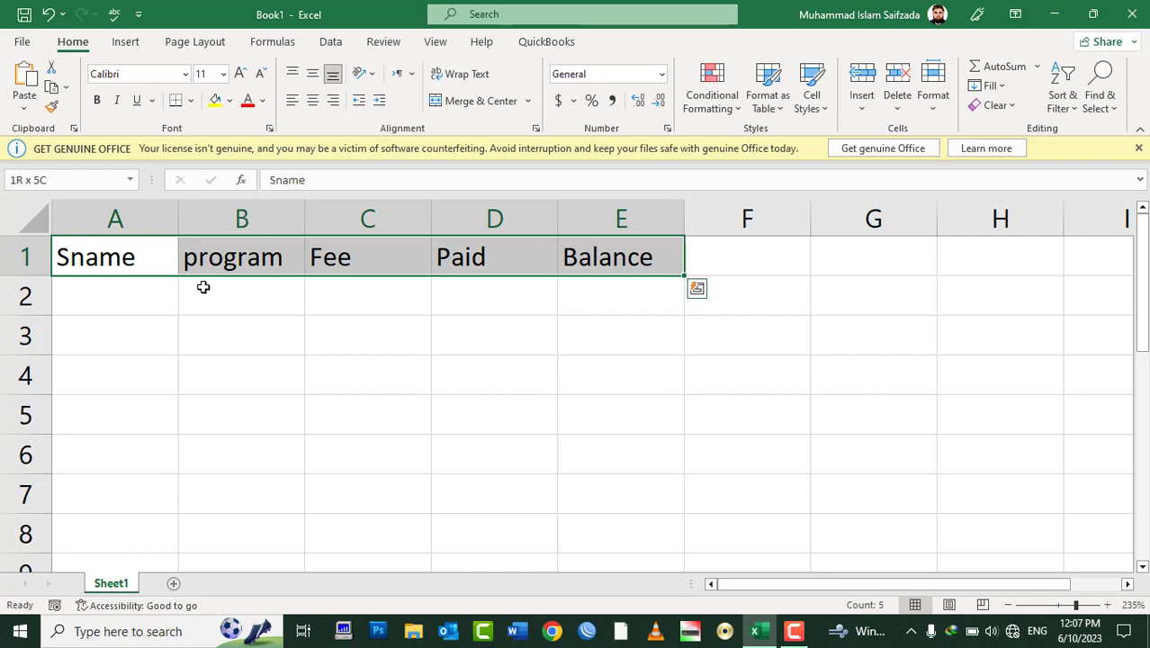
key("ctrl+q")
left_click(97, 100)
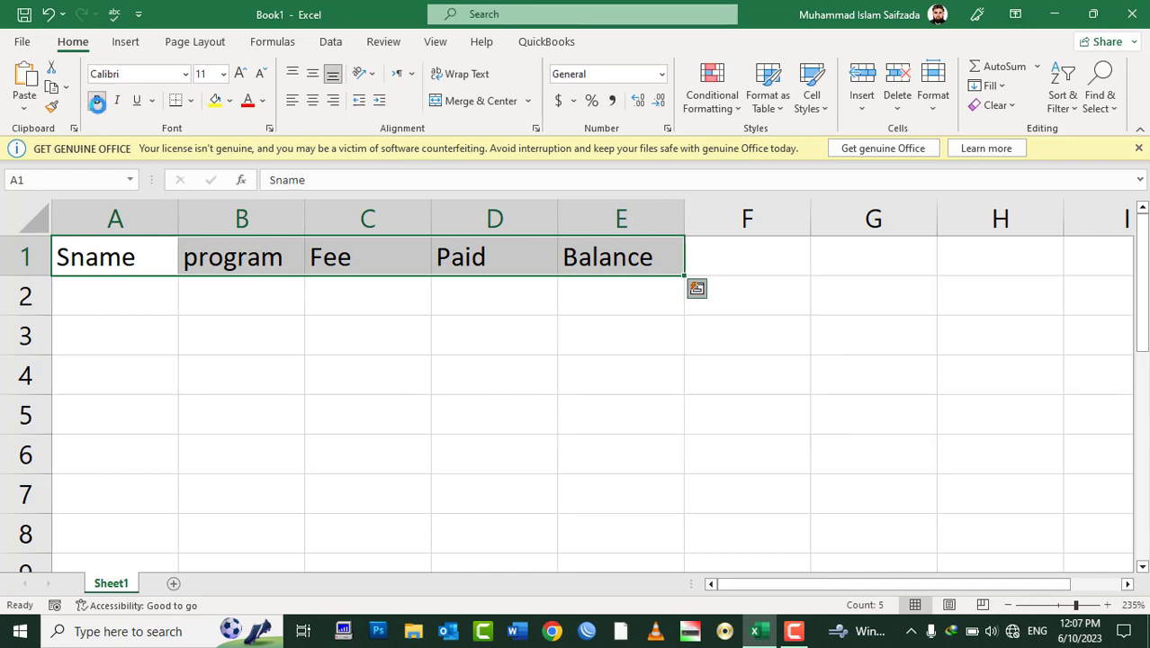
- Enter student names Islam, Khan and Salam in A2:A4
left_click(94, 291)
type("Islam")
key("Return")
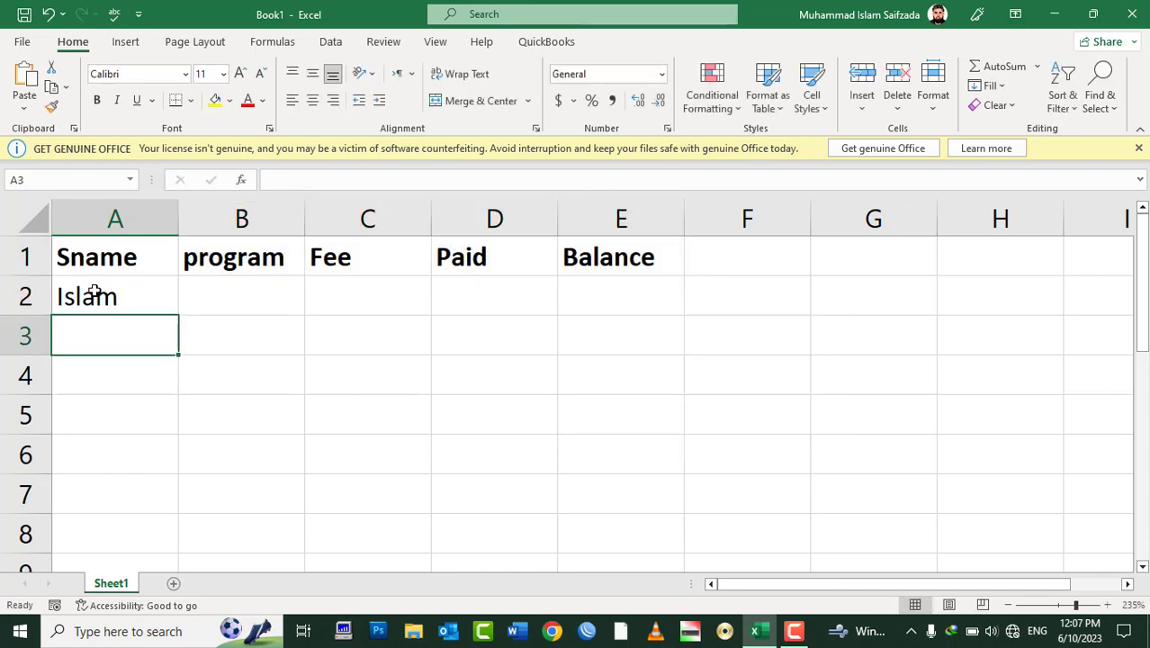
type("Khan")
key("Return")
type("Salam")
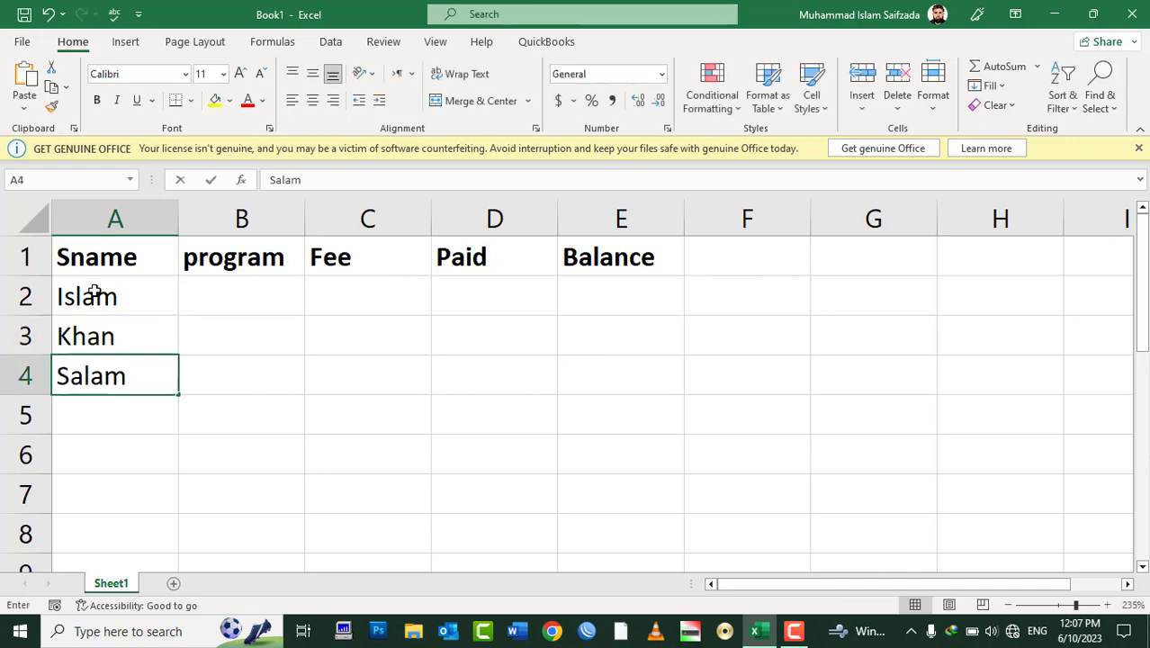
key("Tab")
- Fill DIT into all three program cells B2:B4
key("shift+Up")
key("shift+Up")
type("DO")
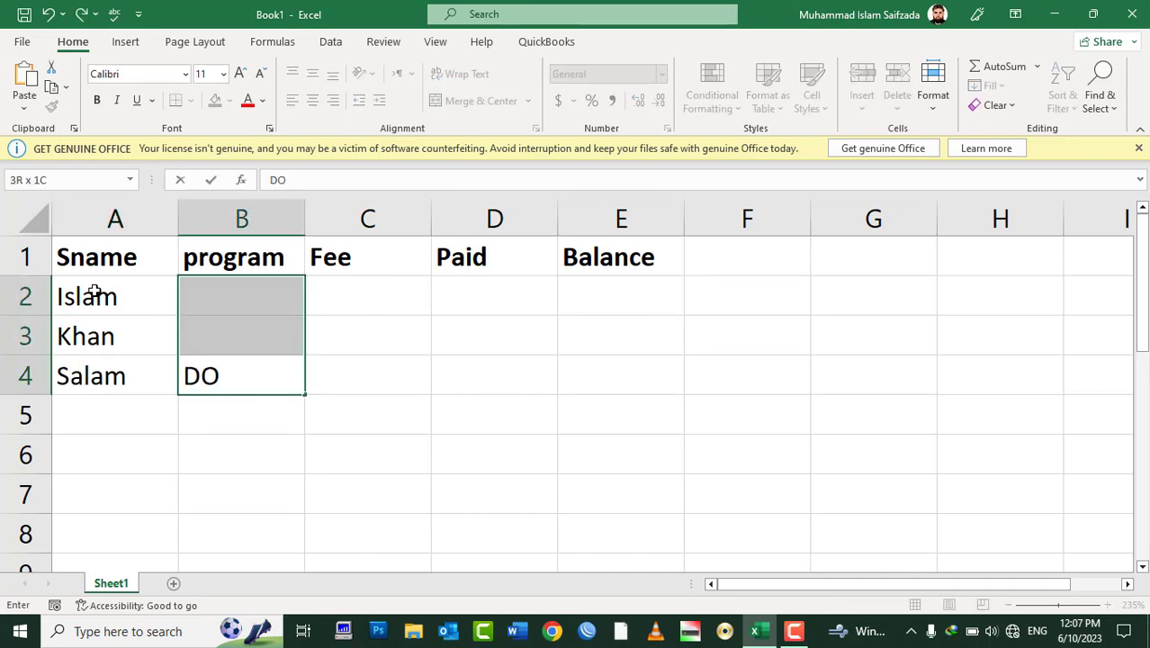
key("BackSpace")
type("IT")
key("ctrl+Return")
- Fill 3000 into the Fee cells C2:C4 and the Paid cells D2:D4
key("Right")
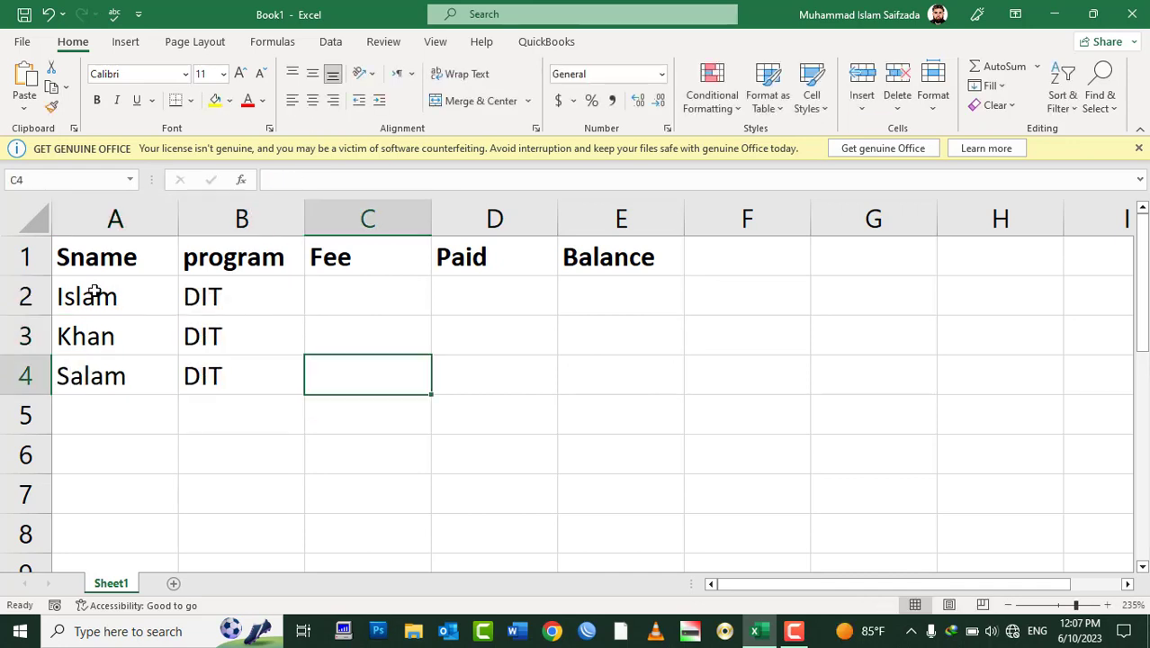
key("Up")
key("Up")
key("Up")
key("Down")
key("shift+Down")
key("shift+Down")
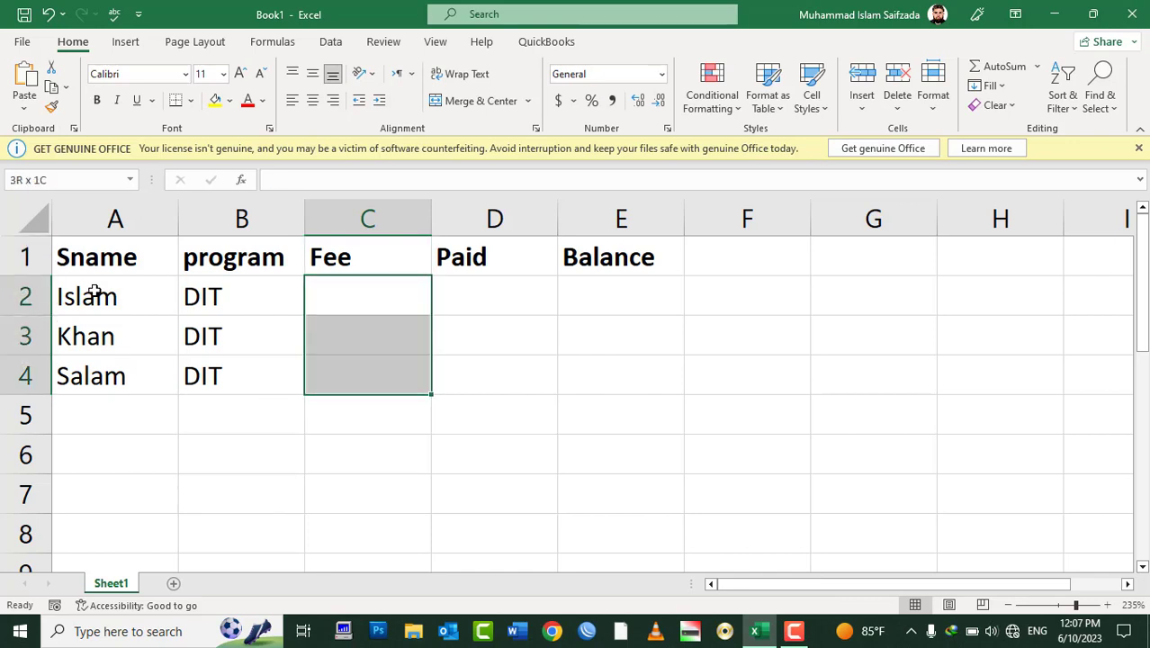
type("3000")
key("ctrl+Return")
key("Right")
key("shift+Left")
key("shift+Down")
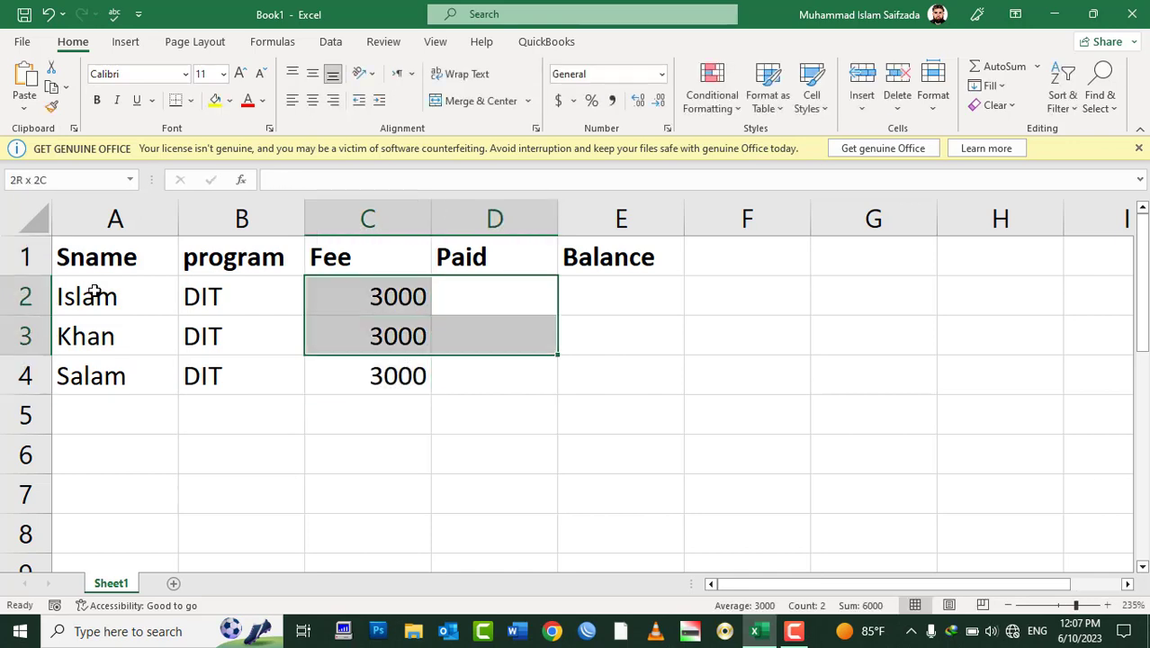
key("shift+Left")
key("shift+Right")
key("shift+Right")
key("shift+Down")
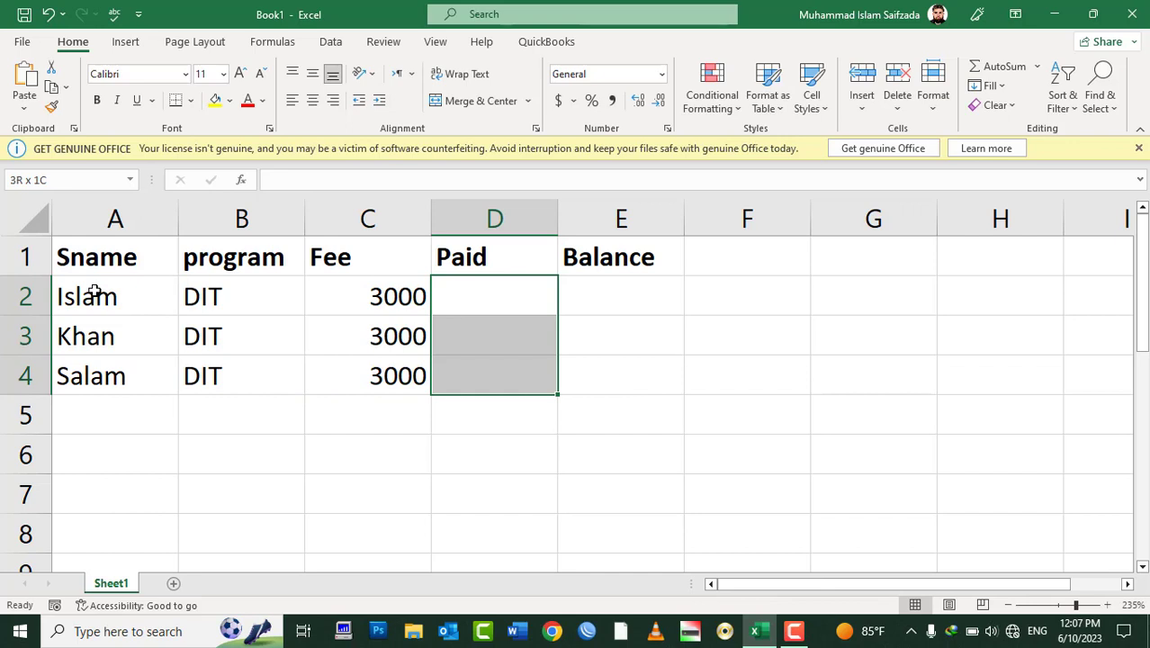
type("4")
key("BackSpace")
type("30")
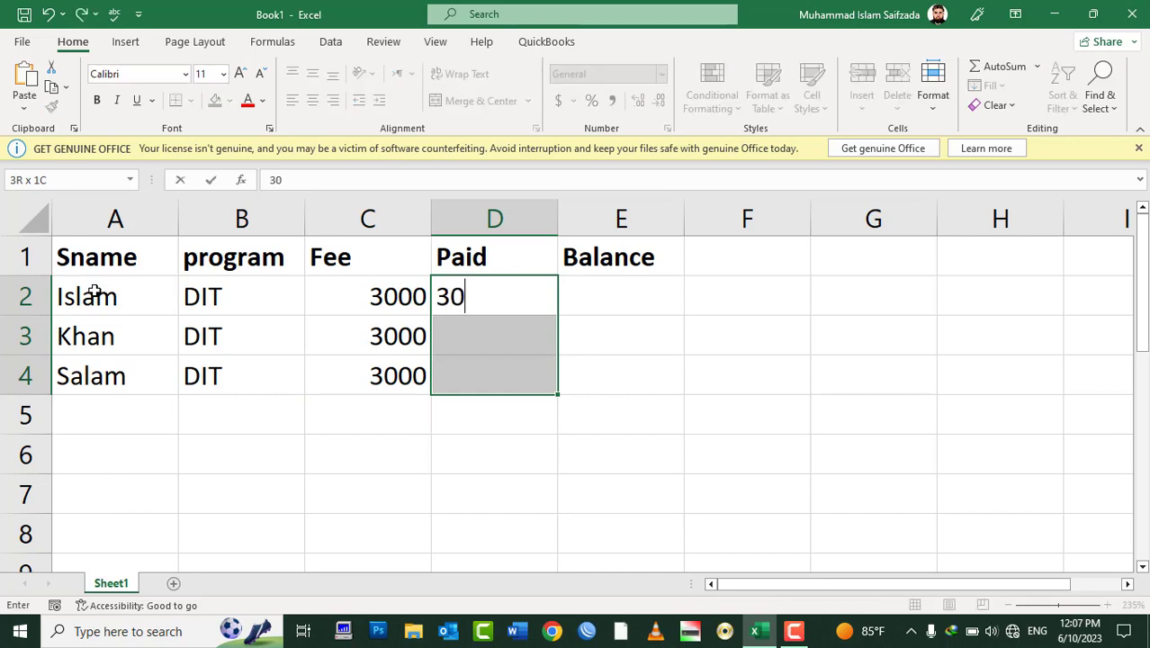
type("00")
key("ctrl+Return")
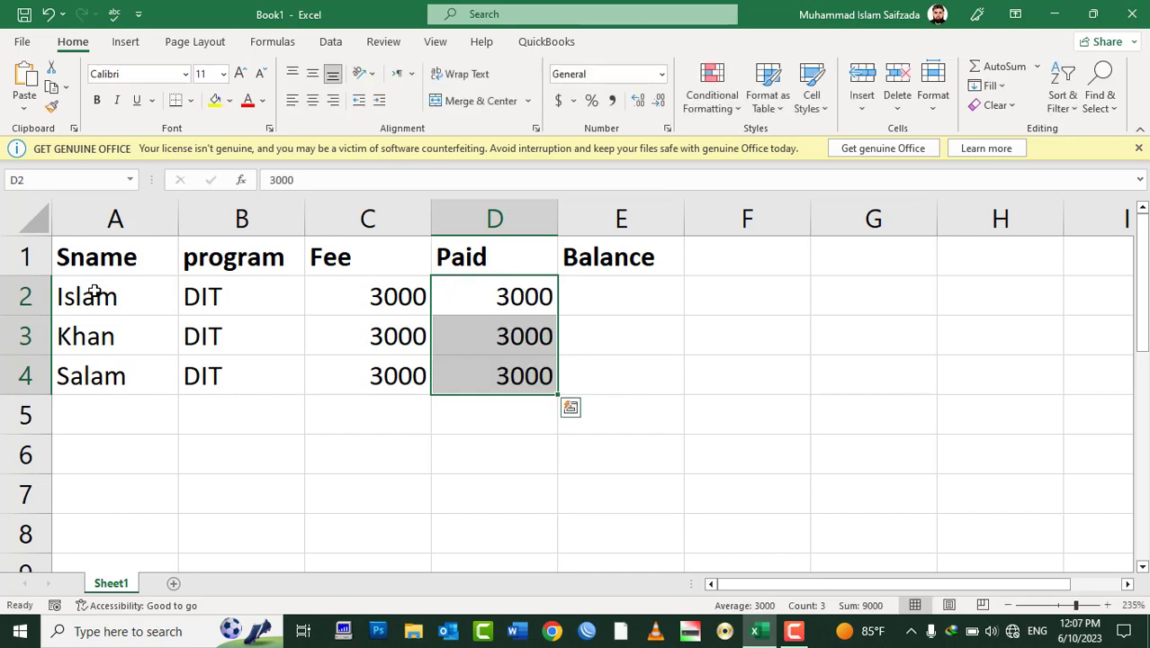
- Fill 0 into the Balance cells E2:E4
key("Right")
key("shift+Down")
key("shift+Down")
type("0")
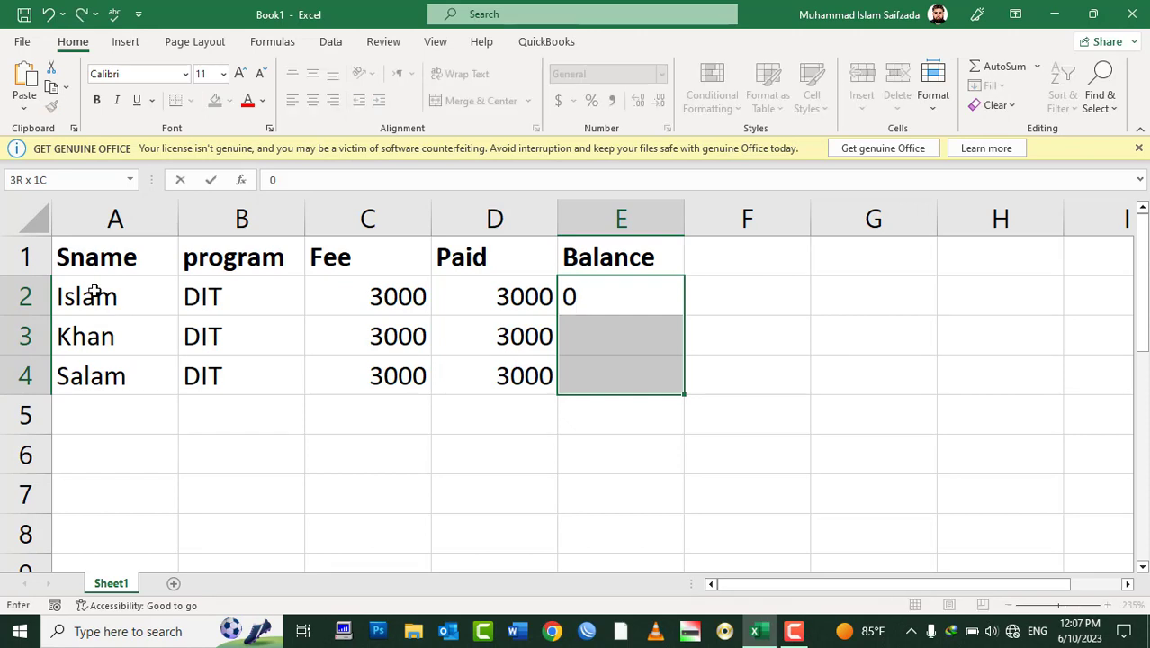
key("ctrl+Return")
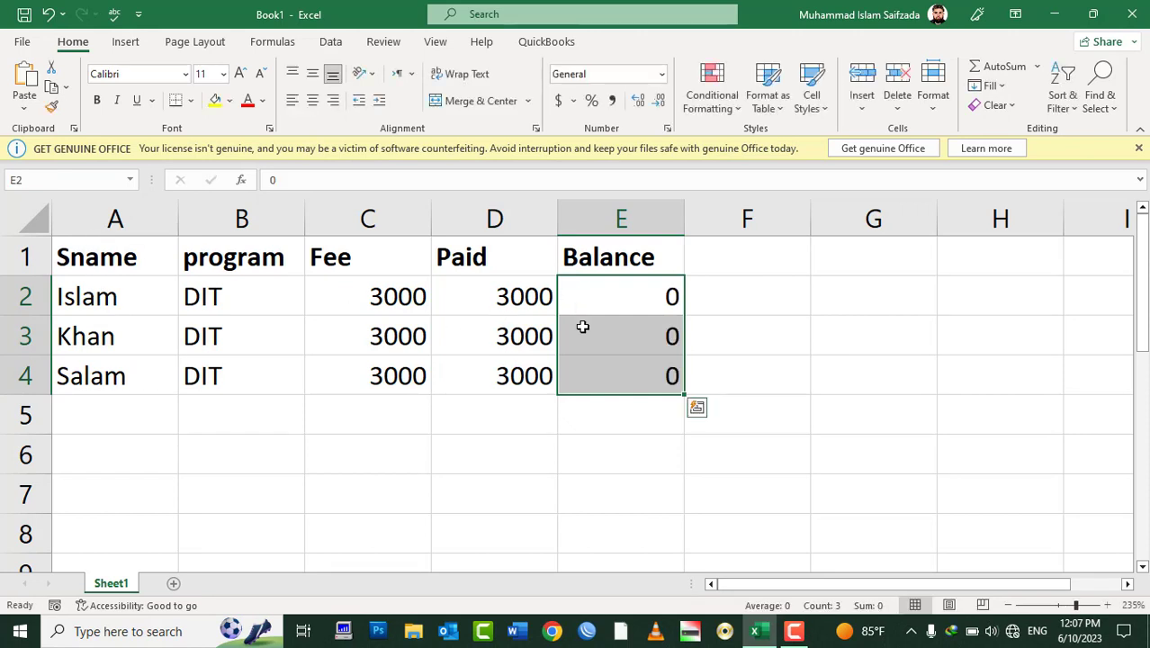
- Enter the formula =SUM(C2-D2) in Balance cell E2
left_click(590, 317)
type("=")
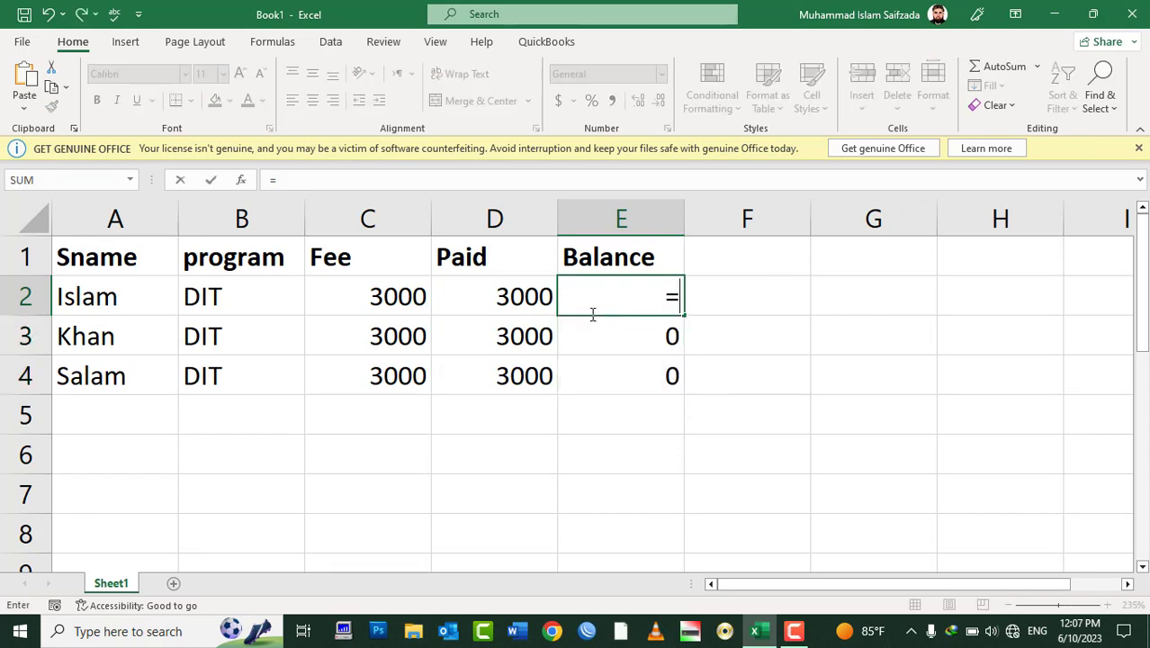
type("si")
key("BackSpace")
type("u")
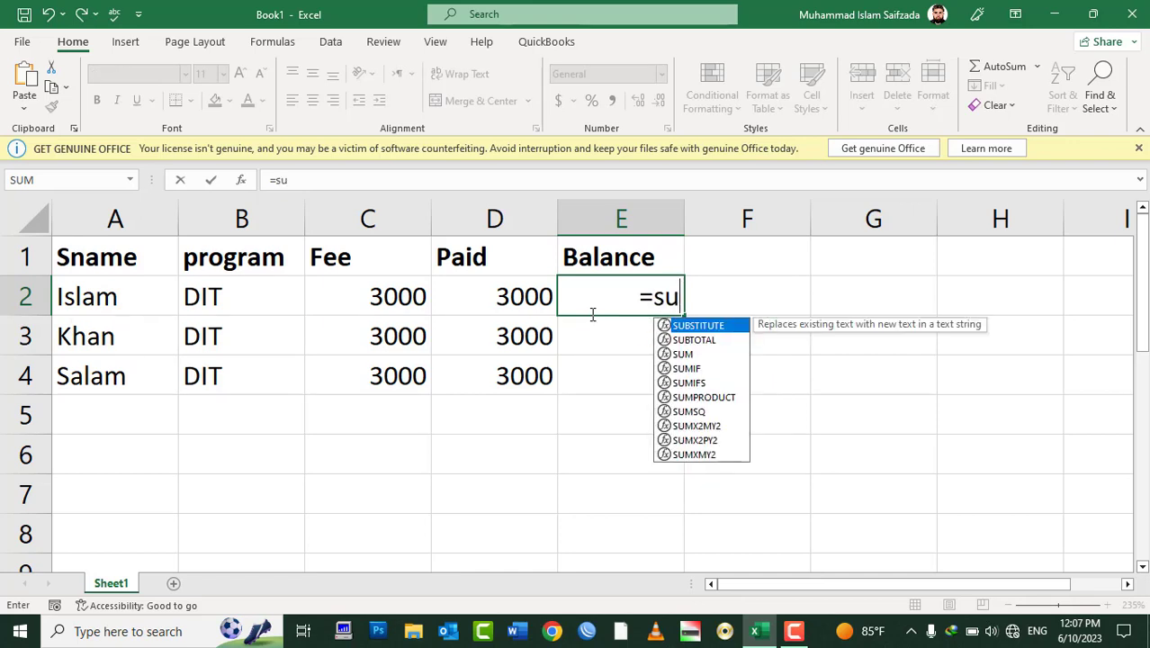
type("m(")
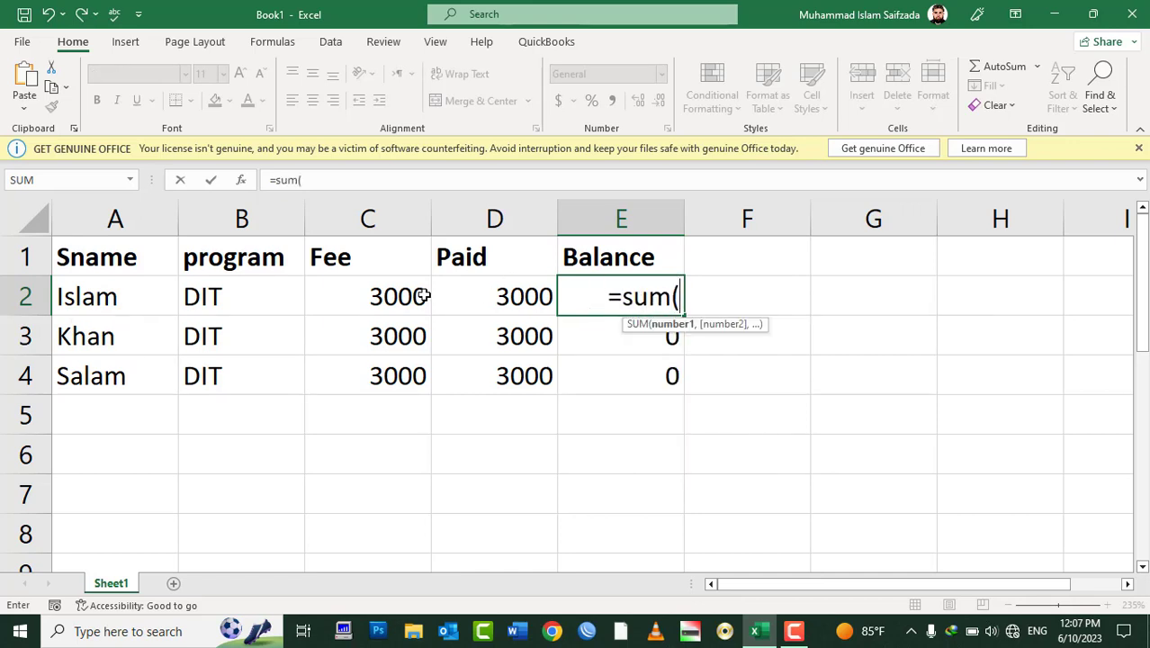
left_click(420, 297)
type("-")
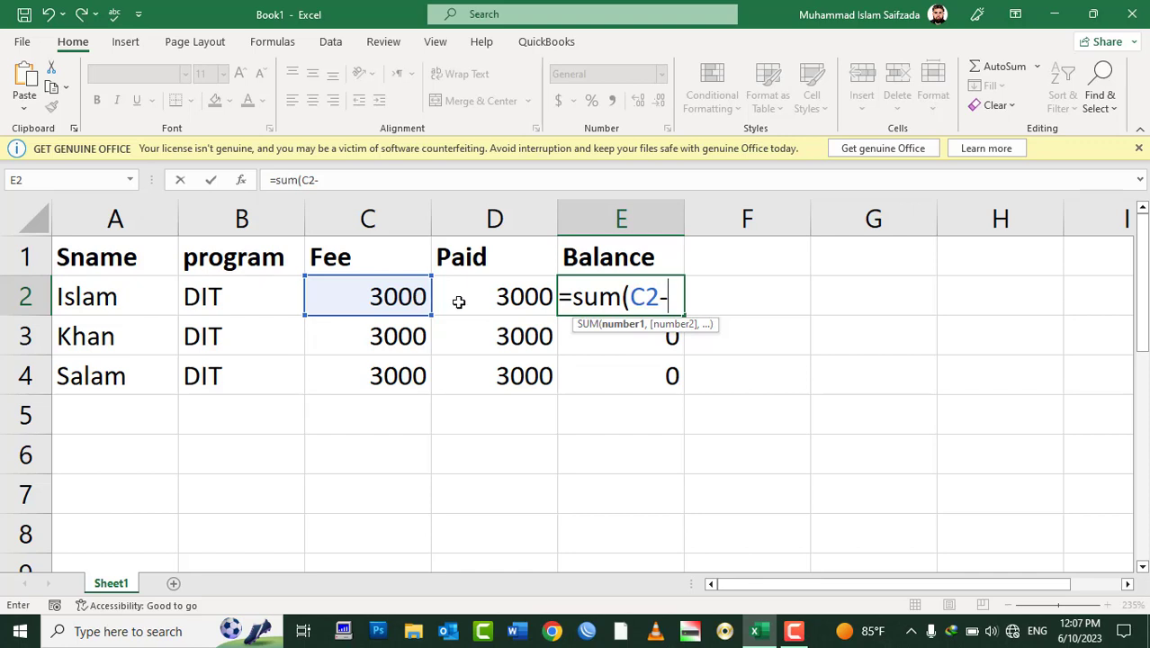
left_click(459, 298)
type(")")
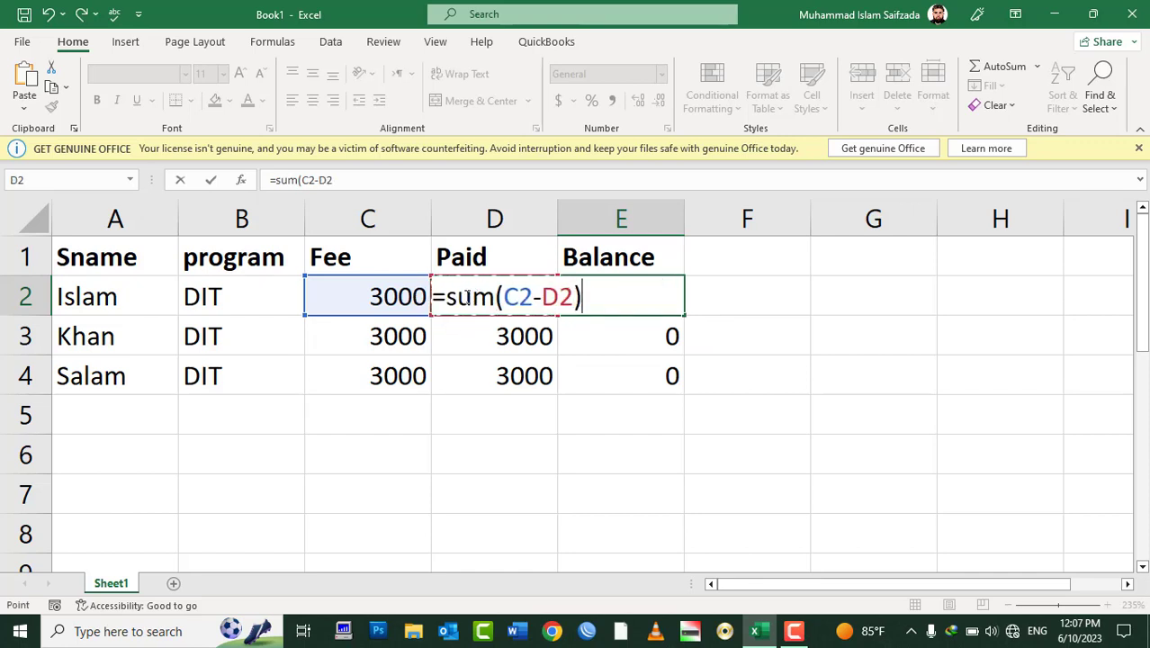
key("Return")
- Fill the balance formula down to E4 and select the table A1:E4
left_click(621, 297)
left_click_drag(684, 316, 666, 378)
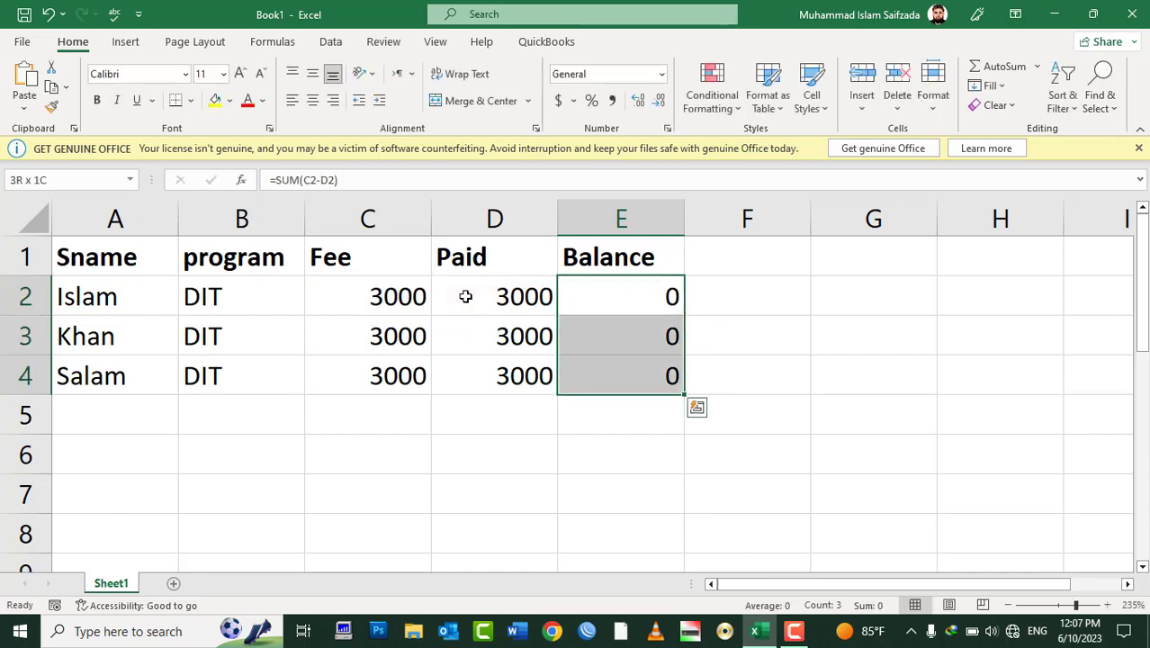
key("ctrl+f")
key("Escape")
left_click_drag(599, 257, 124, 373)
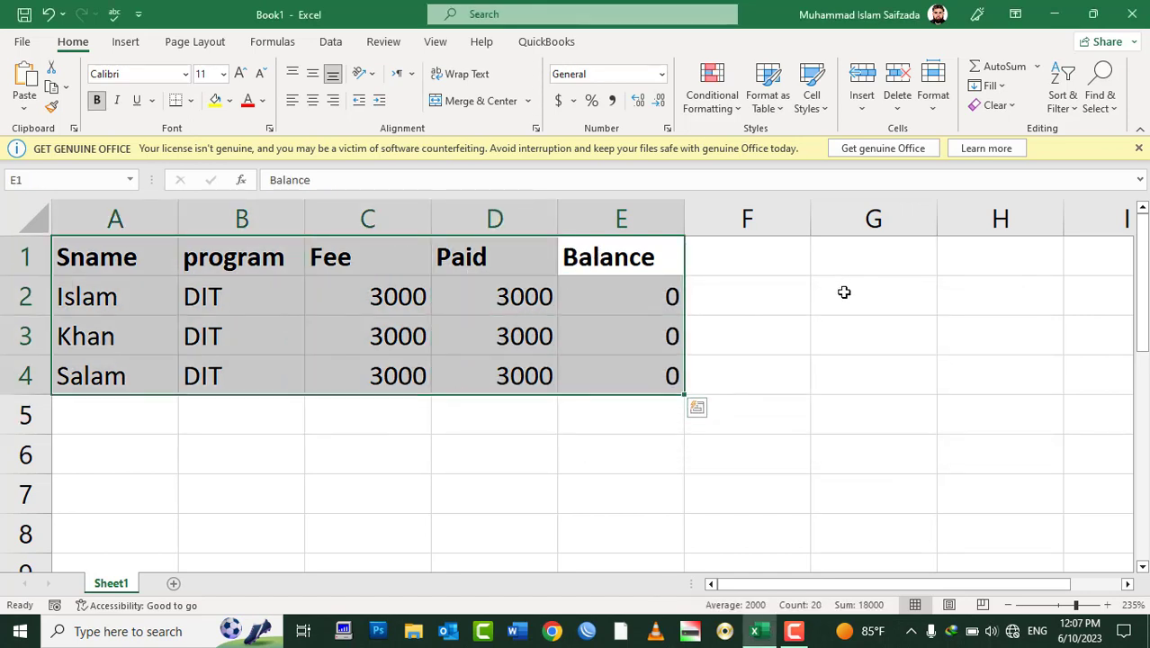
- Narrow the empty column F
scroll(843, 291, "down", 1, "ctrl")
scroll(842, 291, "down", 1, "ctrl")
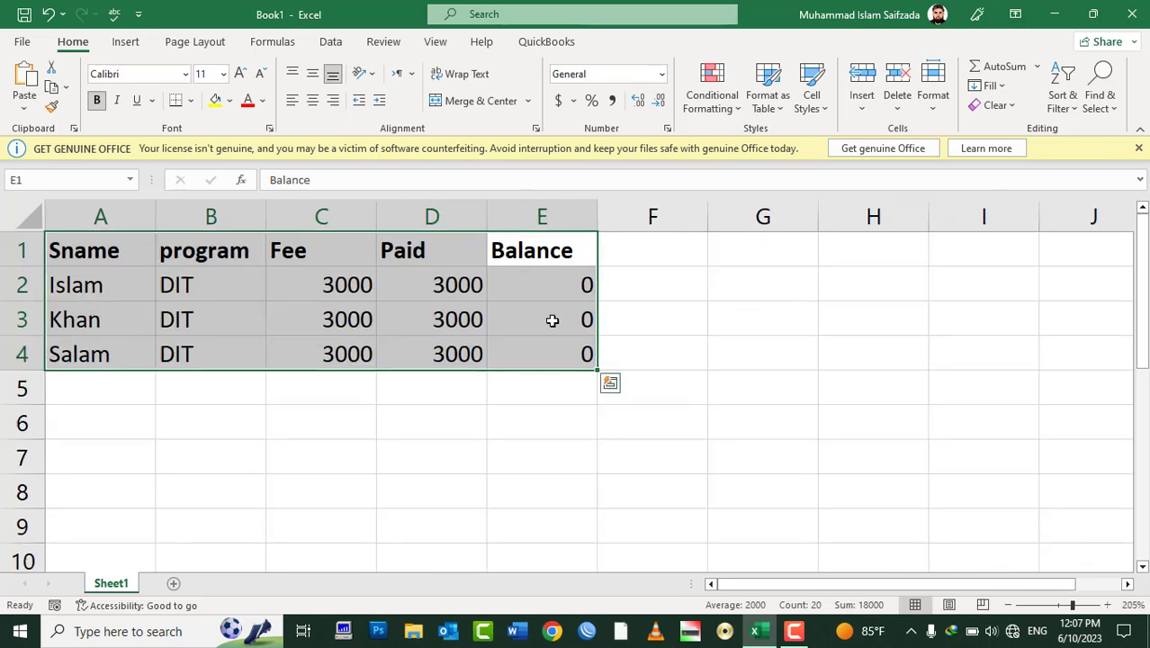
left_click_drag(707, 216, 619, 229)
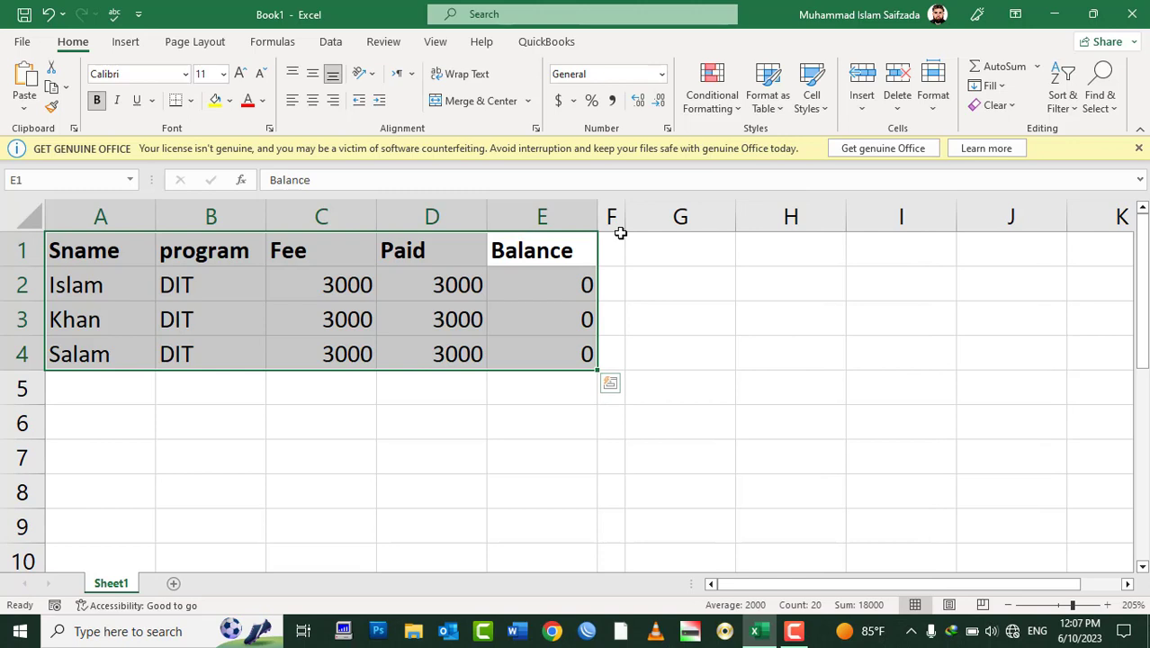
scroll(645, 275, "down", 1, "ctrl")
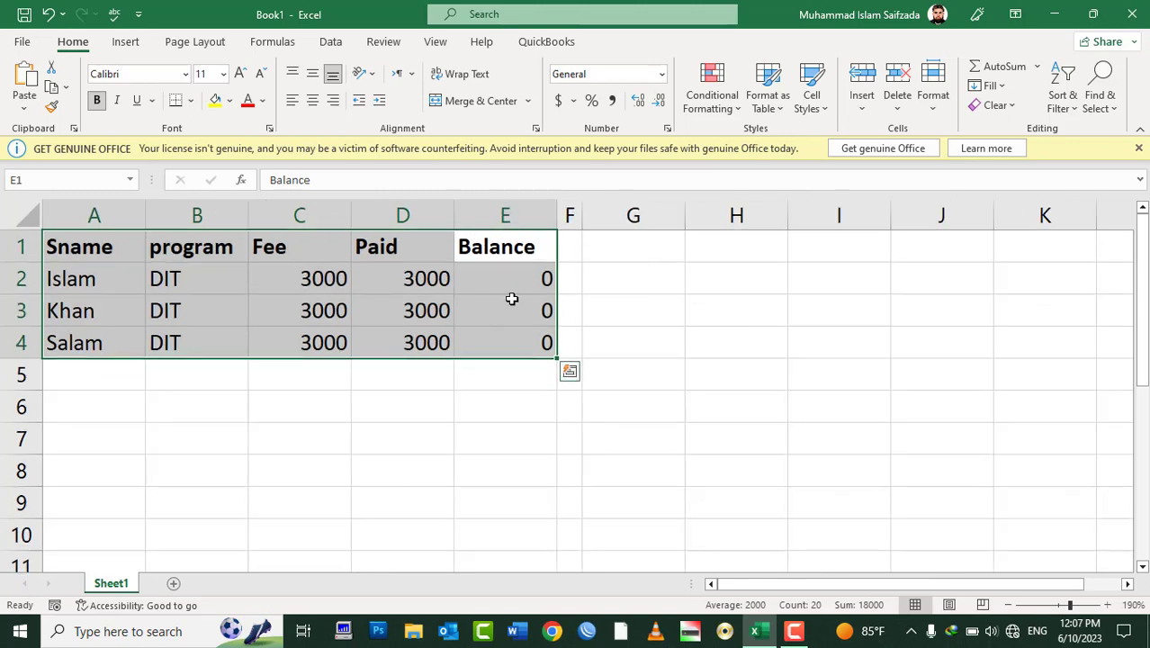
- Copy the fee table and paste it starting at A6
left_click(52, 94)
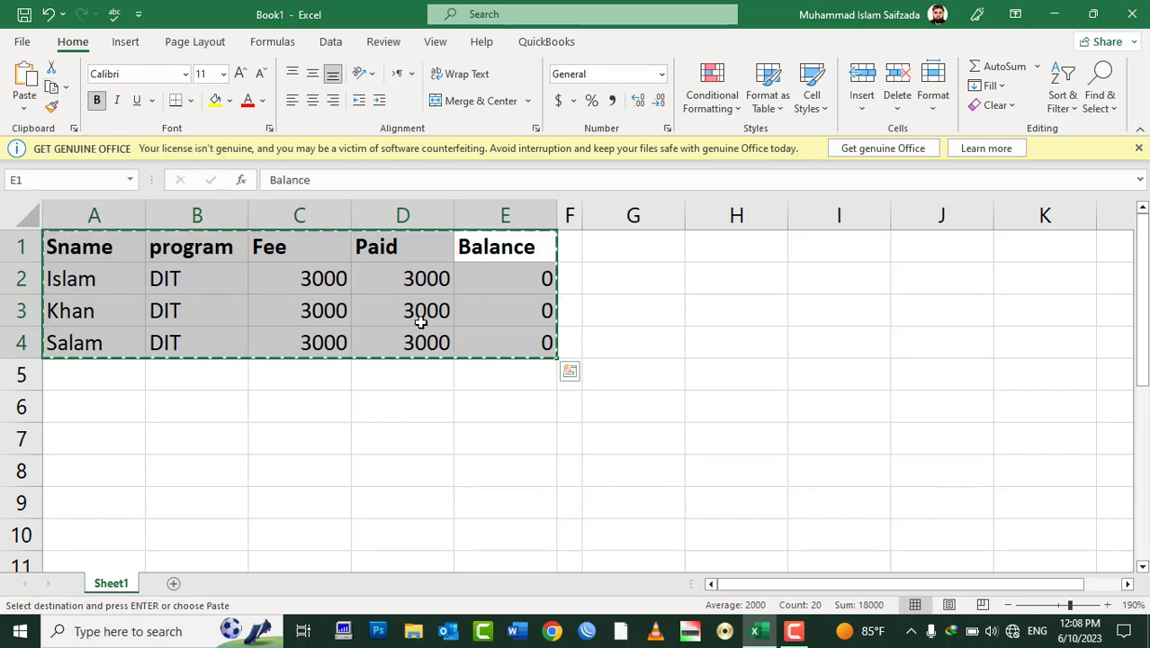
left_click(599, 242)
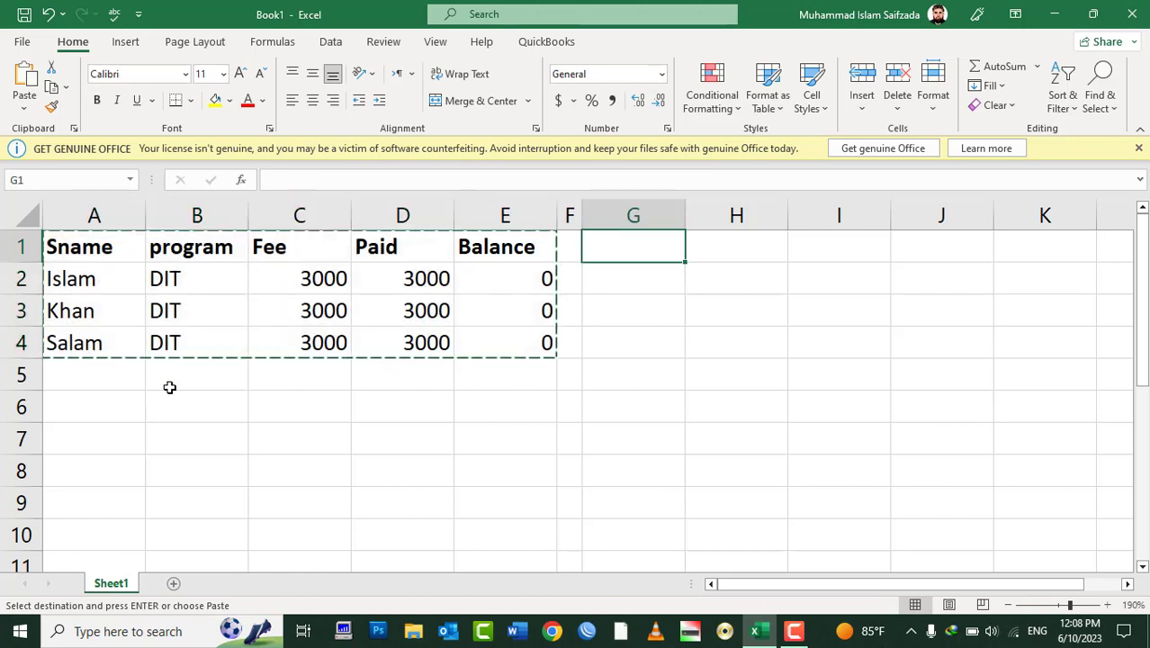
left_click(81, 410)
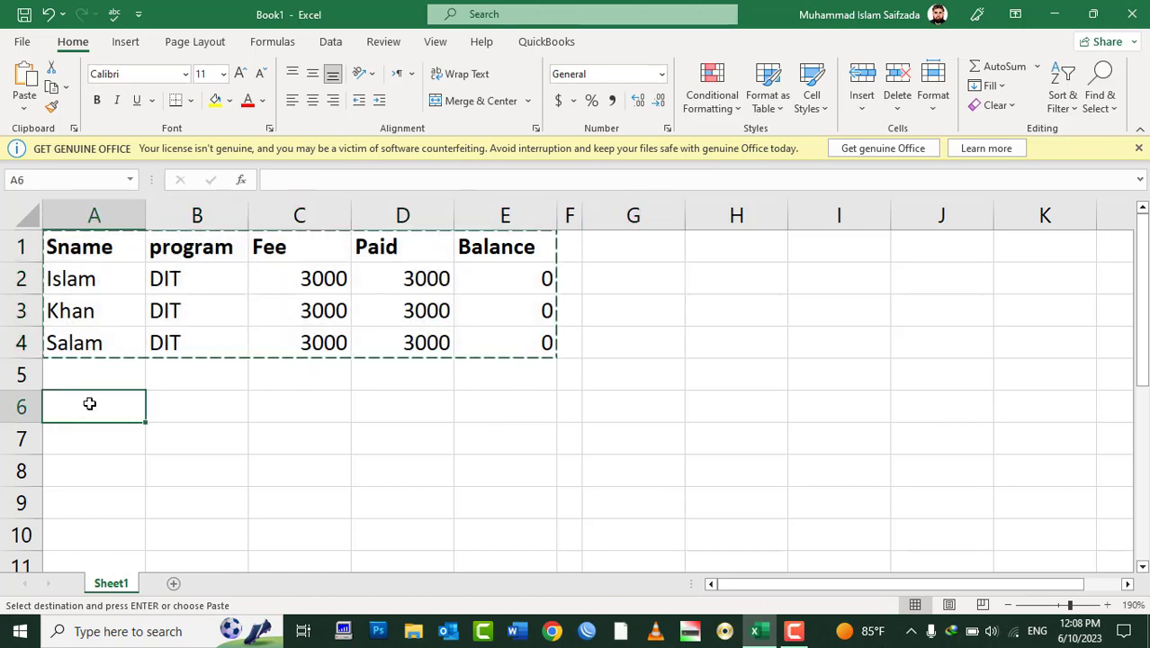
left_click(31, 80)
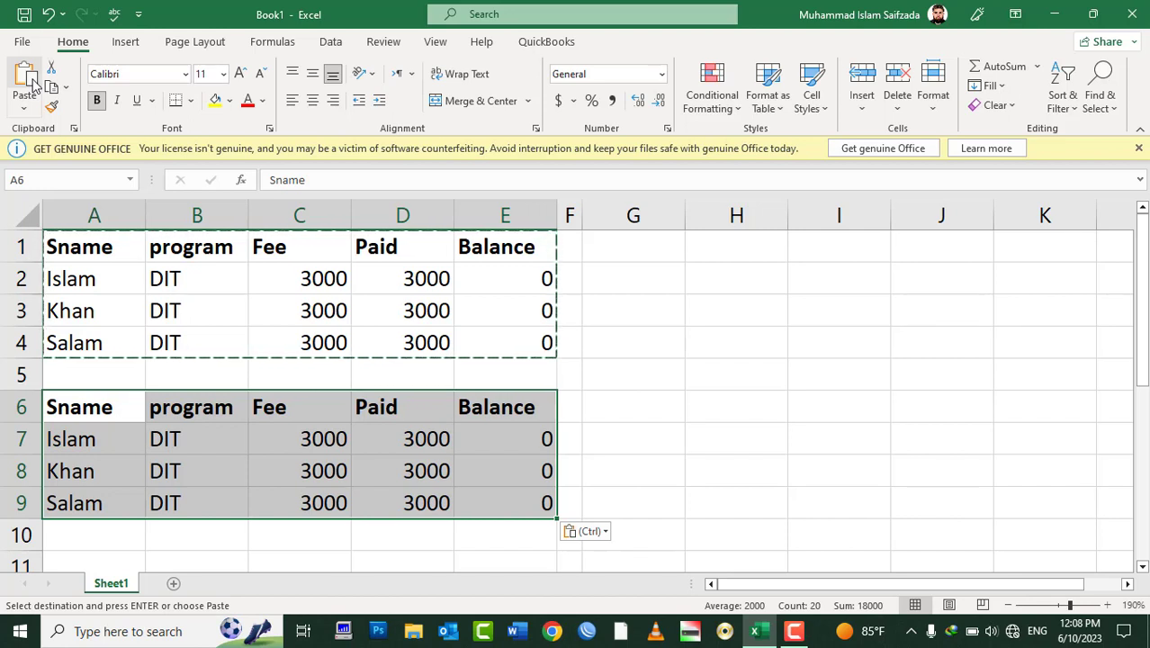
- Paste another copy at G1, then undo both pastes and cancel copy mode
left_click(619, 244)
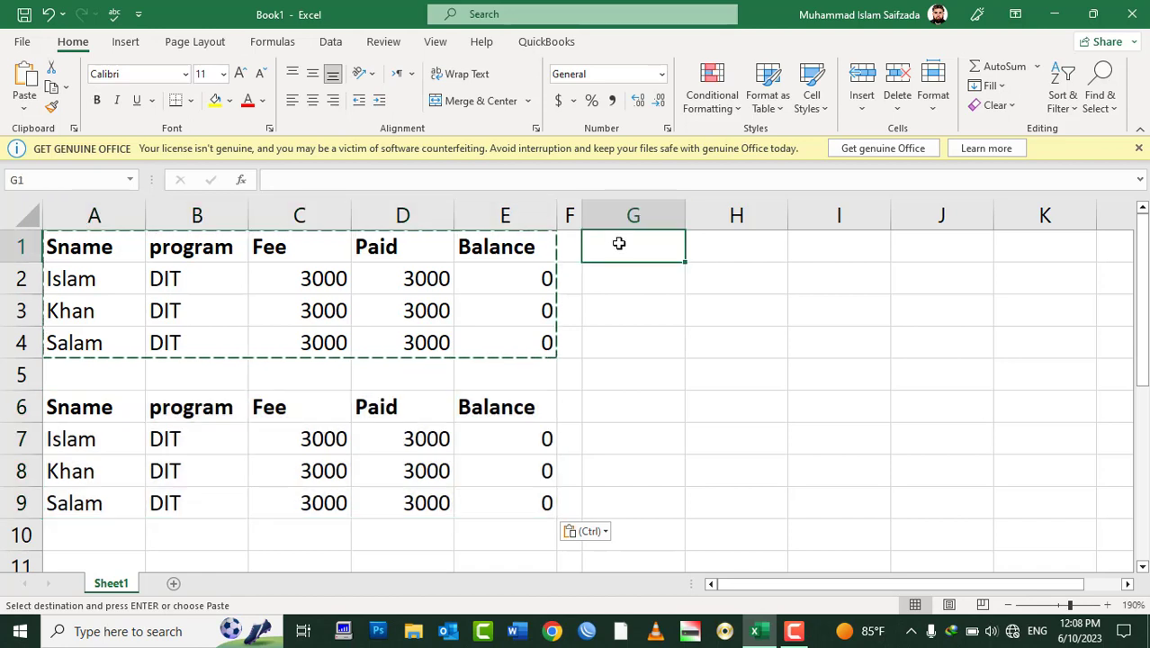
key("ctrl+v")
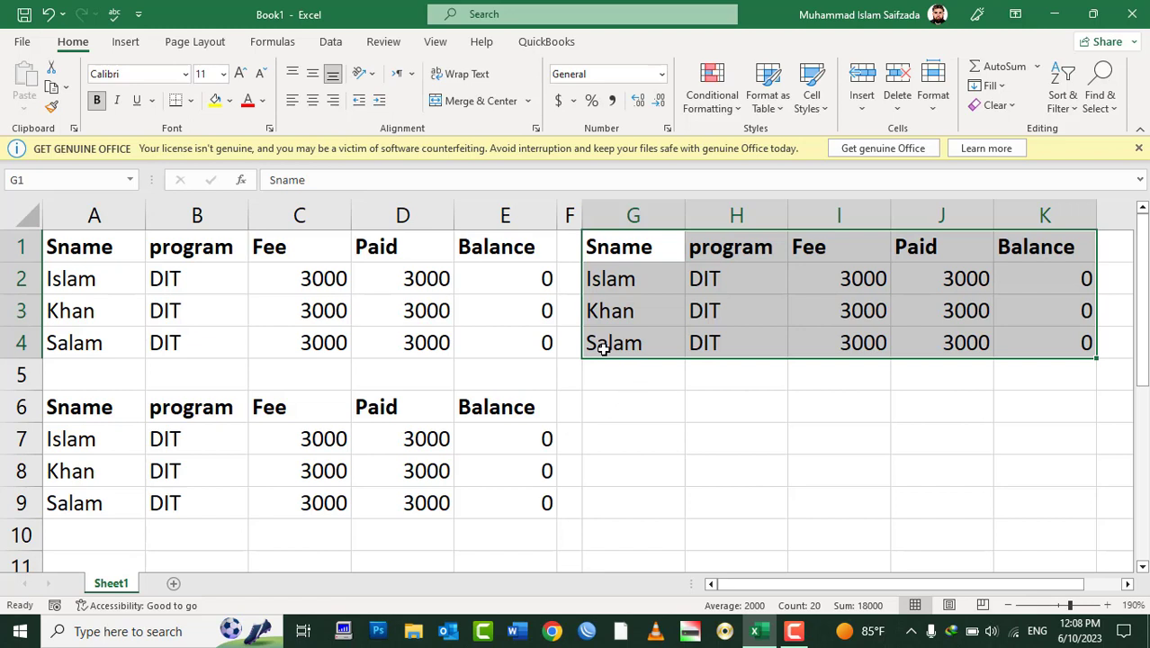
key("ctrl+z")
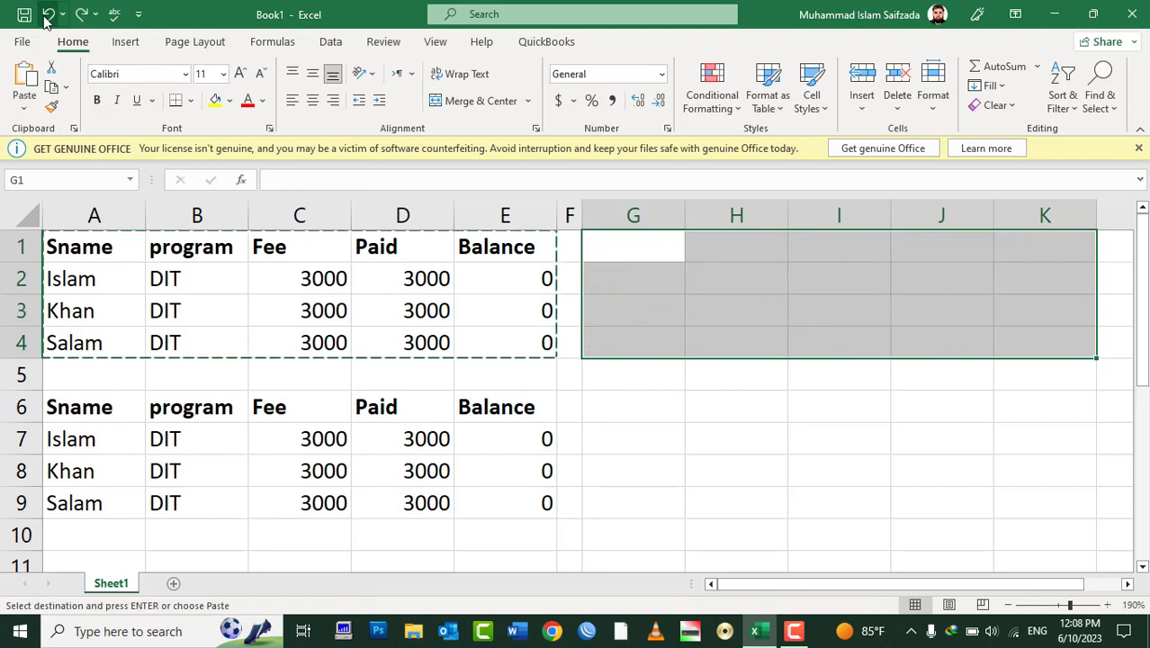
left_click(48, 15)
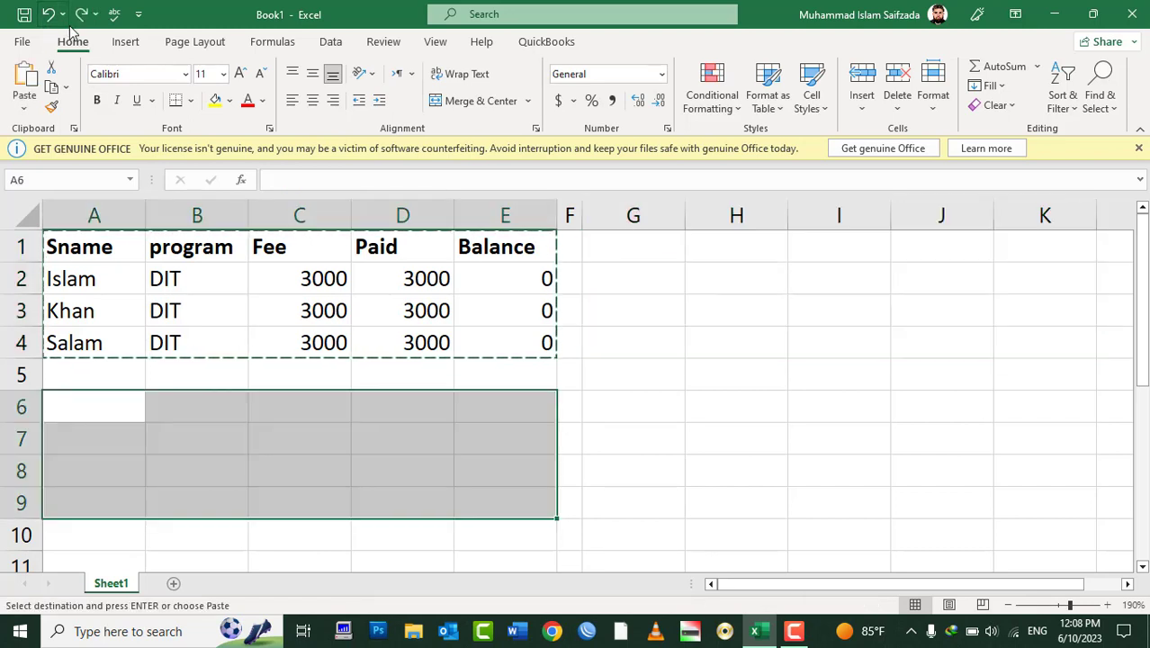
key("Escape")
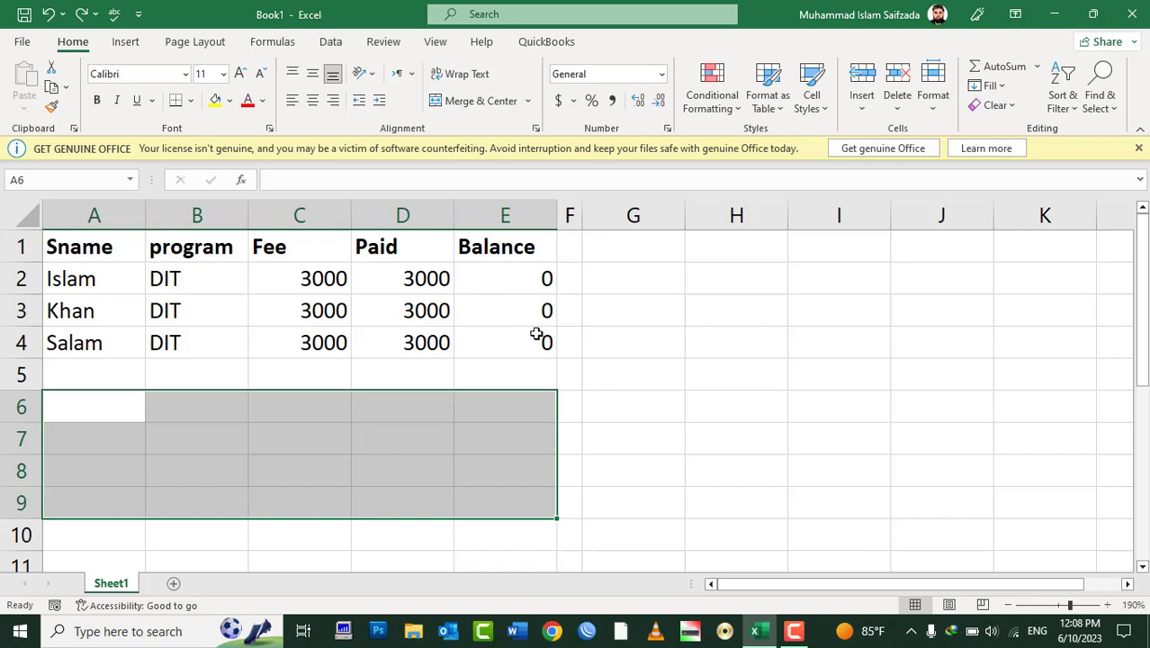
- Cut the table from A1:E4 and paste it at A7 so it fills A7:E10
mouse_move(536, 334)
left_mouse_down()
mouse_move(99, 273)
mouse_move(95, 247)
left_mouse_up()
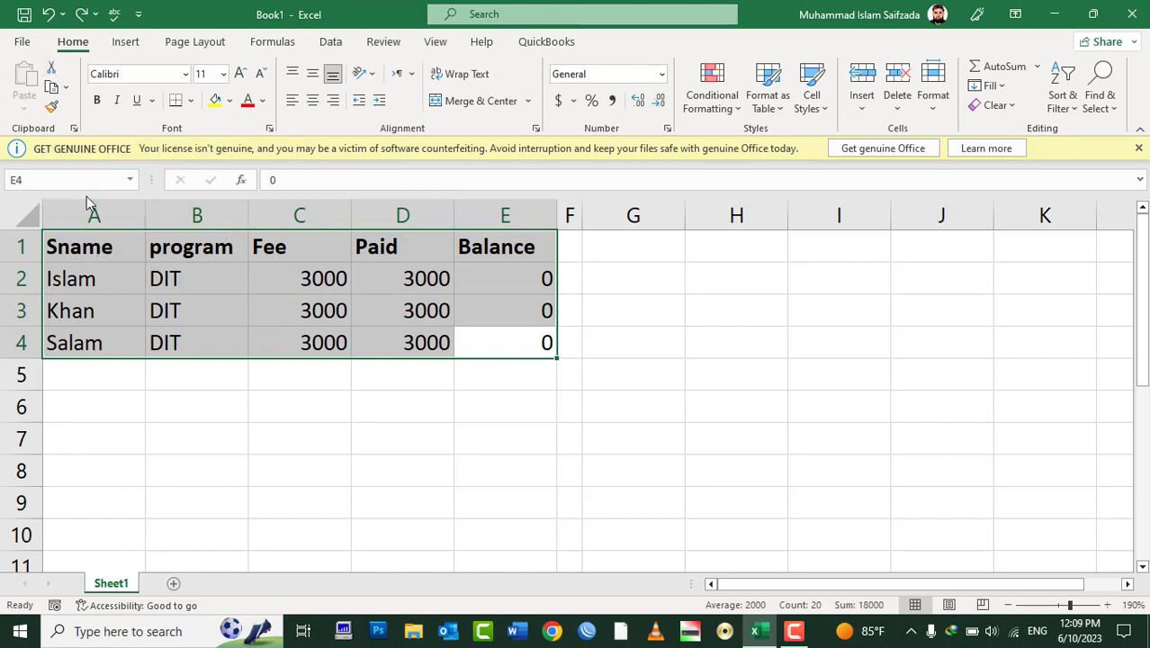
left_click(52, 69)
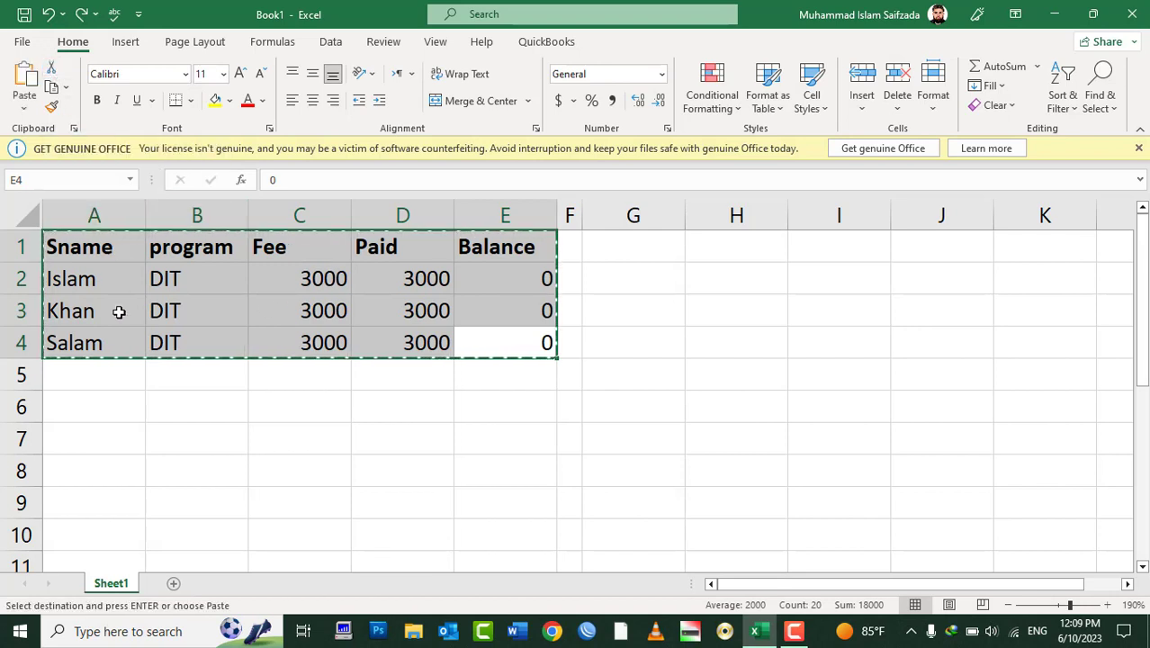
left_click(88, 434)
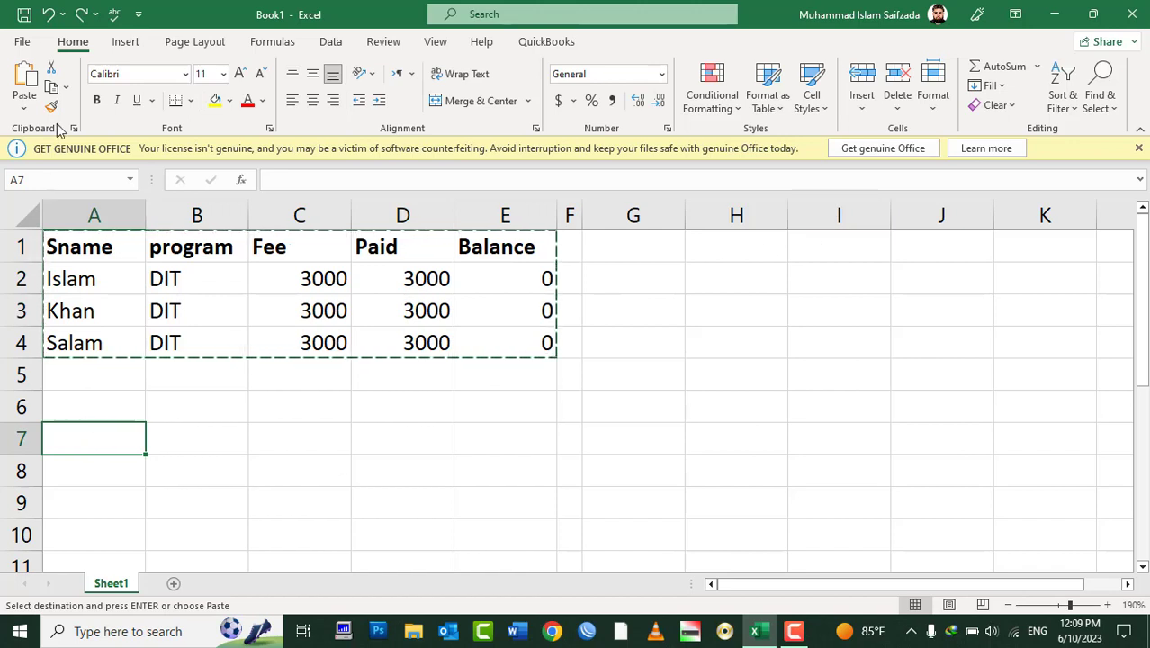
left_click(24, 83)
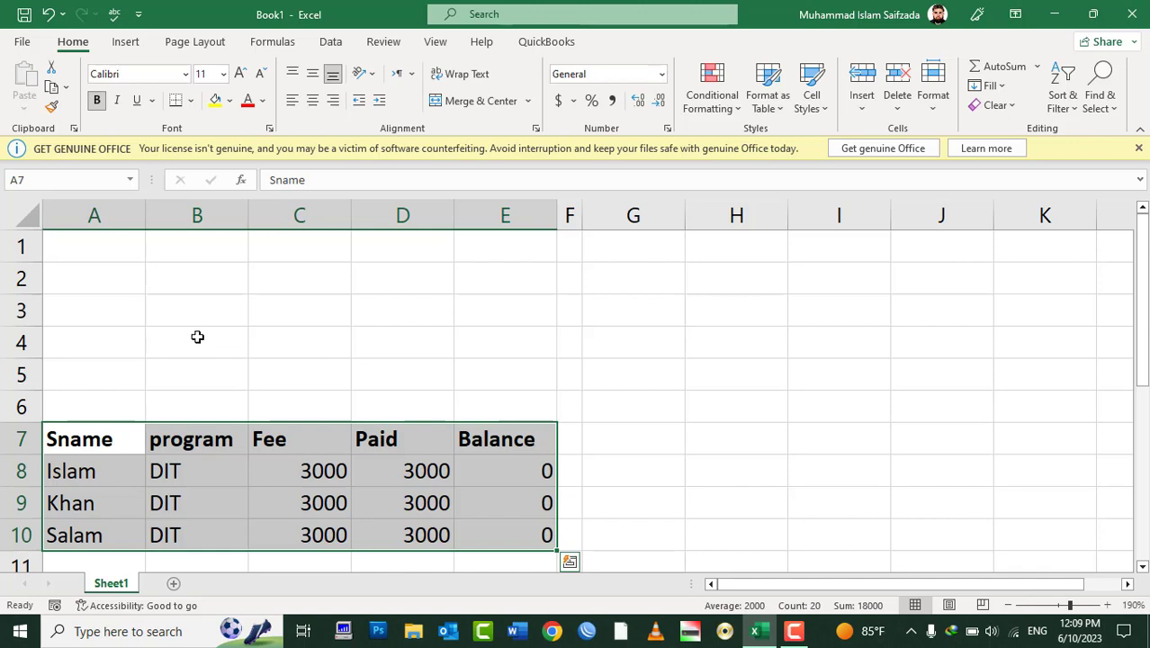
- Copy the table in A7:E10 and paste it into A1:E4
key("Escape")
key("ctrl+q")
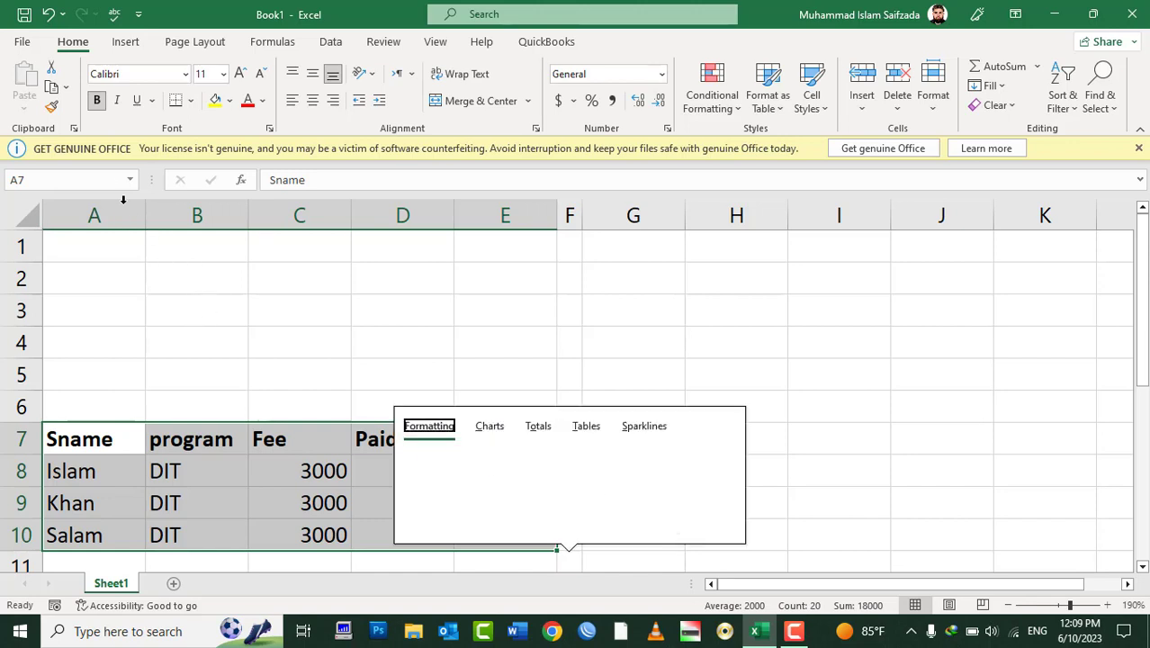
key("Escape")
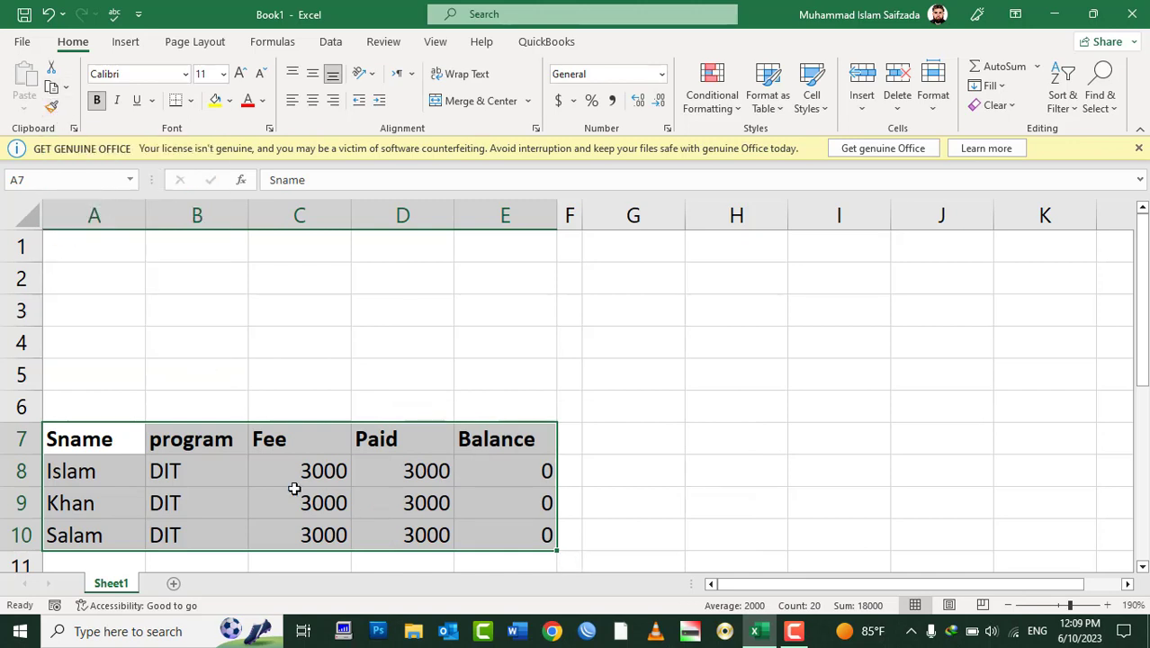
left_click(51, 87)
left_click(73, 245)
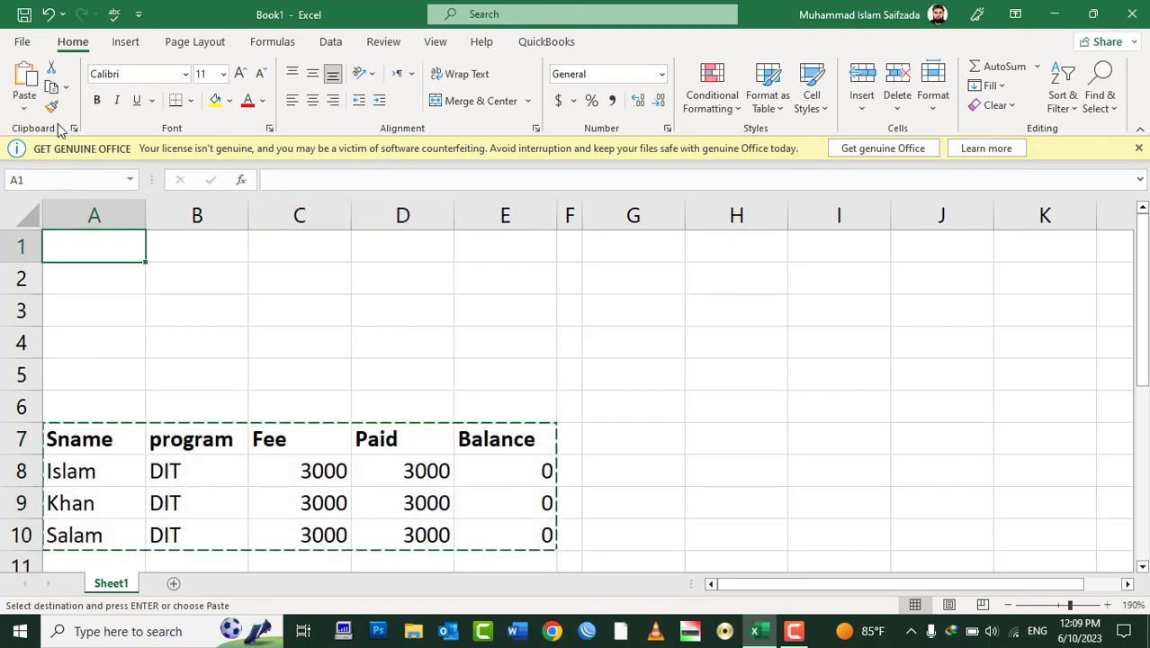
left_click(24, 79)
key("Escape")
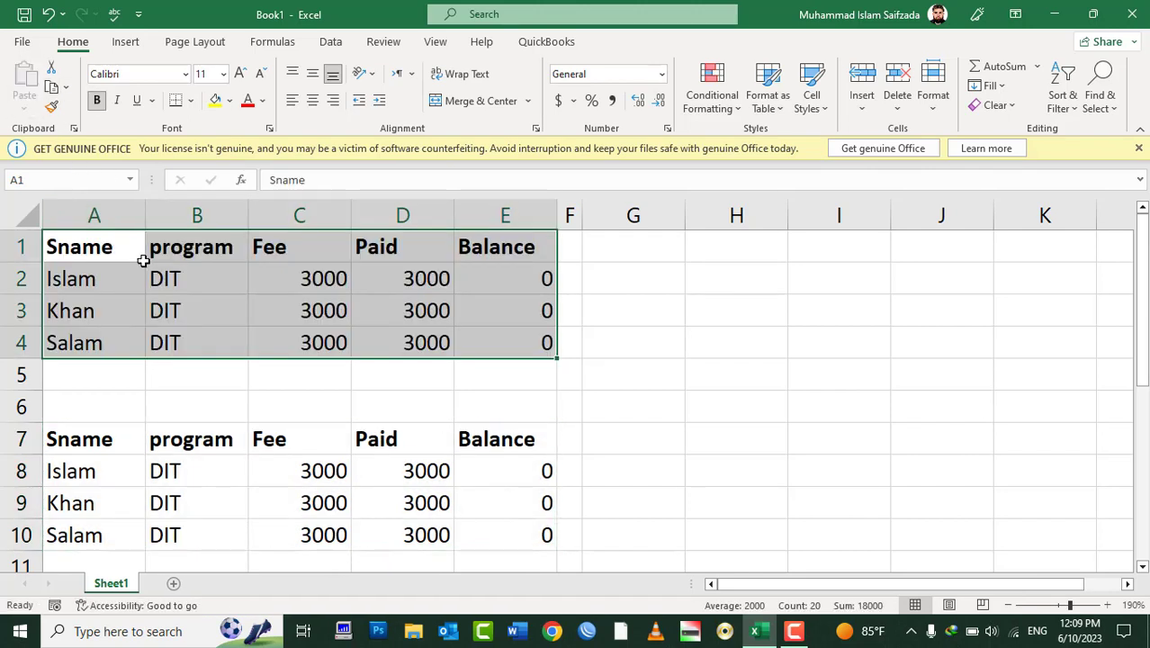
- Make the A1:E1 header text red and fill A1:E4 light green
left_click(522, 255)
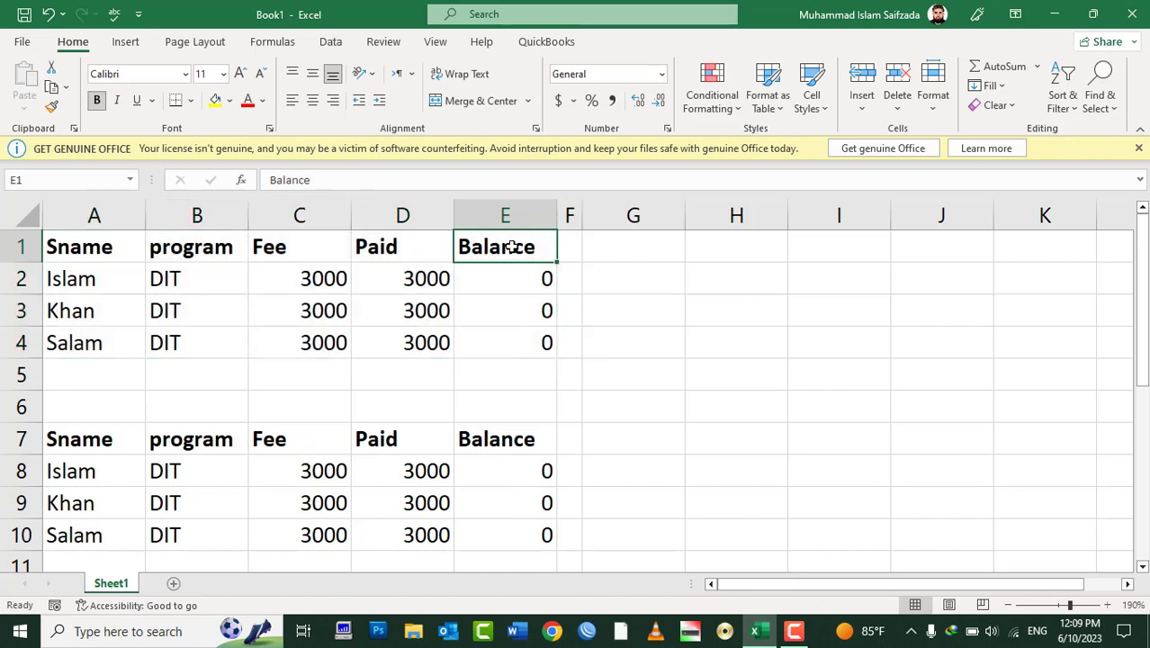
left_click_drag(512, 246, 76, 249)
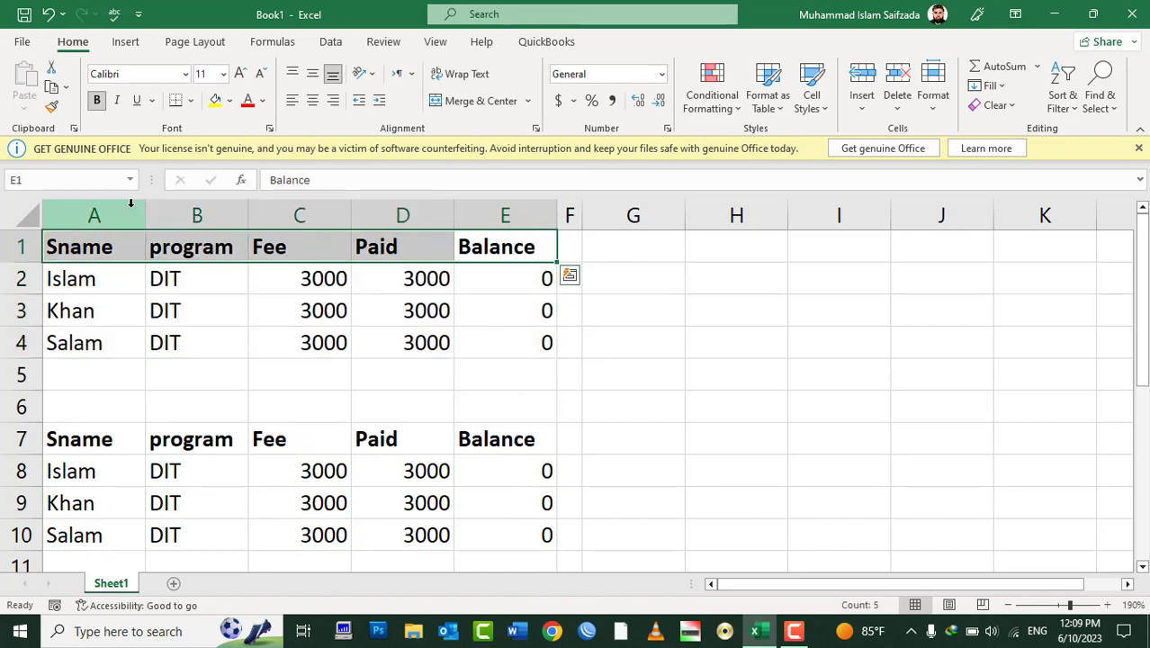
left_click(247, 101)
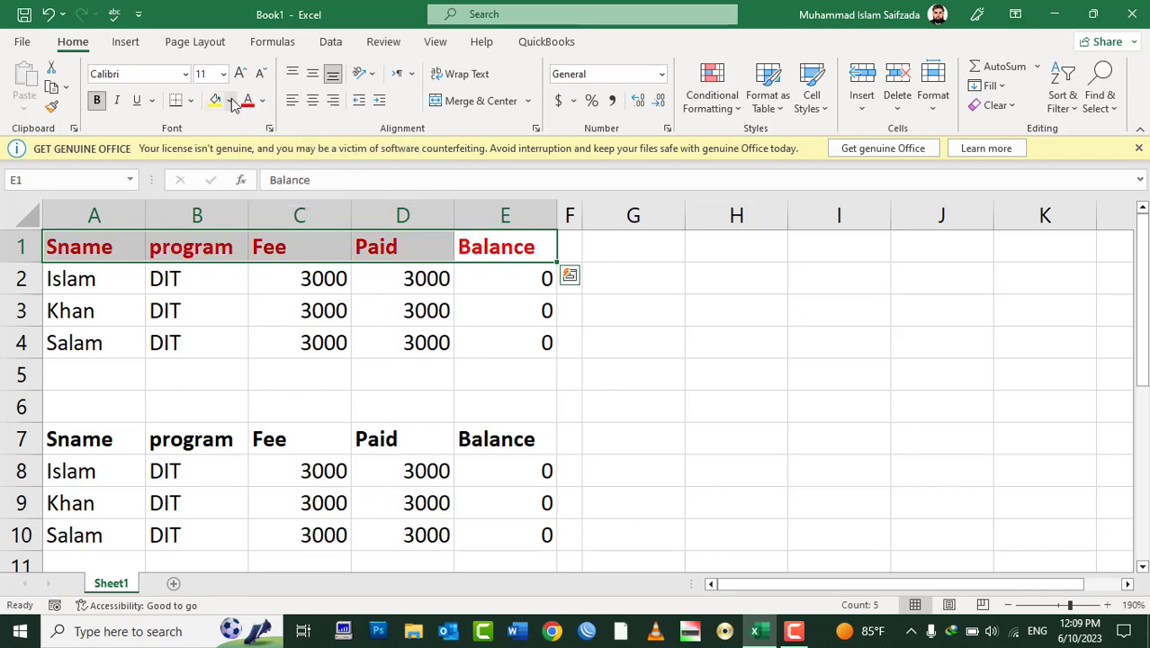
left_click(231, 100)
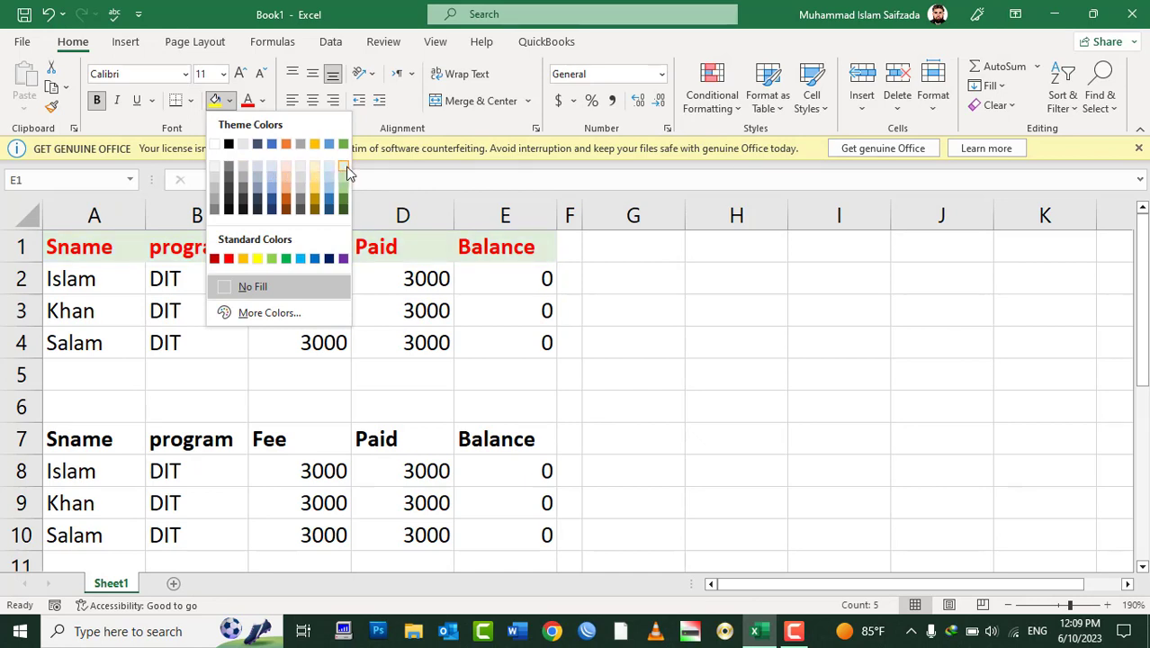
left_click(344, 168)
mouse_move(478, 286)
left_mouse_down()
mouse_move(168, 343)
mouse_move(98, 342)
left_mouse_up()
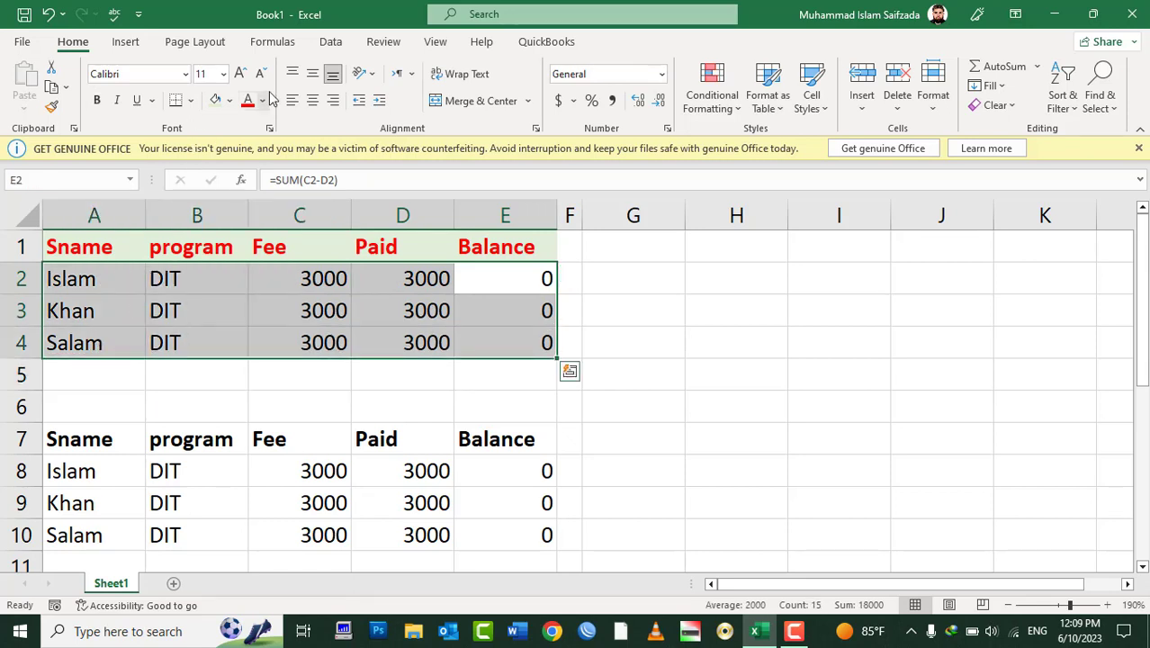
left_click(215, 100)
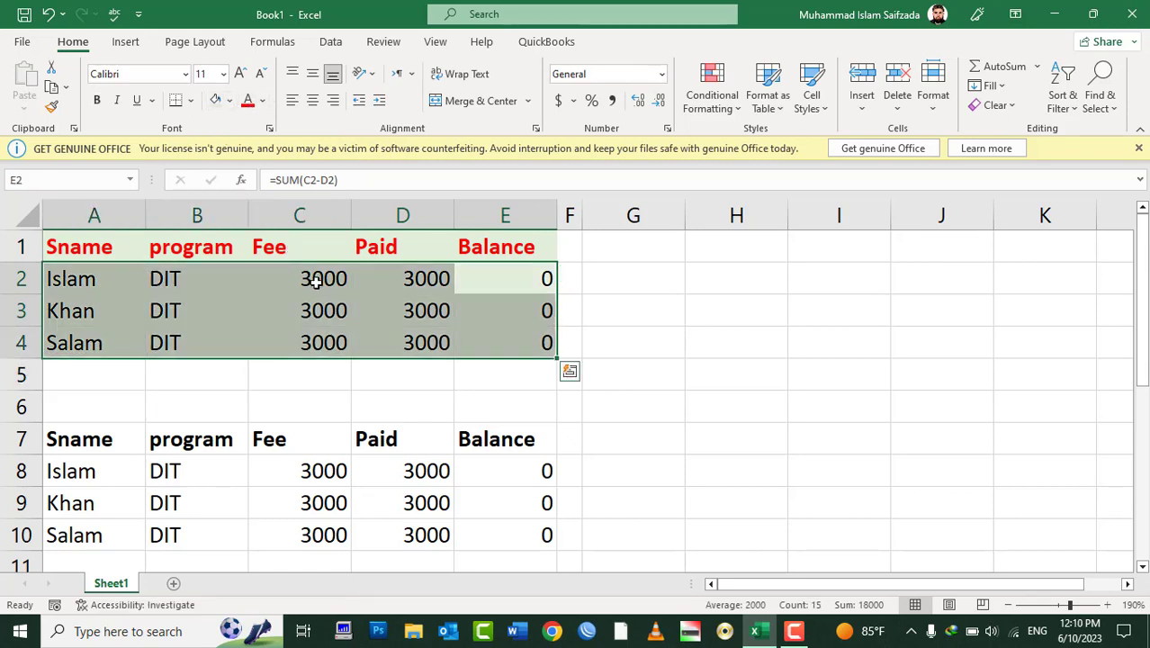
left_click(311, 278)
- Apply All Borders to every cell of the table A1:E4
left_click_drag(531, 341, 115, 238)
left_click(191, 100)
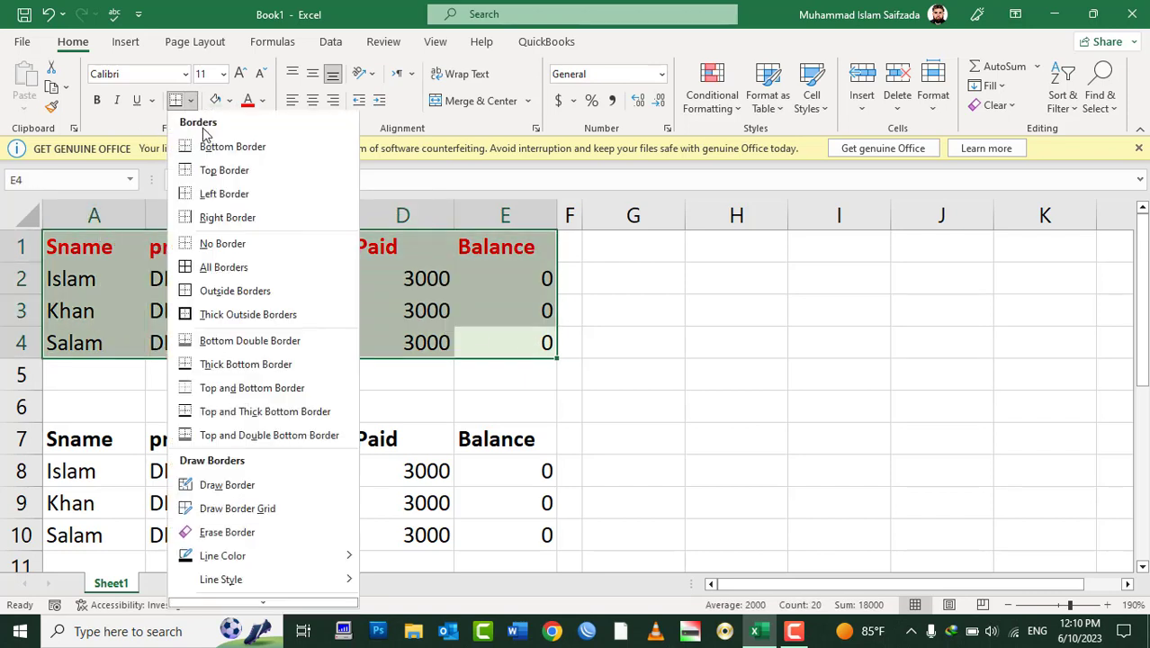
left_click(218, 270)
left_click(382, 317)
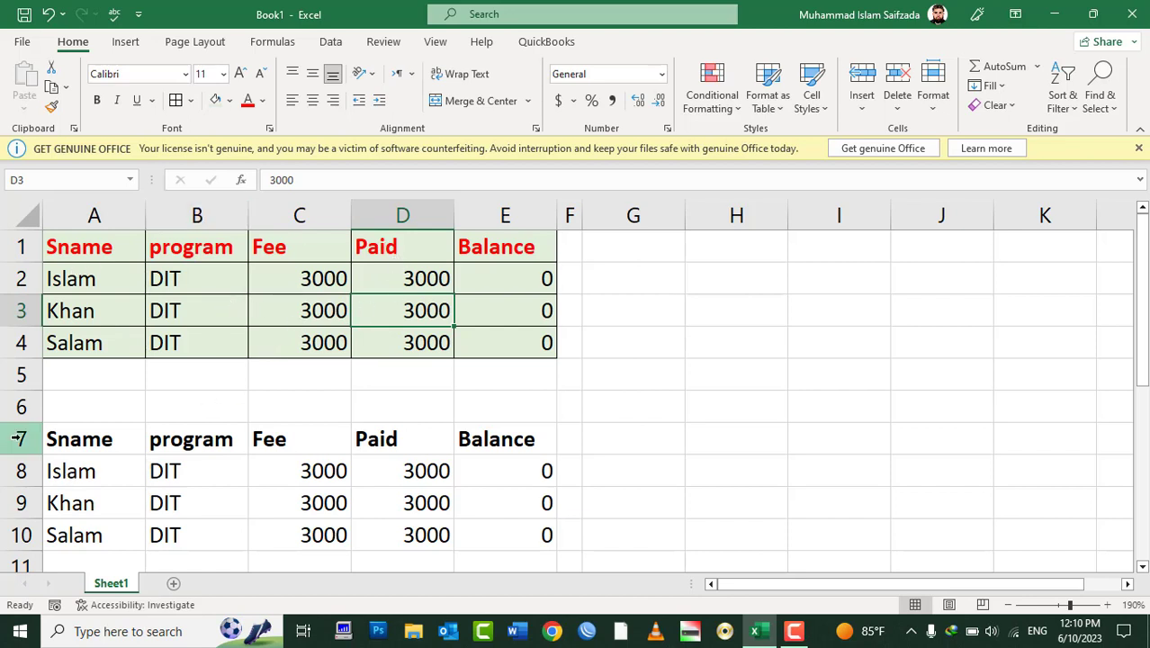
- Format-paint the red header style from A1 onto the header row A7:E7
left_click(73, 251)
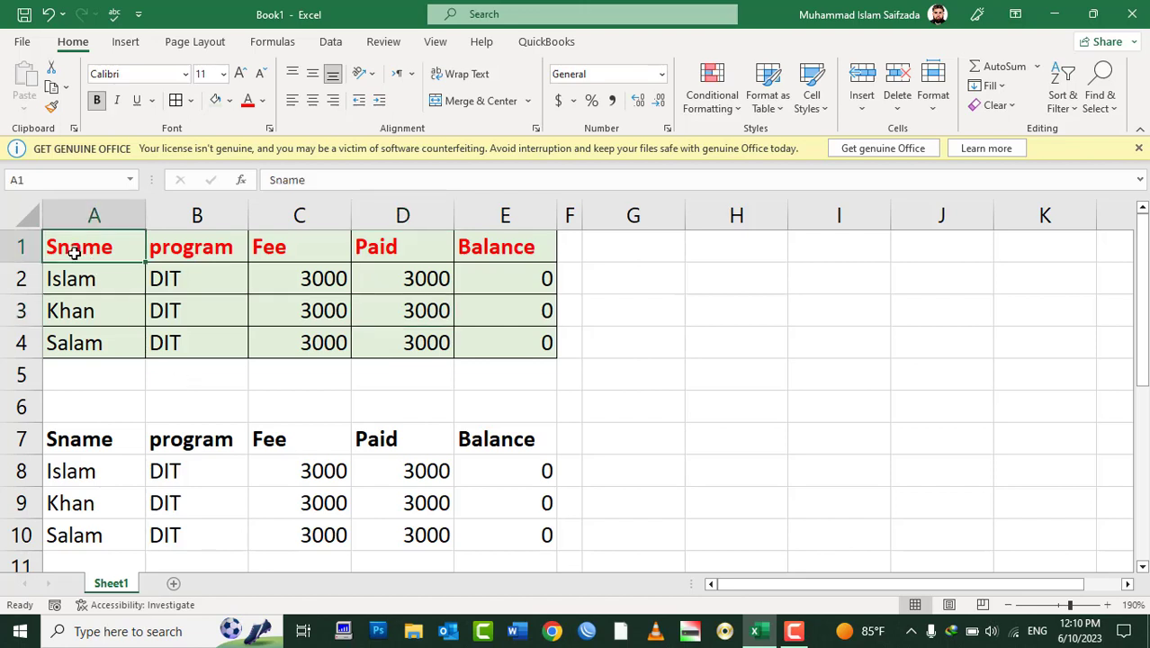
left_click(171, 241)
left_click(297, 235)
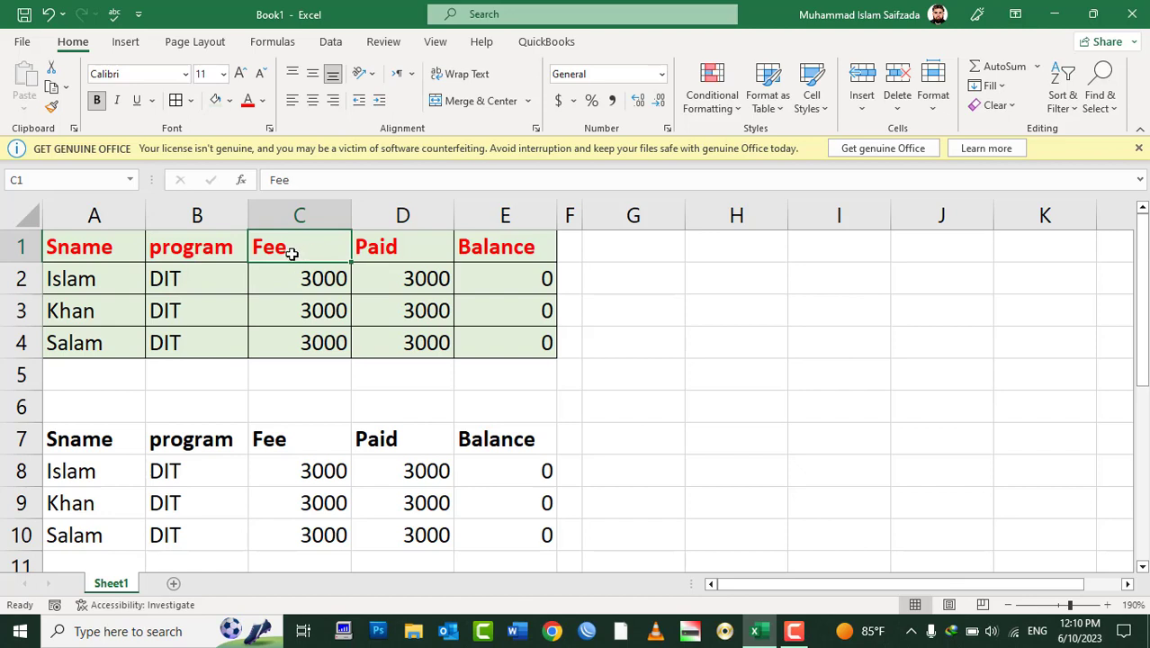
left_click(89, 254)
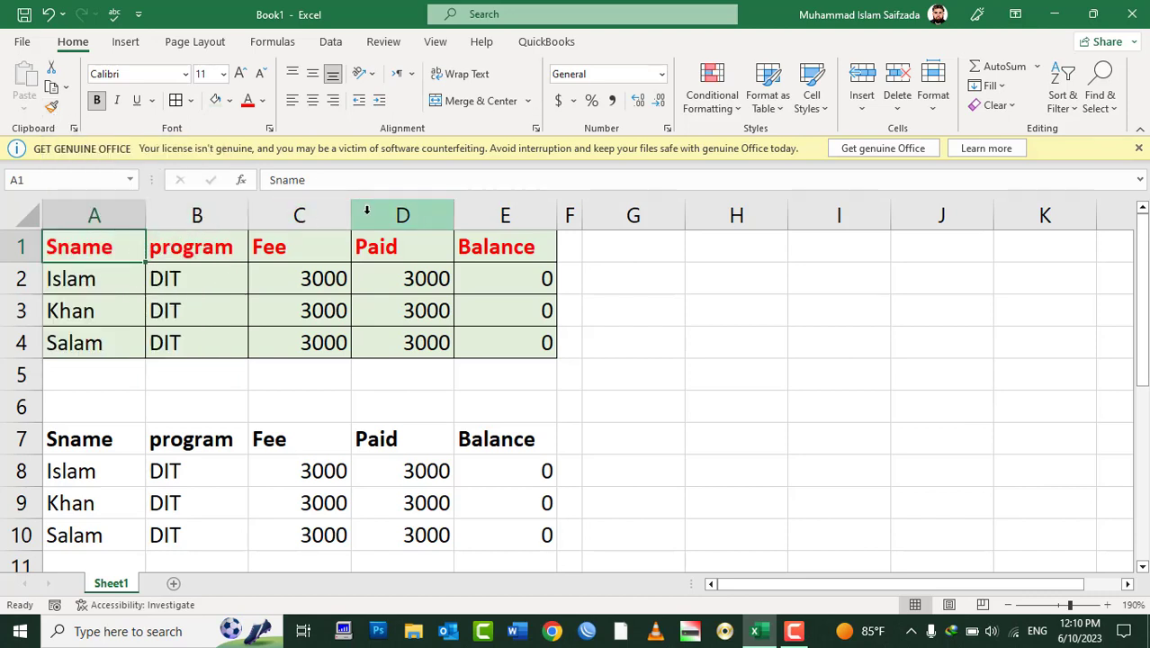
left_click(51, 106)
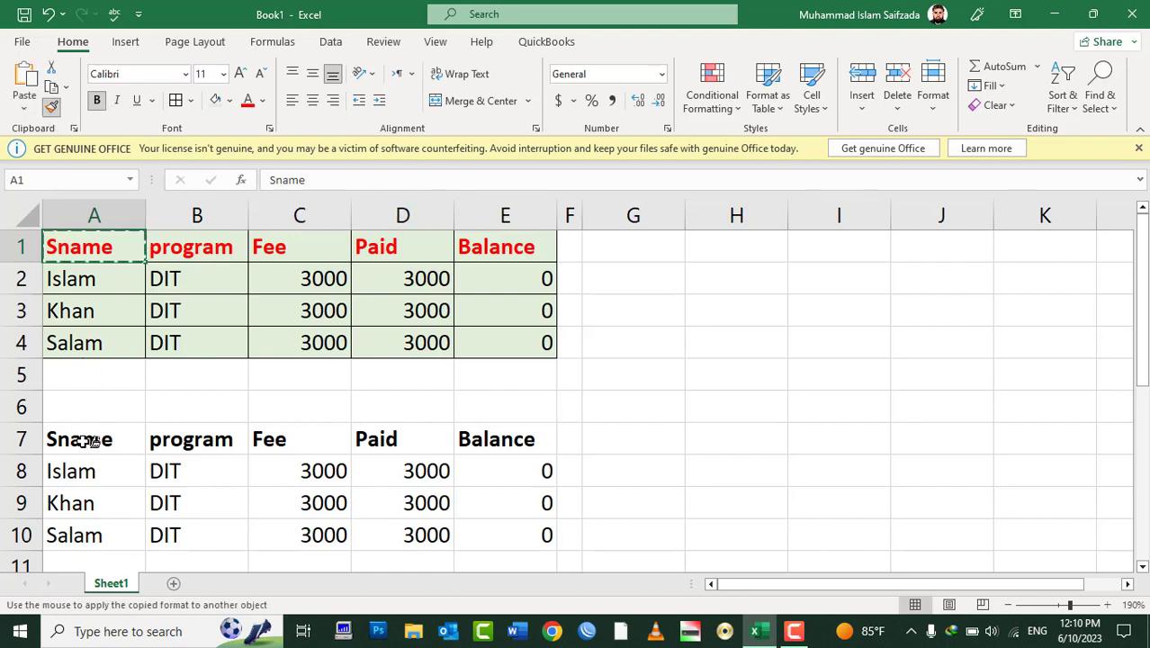
left_click_drag(90, 440, 491, 438)
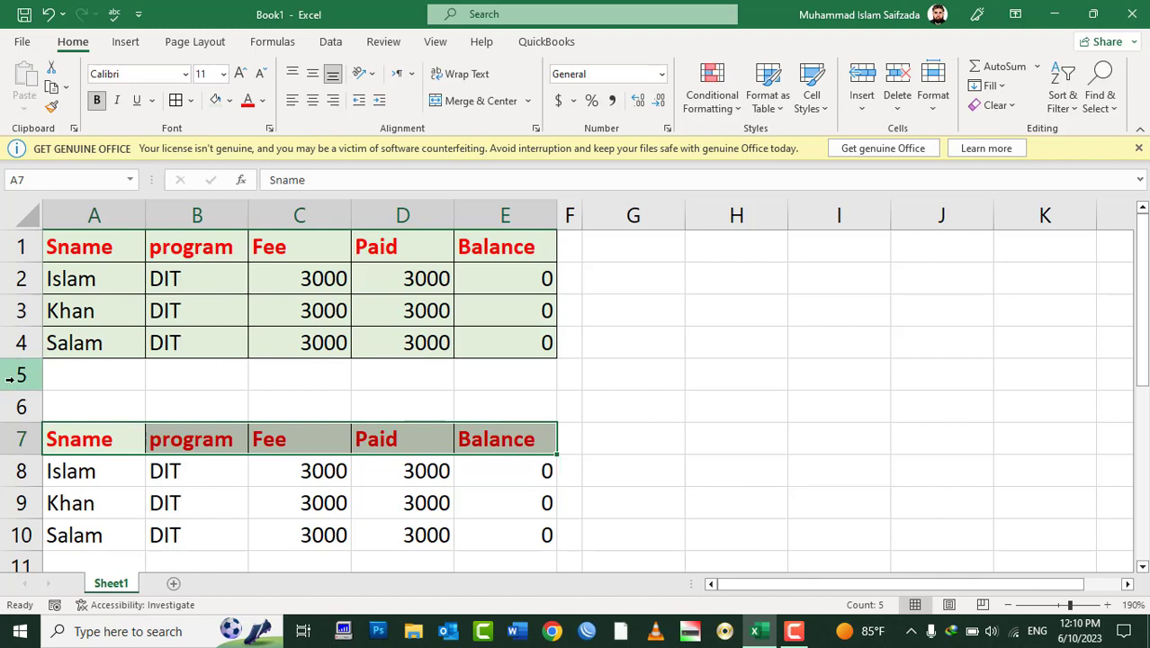
- Format-paint the green bordered style from A4 onto the data rows A8:E10
left_click(99, 284)
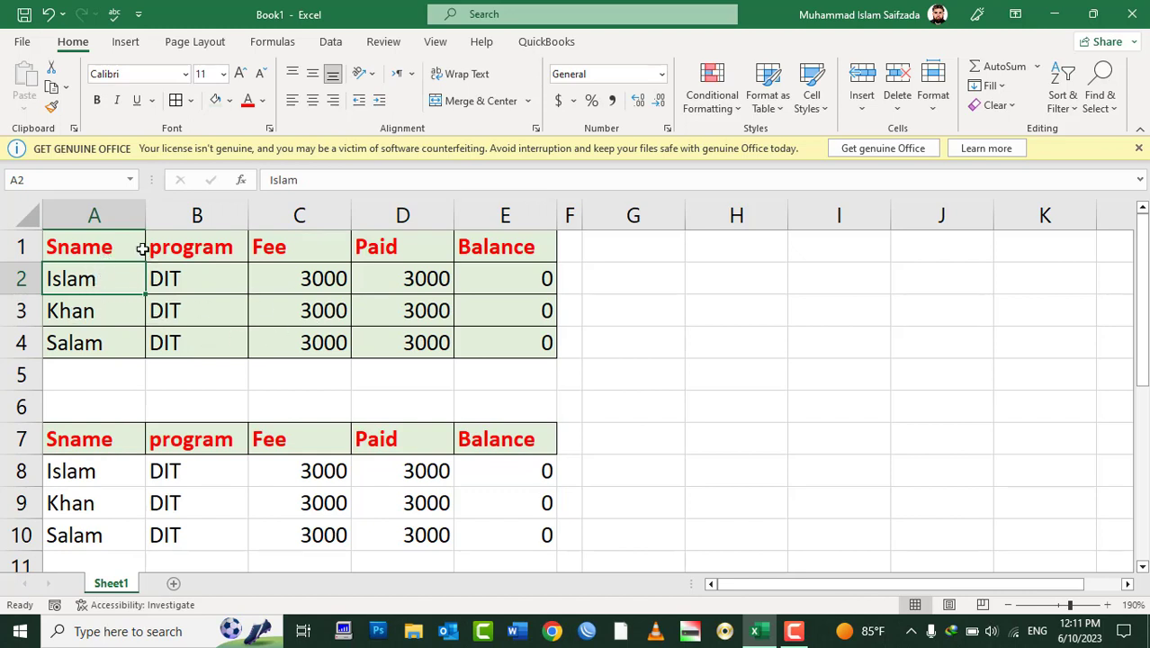
left_click(508, 337)
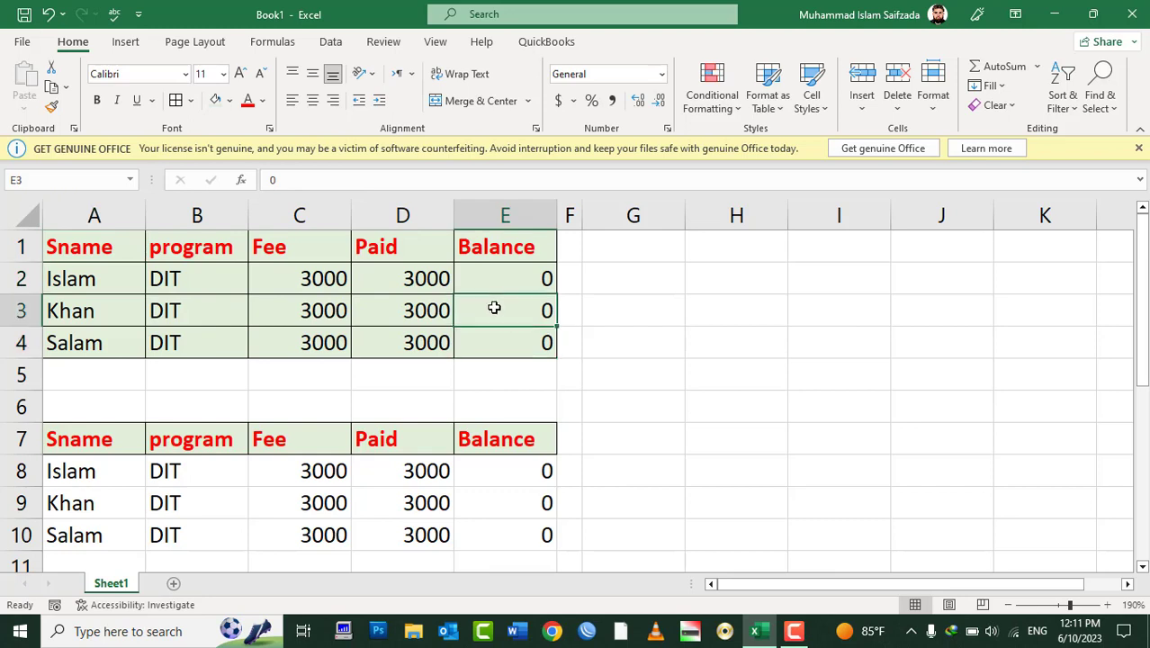
key("Up")
key("Up")
left_click(115, 355)
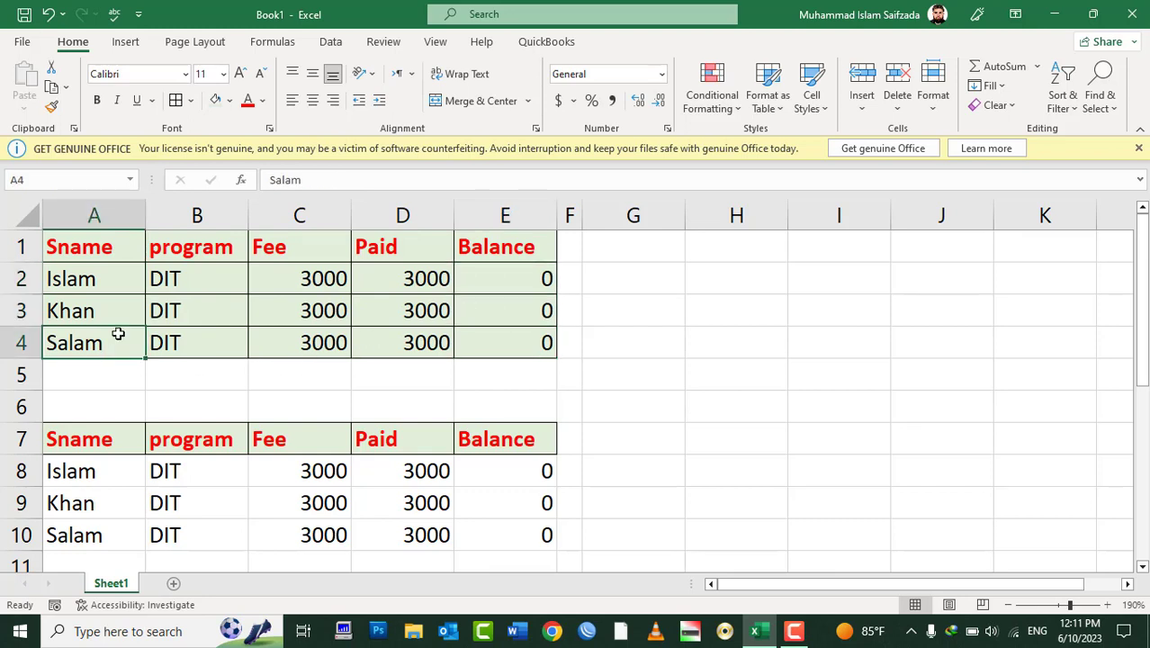
left_click(51, 108)
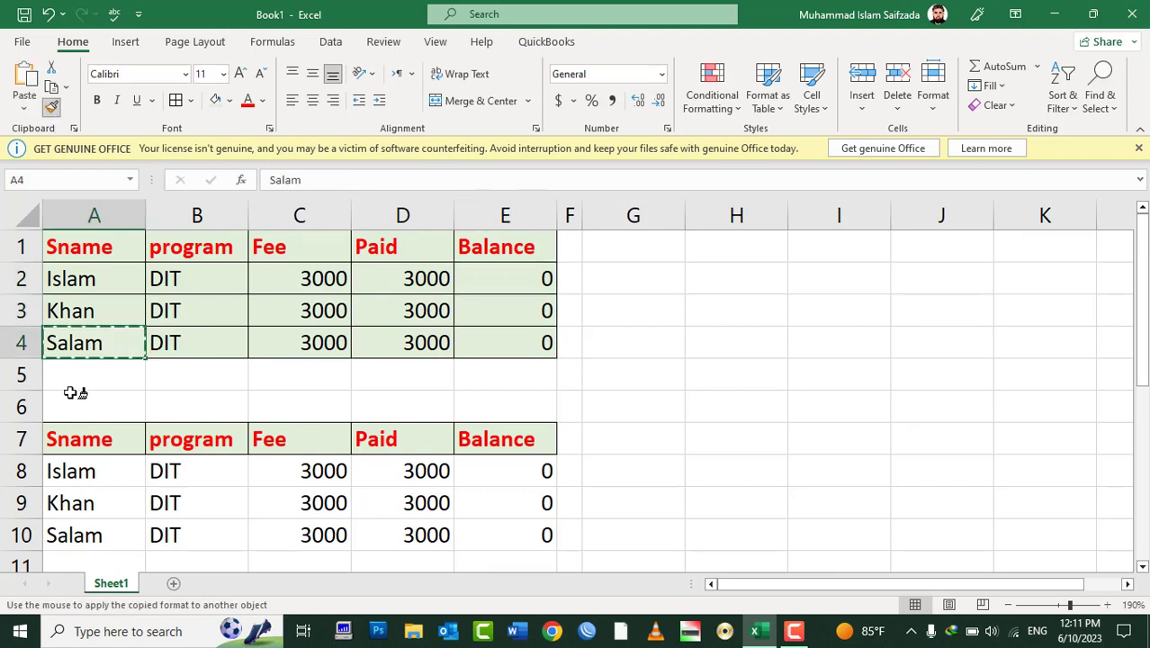
mouse_move(72, 472)
left_mouse_down()
mouse_move(441, 514)
mouse_move(499, 535)
left_mouse_up()
left_click(649, 462)
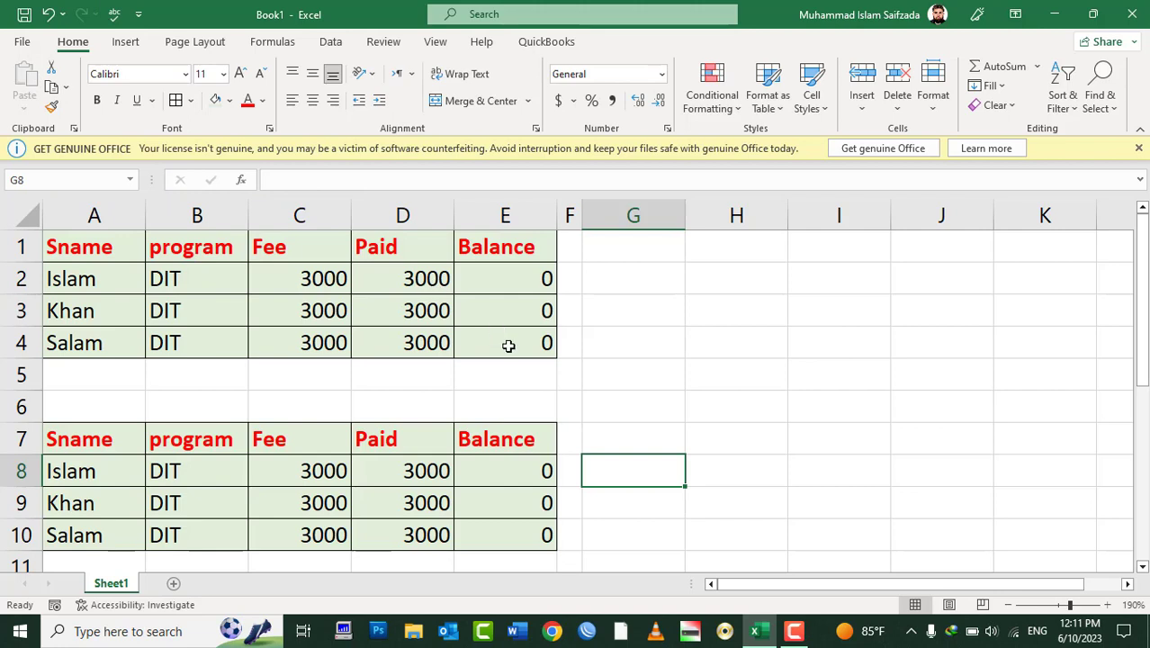
left_click_drag(508, 340, 76, 249)
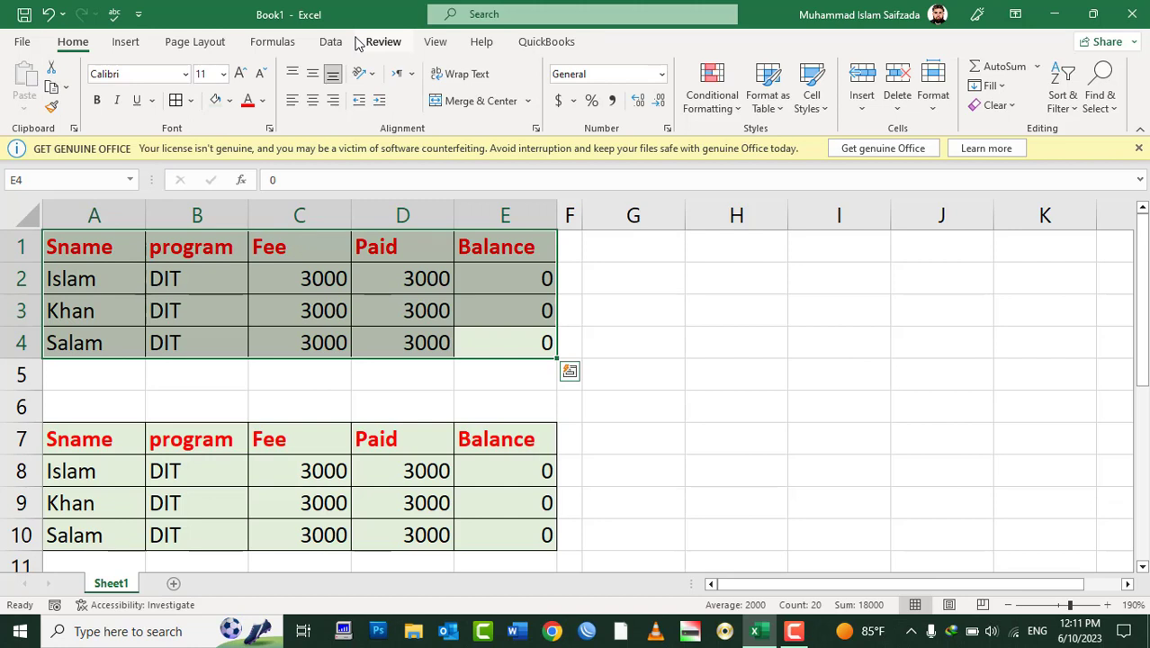
- Move the fee table to G1, then undo so it returns to A1:E4
key("Escape")
key("ctrl+c")
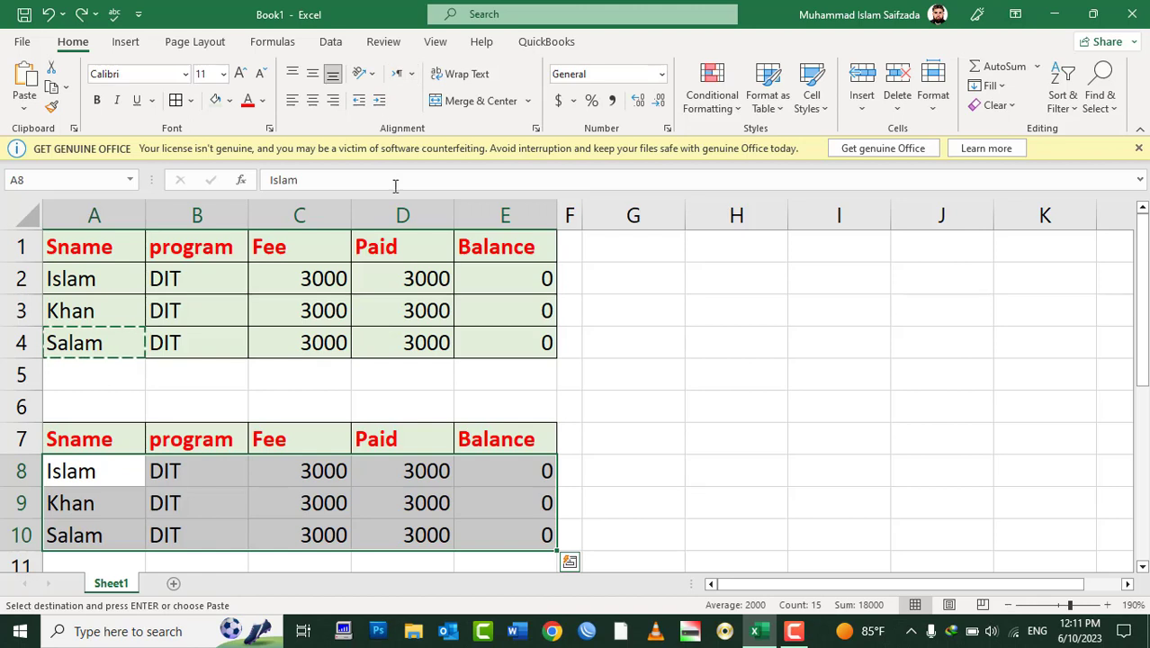
mouse_move(509, 355)
left_mouse_down()
mouse_move(109, 277)
mouse_move(68, 244)
left_mouse_up()
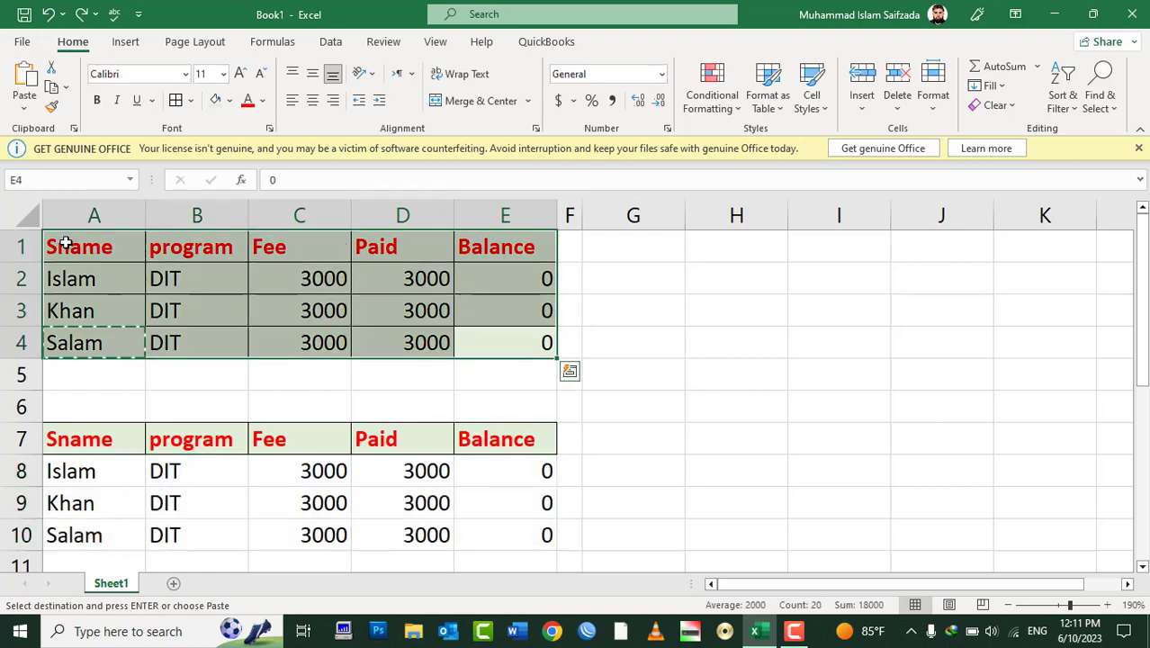
key("ctrl+c")
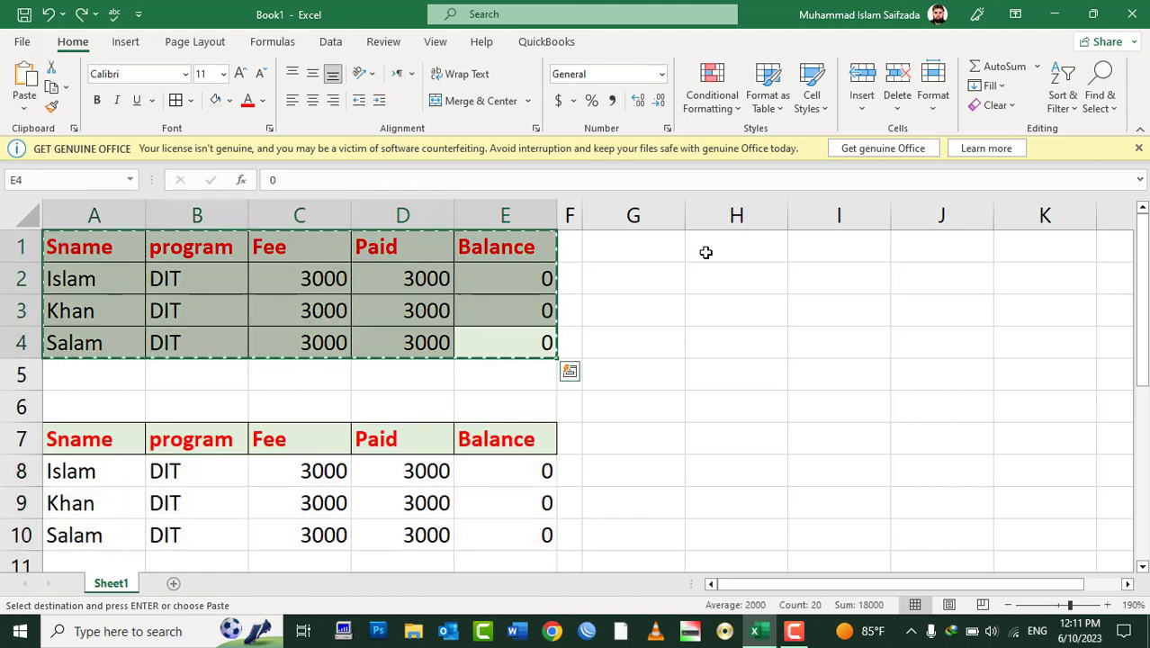
left_click(706, 250)
left_click(647, 244)
key("ctrl+v")
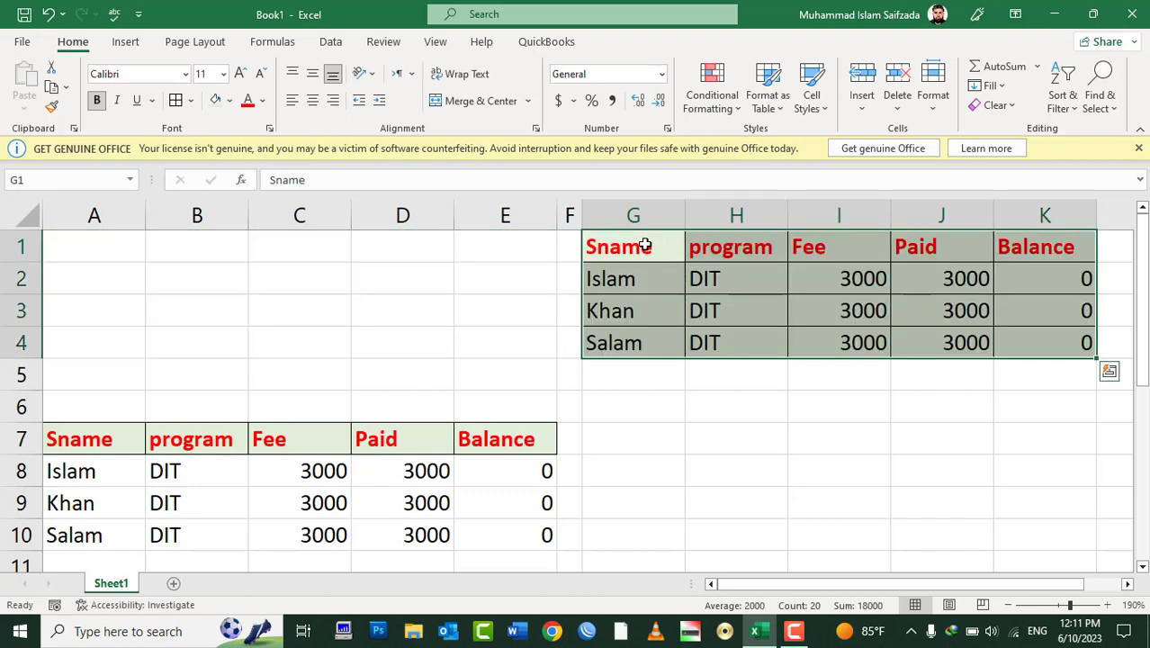
key("ctrl+z")
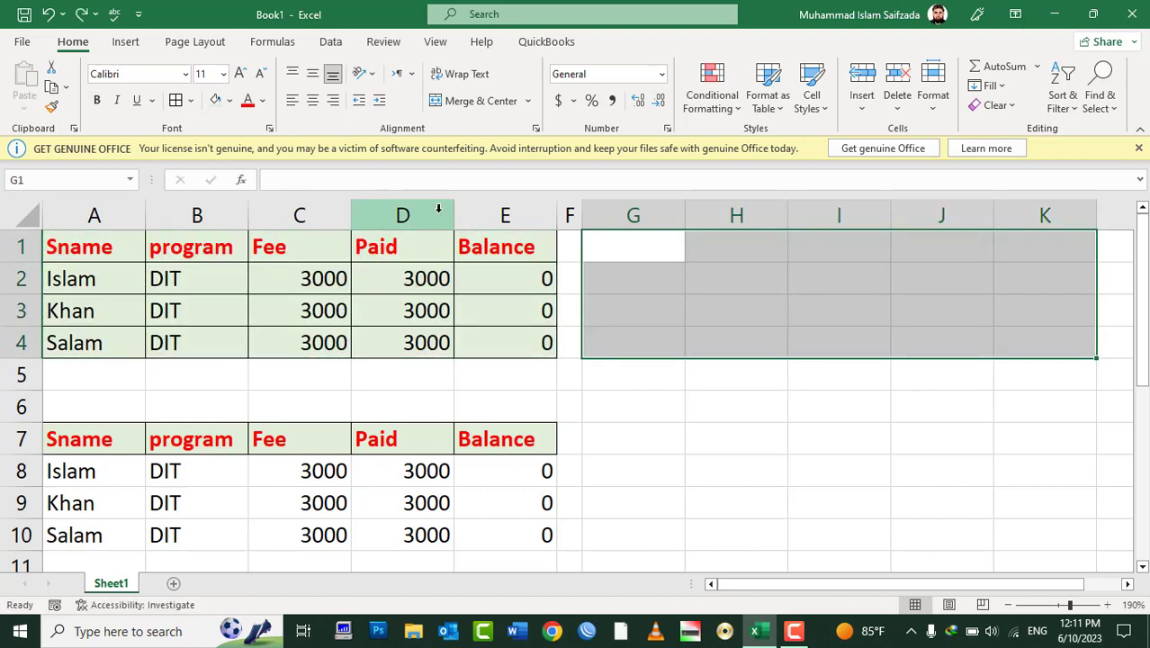
- Copy A1:E4 and paste a duplicate of the table into G1:K4
left_click_drag(521, 337, 68, 238)
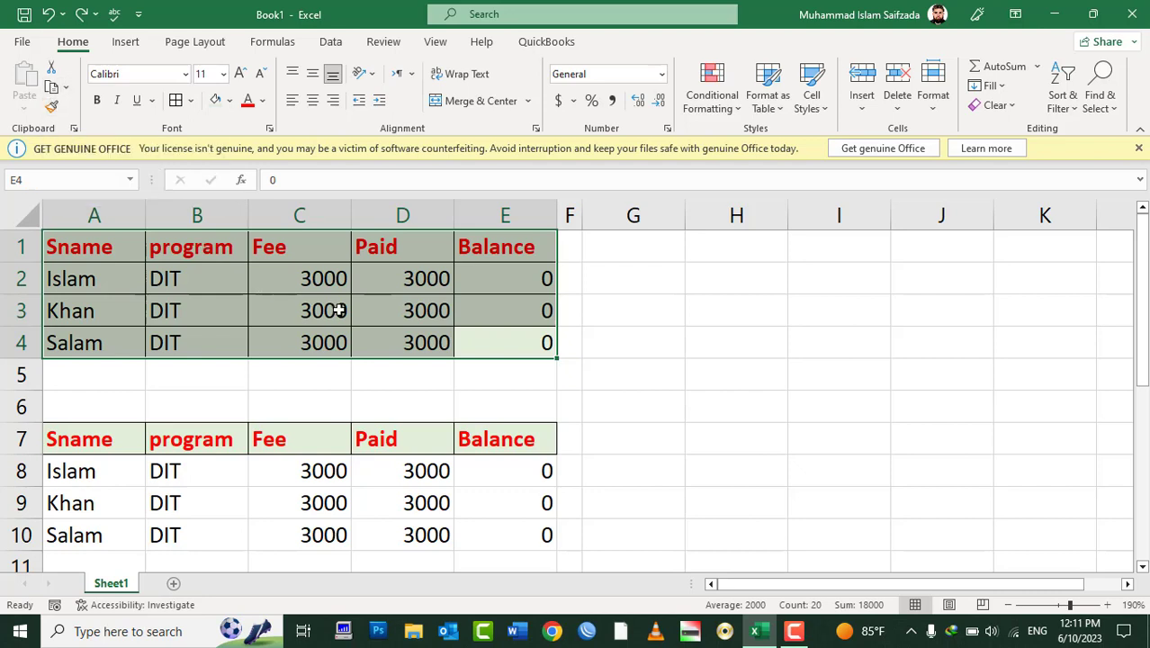
left_click(570, 371)
key("Escape")
key("ctrl+c")
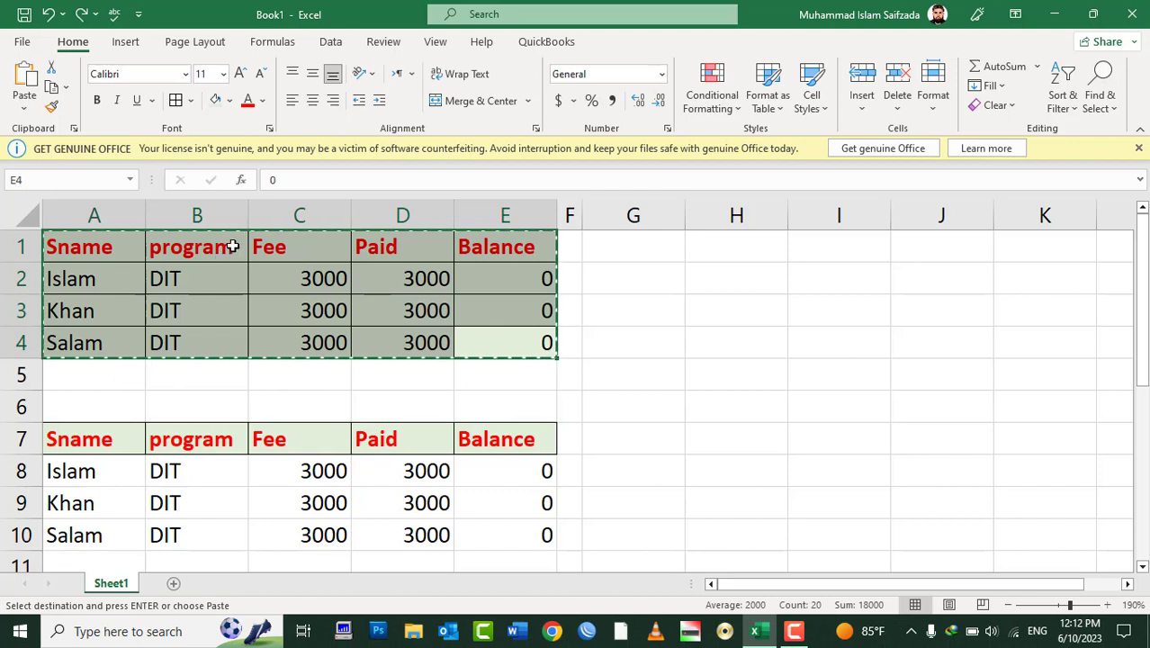
left_click(628, 242)
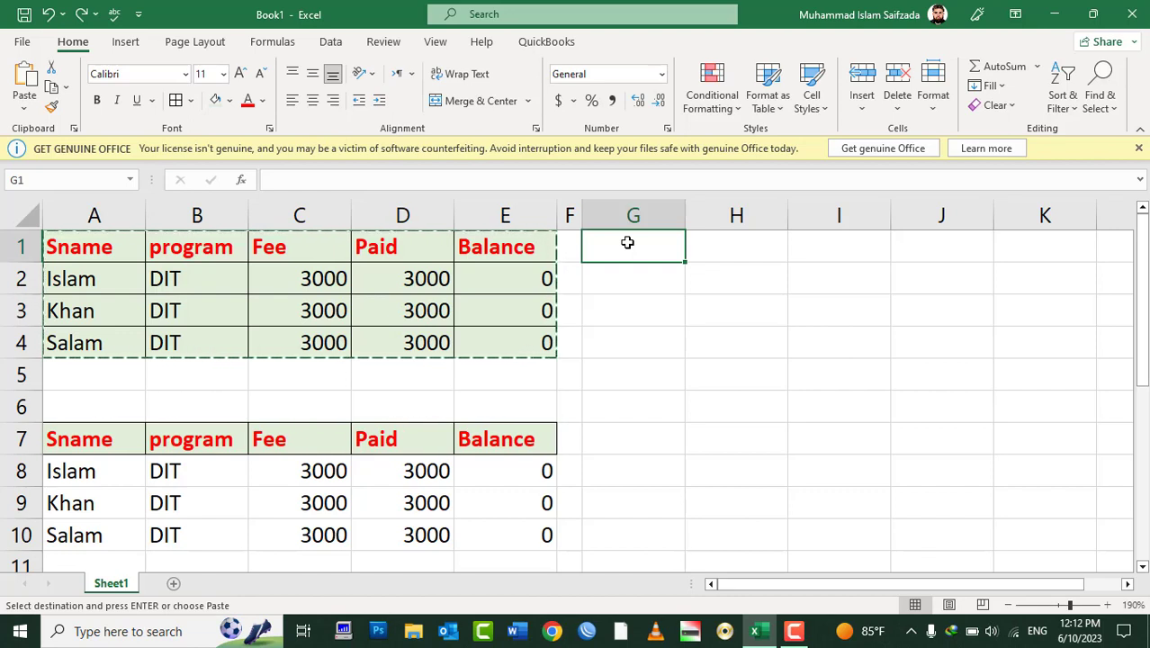
key("ctrl+v")
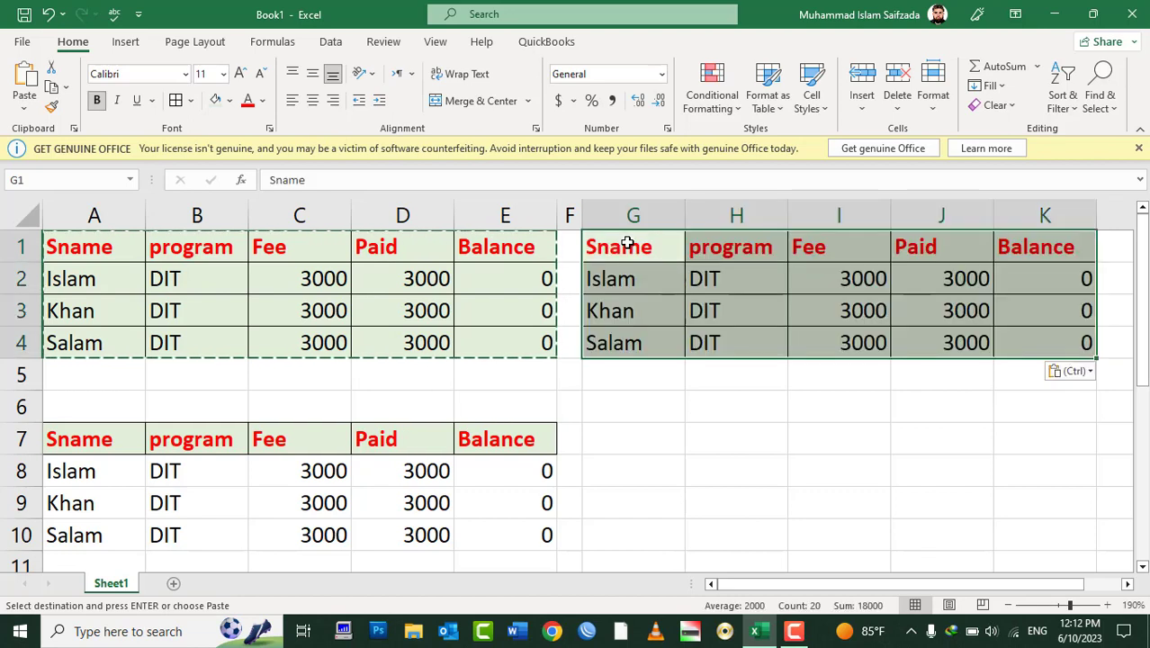
key("Escape")
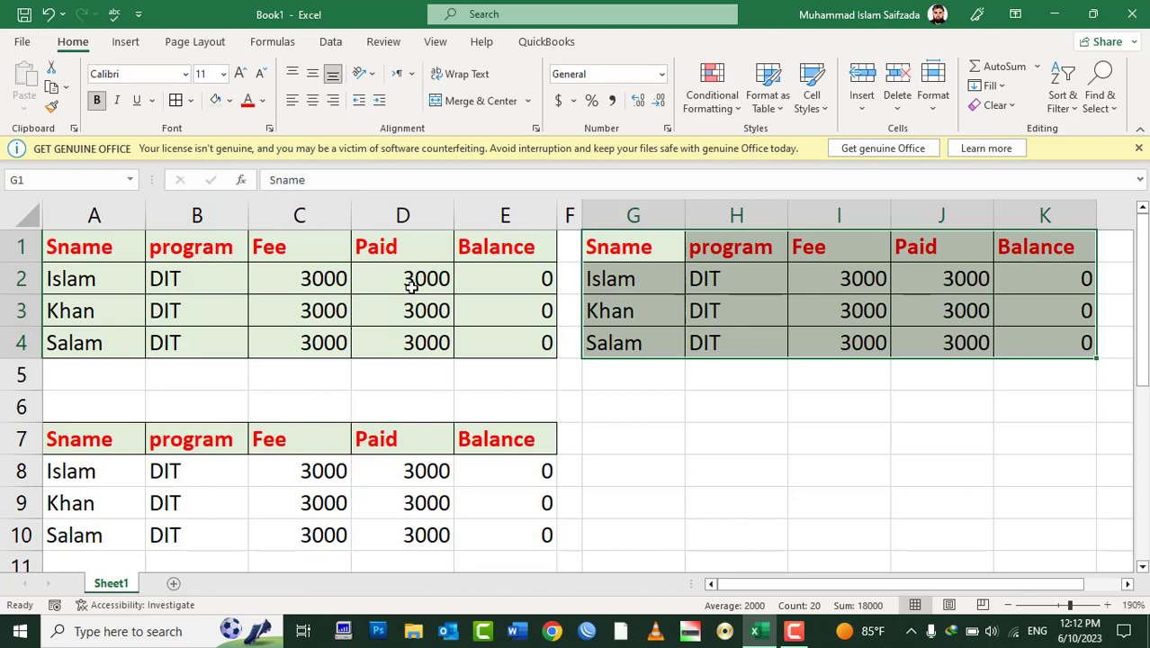
- Undo the G1:K4 paste and the red header formatting back to the unformatted table
key("ctrl+z")
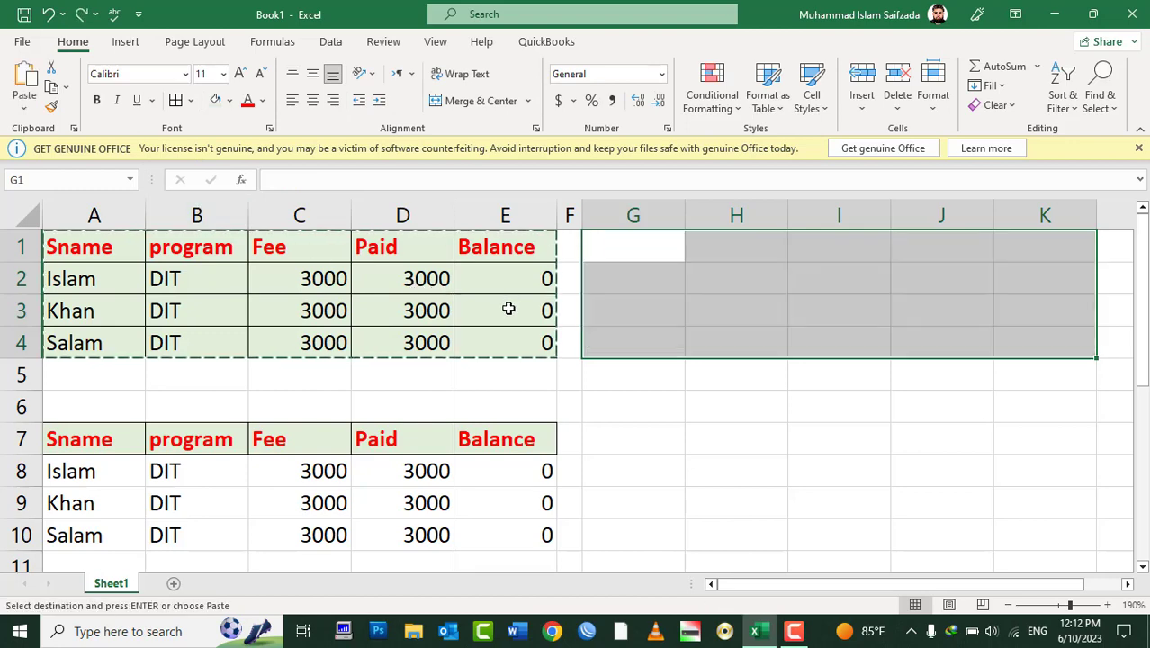
key("ctrl+z")
key("ctrl+z")
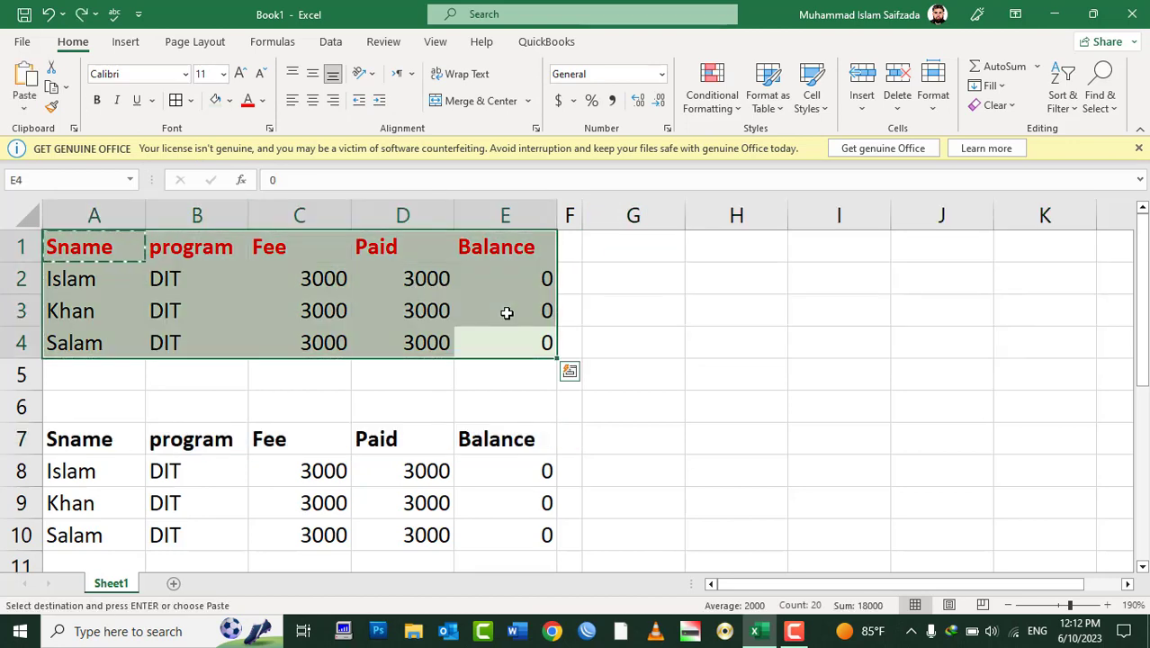
key("ctrl+z")
key("ctrl+z")
key("ctrl+z")
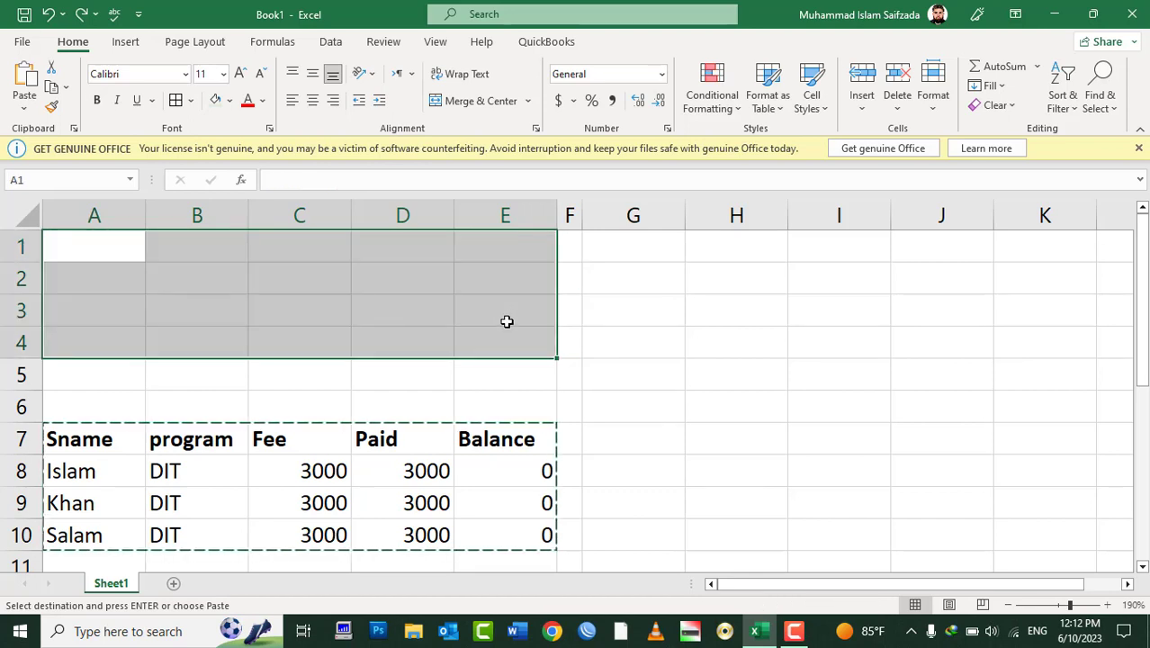
key("ctrl+z")
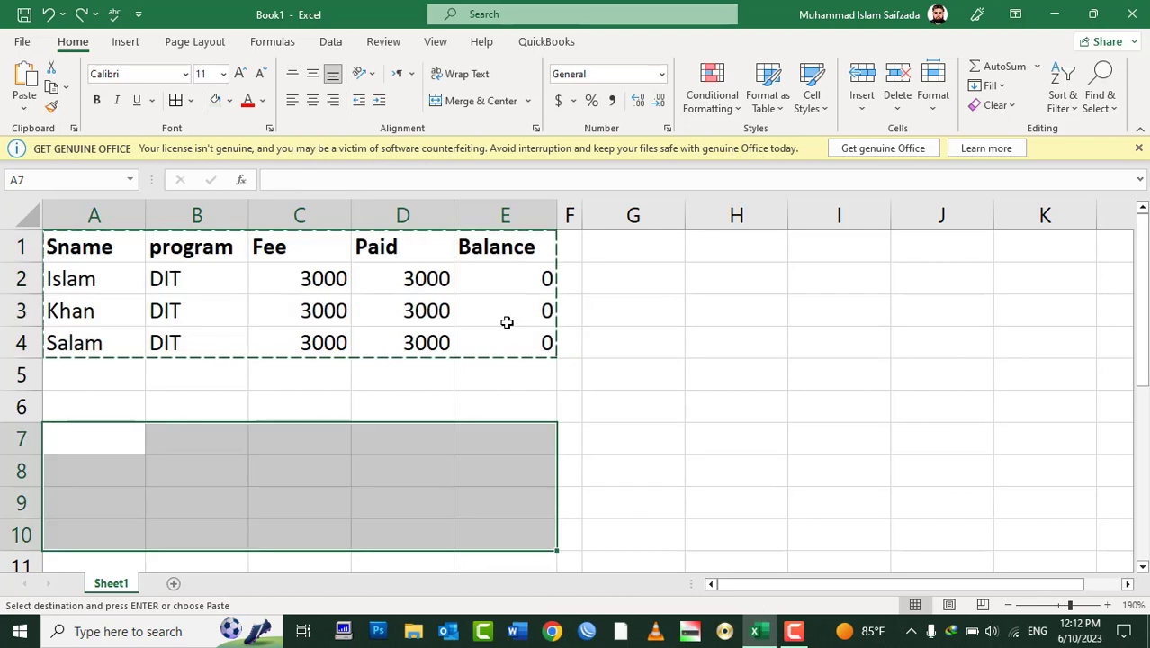
- Cancel the pending copy and select the whole fee table A1:E4
key("Escape")
mouse_move(519, 349)
left_mouse_down()
mouse_move(83, 314)
mouse_move(78, 274)
left_mouse_up()
left_click(90, 251)
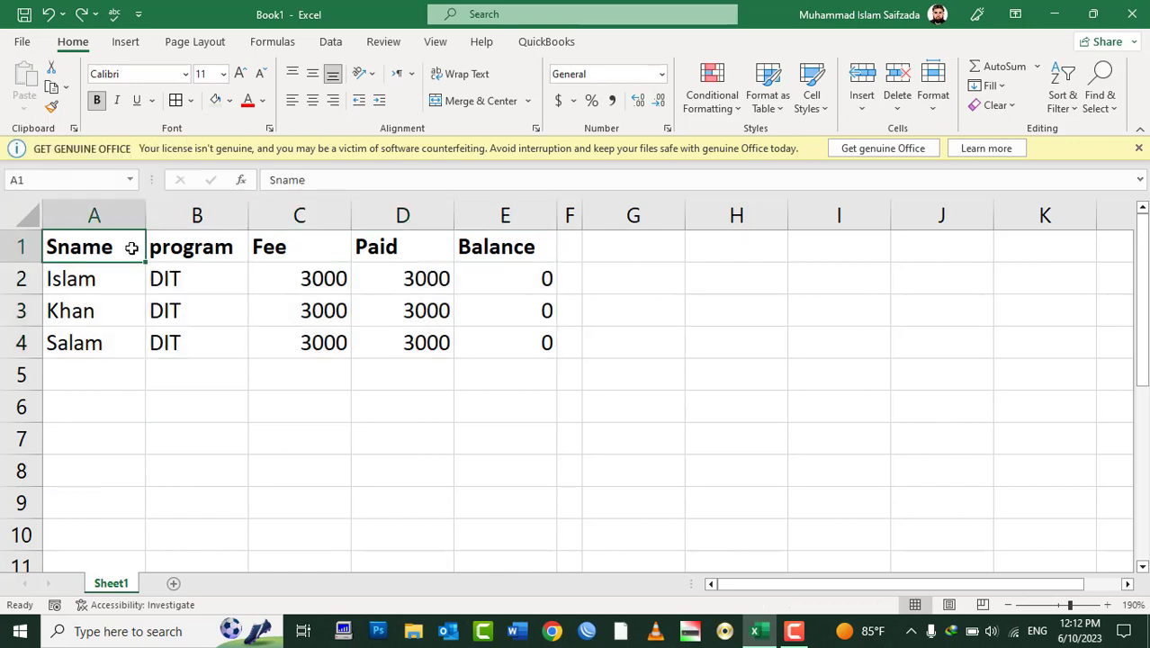
mouse_move(131, 249)
left_mouse_down()
mouse_move(523, 323)
mouse_move(523, 341)
left_mouse_up()
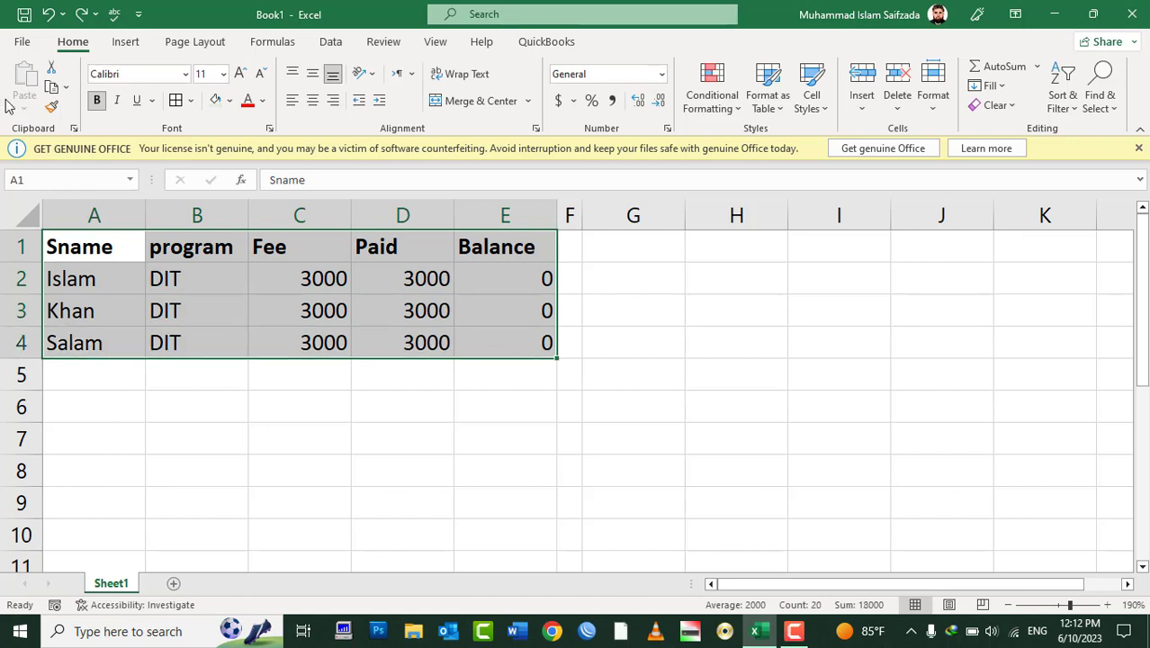
- Copy A1:E4 and trial a plain and a standard paste at G1, undoing each
left_click(51, 86)
left_click(659, 248)
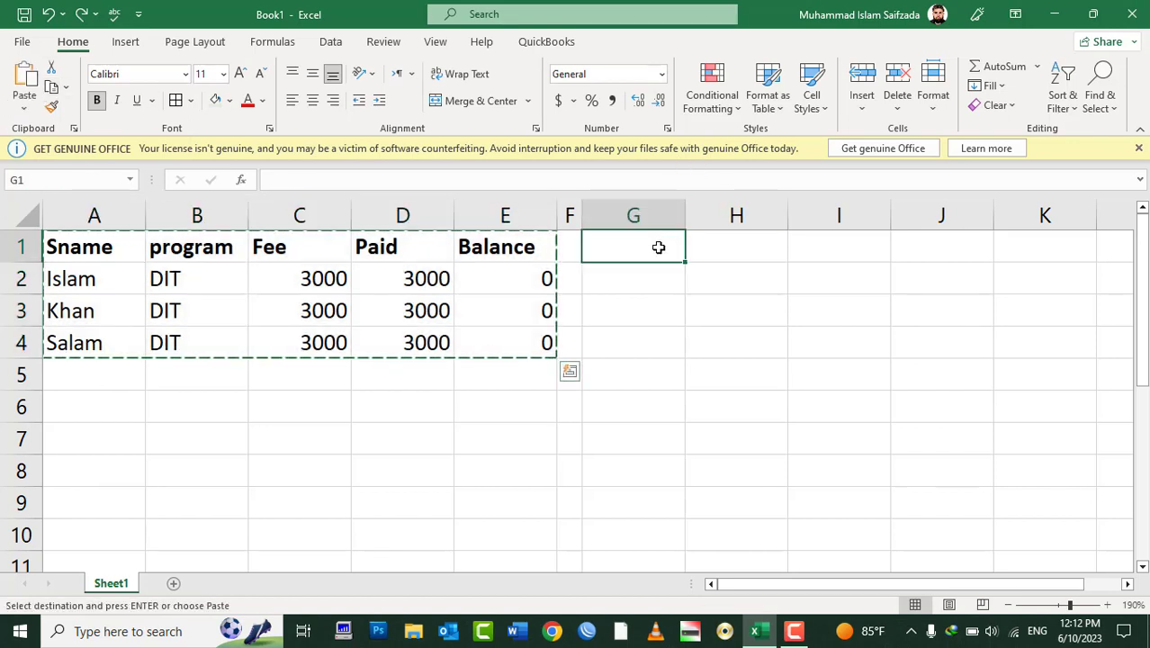
left_click(27, 81)
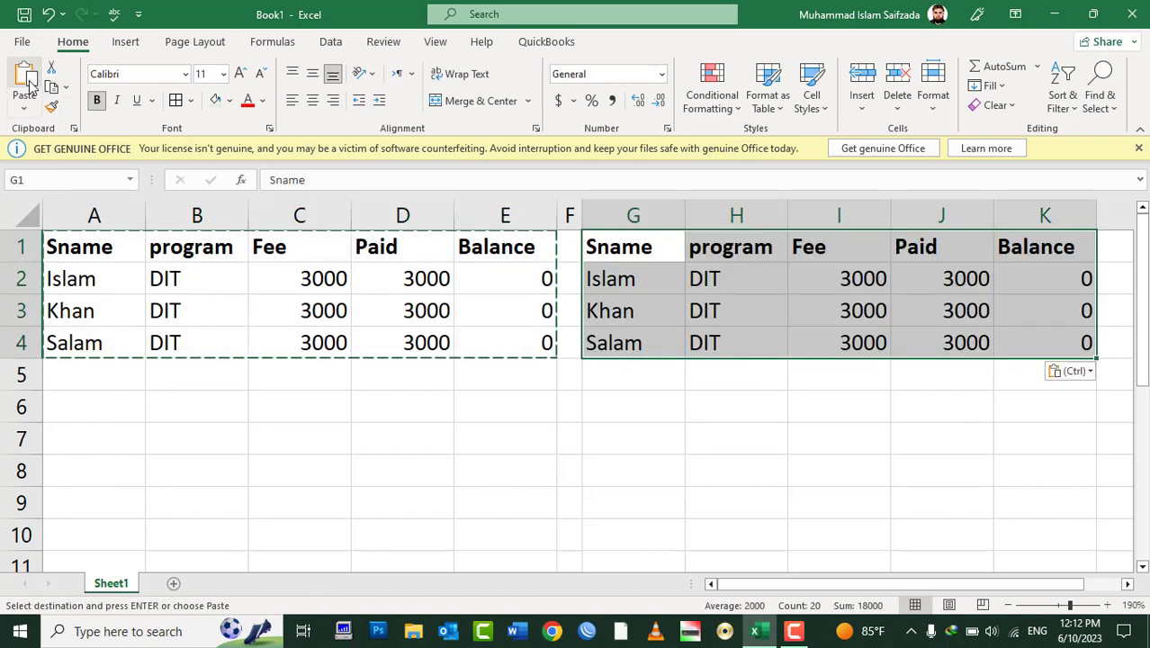
key("ctrl+z")
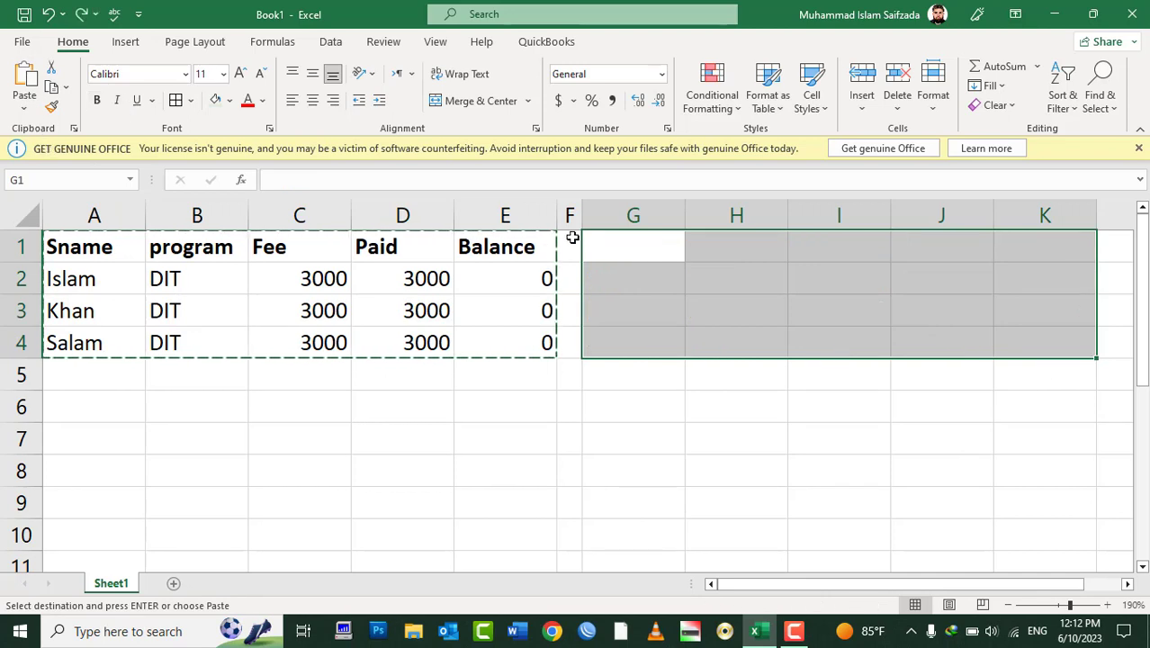
left_click(605, 248)
left_click(24, 108)
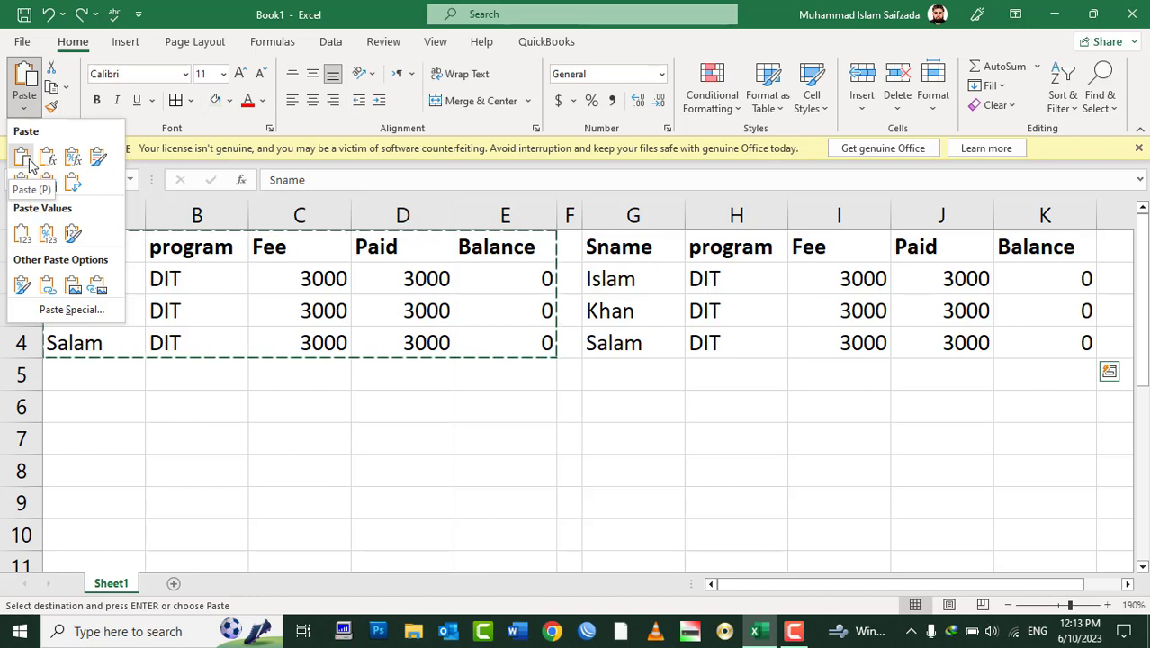
left_click(29, 160)
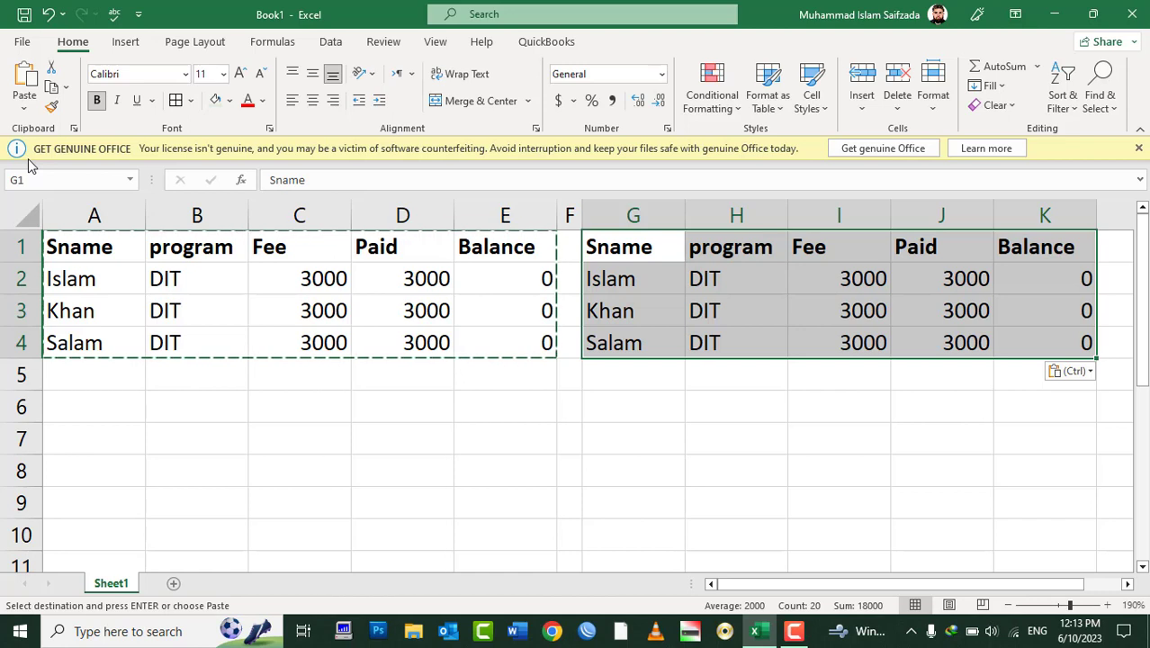
key("ctrl+z")
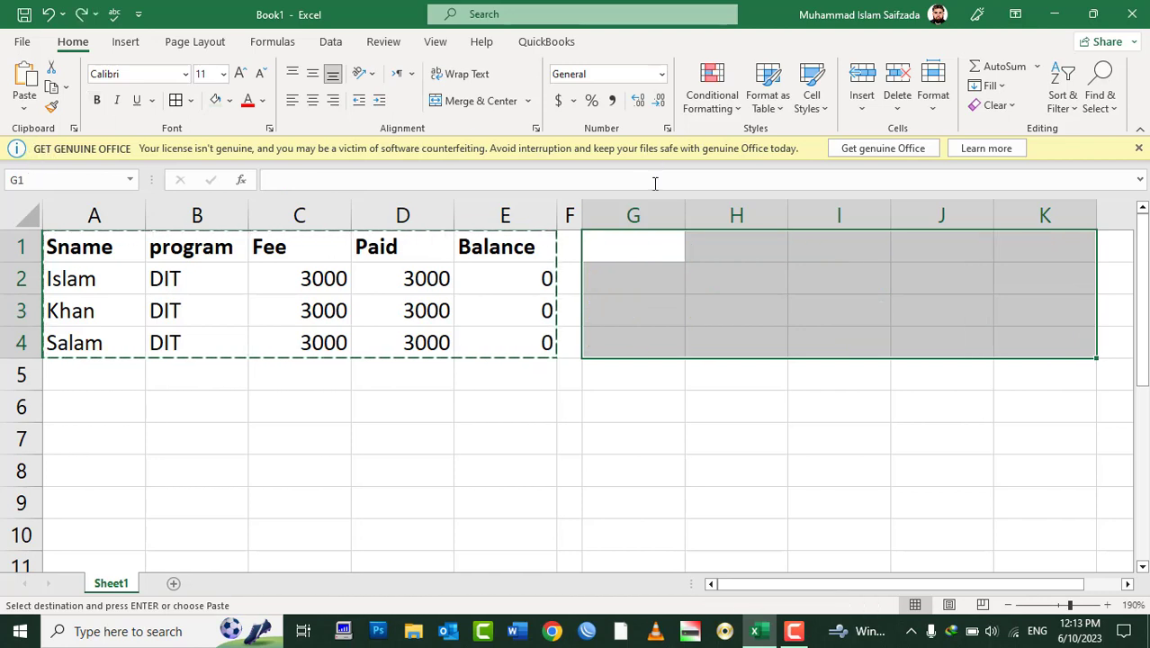
- Paste the fee table at G1 as Formulas only, dropping the bold headers
left_click(621, 257)
left_click(25, 108)
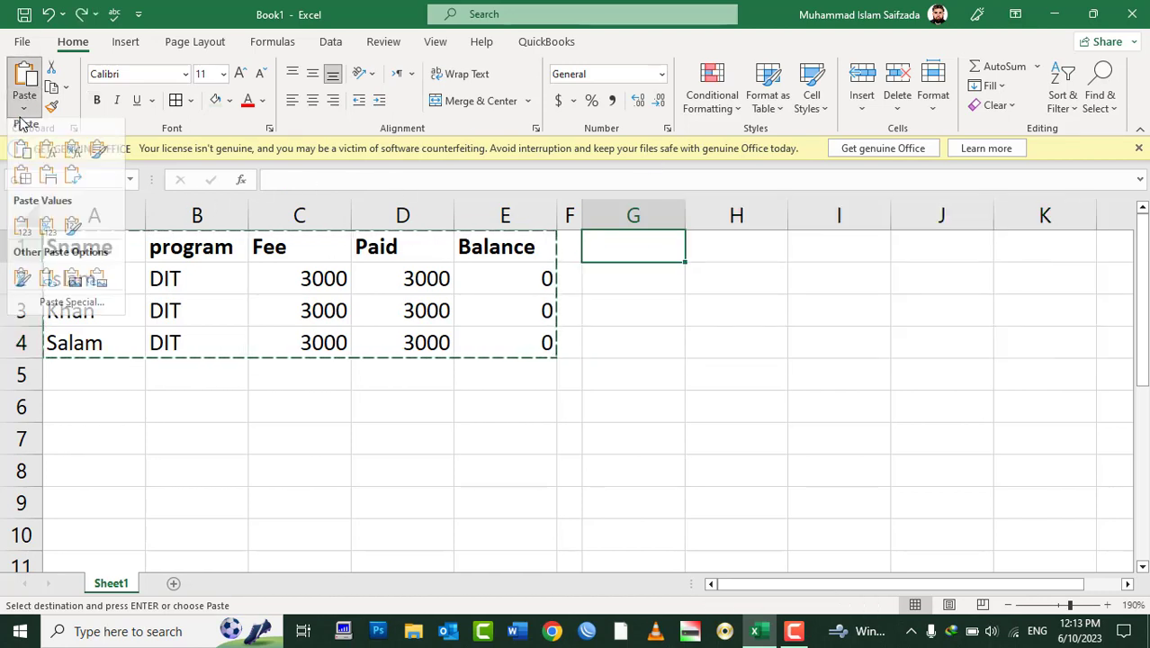
left_click(47, 158)
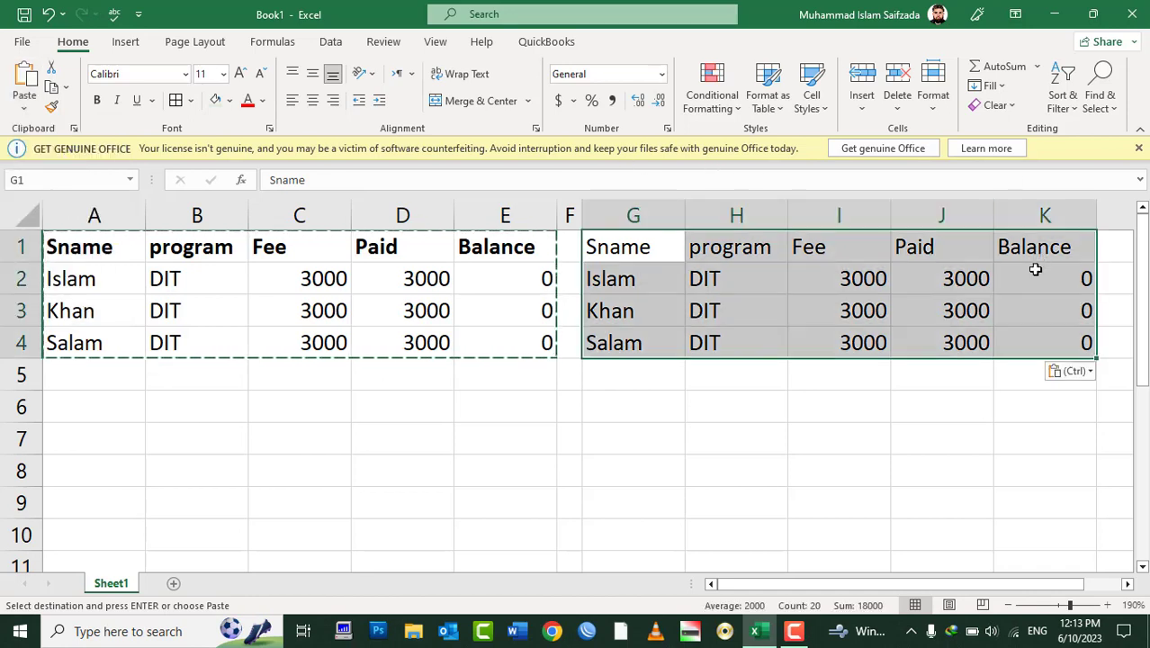
- Clear the copied Balance values in K2:K4 and check the Balance formula in E2
key("Escape")
left_click_drag(1044, 285, 1042, 336)
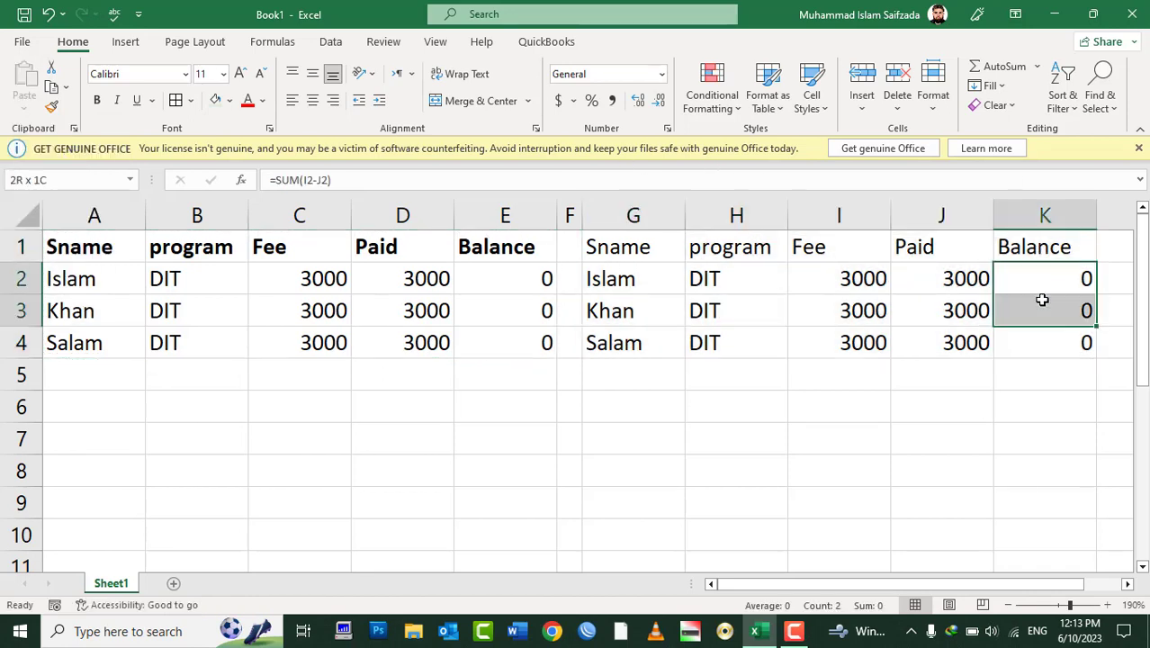
key("Delete")
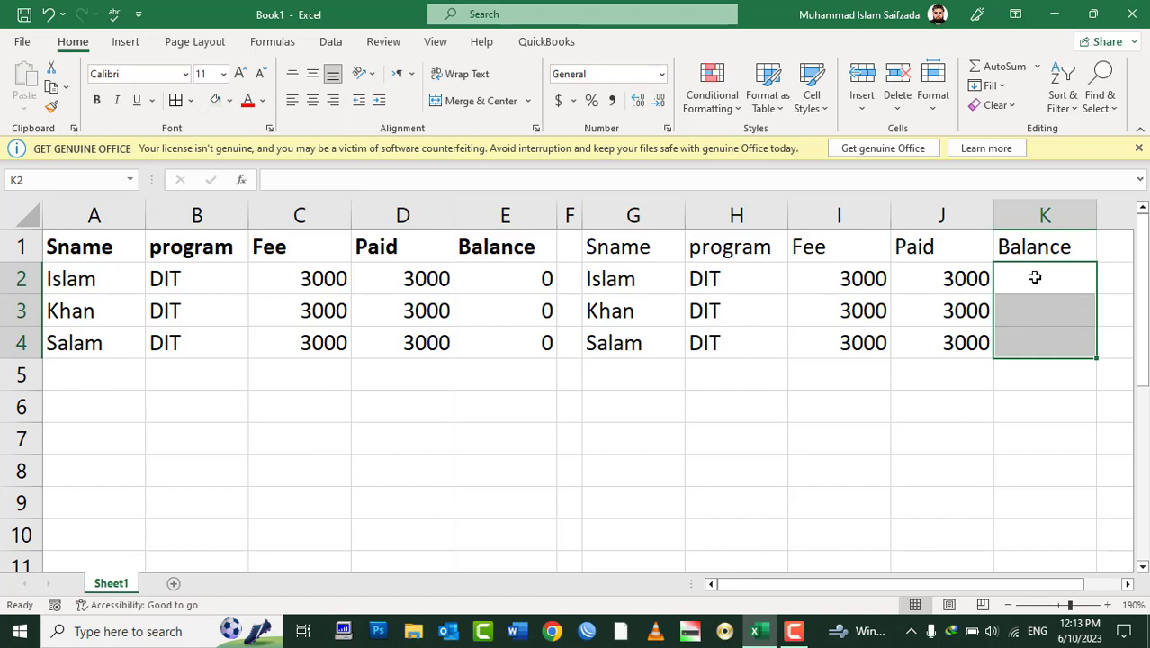
mouse_move(1032, 277)
left_mouse_down()
mouse_move(1028, 319)
mouse_move(1026, 286)
left_mouse_up()
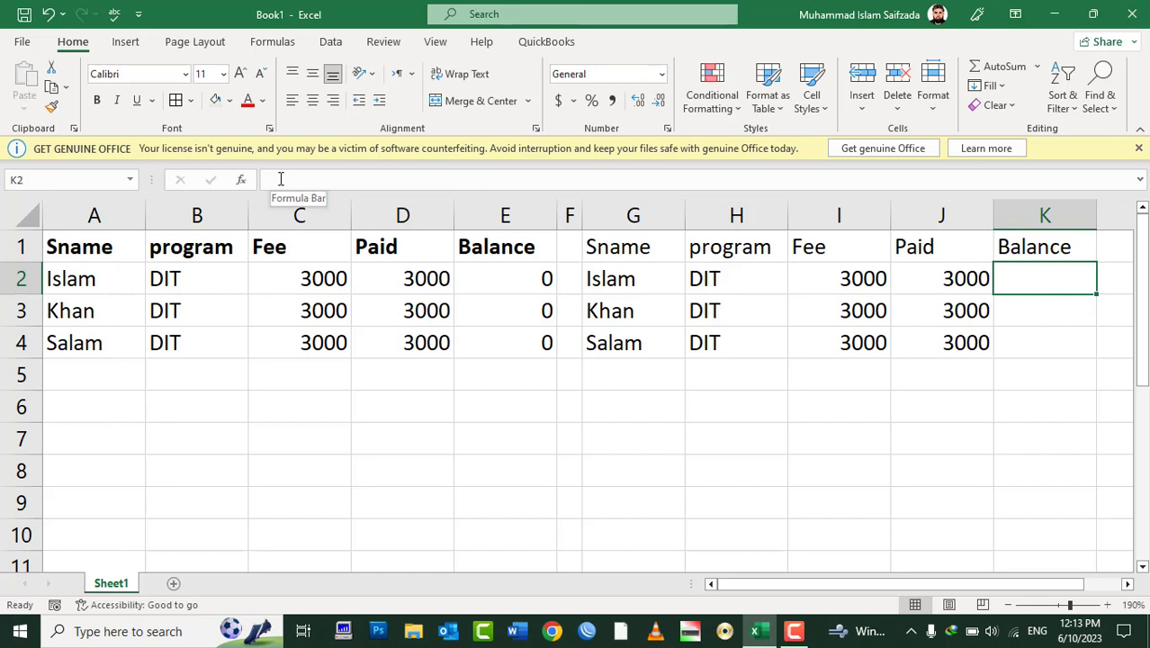
left_click(490, 277)
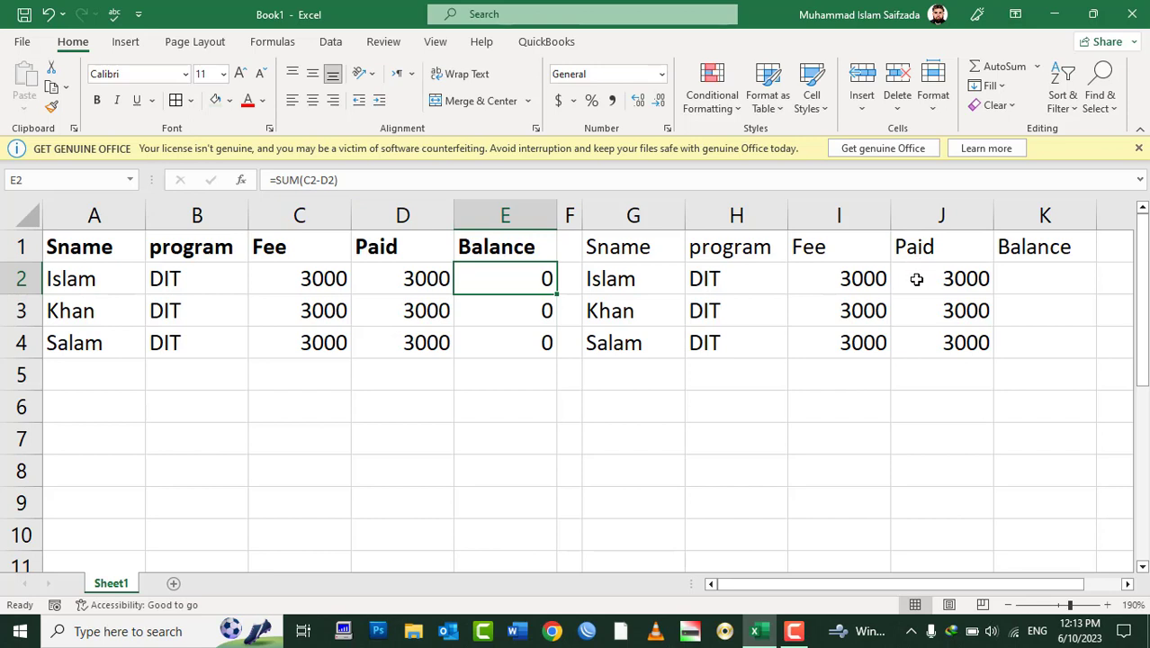
- Enter 2000 into all three copied Paid cells J2:J4, then review the Fee and Paid columns
left_click_drag(916, 279, 918, 332)
type("2")
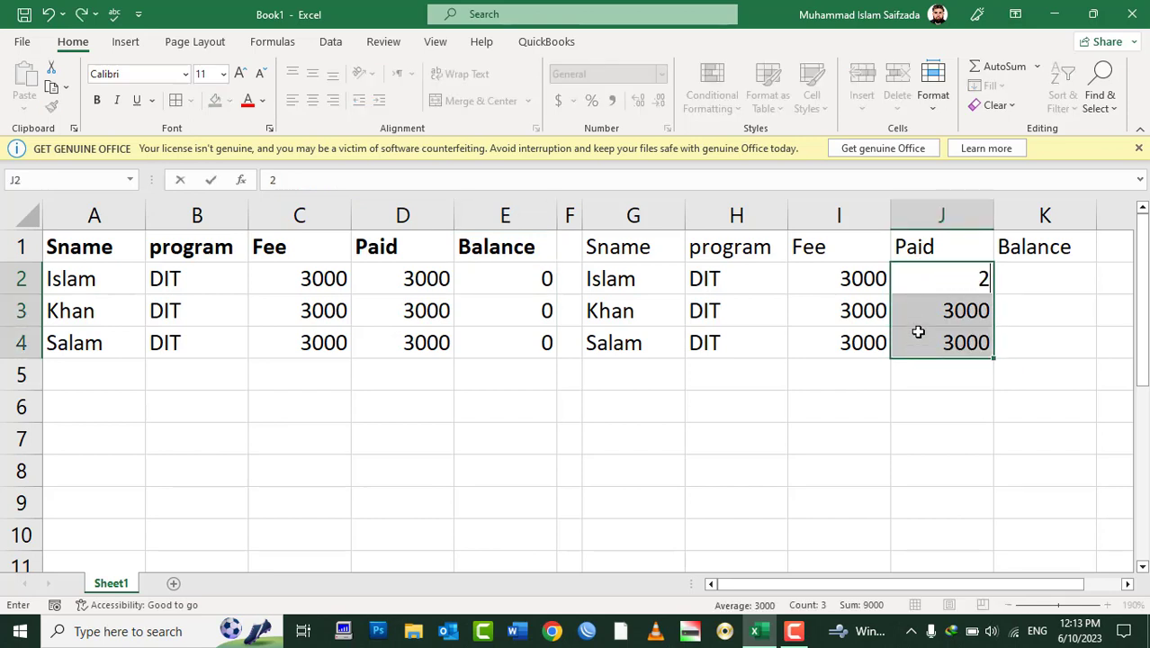
type("88")
key("BackSpace")
key("BackSpace")
type("9")
key("BackSpace")
type("000")
key("ctrl+Return")
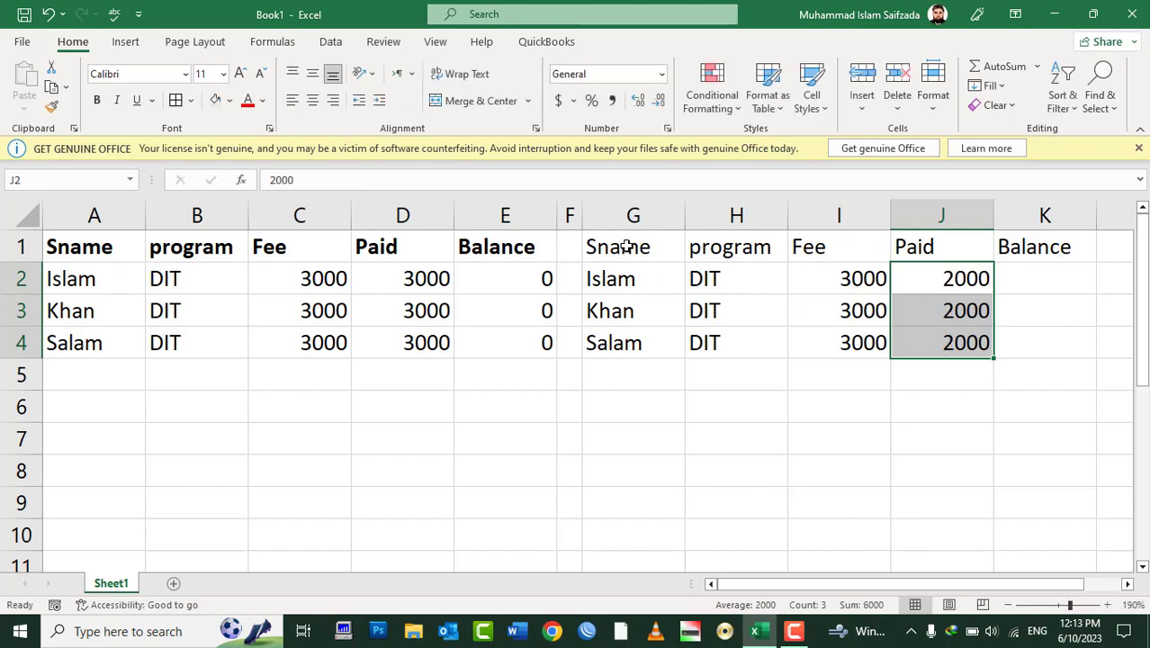
mouse_move(623, 246)
left_mouse_down()
mouse_move(1016, 298)
mouse_move(1026, 338)
left_mouse_up()
left_click_drag(860, 277, 864, 333)
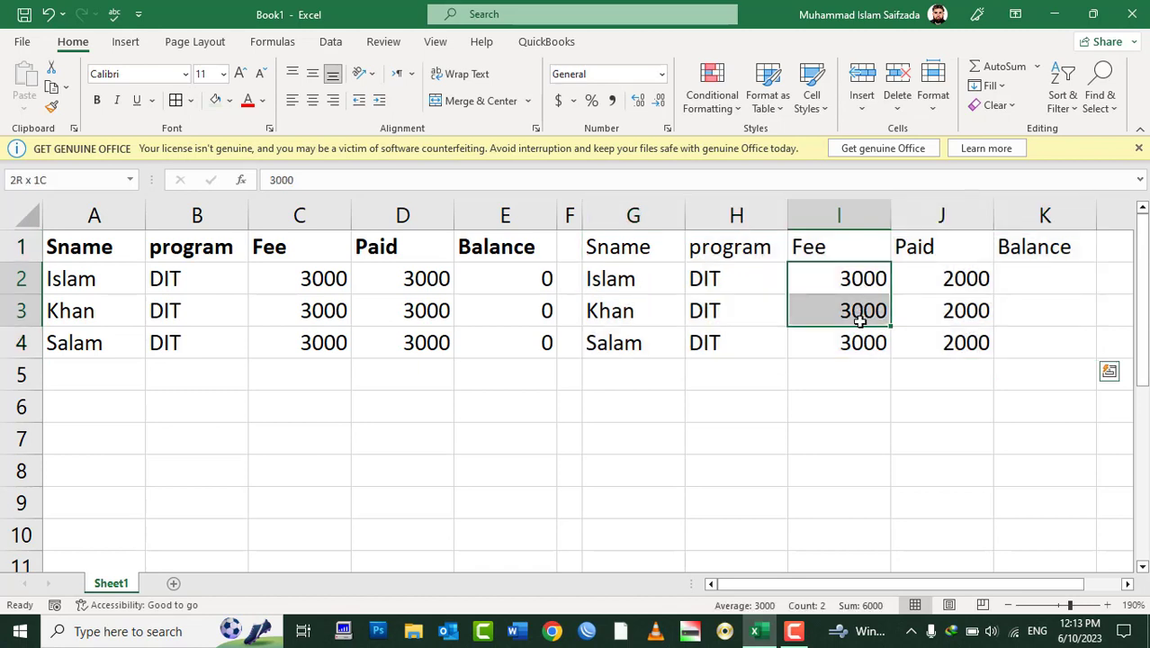
left_click_drag(950, 274, 948, 337)
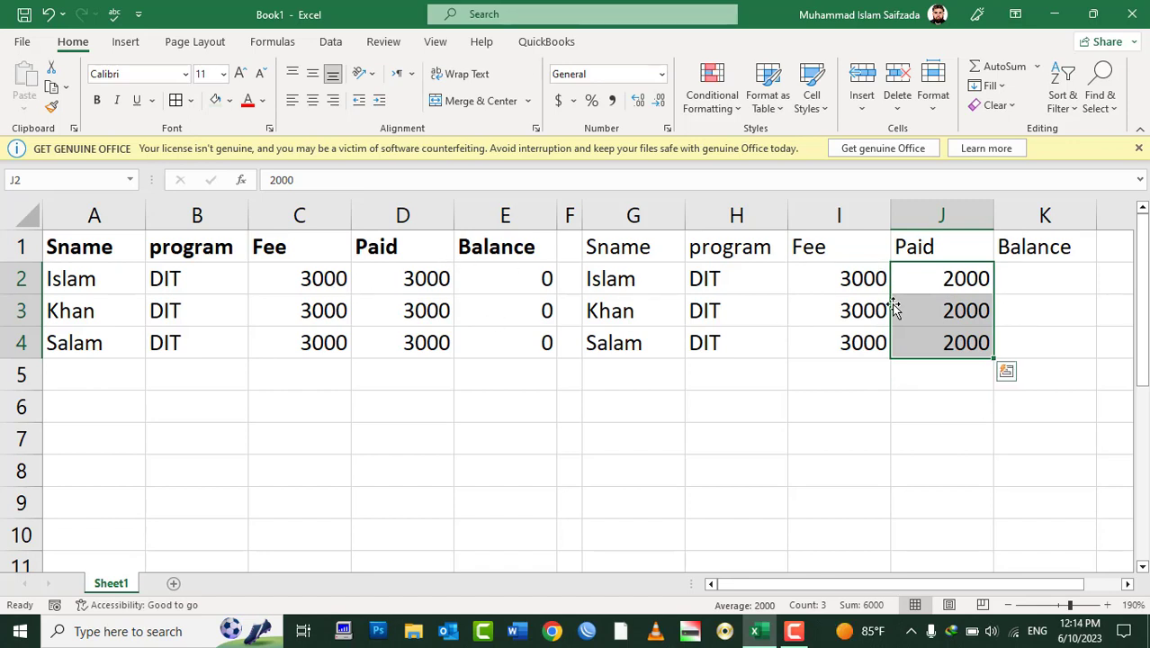
- Set the Paid amount in D2 to 0, so E2's Balance becomes 3000
left_click(1032, 278)
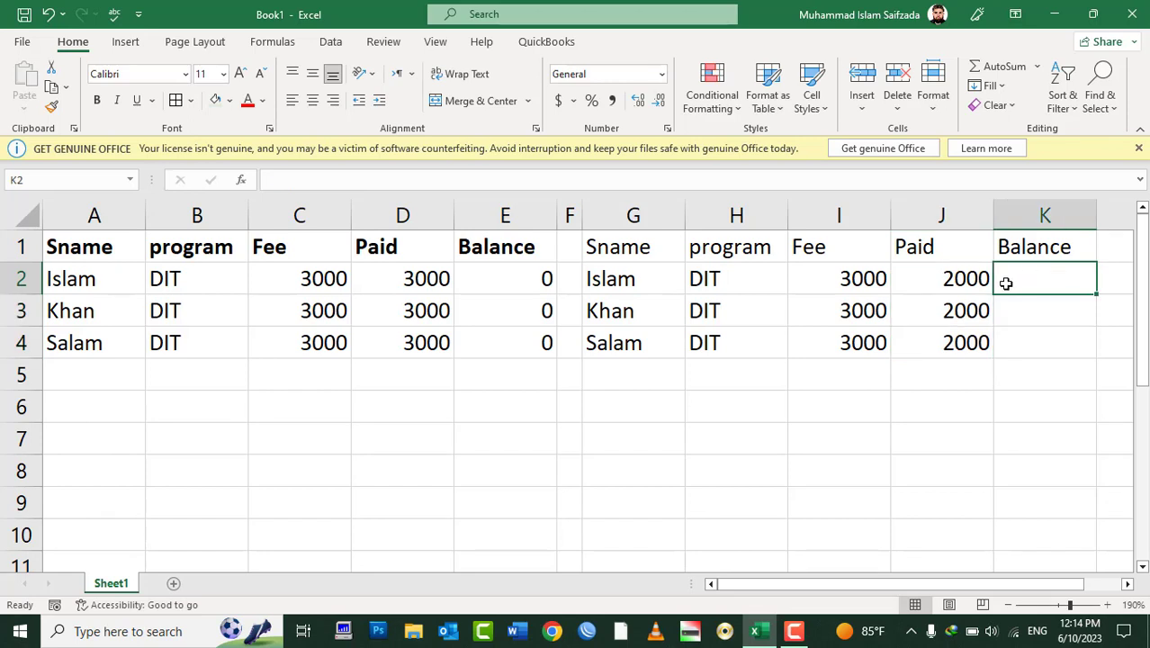
left_click(521, 278)
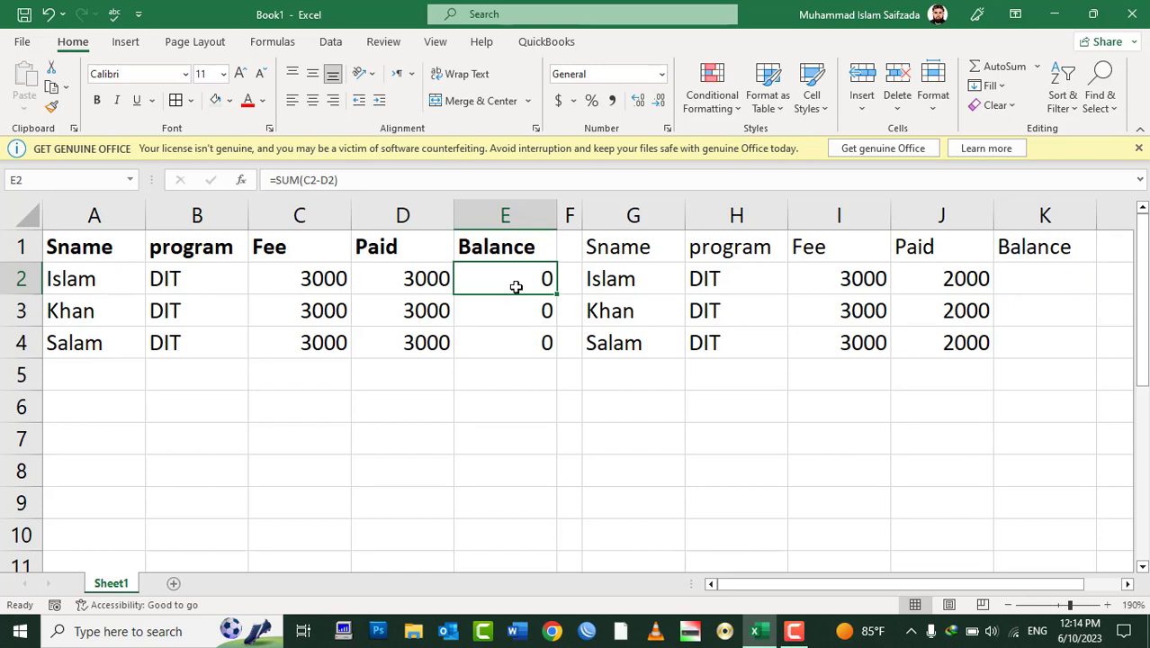
left_click(392, 280)
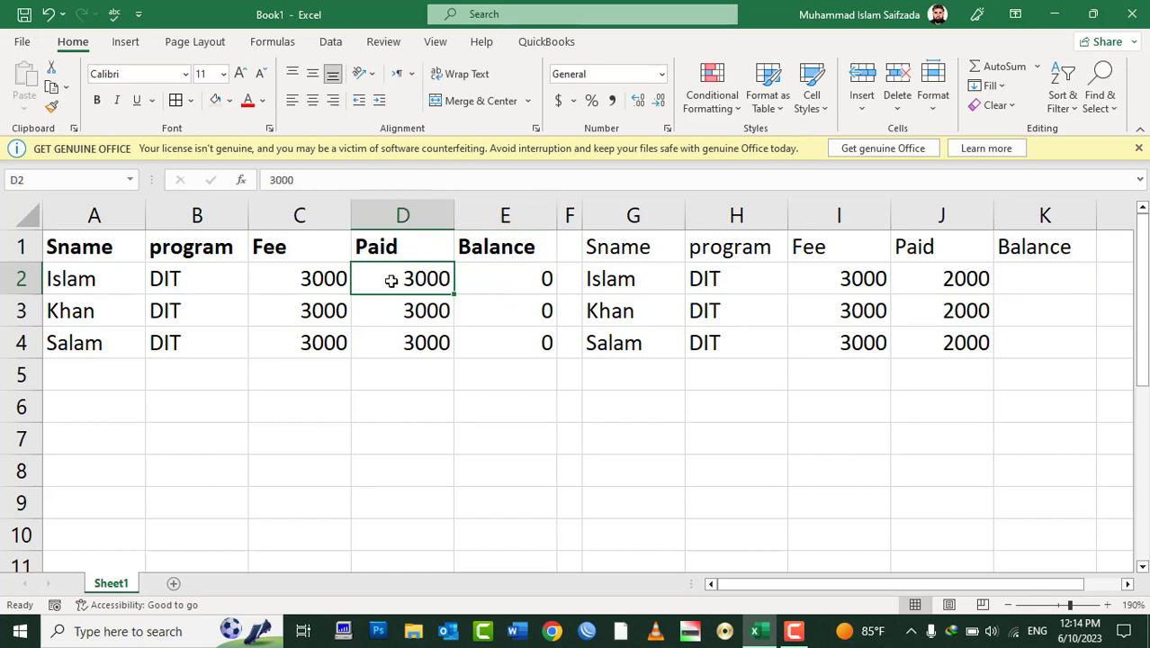
type("200")
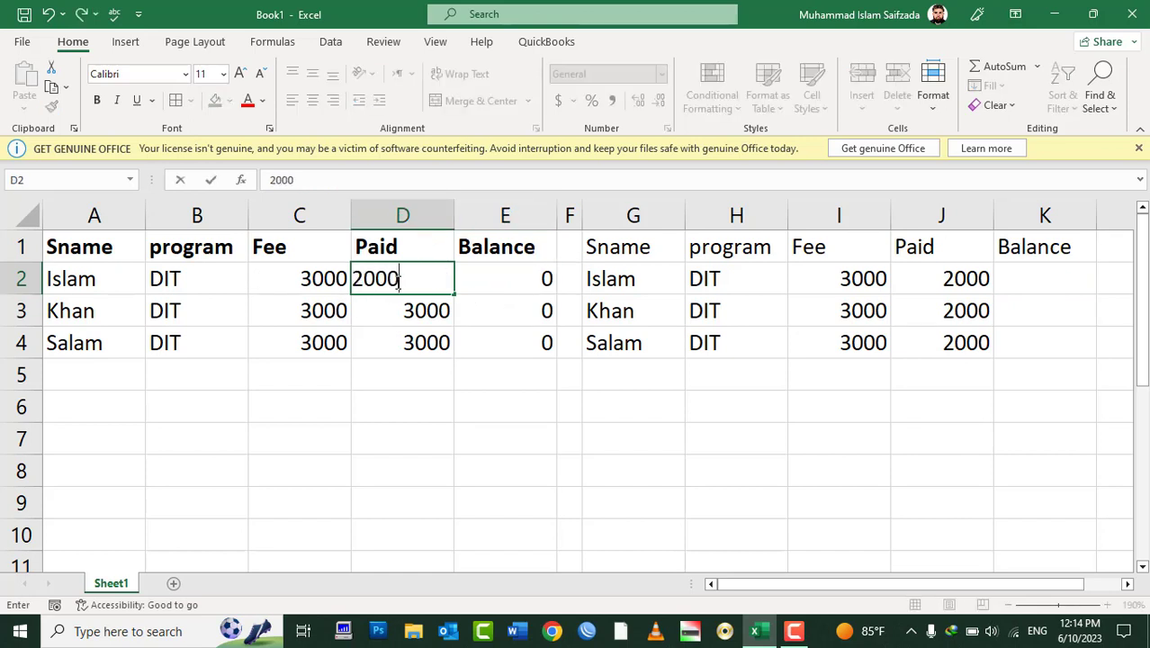
key("Return")
left_click(396, 282)
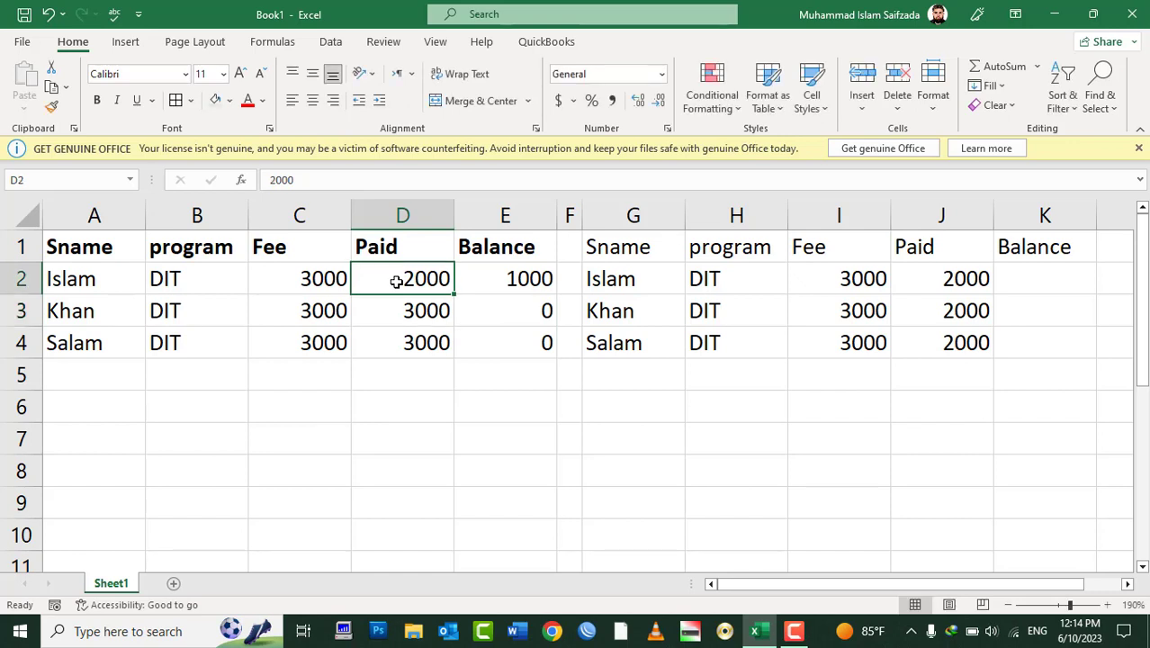
type("9")
type("0")
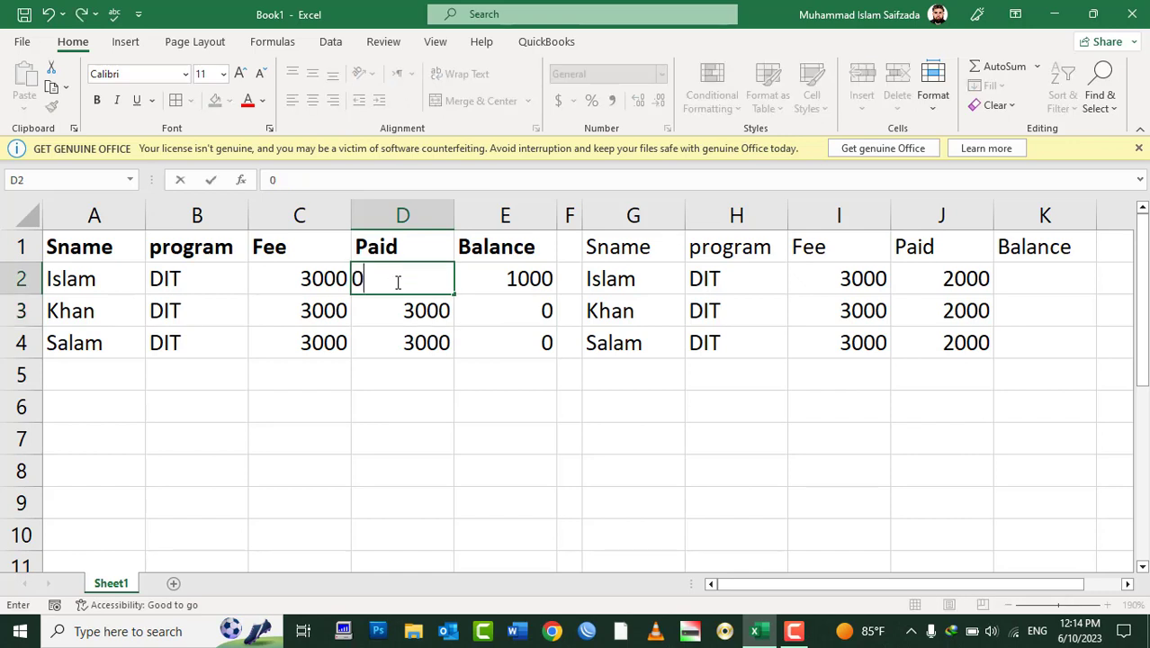
key("Return")
- Enter 1000 as the Paid amount in the copy table's J2
key("Up")
key("Right")
key("Right")
key("Right")
key("Right")
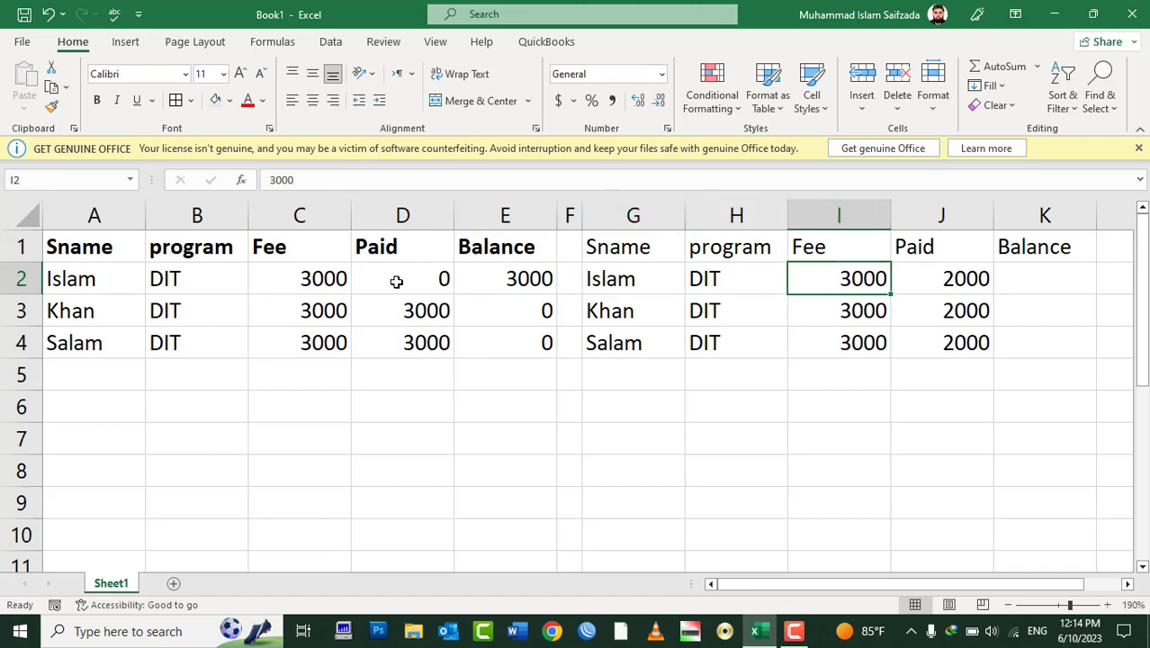
key("Right")
key("Right")
key("Left")
type("19")
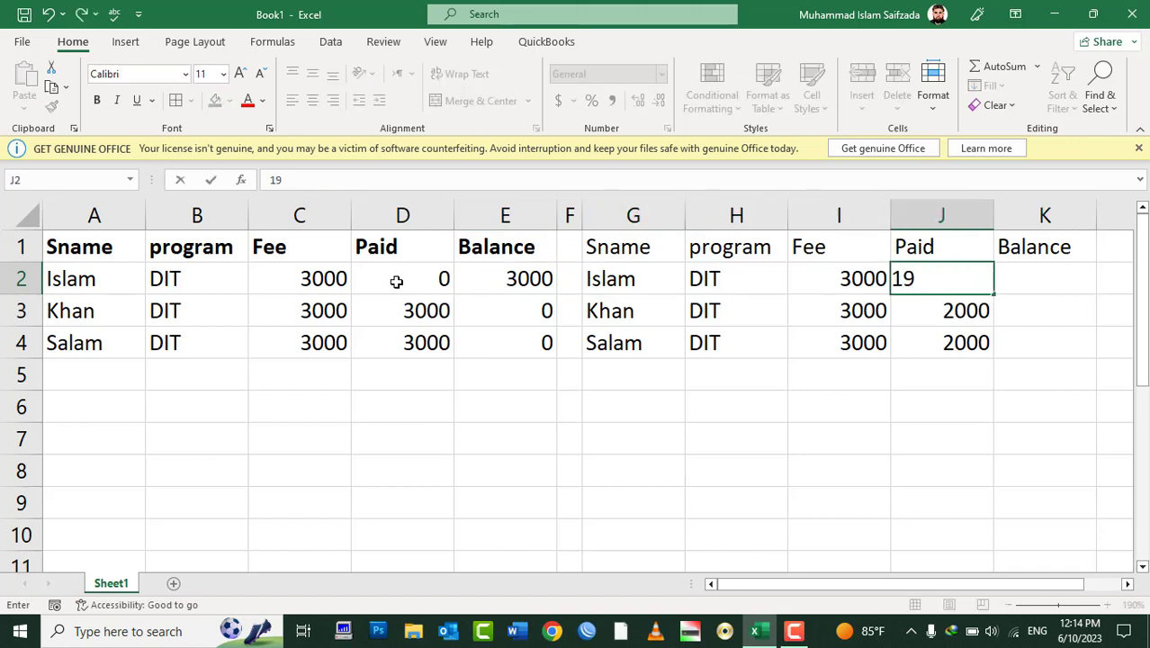
key("BackSpace")
type("000")
key("Return")
- Return to the empty Balance cell K2 and select the original Balance formulas E2:E4
key("Up")
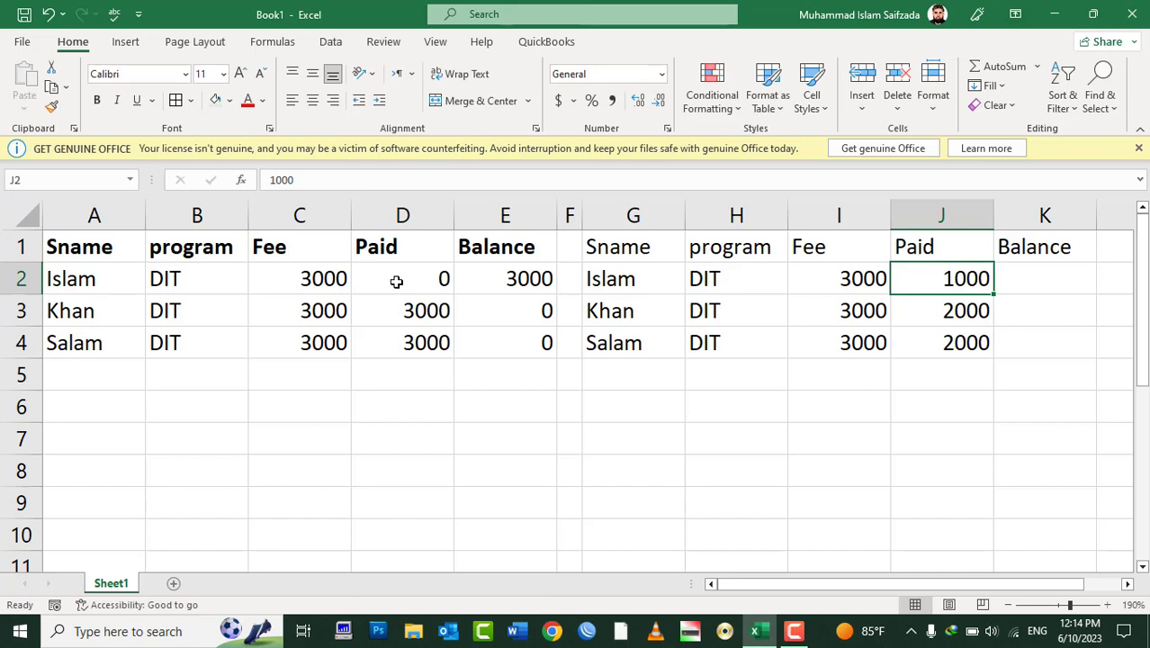
key("Right")
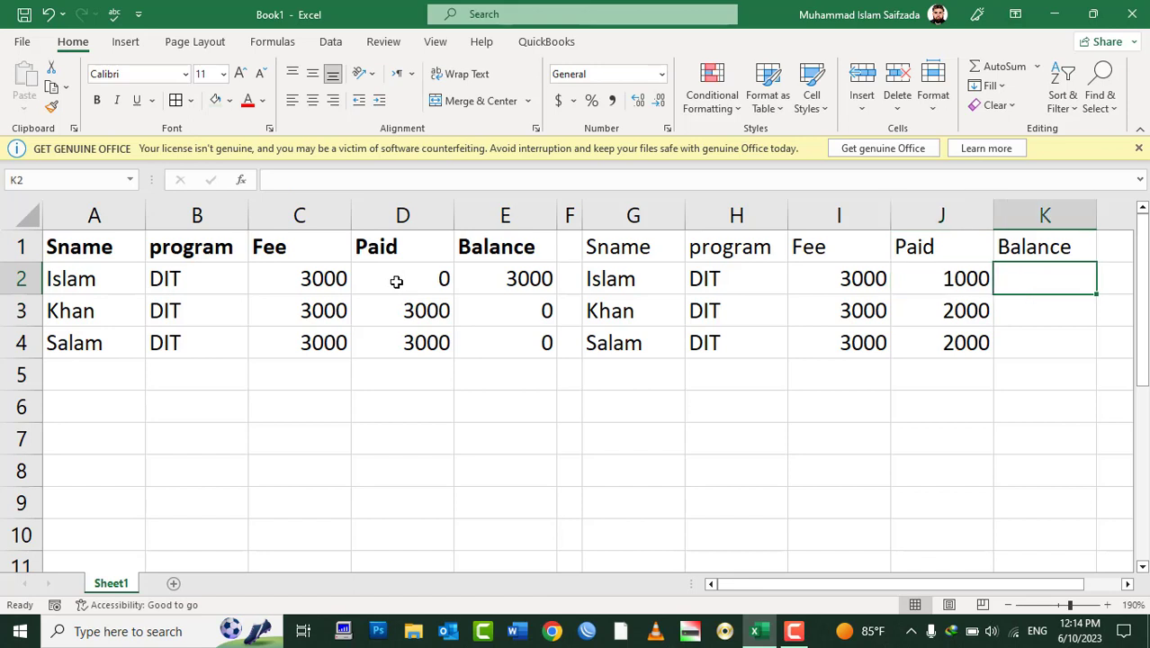
key("Left")
key("Left")
key("Right")
key("Right")
left_click_drag(488, 284, 486, 342)
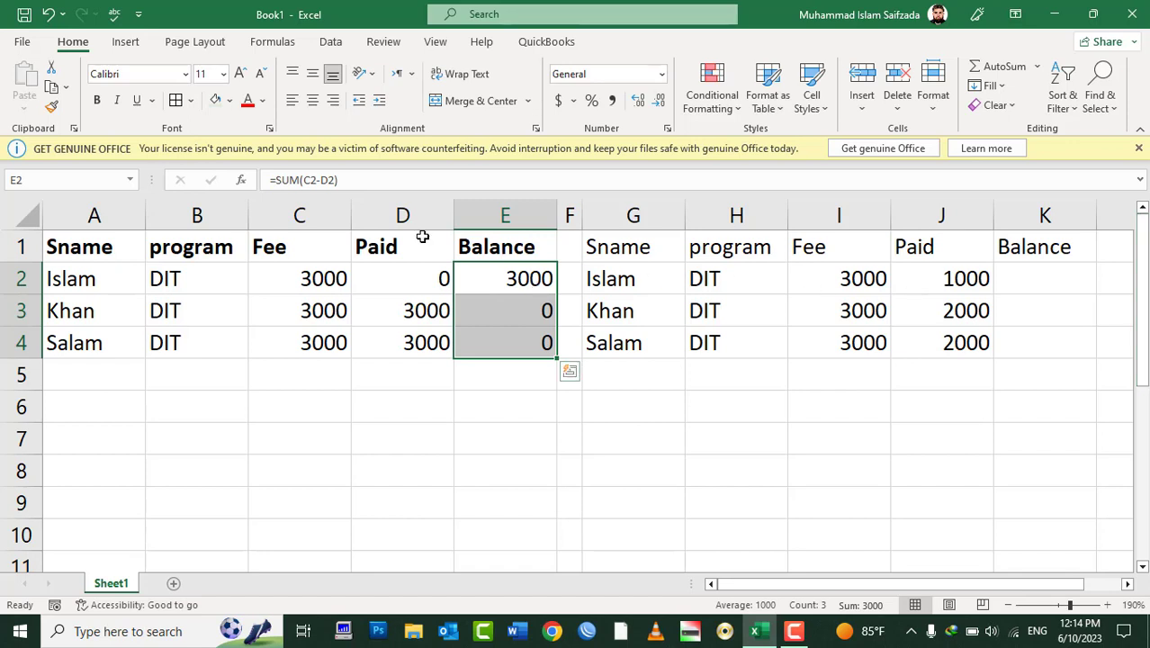
- Copy the Balance formula in E2 and paste it as Formulas into K2:K4
left_click(509, 278)
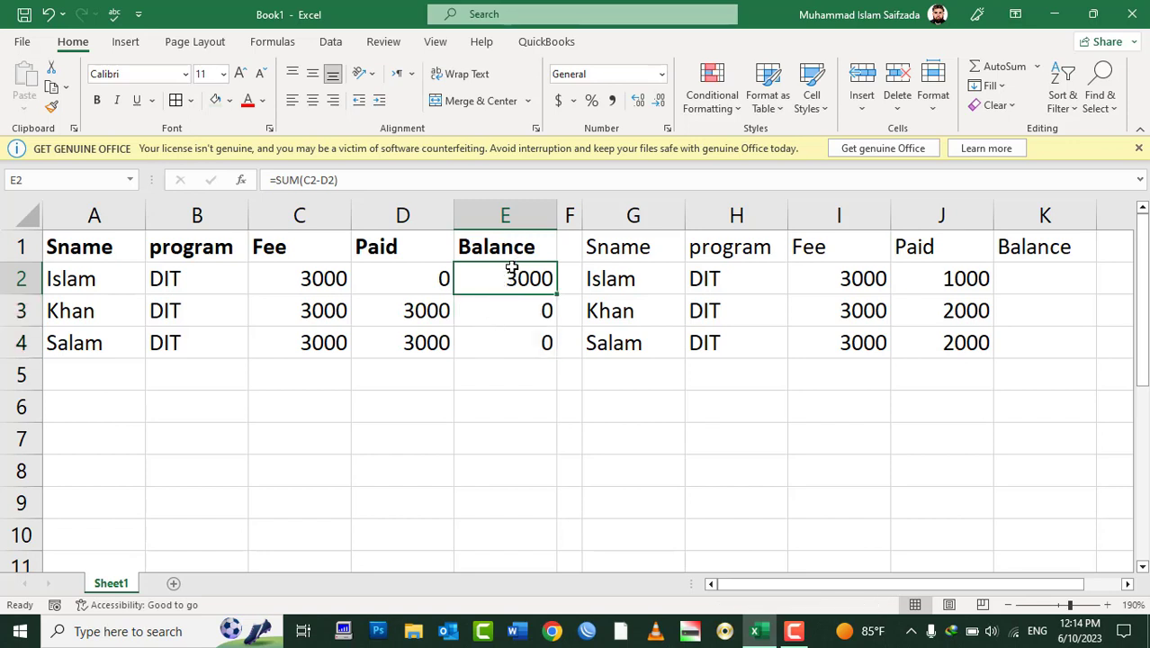
left_click(501, 341)
left_click(507, 308)
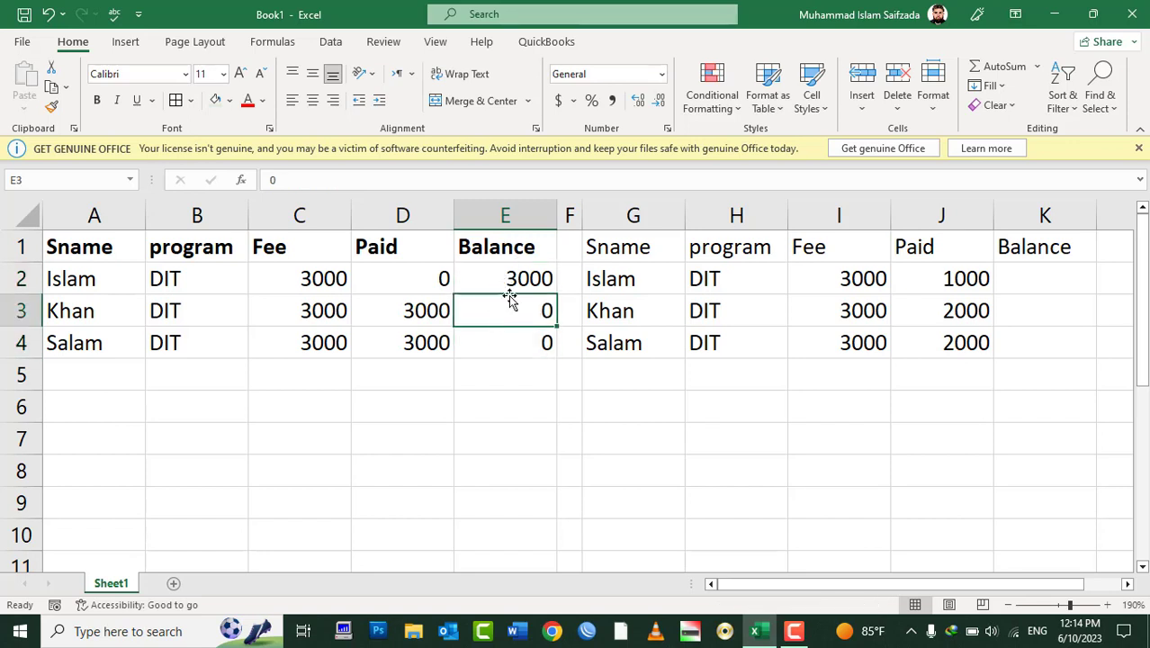
left_click(510, 277)
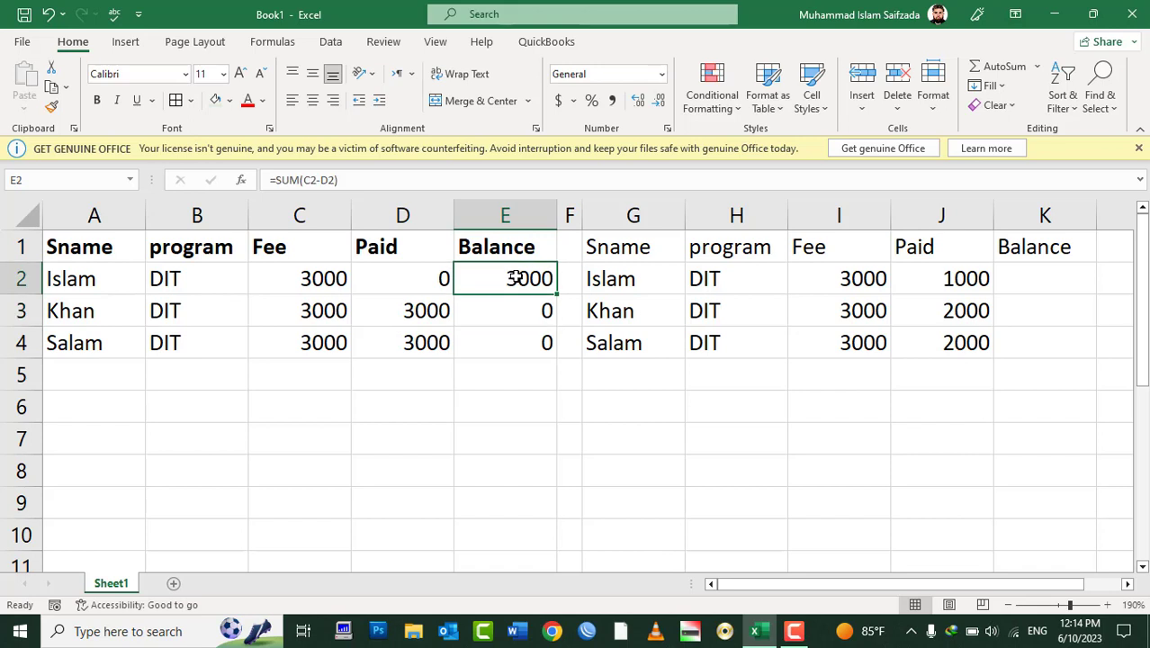
left_click(52, 87)
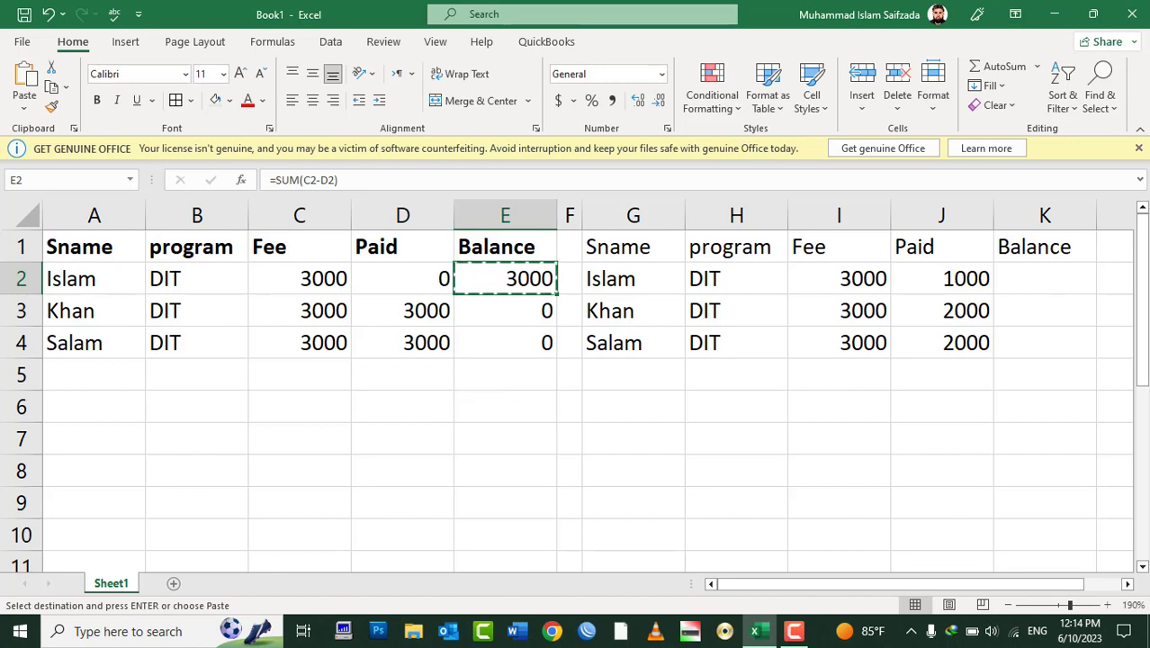
left_click_drag(1025, 286, 1011, 348)
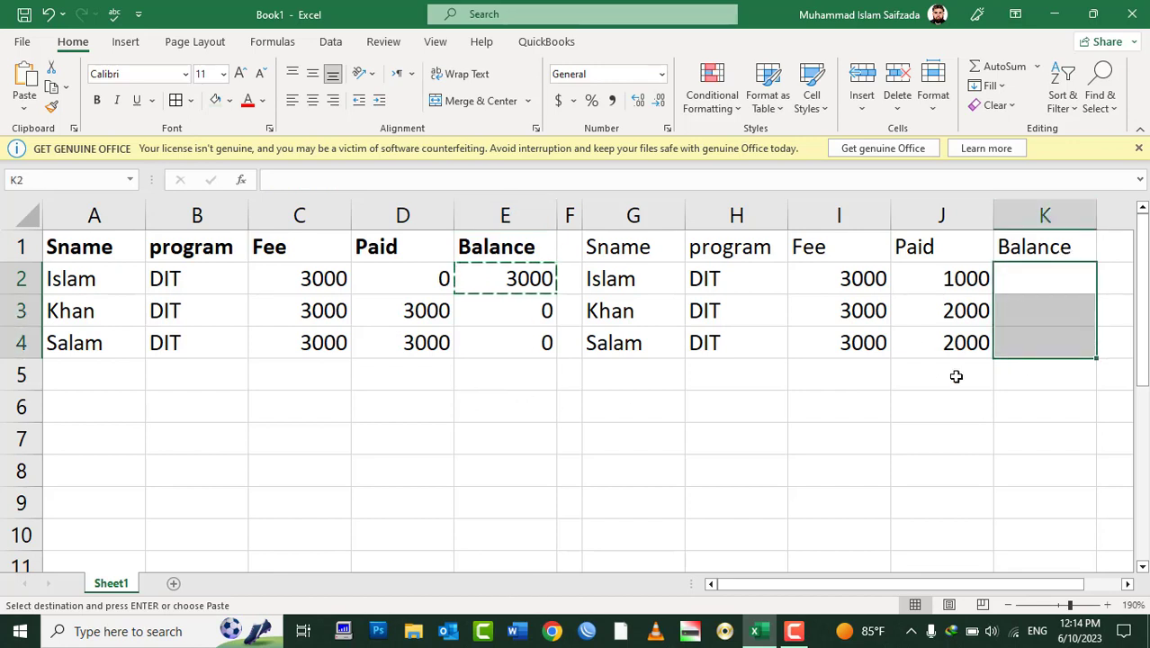
left_click(24, 108)
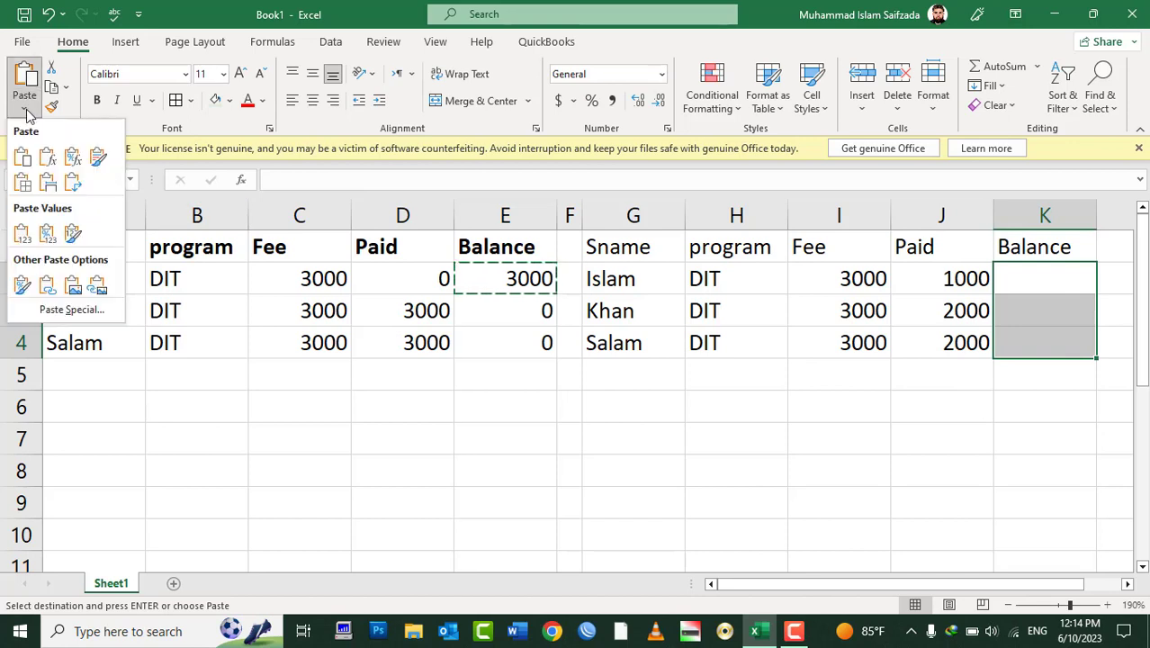
left_click(45, 167)
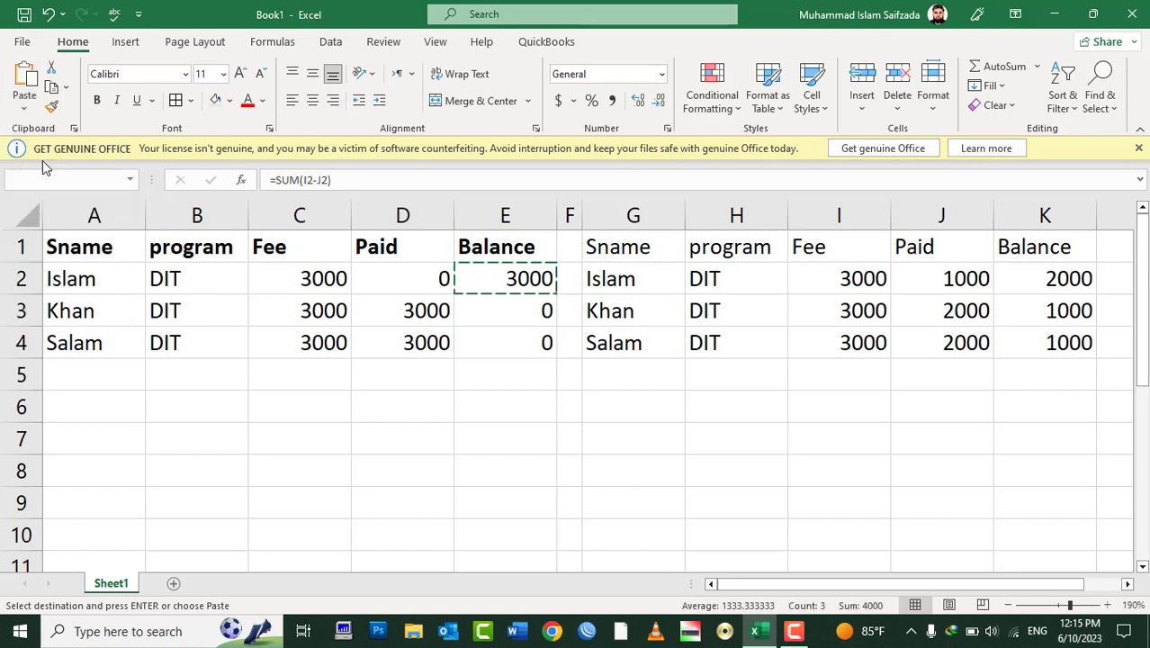
- Verify the K2:K4 formulas against I2 and J2, then select the original table
left_click(1023, 282)
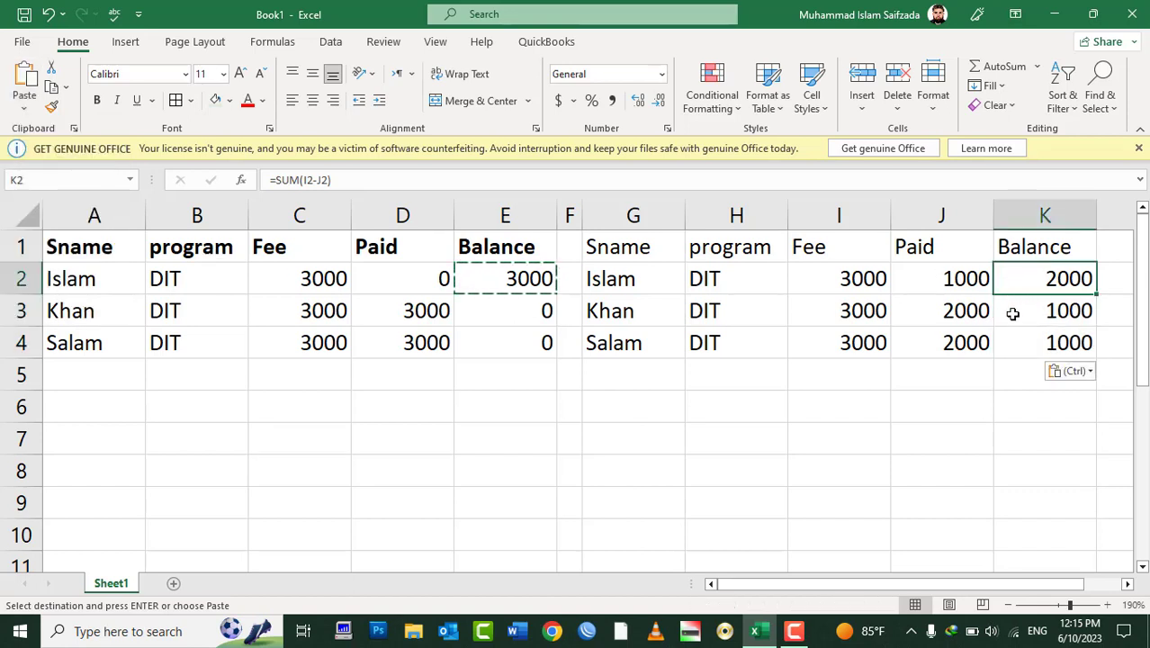
left_click(1011, 313)
left_click(1021, 342)
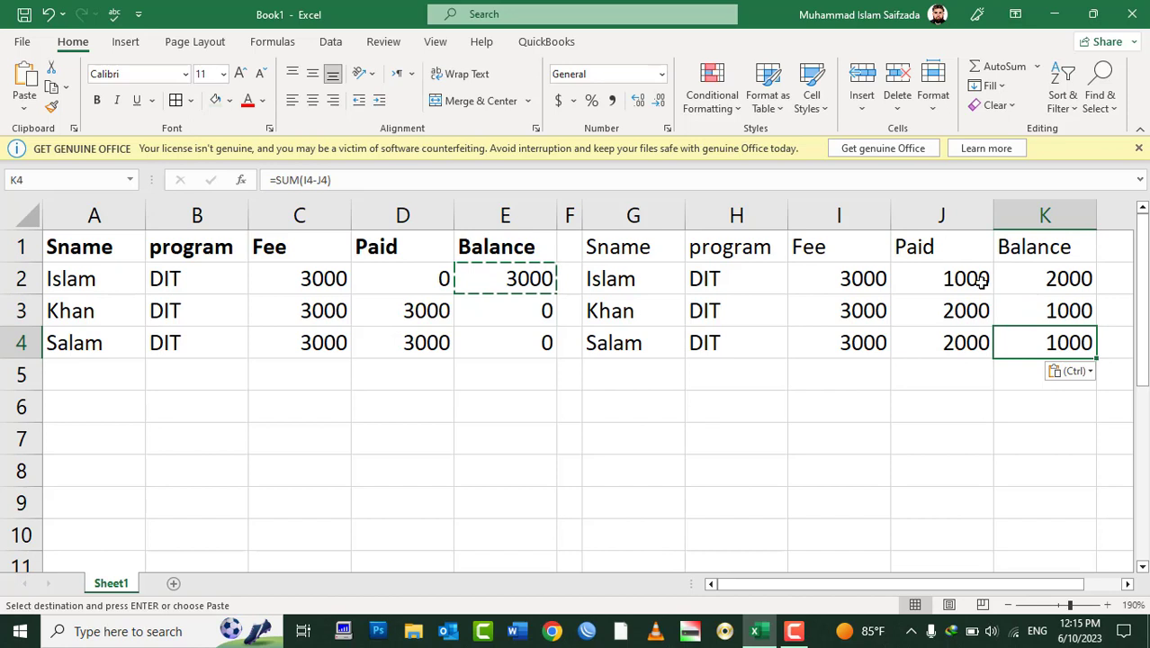
left_click(870, 280)
left_click(923, 288)
left_click(1041, 280)
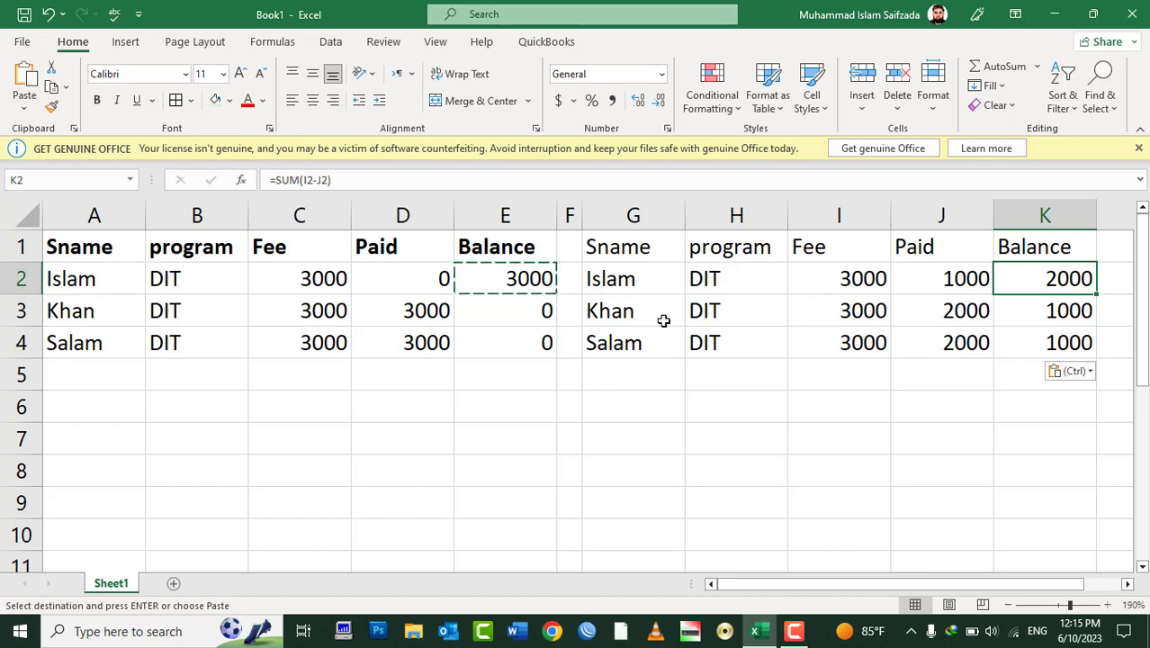
key("Escape")
left_click_drag(533, 255, 97, 340)
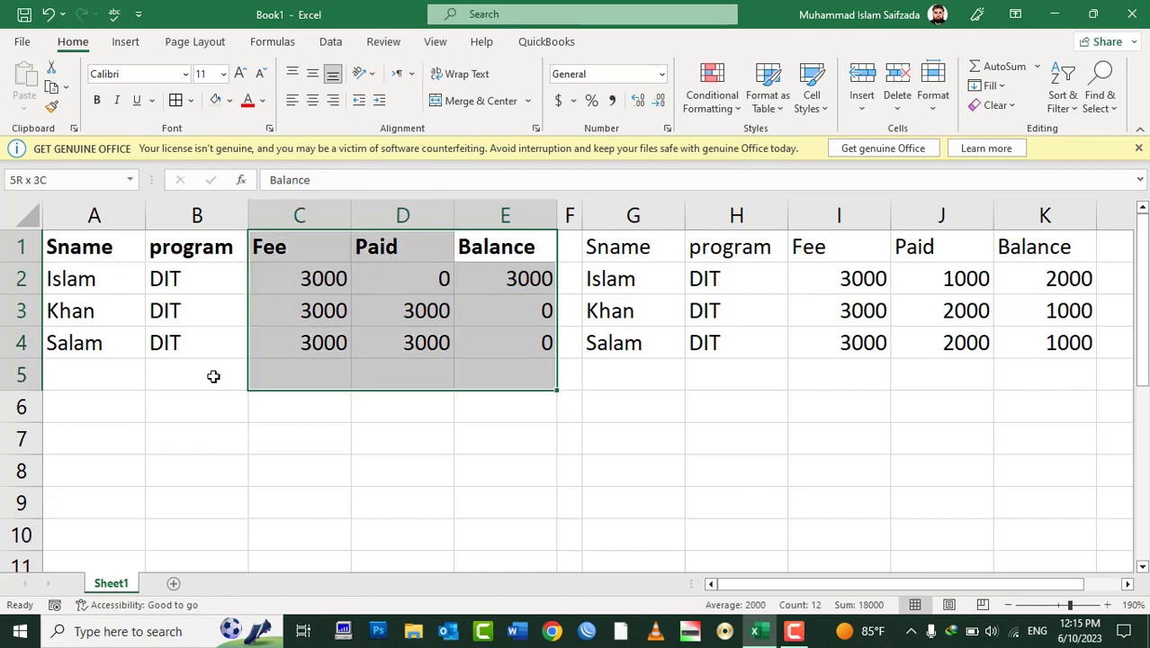
left_click(50, 85)
left_click(79, 401)
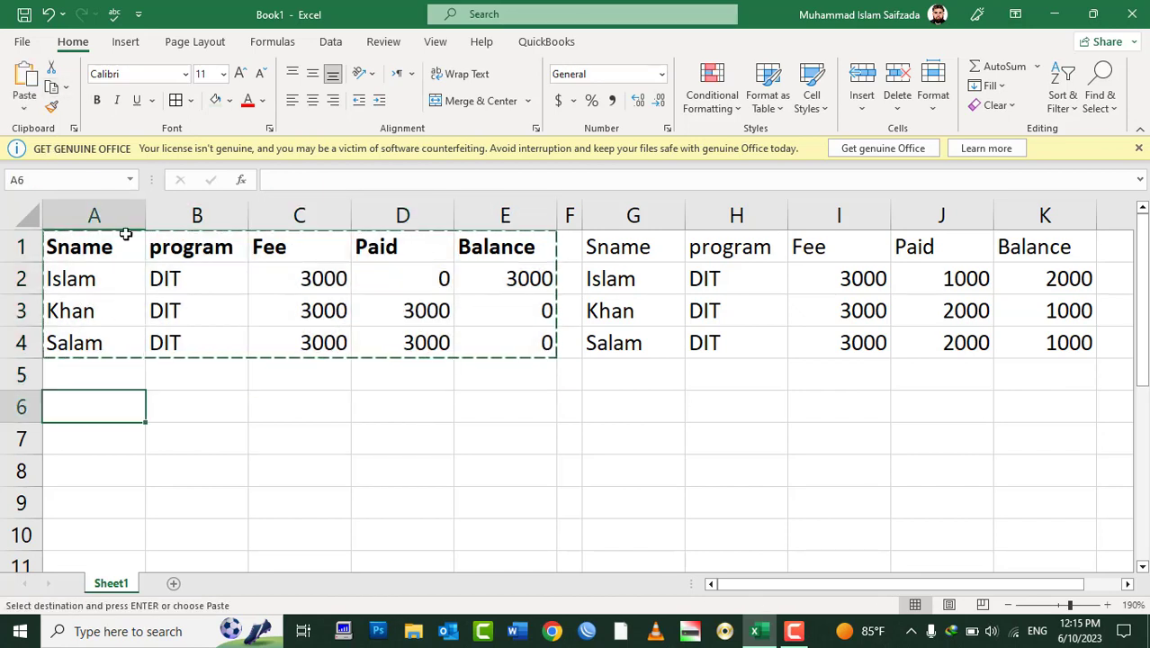
left_click(24, 107)
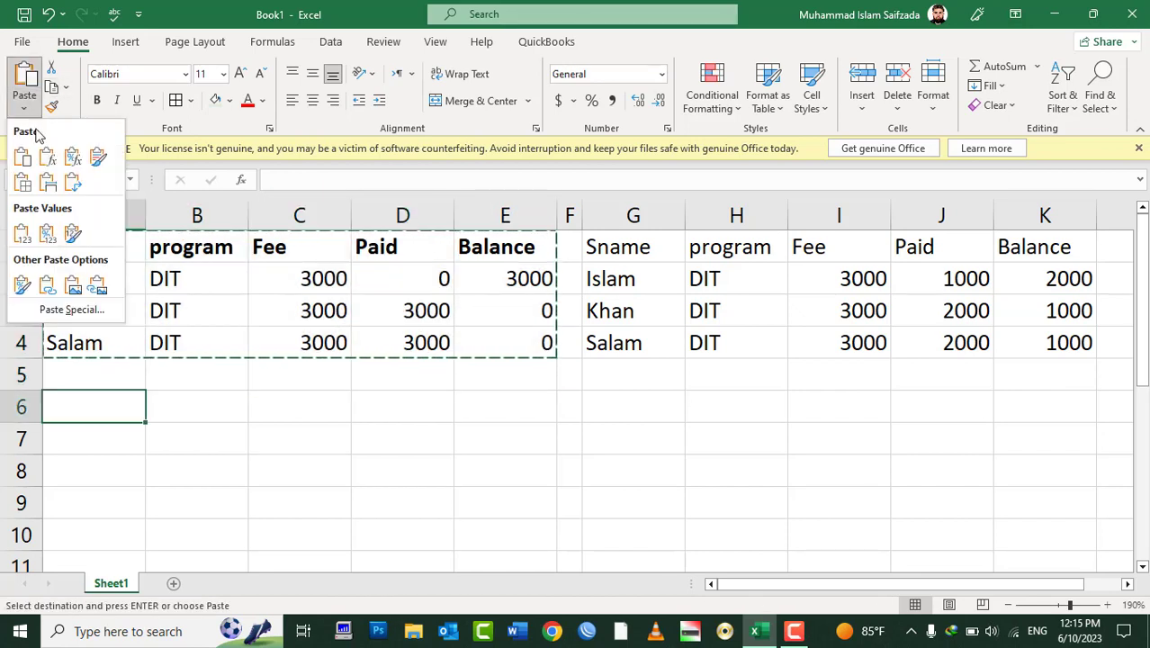
left_click(73, 162)
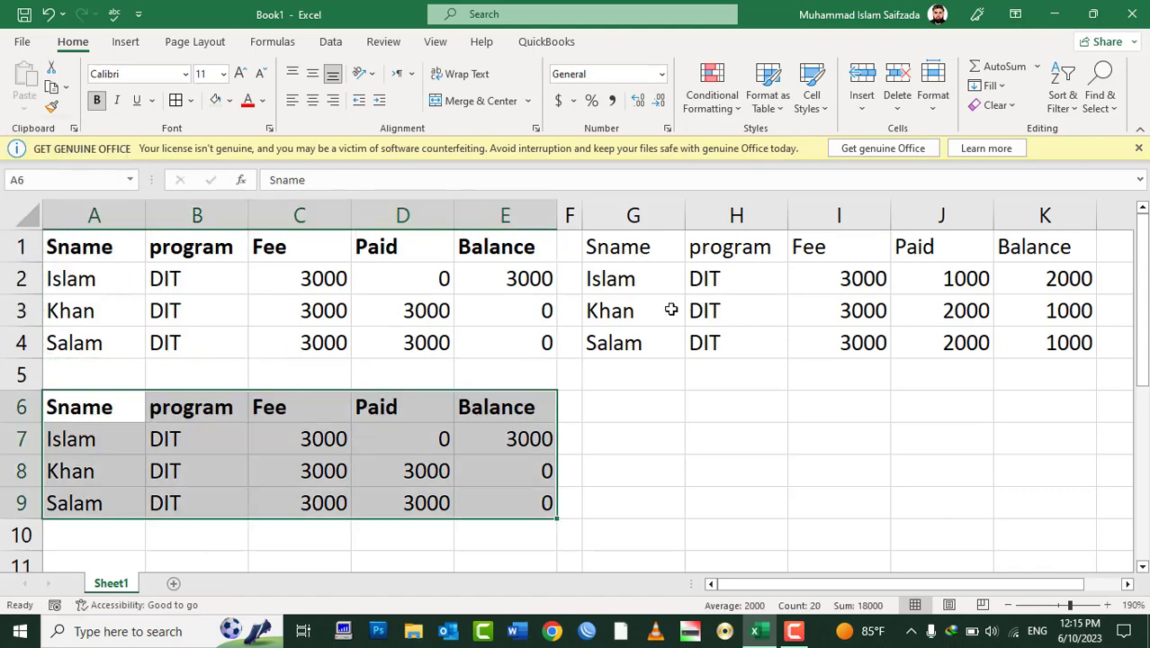
key("ctrl+z")
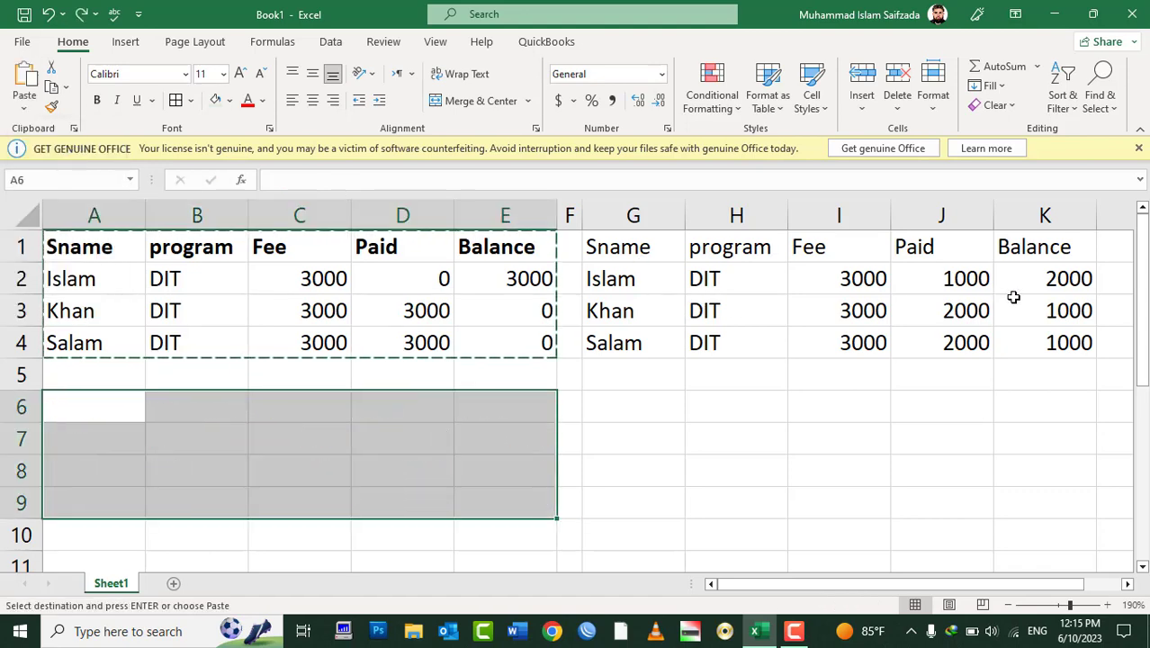
key("Escape")
left_click_drag(540, 282, 516, 349)
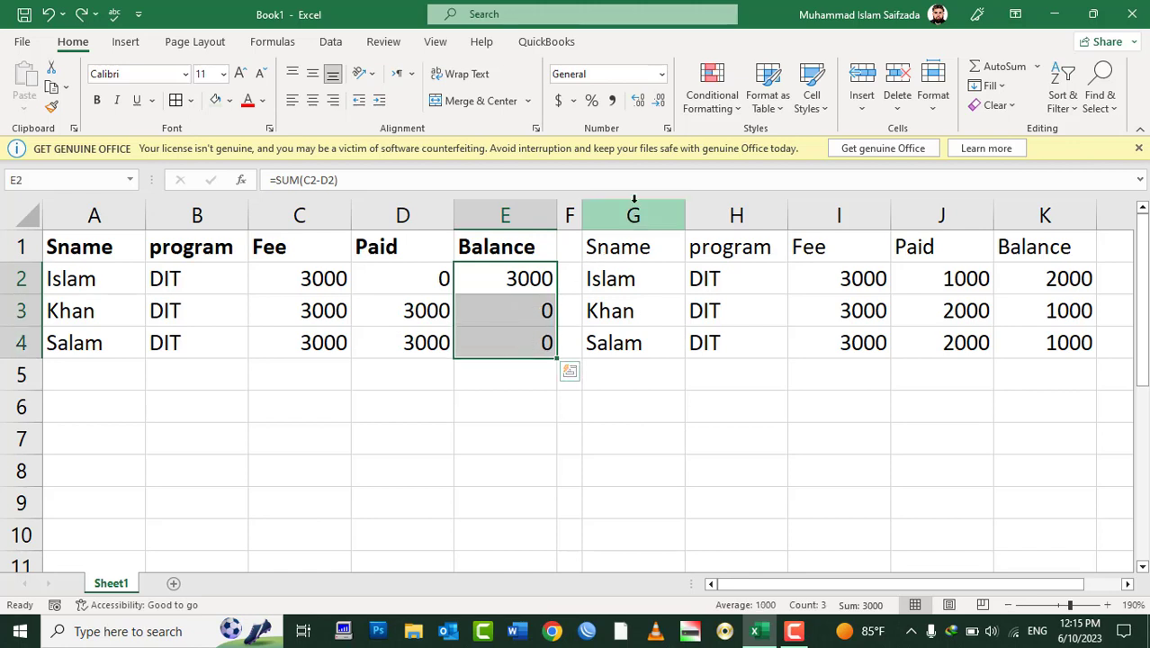
- Format E2:E4 as Accounting currency, clear K2:K4, and copy the E2 Balance formula
left_click(559, 101)
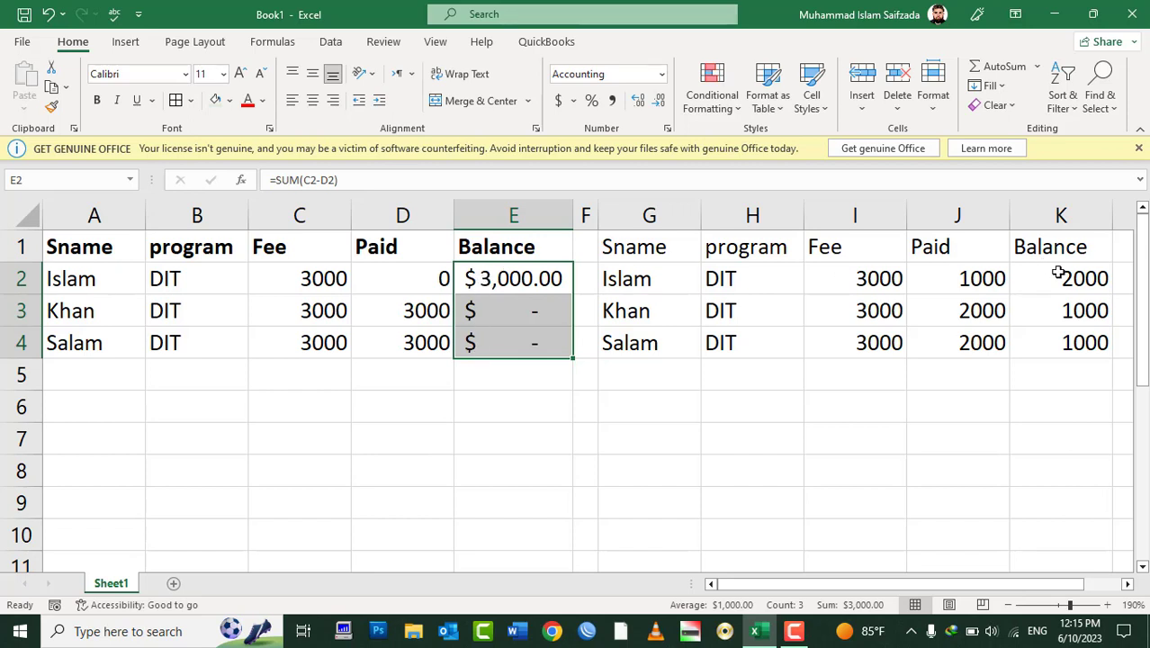
left_click_drag(1060, 273, 1044, 334)
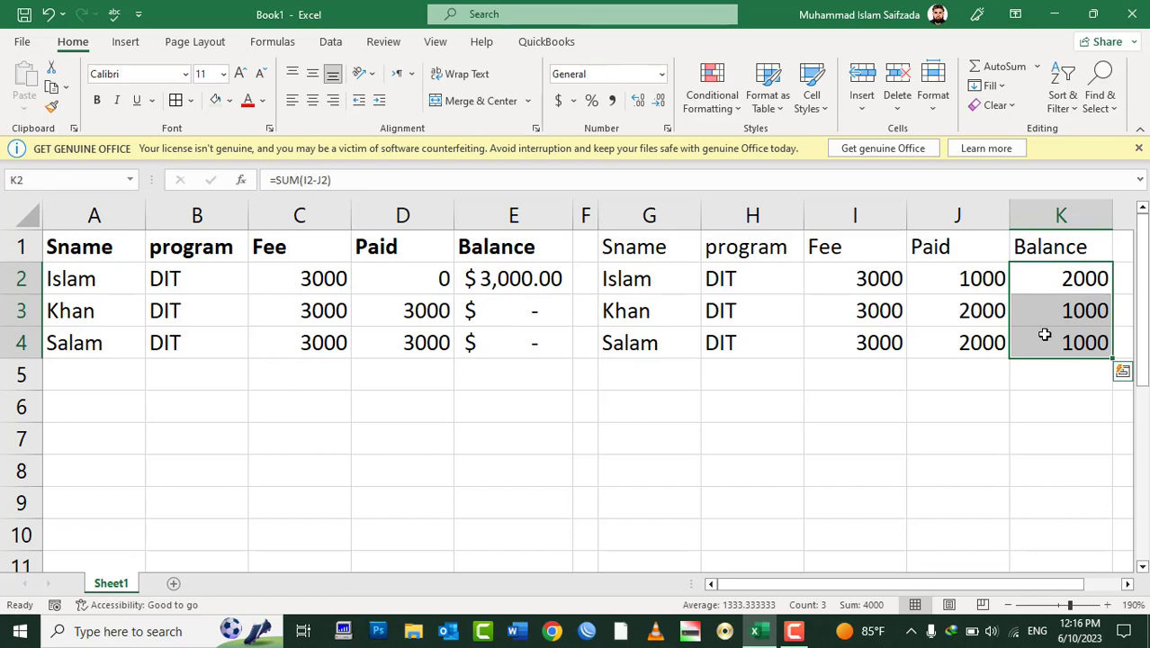
key("Delete")
left_click(1067, 283)
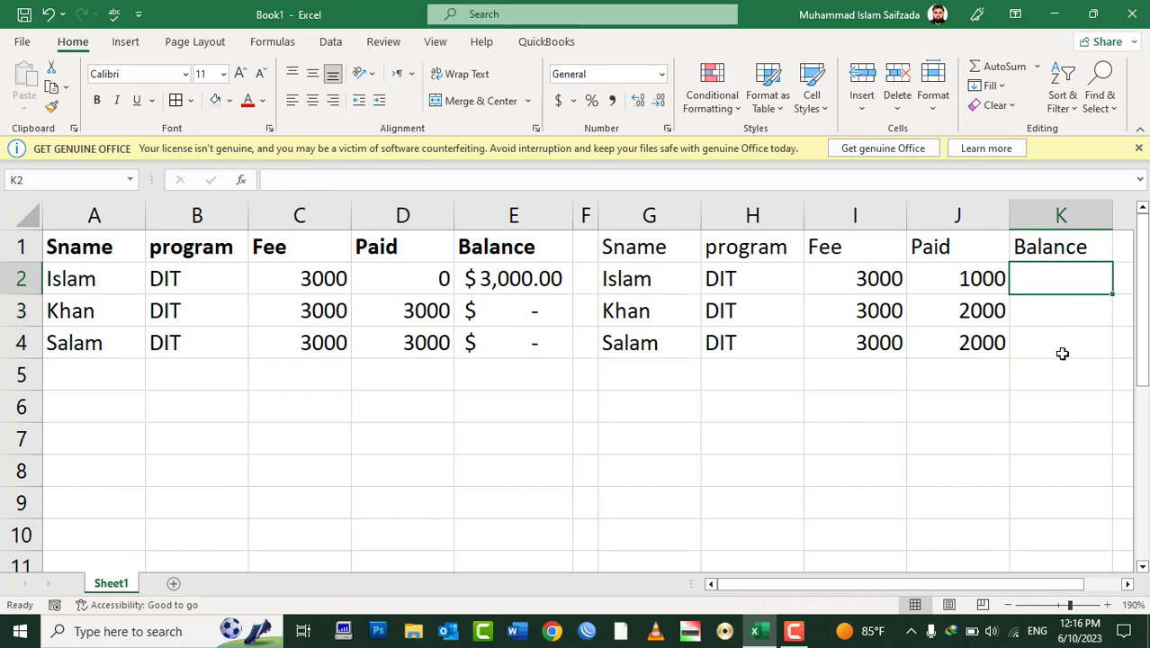
left_click(484, 279)
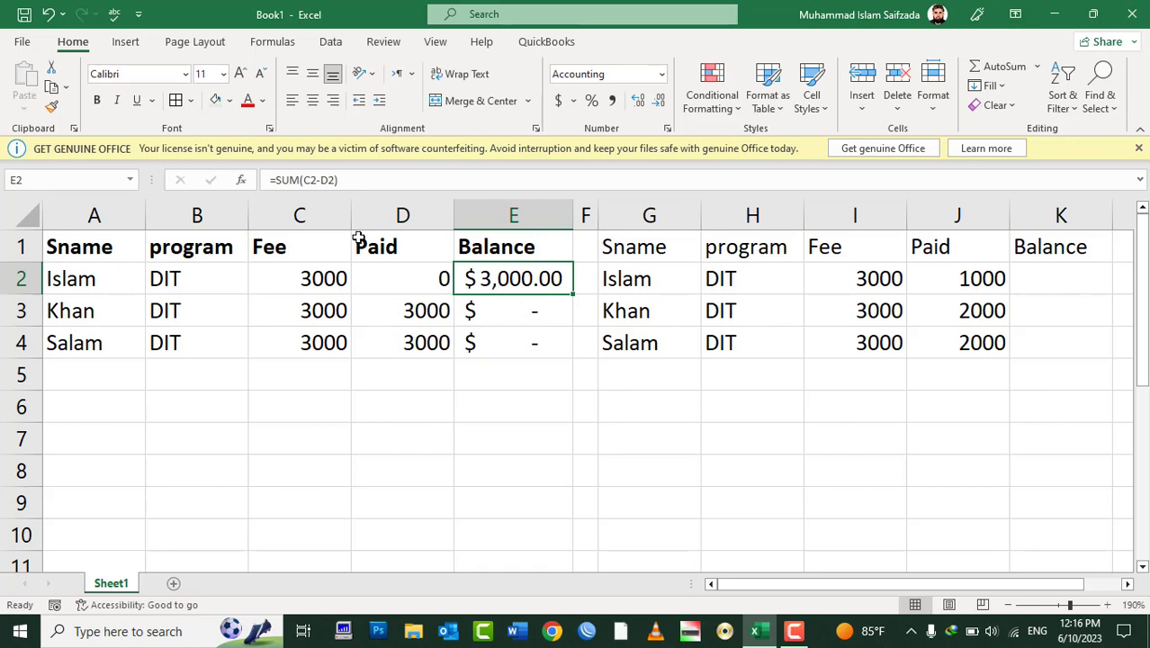
left_click(51, 86)
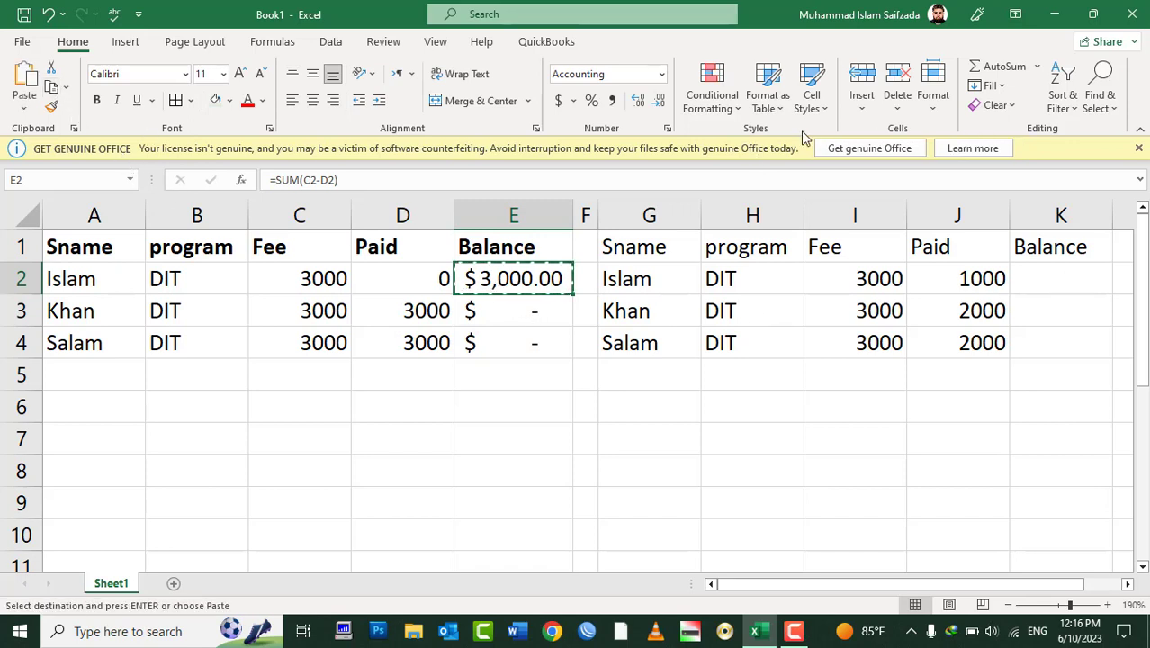
- Paste the E2 formula with number formatting into K2:K4 and autofit column K
left_click_drag(1043, 272, 1042, 350)
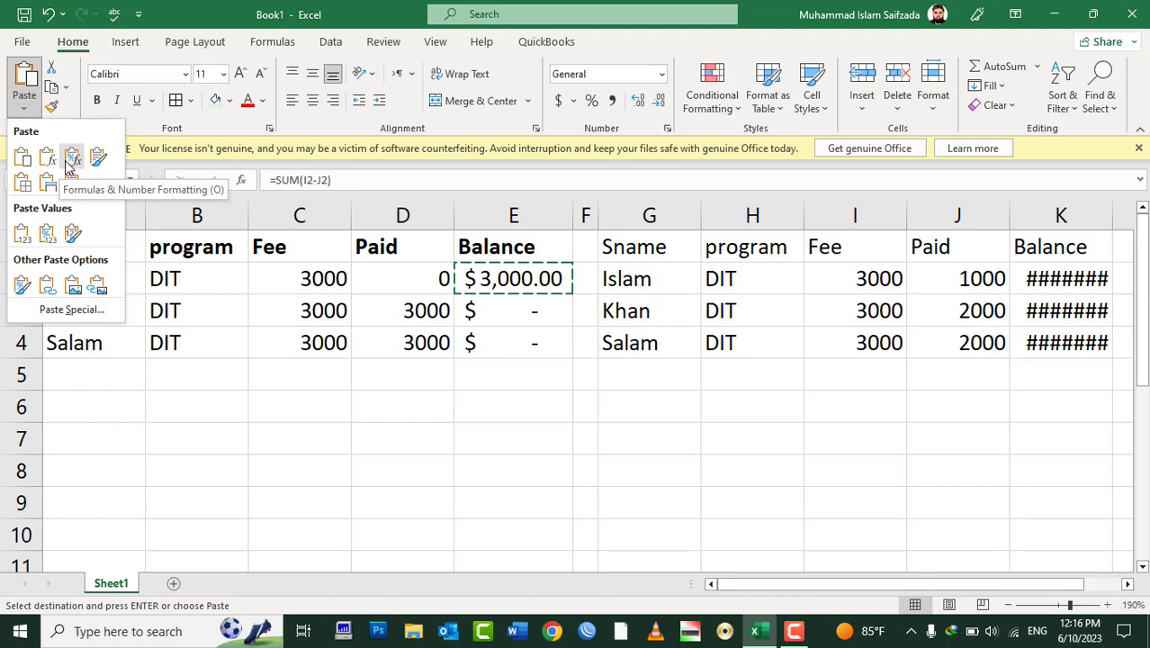
left_click(66, 164)
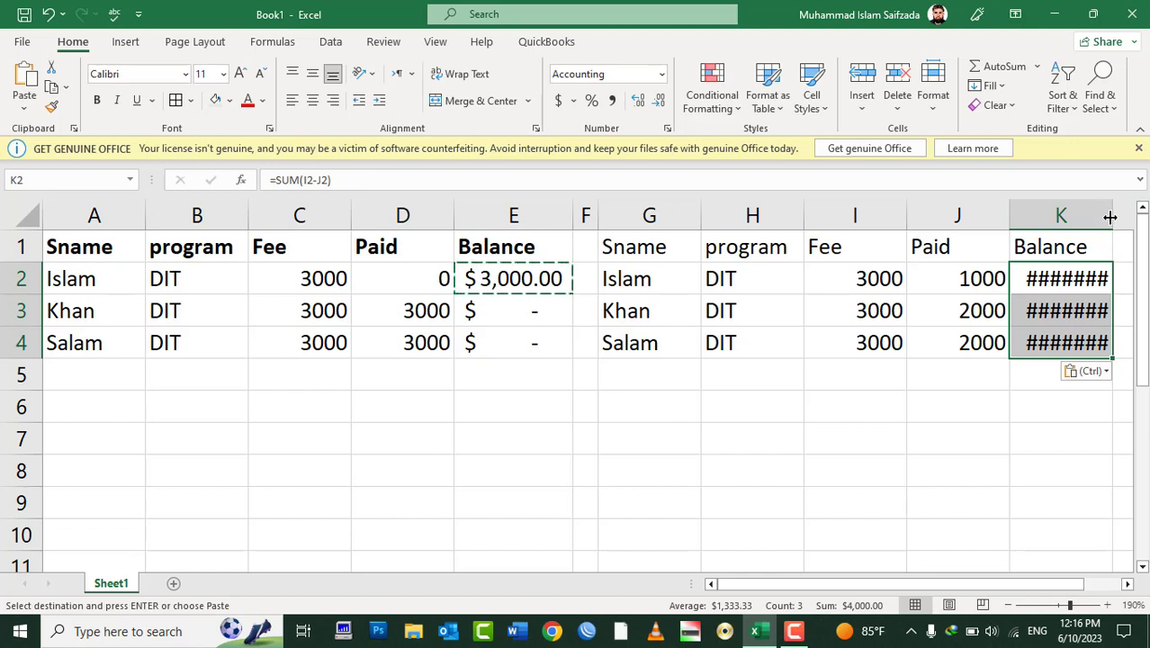
double_click(1111, 217)
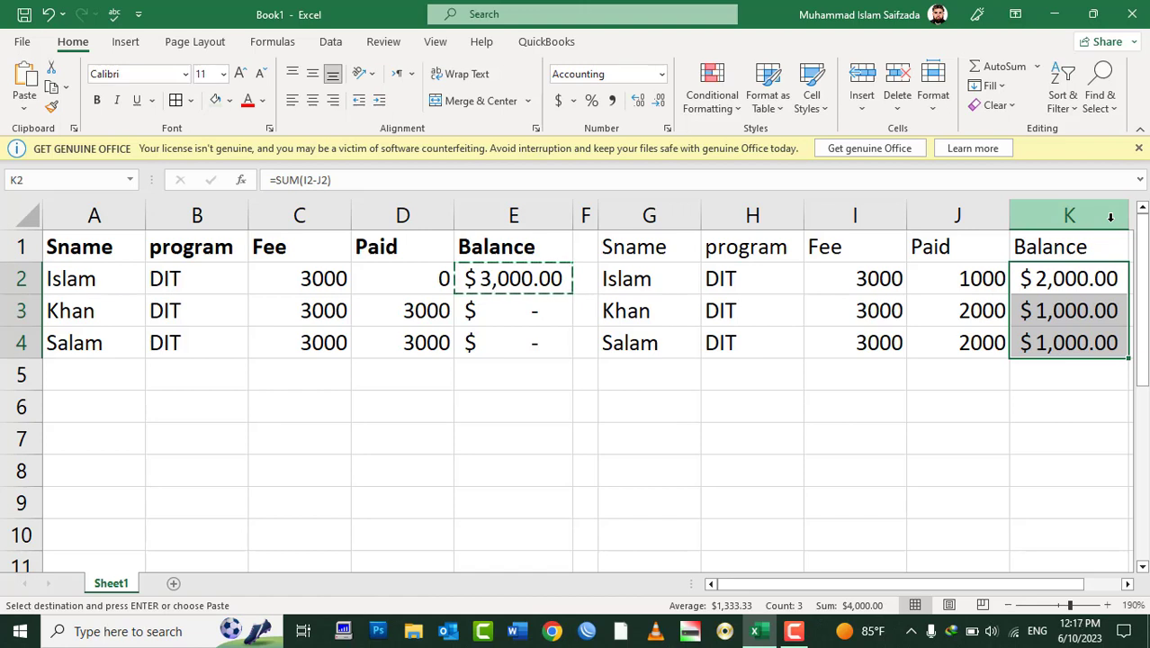
- Confirm K2 holds =SUM(I2-J2), then select the original fee table A1:E4
left_click(1047, 281)
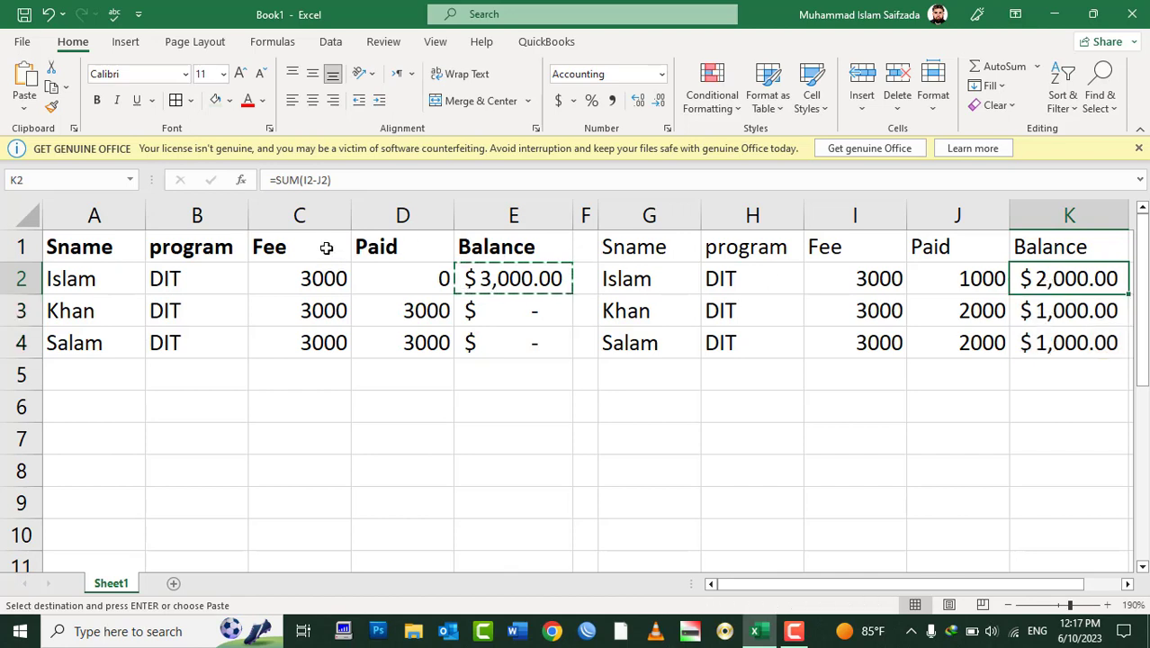
left_click_drag(331, 179, 263, 177)
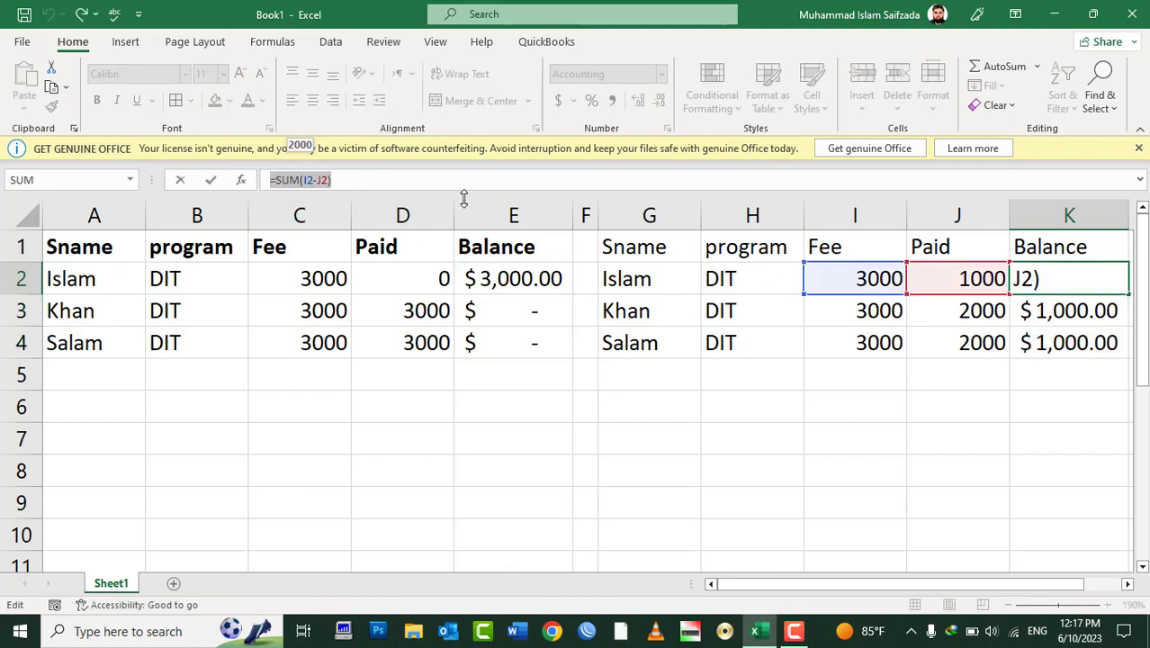
left_click(1050, 280)
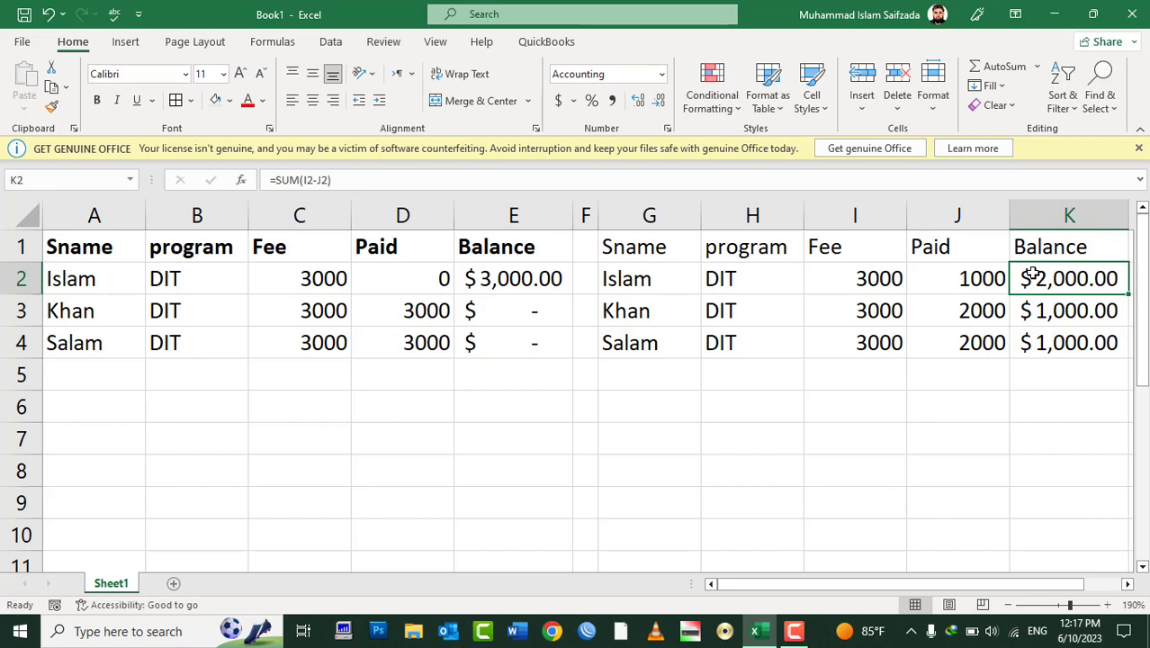
left_click_drag(490, 342, 116, 257)
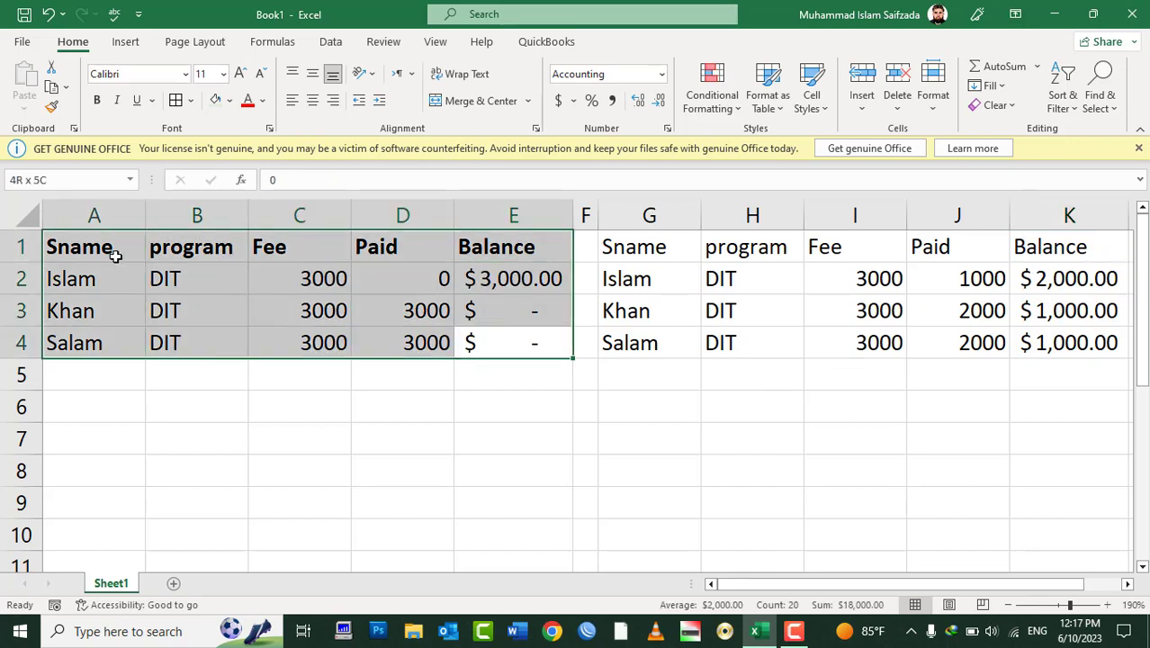
- Paste a copy of A1:E4 at A6 using Keep Source Formatting, then select G6
left_click(52, 86)
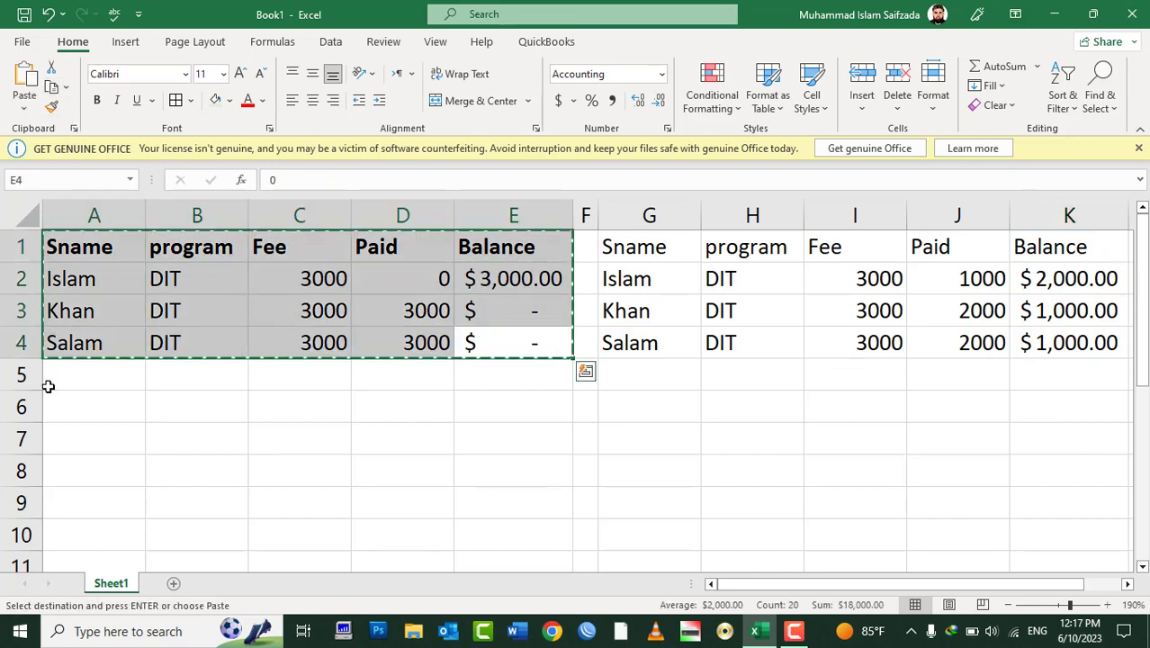
left_click(69, 406)
left_click(24, 109)
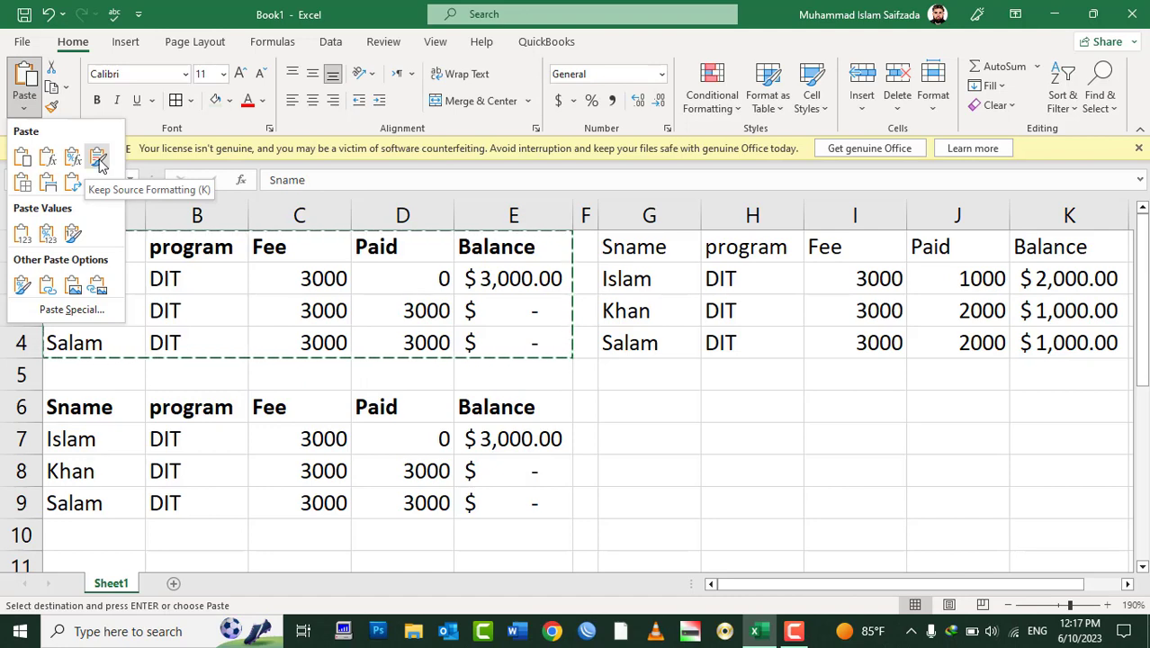
left_click(99, 162)
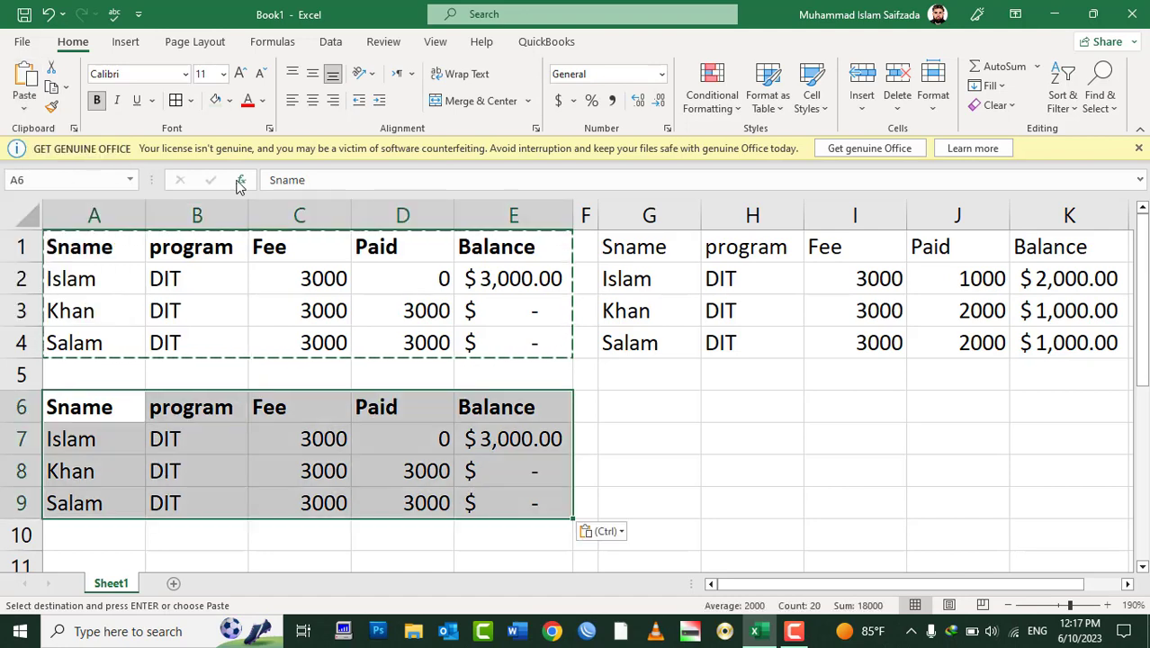
left_click(671, 397)
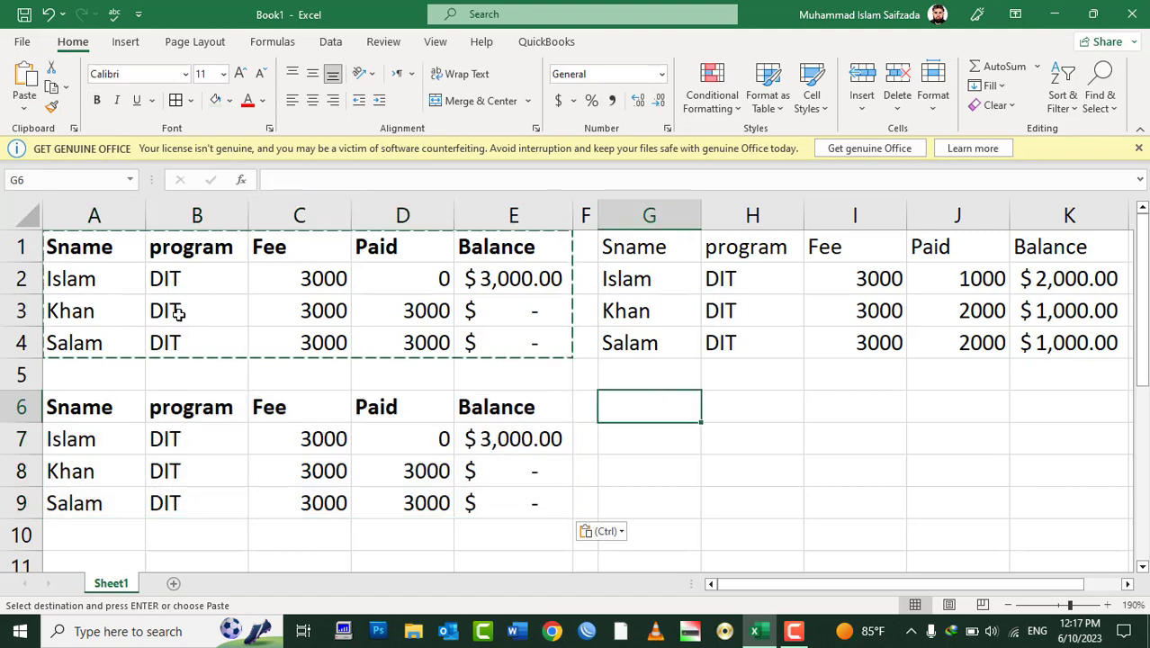
left_click(25, 109)
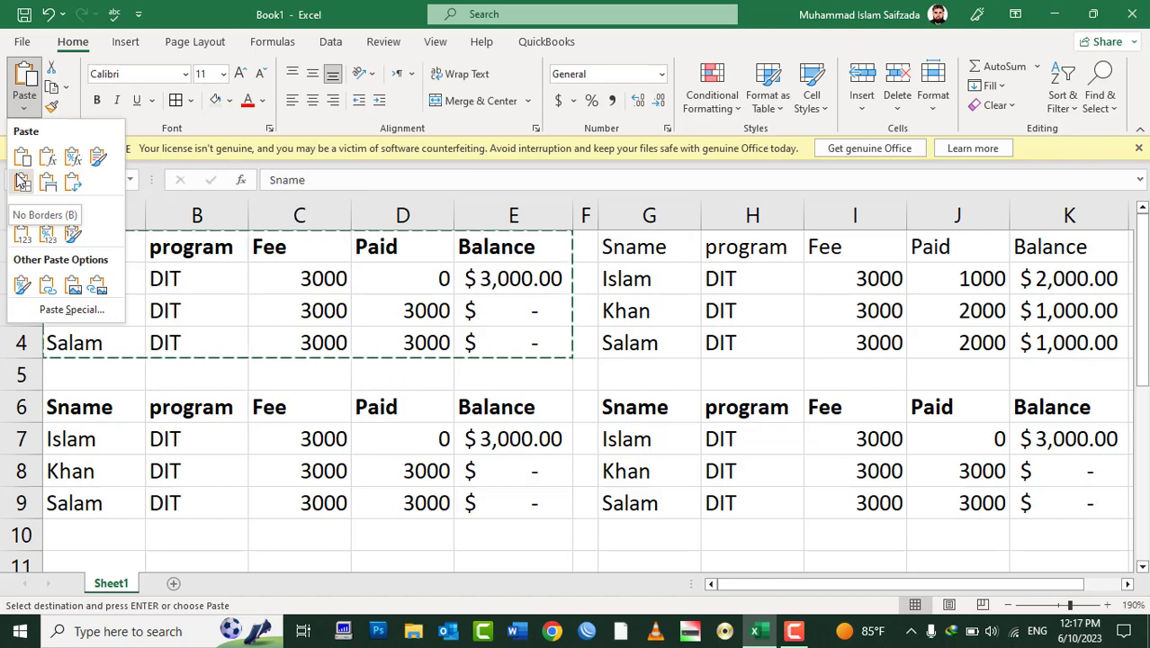
- Apply All Borders to every cell of the original fee table A1:E4
key("Escape")
key("Escape")
left_click(423, 279)
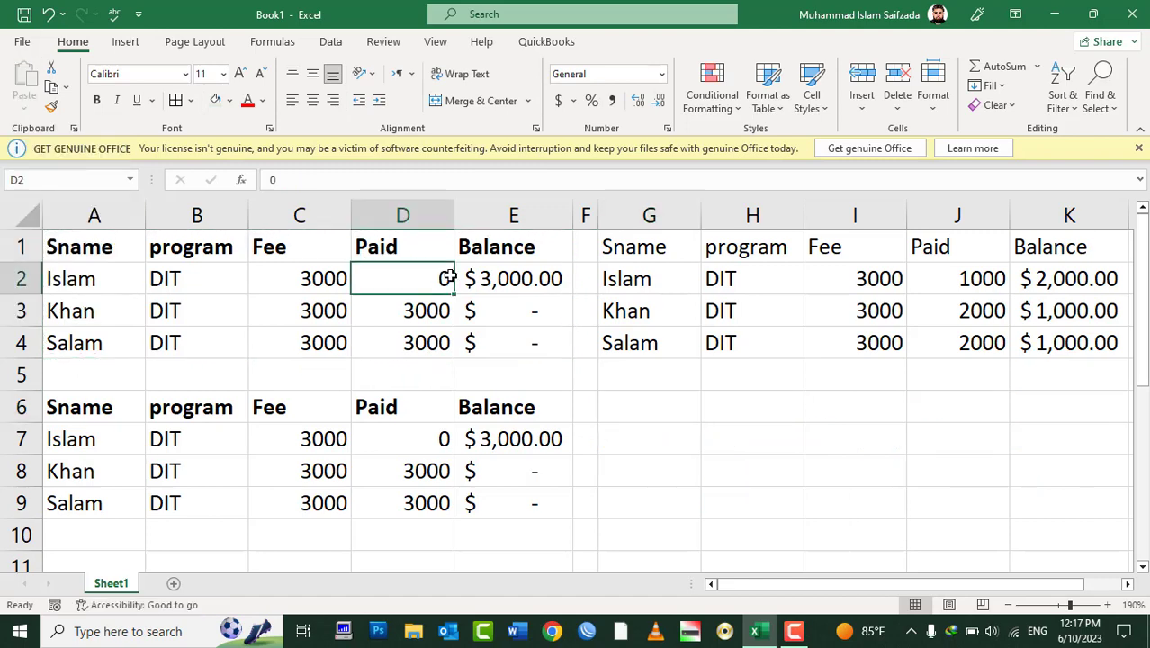
left_click_drag(468, 340, 98, 248)
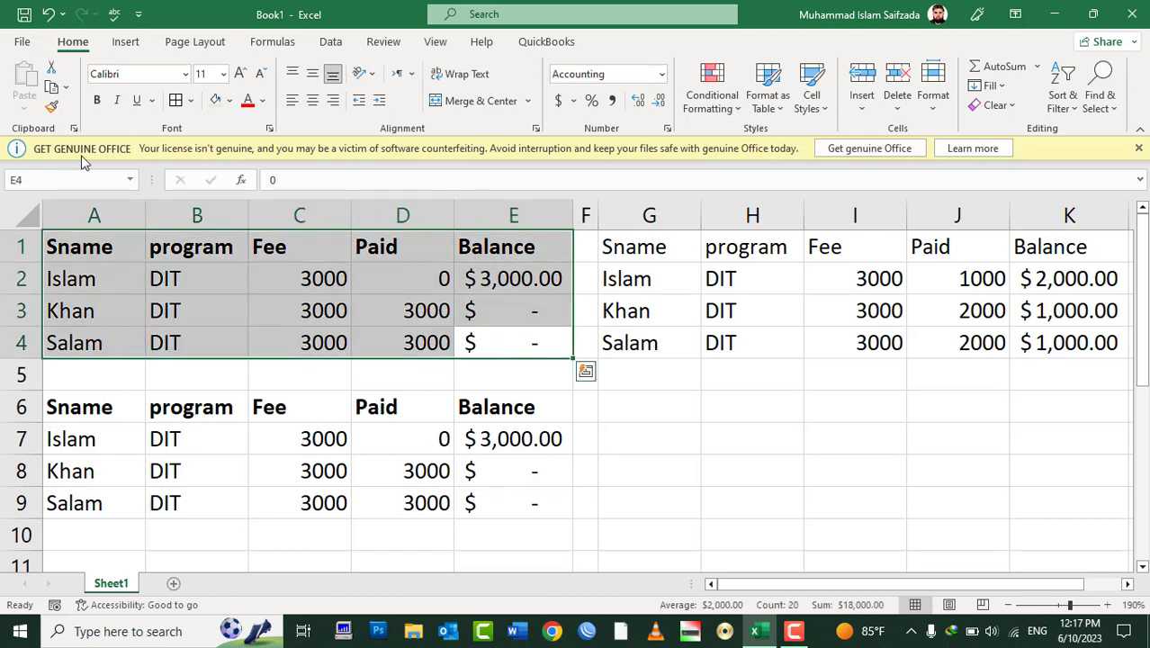
left_click(178, 103)
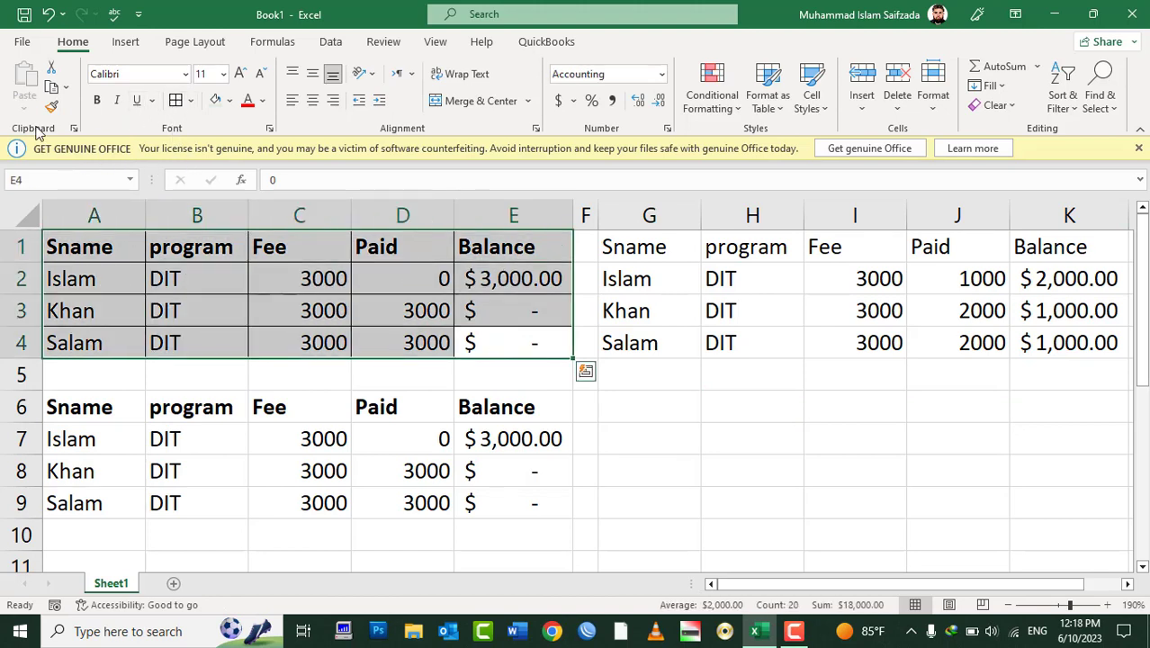
- Trial-paste the bordered table at G6 with and without borders, undoing each paste
left_click(54, 90)
left_click(650, 410)
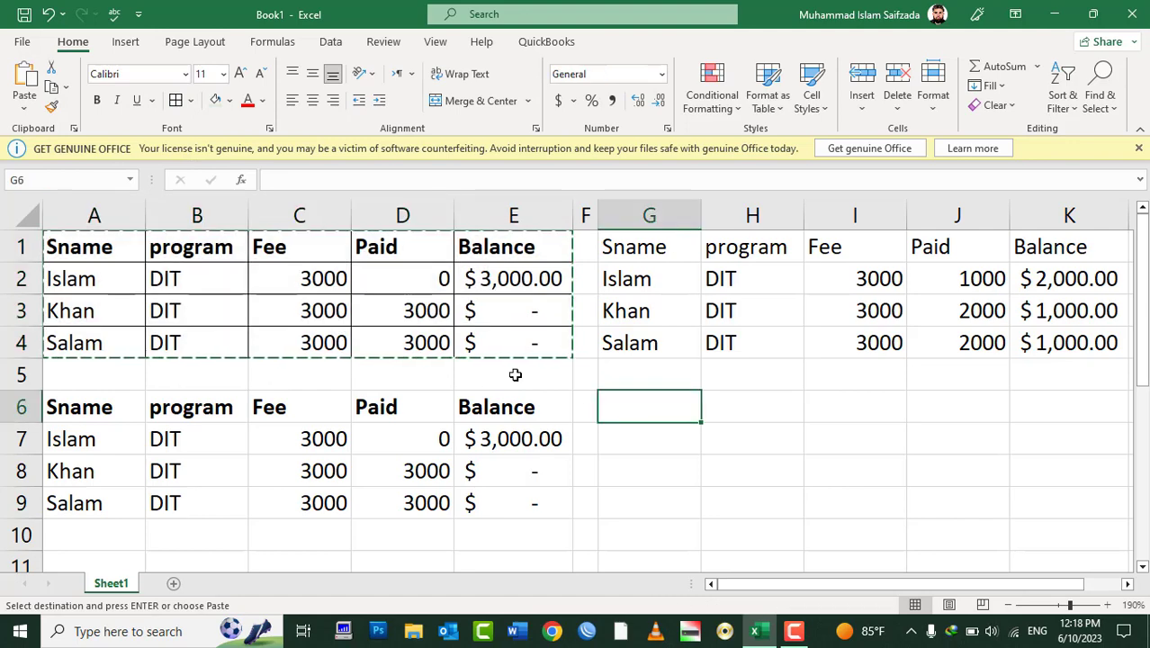
left_click(24, 108)
left_click(308, 404)
left_click(26, 78)
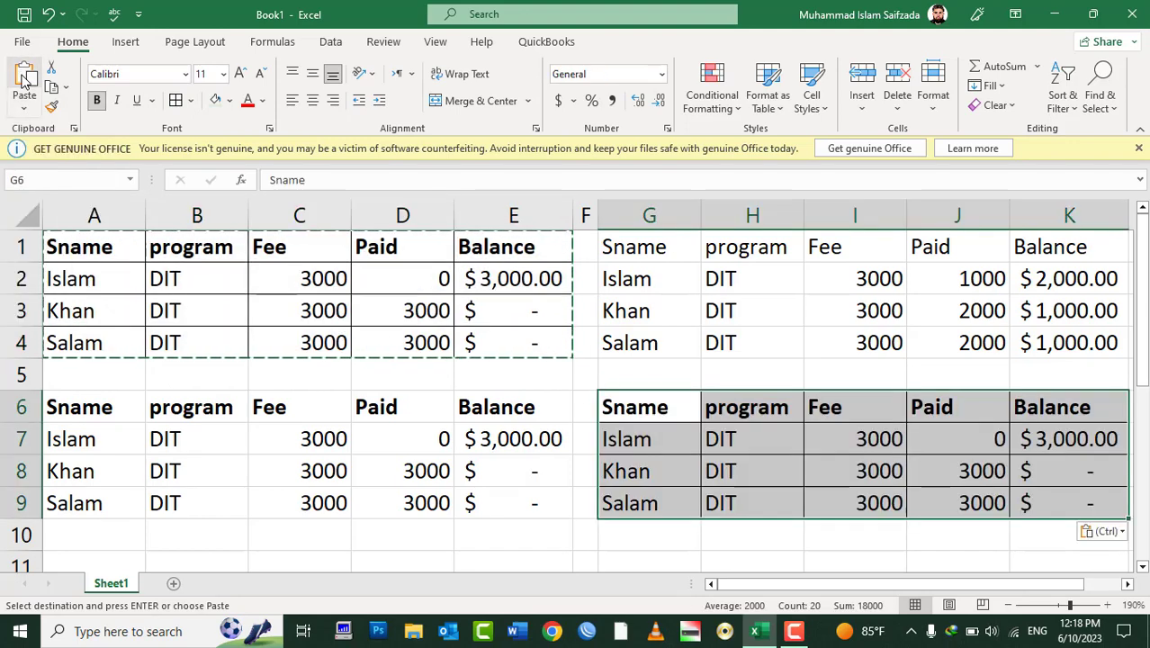
key("ctrl+z")
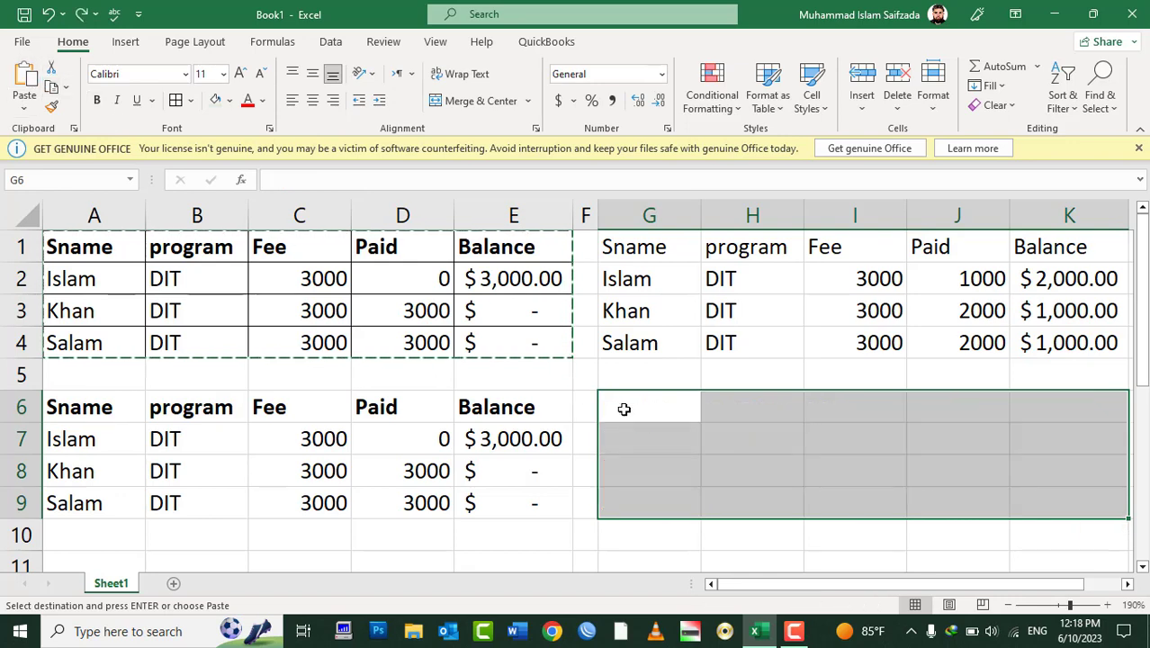
left_click(621, 407)
left_click(24, 108)
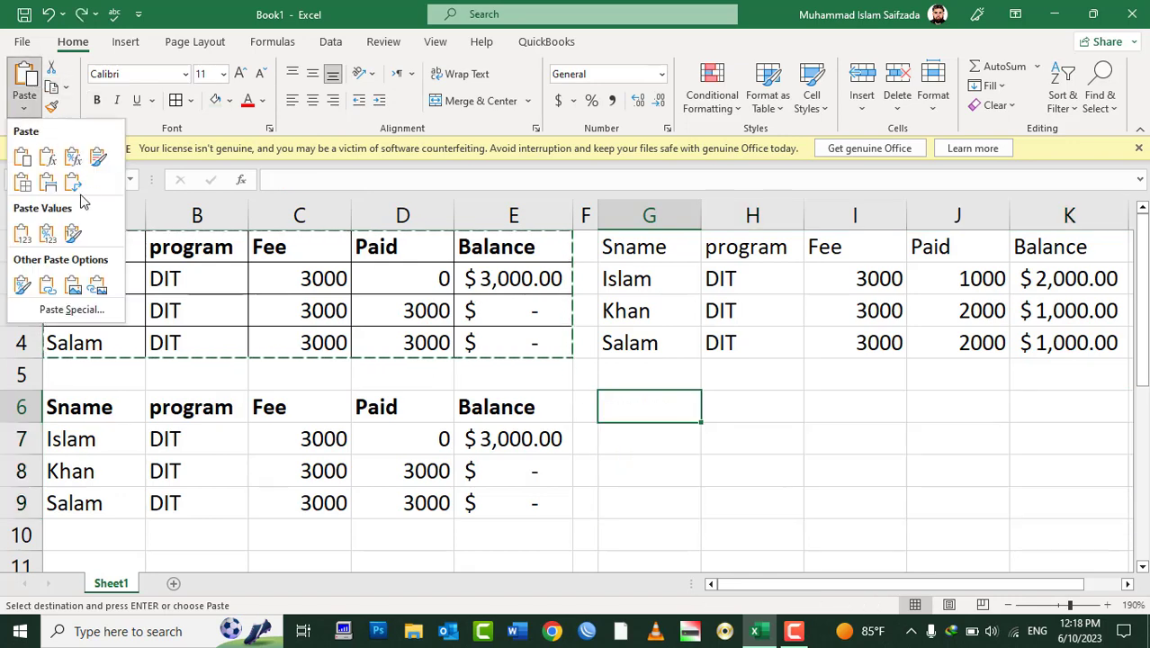
left_click(17, 192)
left_click(1049, 442)
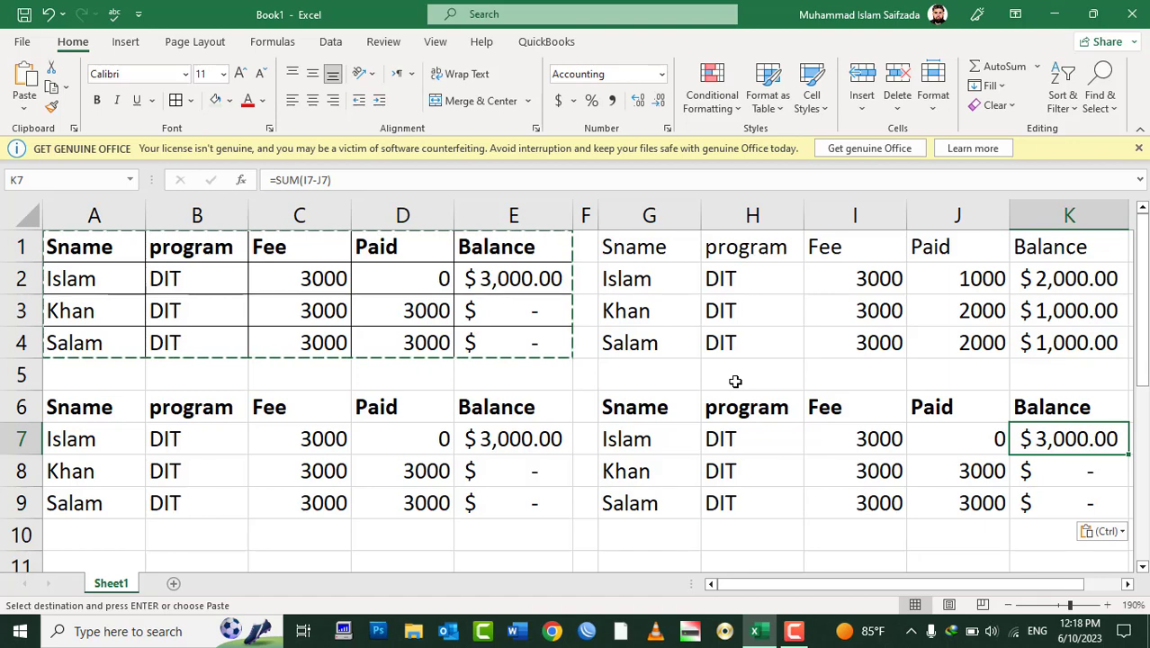
key("ctrl+z")
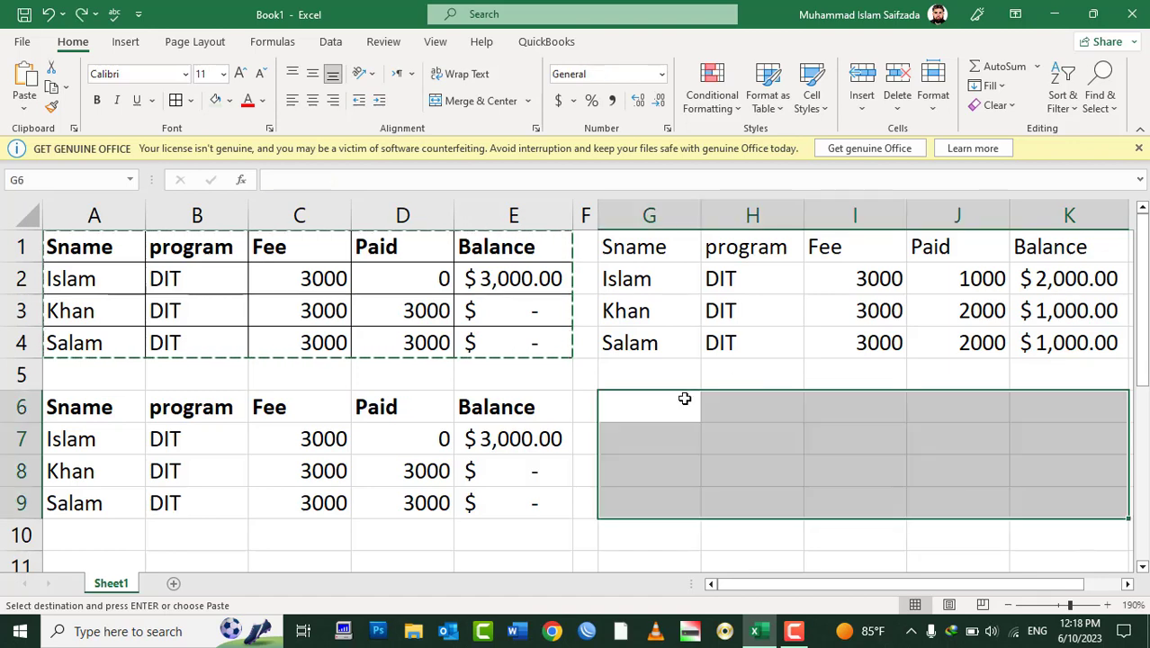
- Cancel the G6 paste and delete the copy table in G1:K4
left_click(619, 407)
left_click(25, 107)
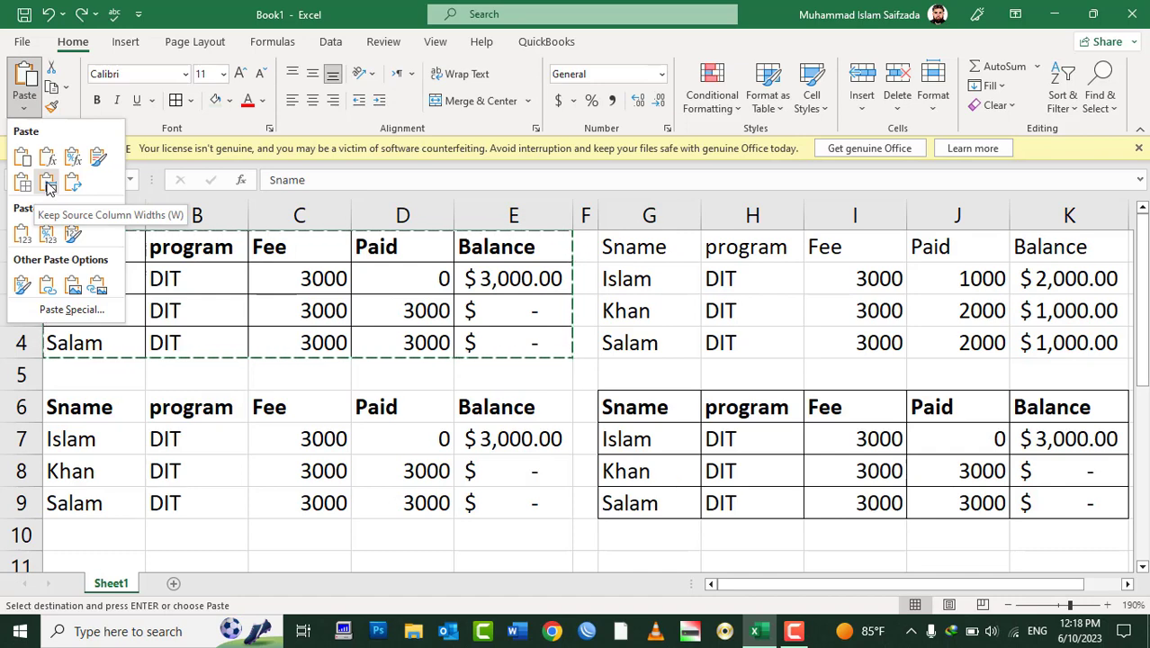
key("Escape")
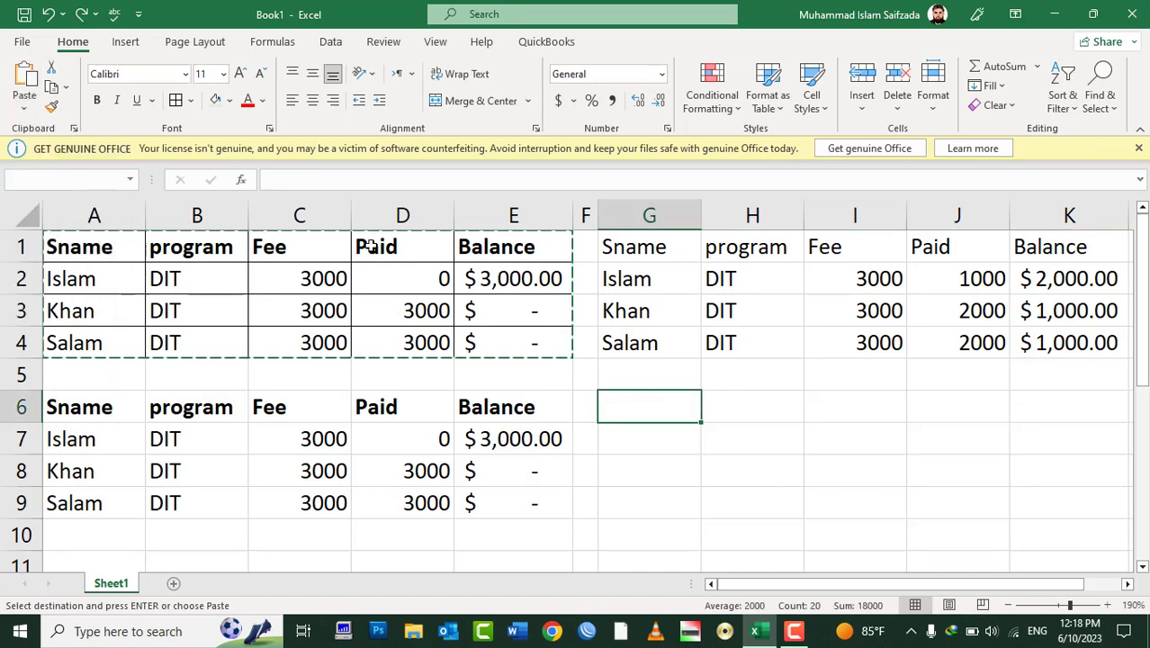
left_click(759, 351)
left_click_drag(635, 247, 1042, 326)
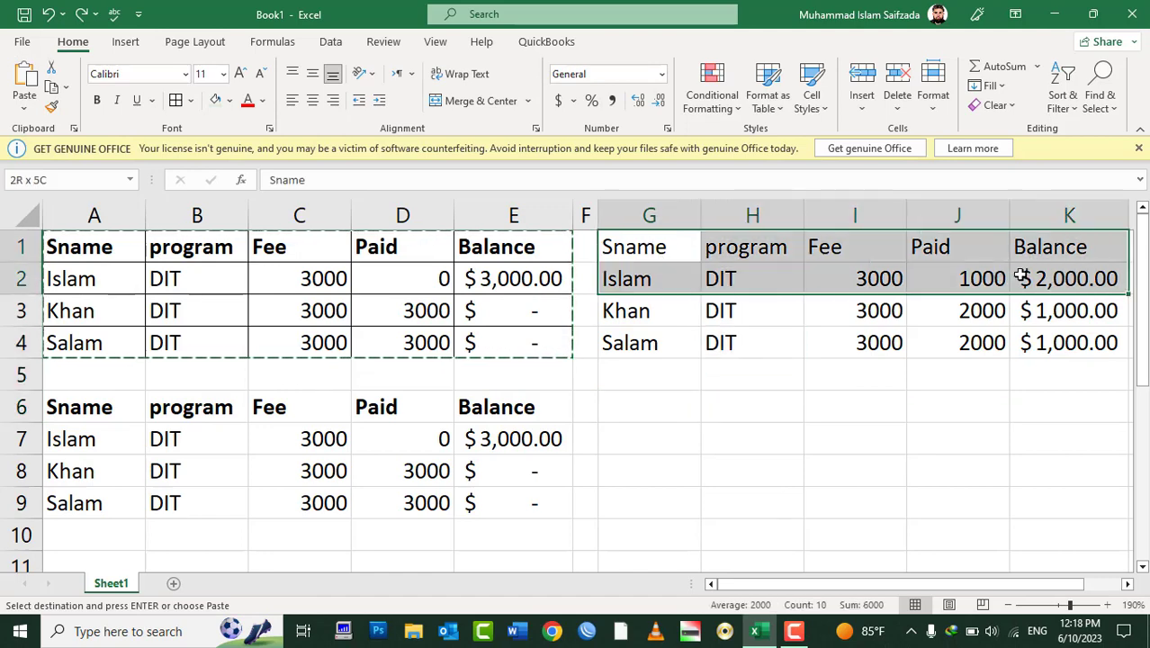
key("Delete")
- Make columns J, I and H narrower
left_click(952, 309)
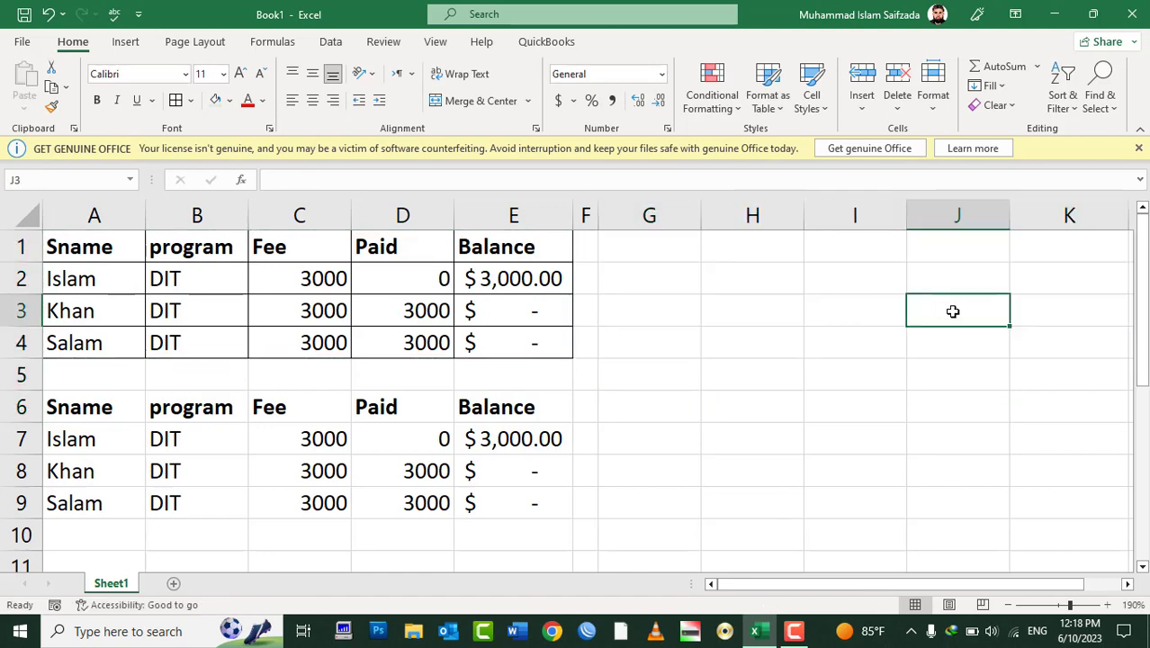
left_click_drag(1005, 217, 986, 217)
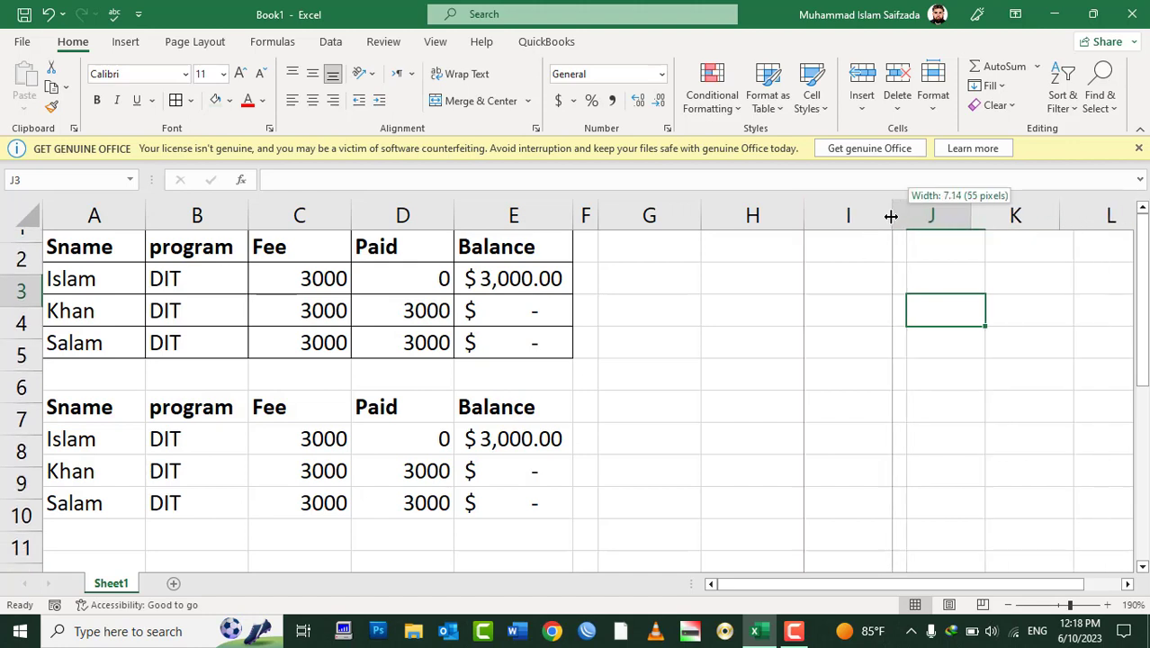
left_click_drag(907, 217, 886, 217)
left_click_drag(802, 215, 788, 215)
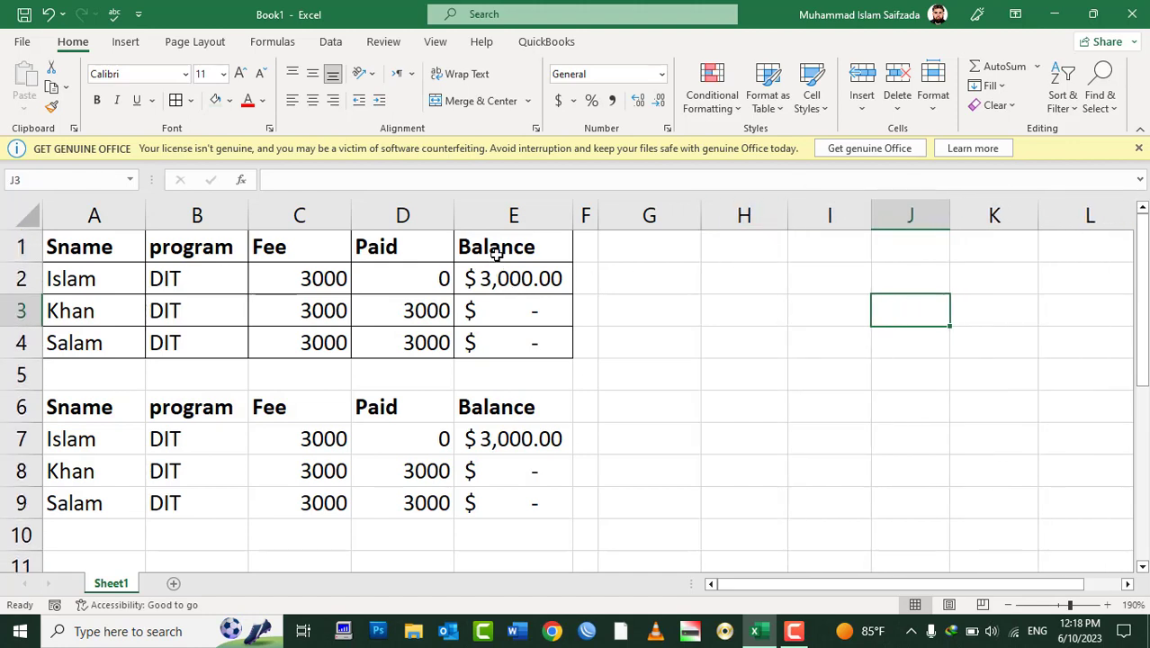
- Copy the fee table A1:E4 and paste it at G1
left_click_drag(509, 248, 128, 349)
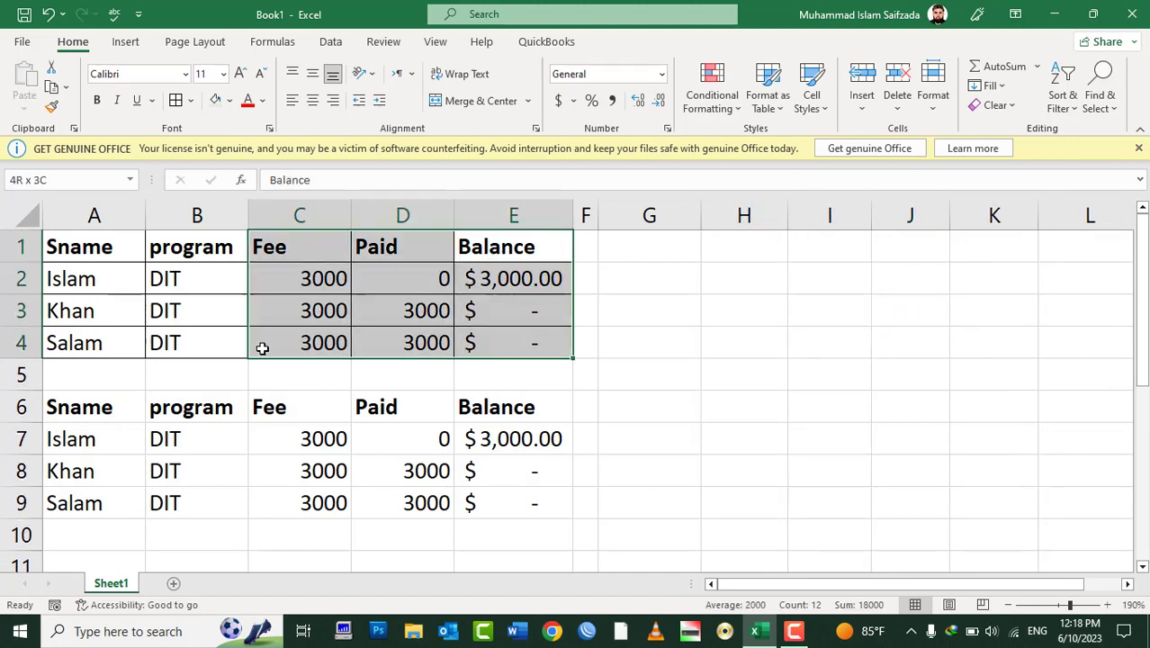
left_click(52, 87)
left_click(671, 247)
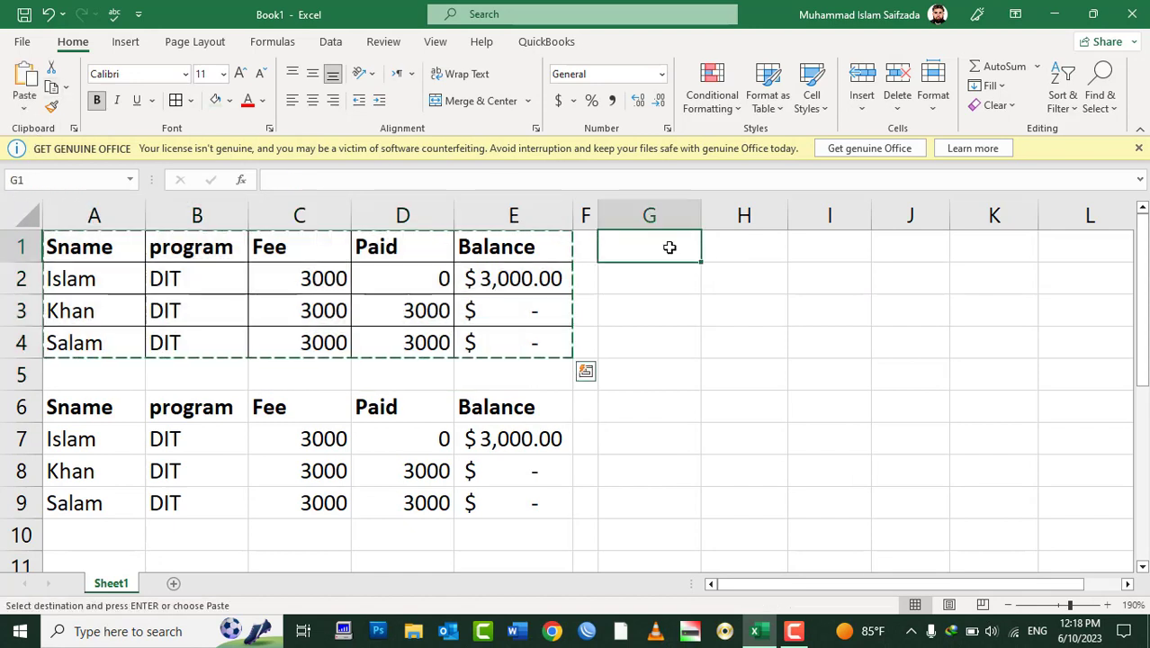
left_click(26, 83)
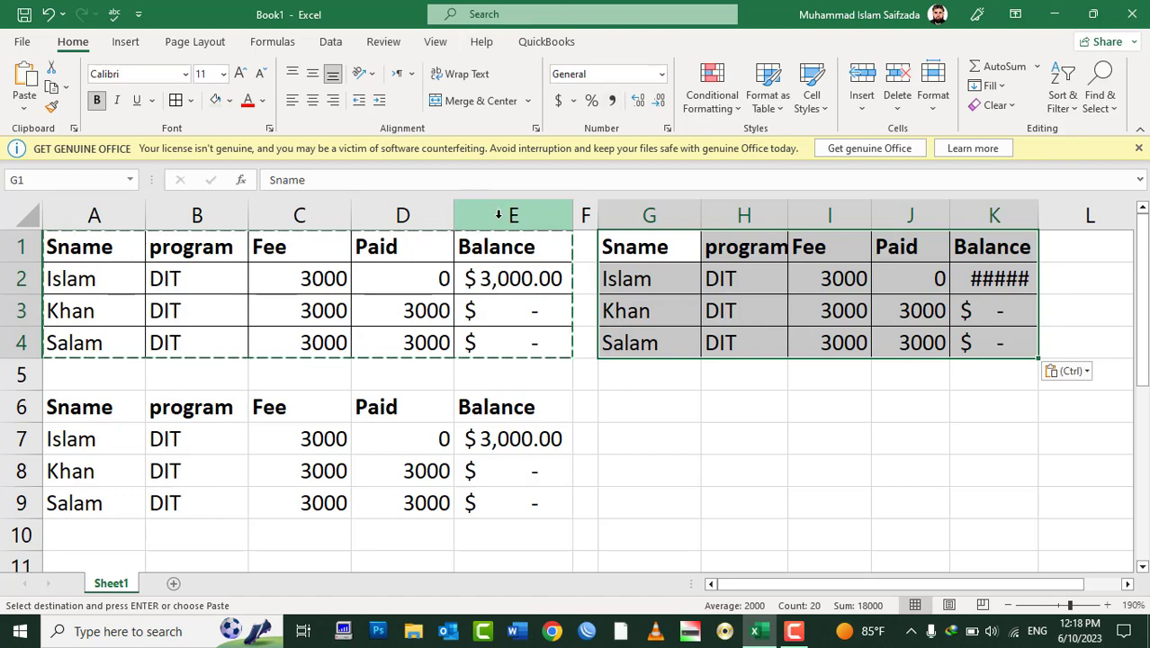
left_click(650, 401)
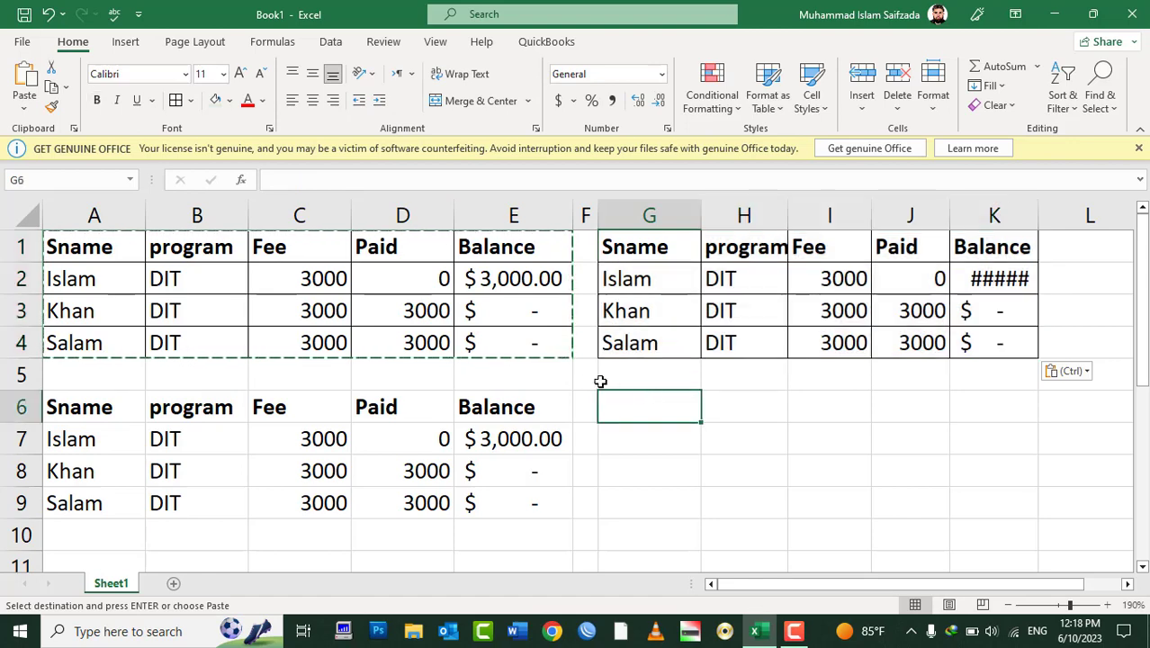
left_click(23, 113)
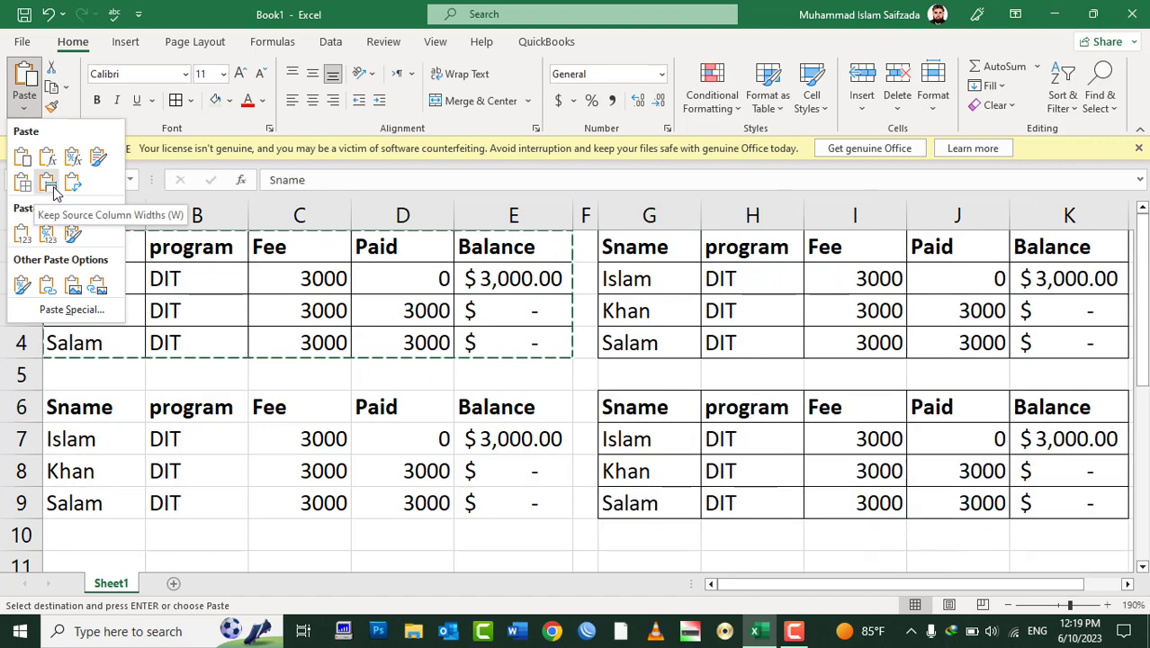
left_click(50, 183)
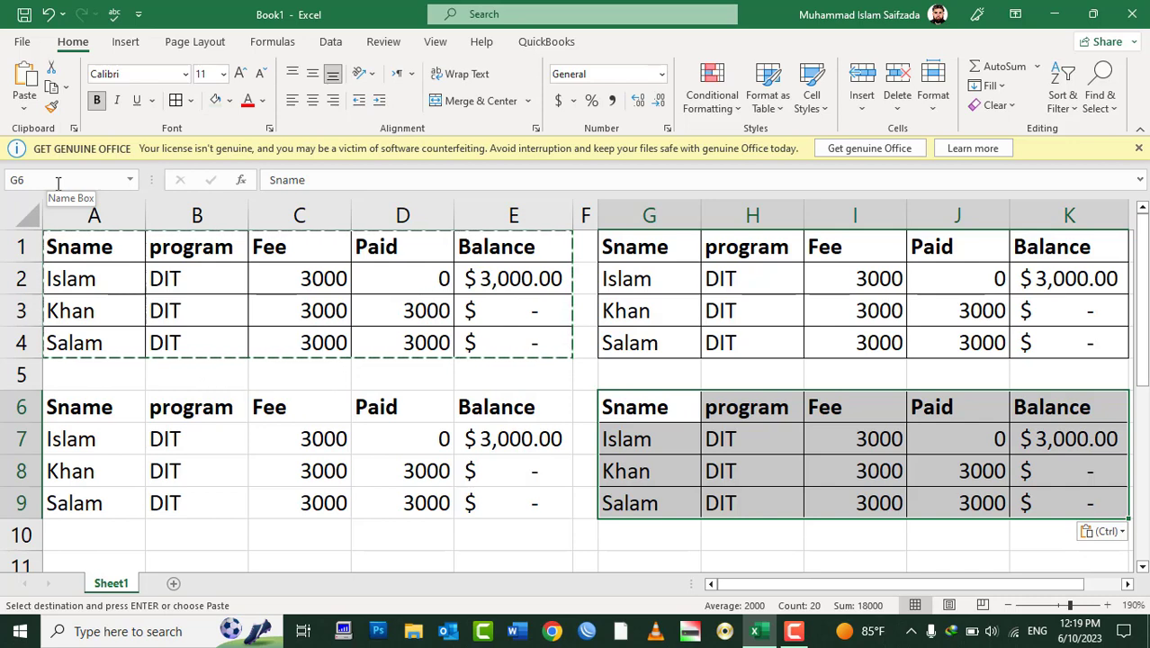
key("ctrl+z")
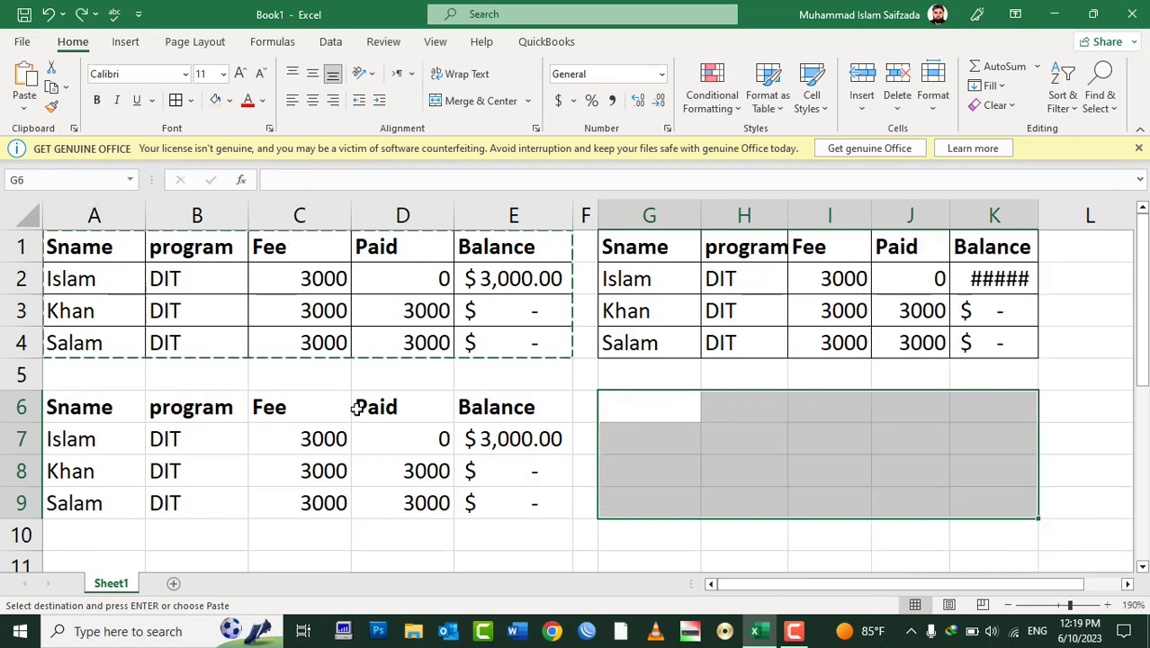
left_click_drag(650, 407, 504, 407)
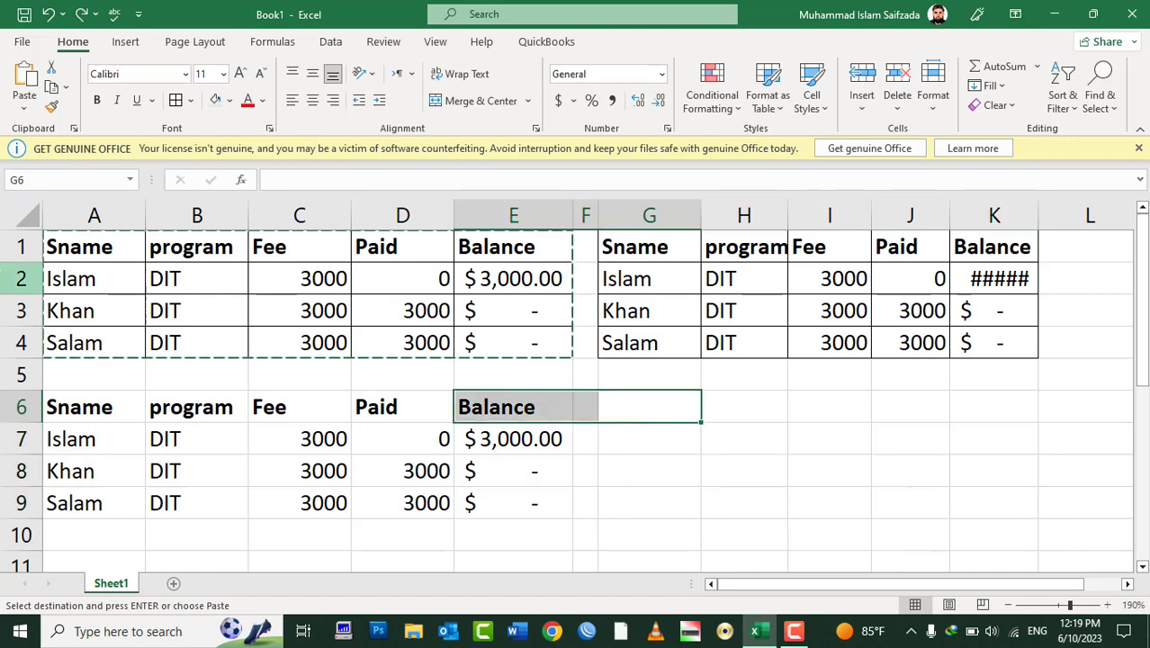
left_click(25, 108)
left_click(644, 409)
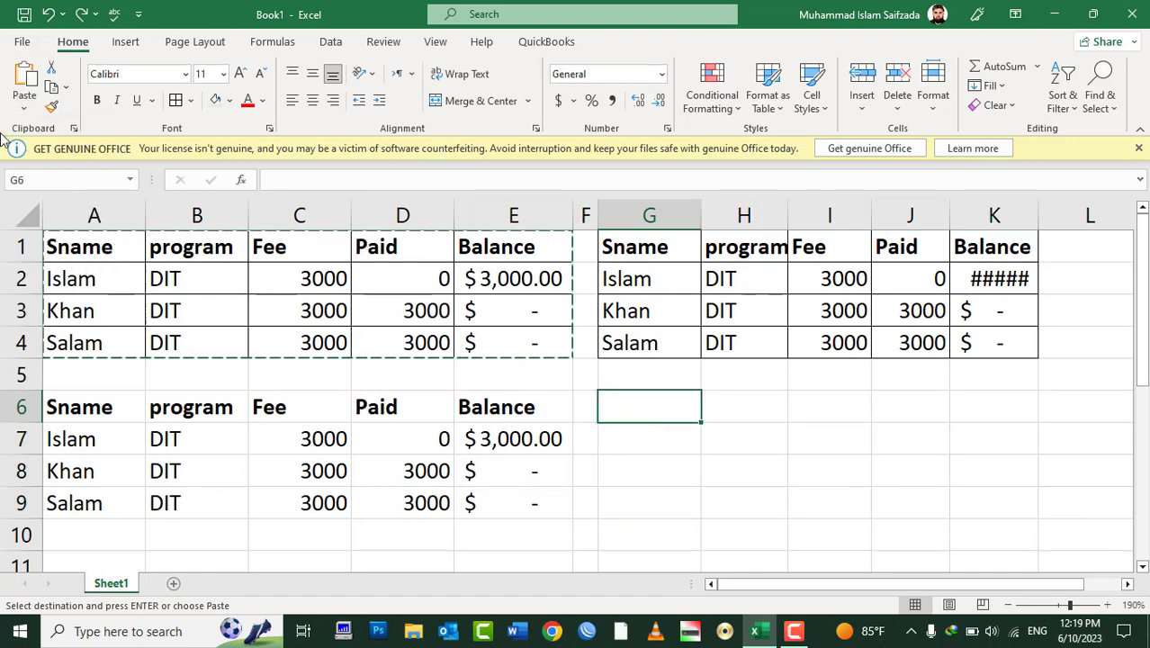
left_click(25, 108)
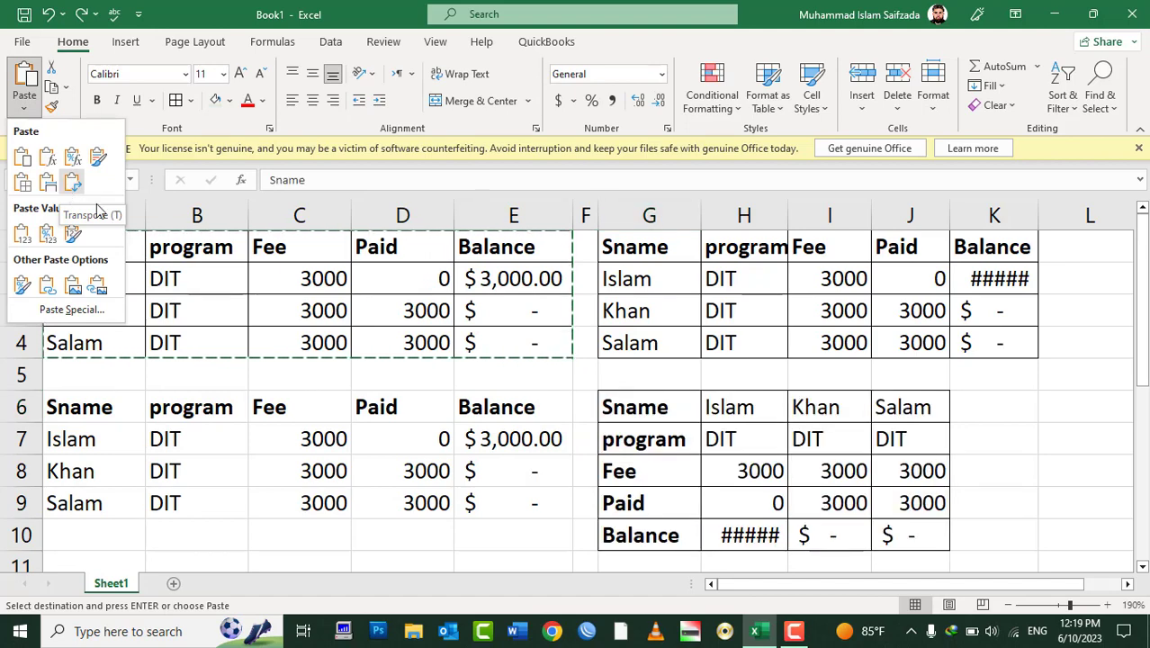
key("Escape")
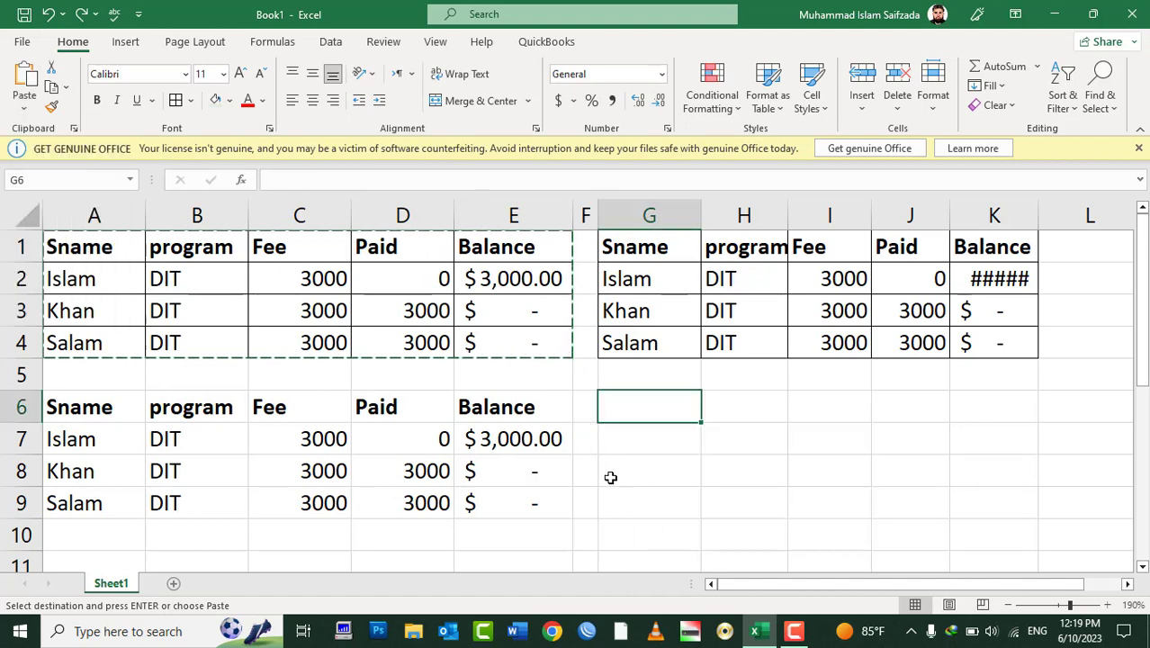
key("Escape")
mouse_move(522, 507)
left_mouse_down()
mouse_move(149, 405)
mouse_move(78, 406)
left_mouse_up()
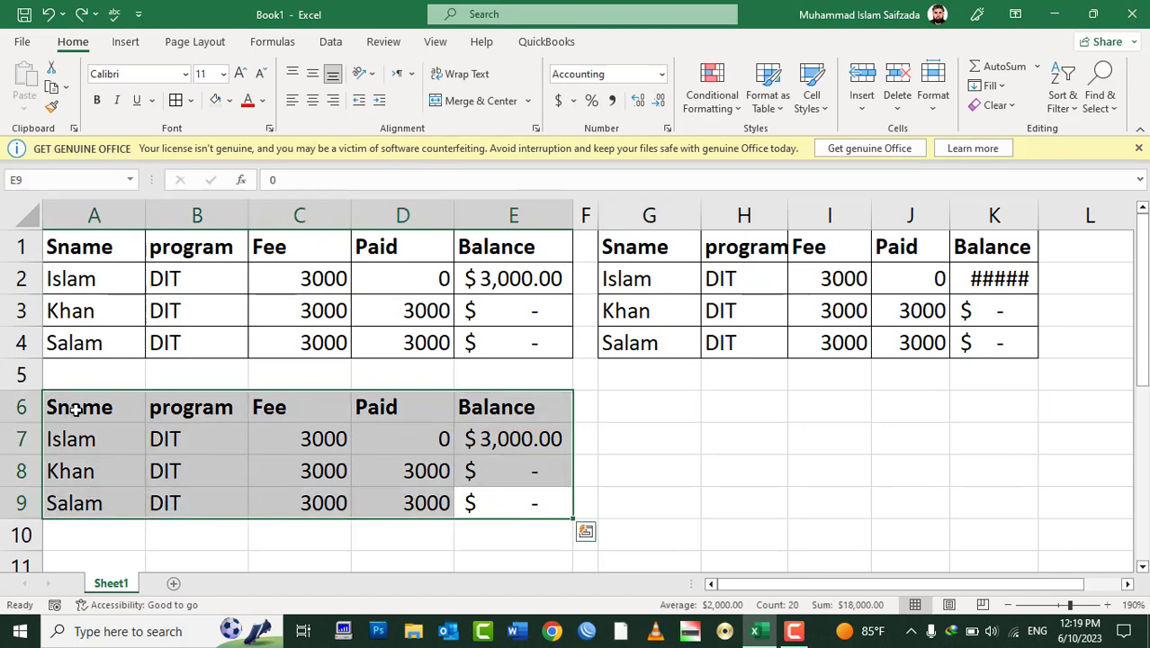
- Delete the A6:E9 and G1:K4 copies and clear leftover formatting from G1:K9
key("Delete")
left_click(988, 342)
left_click_drag(987, 341, 624, 221)
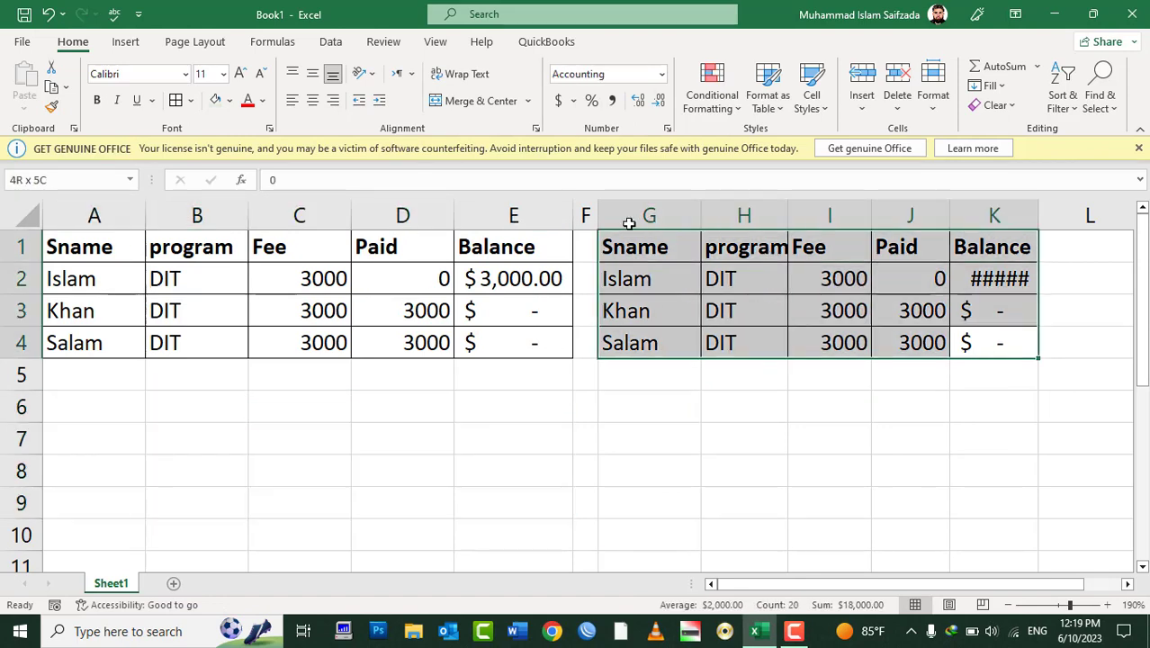
key("Delete")
left_click(954, 402)
left_click_drag(1026, 506, 635, 244)
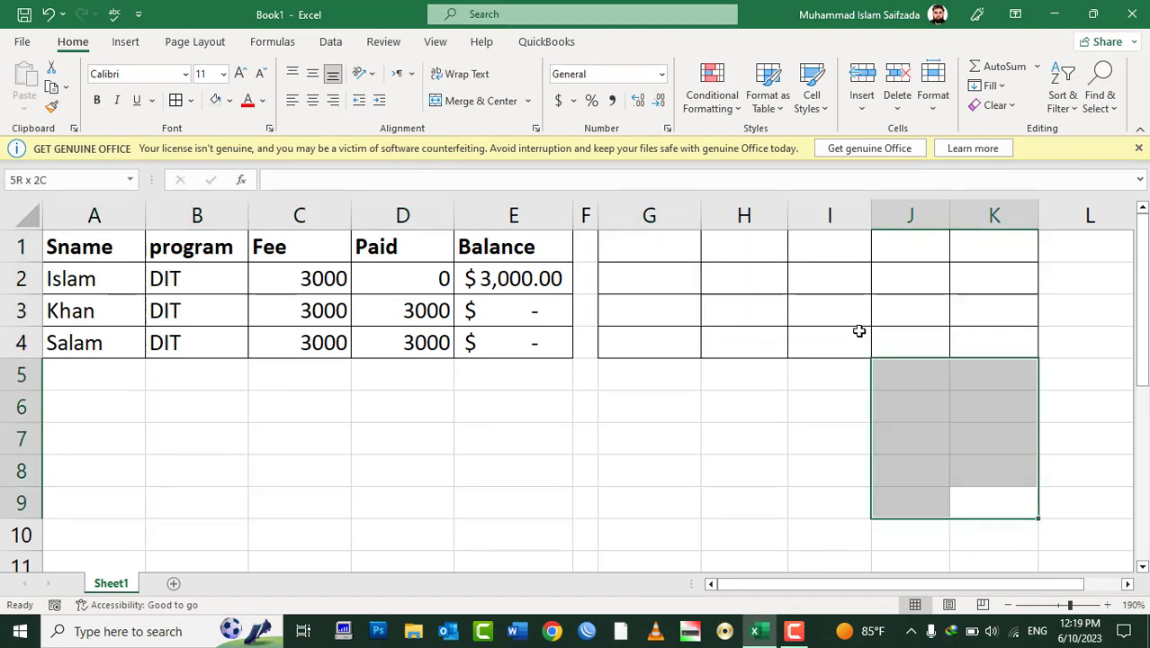
left_click(995, 105)
left_click(990, 124)
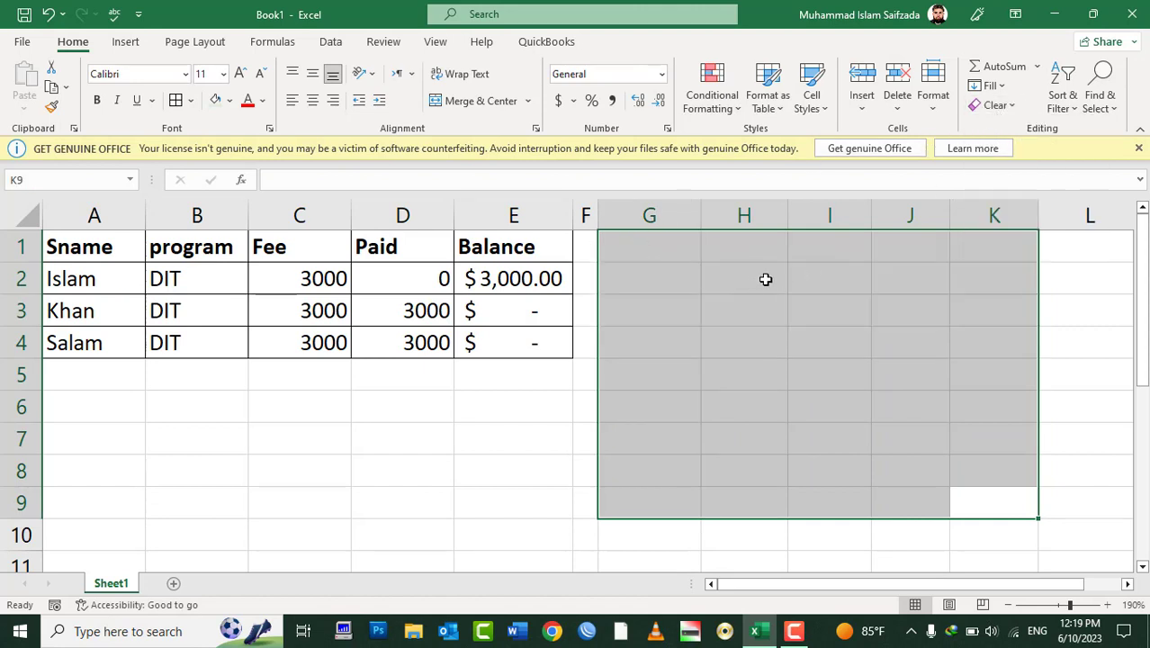
- Clear all contents and formatting from the data rows A2:E4
left_click(711, 315)
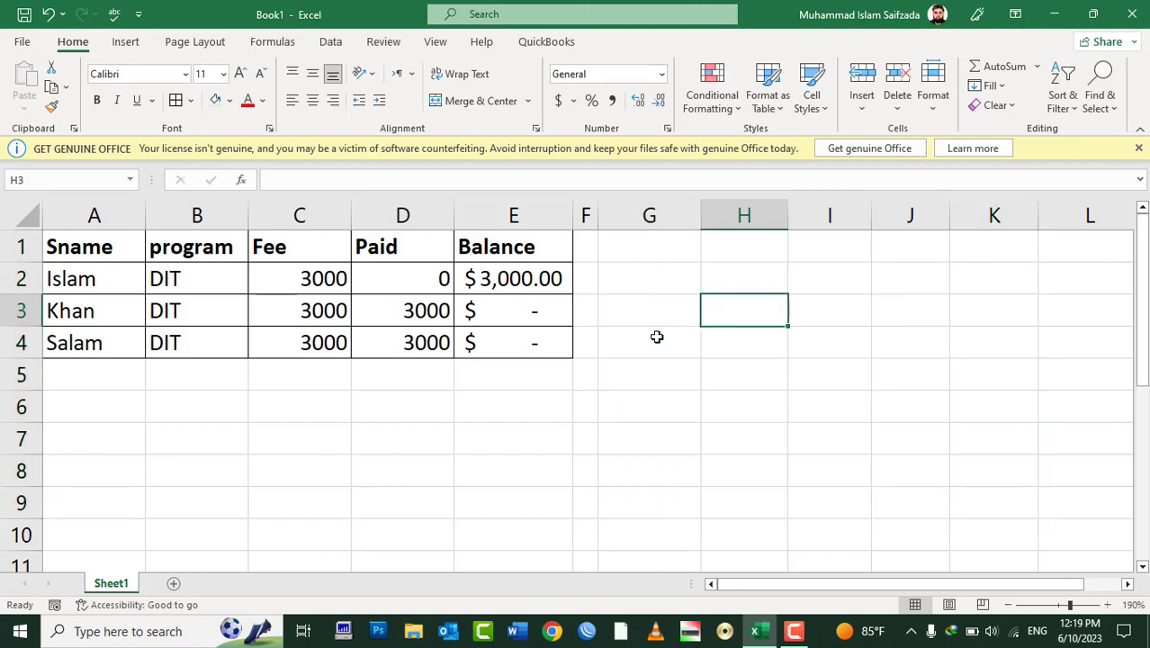
left_click_drag(536, 351, 95, 279)
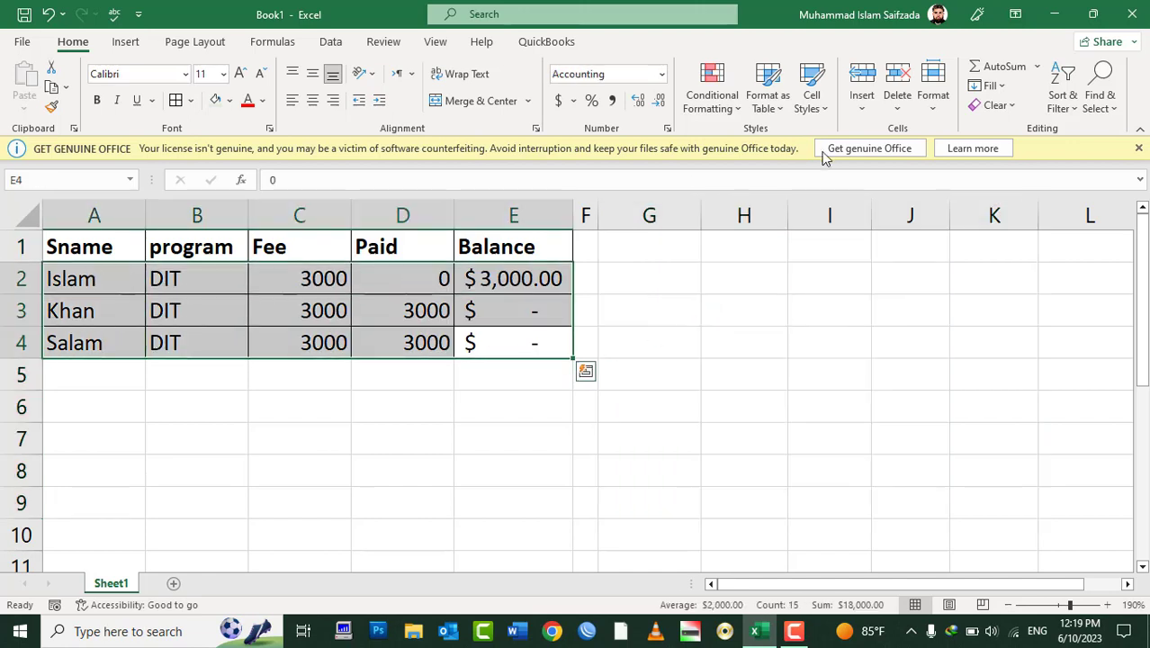
left_click(996, 105)
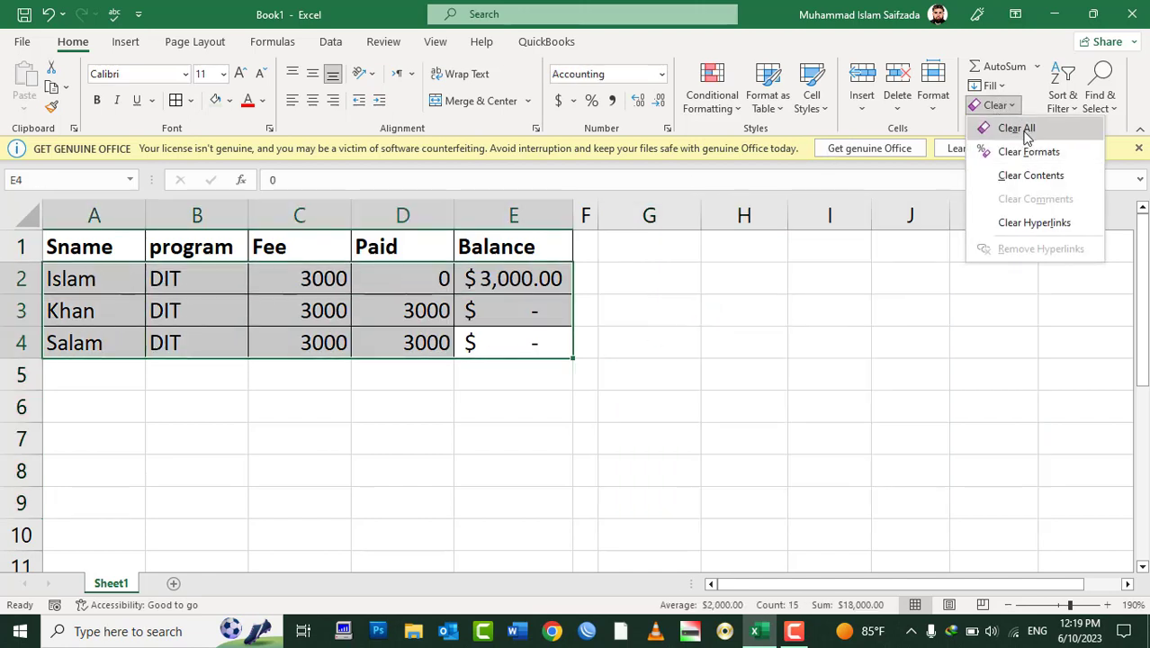
left_click(1022, 128)
left_click(305, 347)
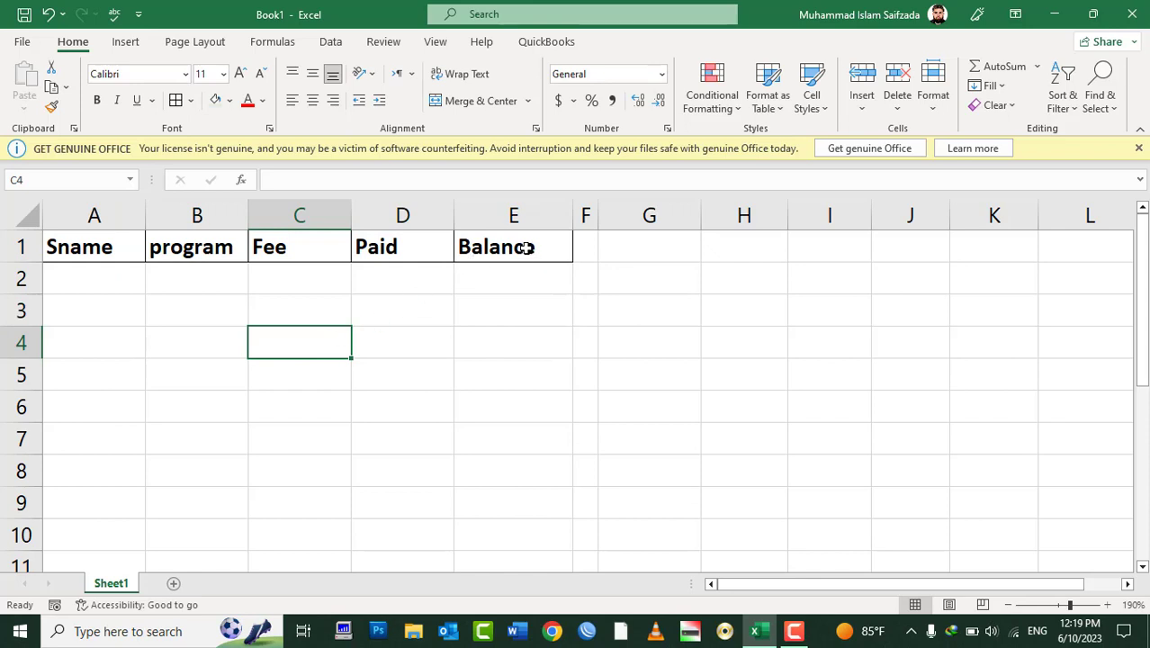
- Select the header cells, row 1 and column E, then resize column F
left_click_drag(526, 248, 110, 251)
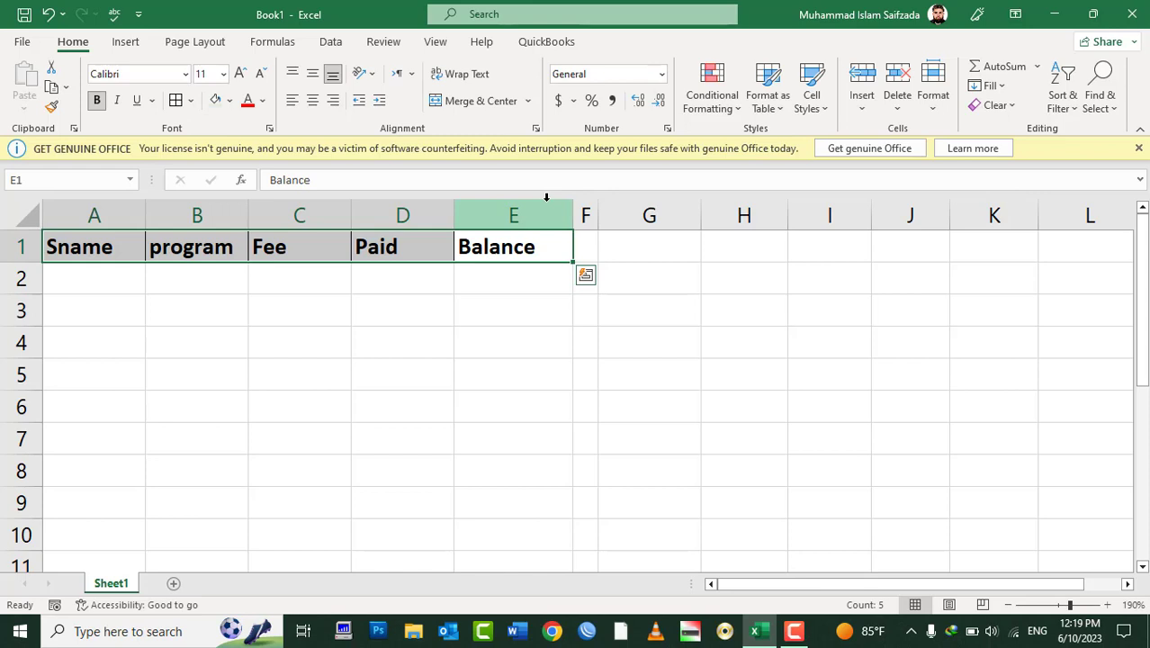
left_click(15, 246)
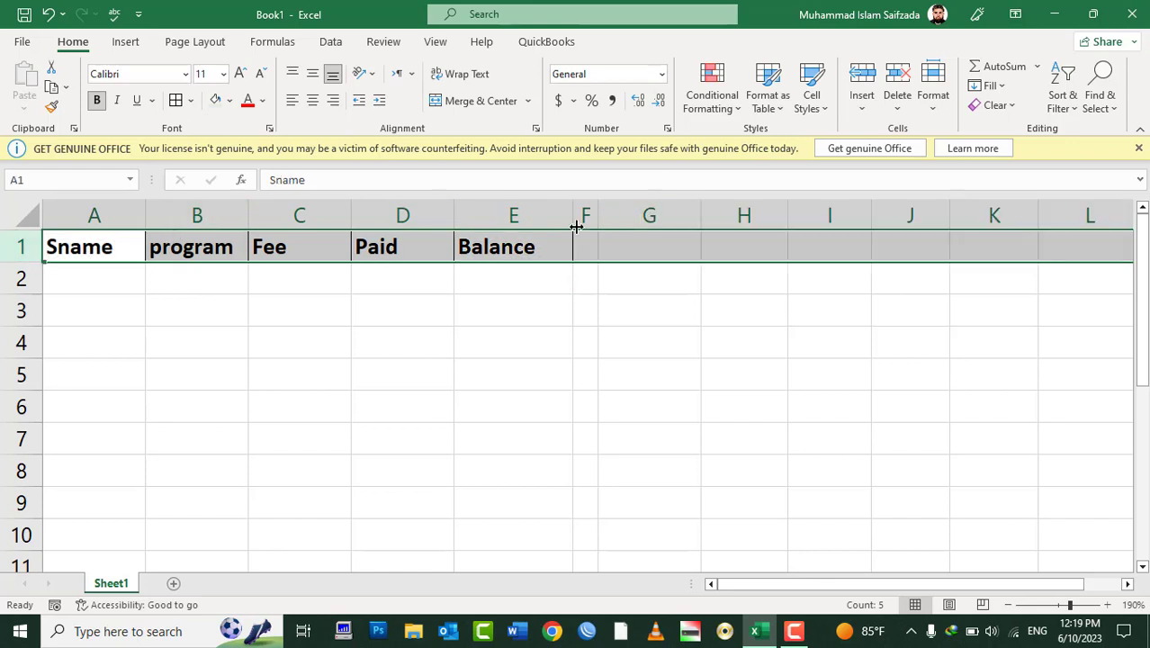
left_click(545, 214)
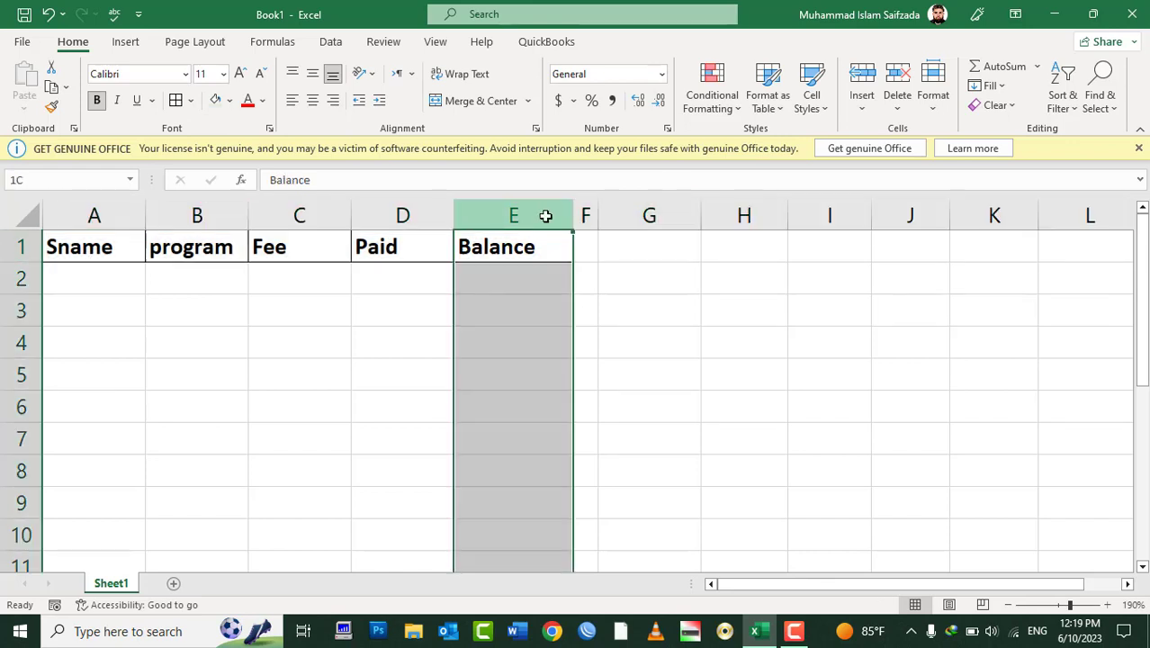
left_click(368, 290)
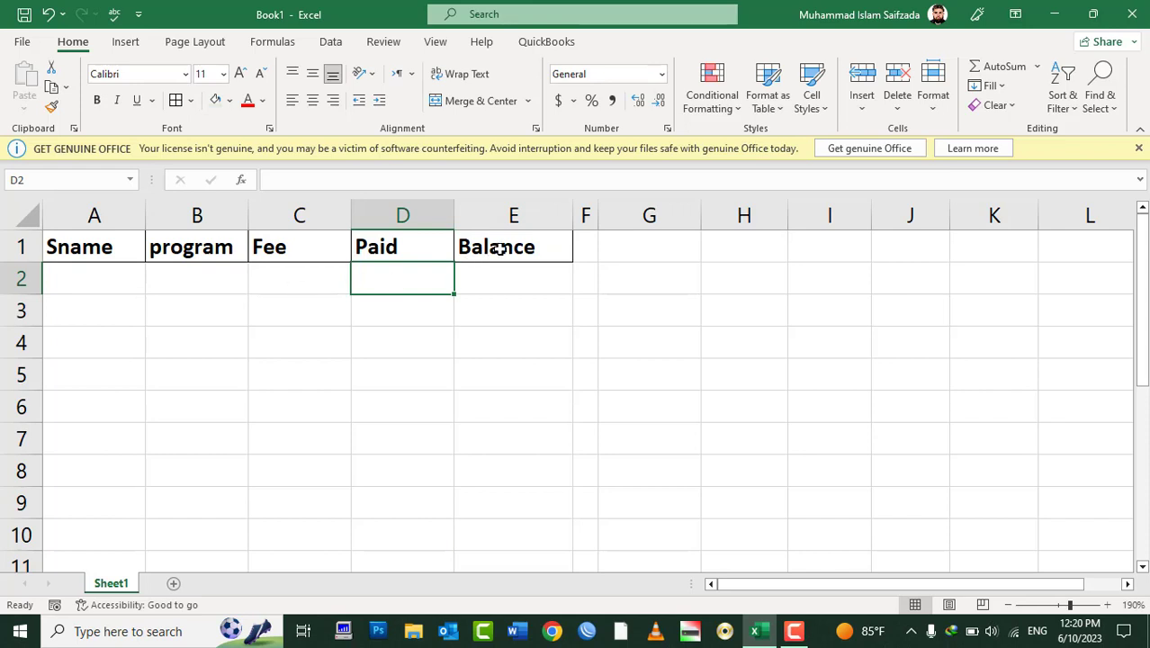
left_click_drag(598, 214, 660, 214)
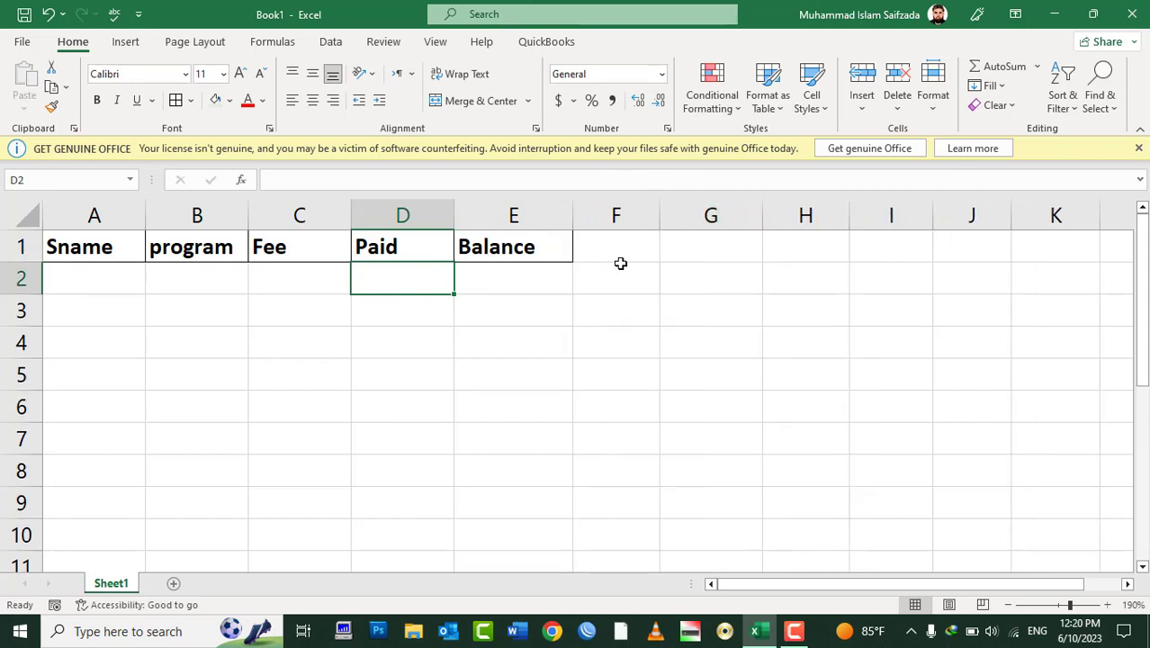
- Check cells in rows 2–3, then select the header row A1:E1
left_click(108, 250)
left_click(106, 281)
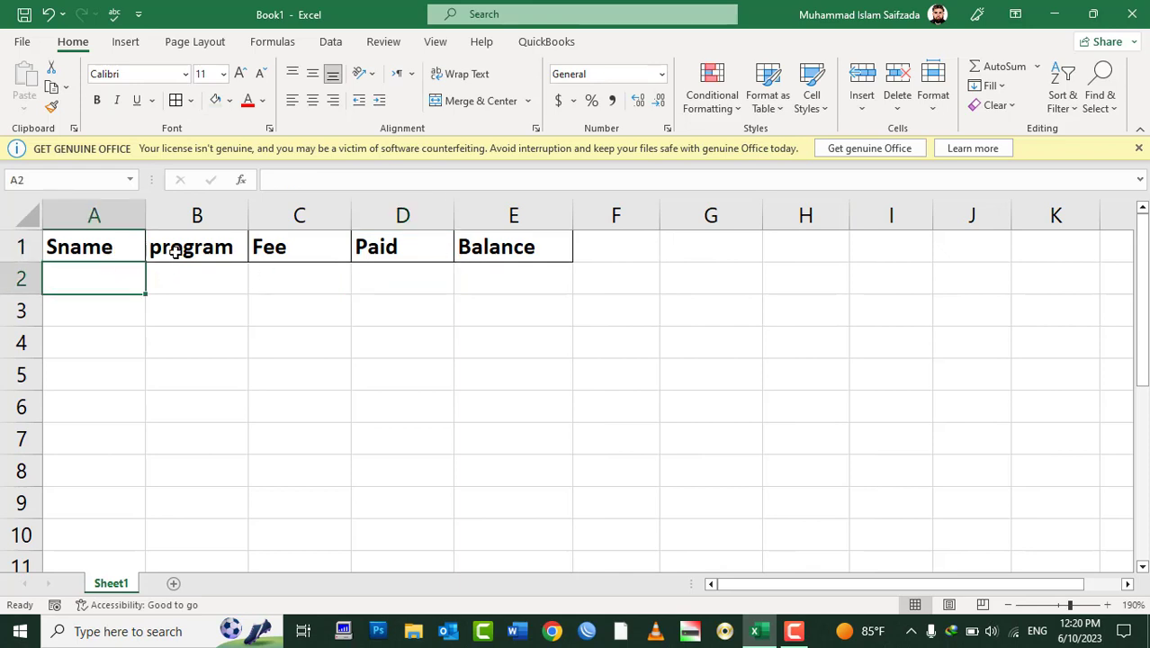
left_click(176, 252)
left_click(112, 308)
left_click(272, 252)
left_click(100, 313)
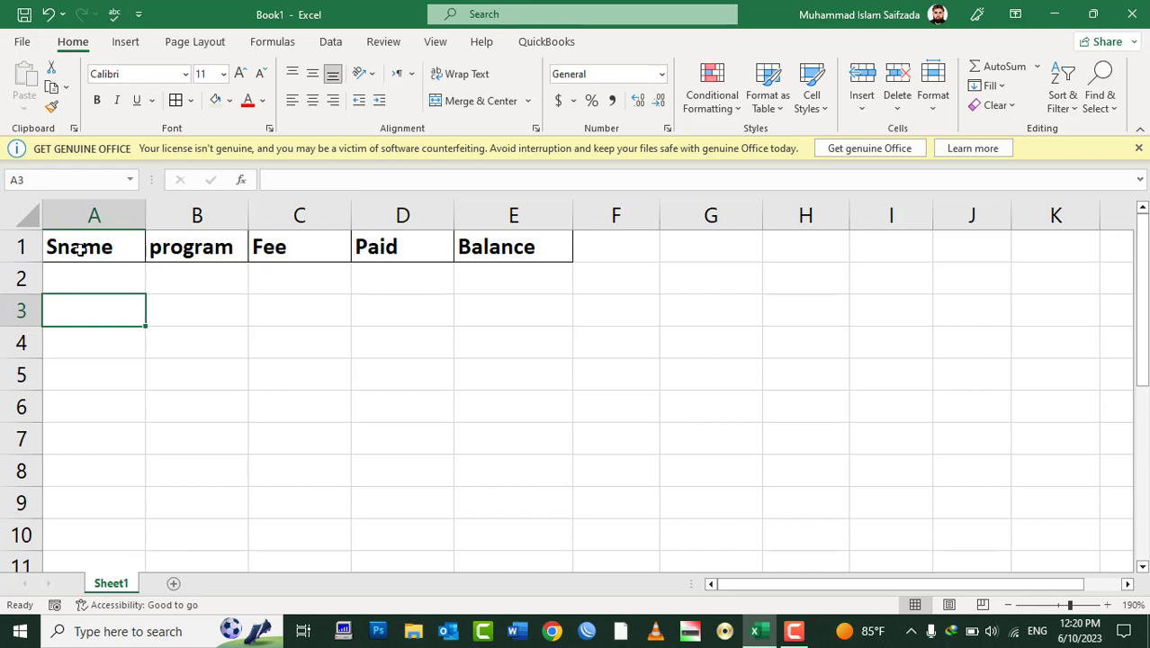
left_click_drag(79, 250, 531, 238)
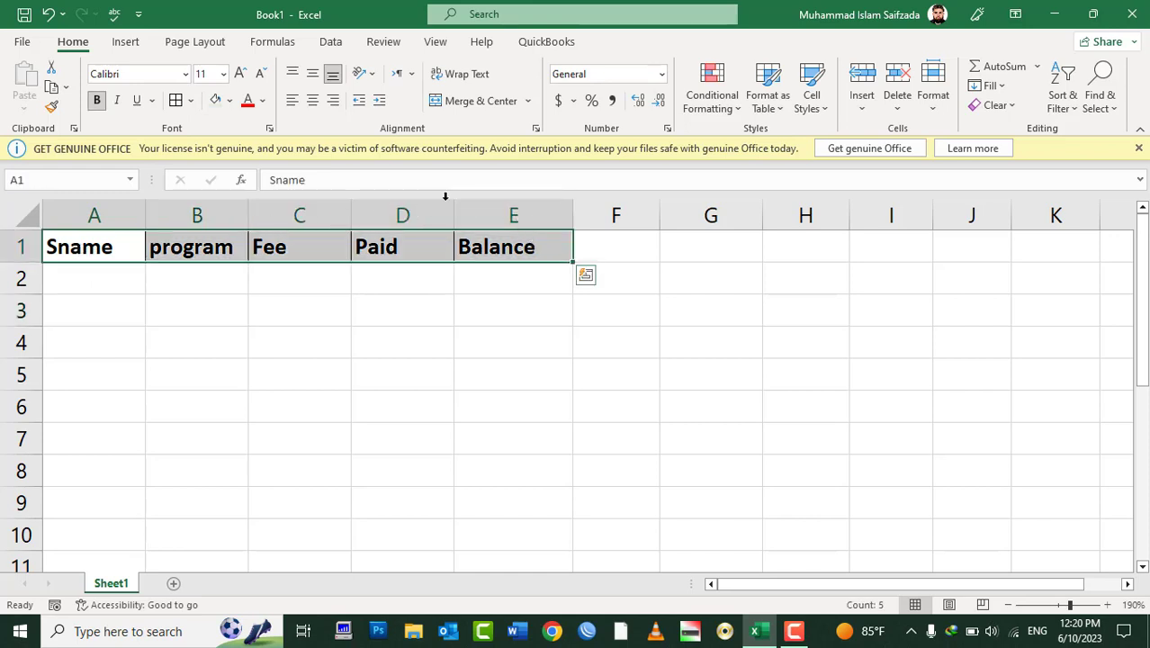
left_click(51, 93)
left_click(85, 284)
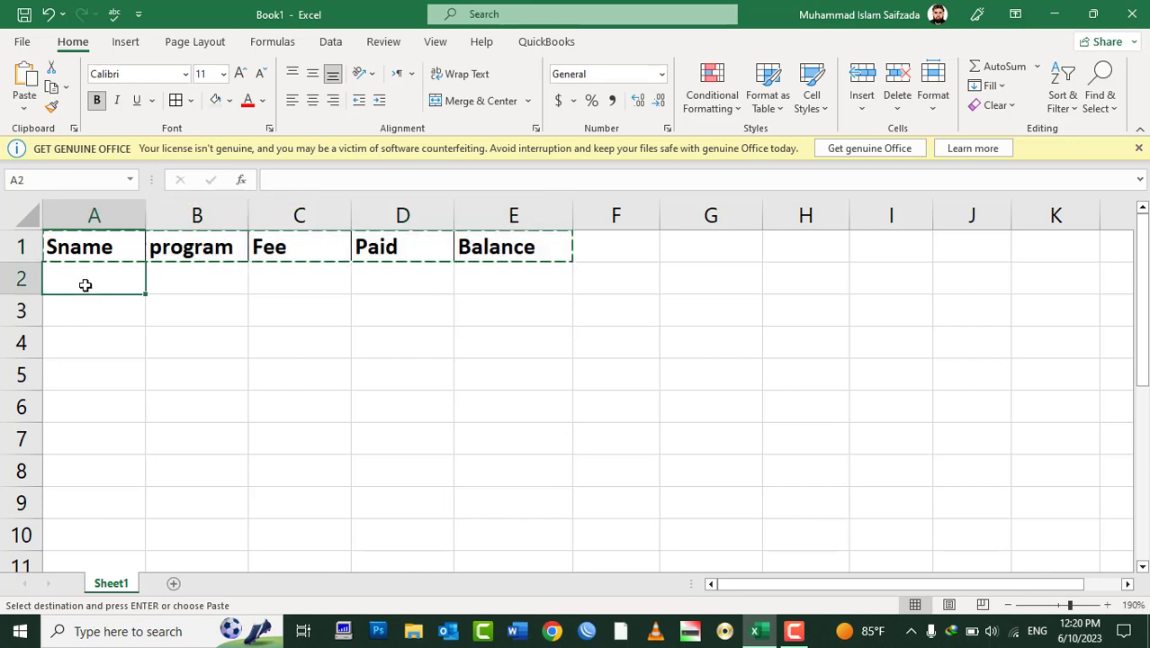
left_click(24, 108)
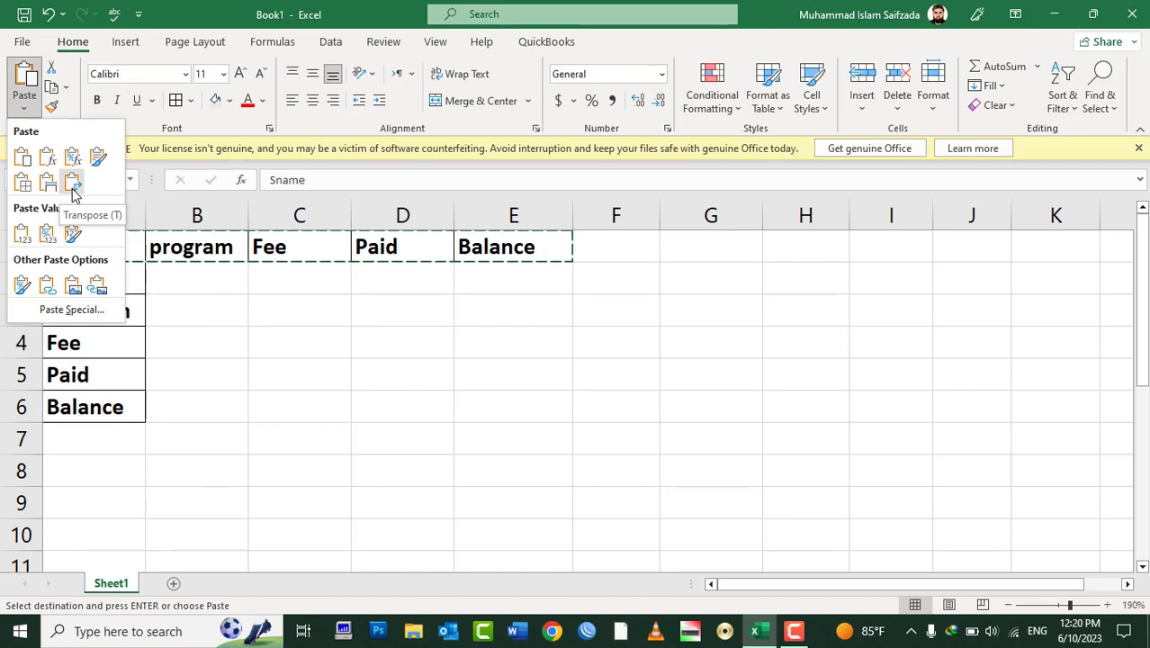
left_click(73, 185)
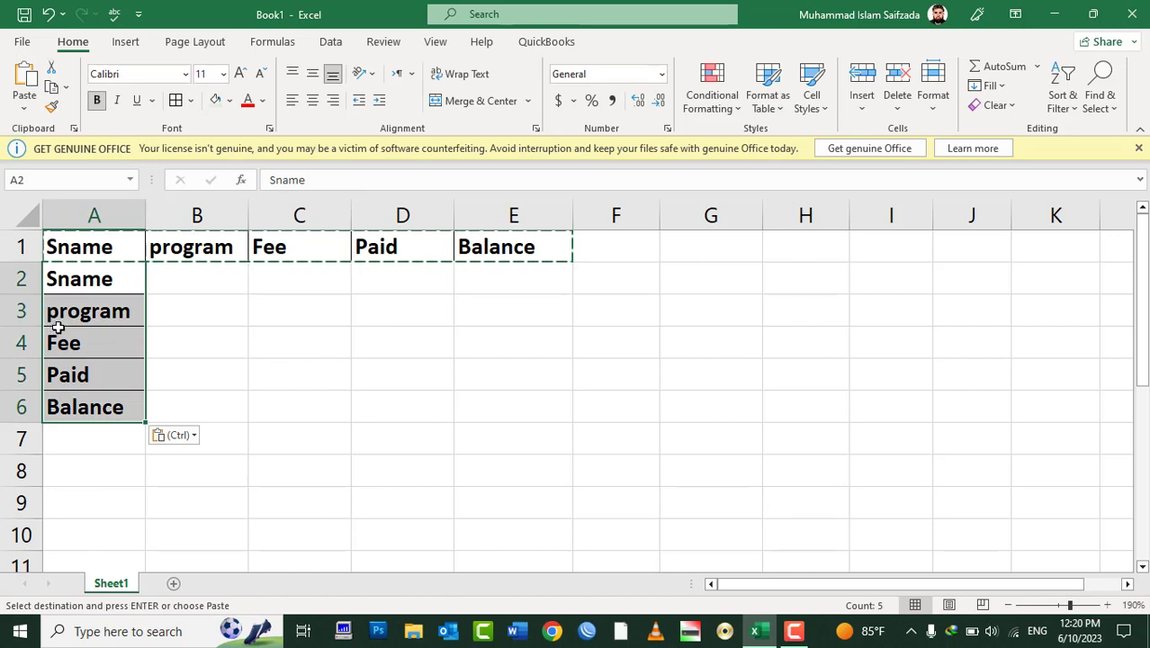
key("Escape")
left_click(25, 247)
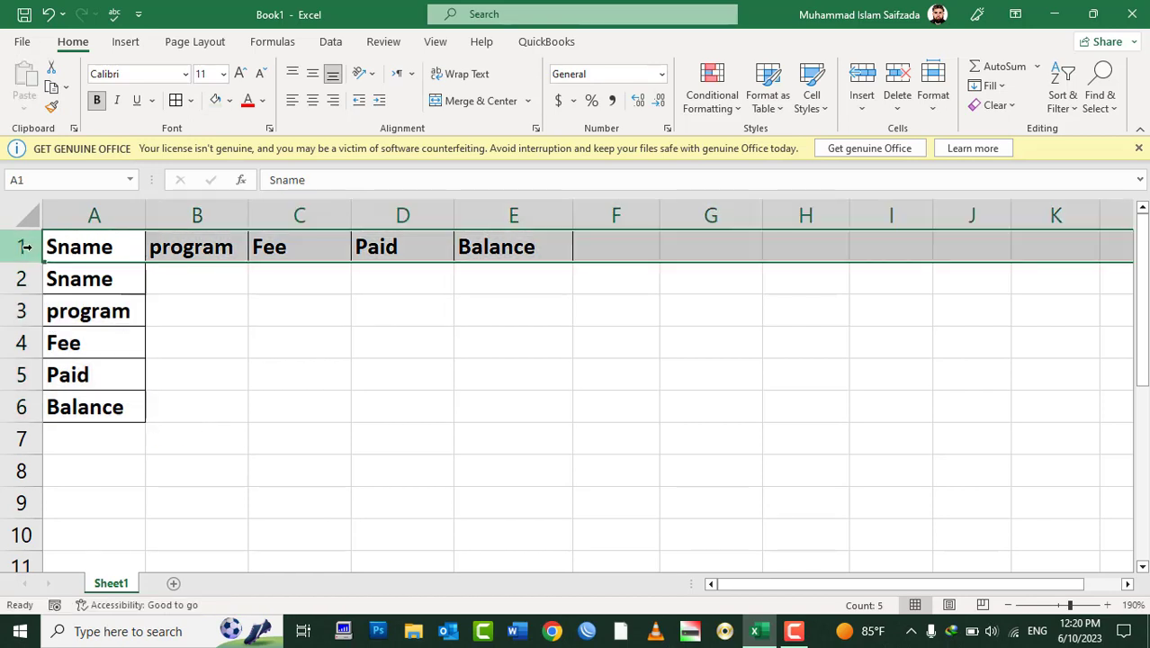
right_click(25, 246)
left_click(23, 245)
right_click(23, 245)
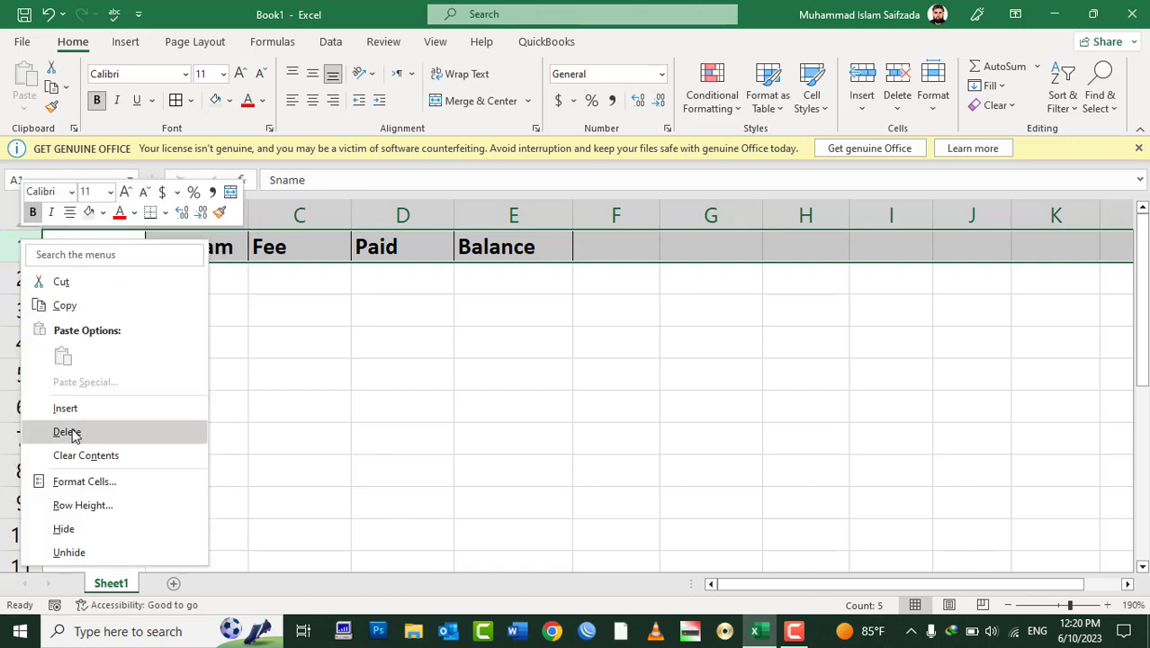
left_click(75, 433)
left_click(169, 300)
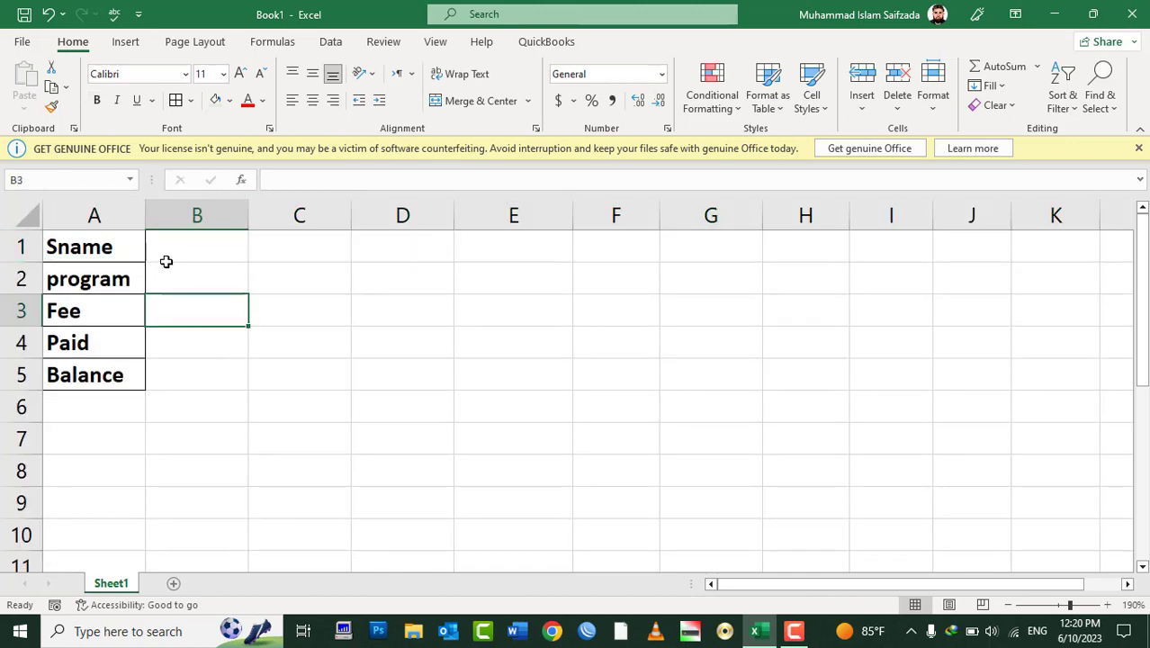
key("ctrl+z")
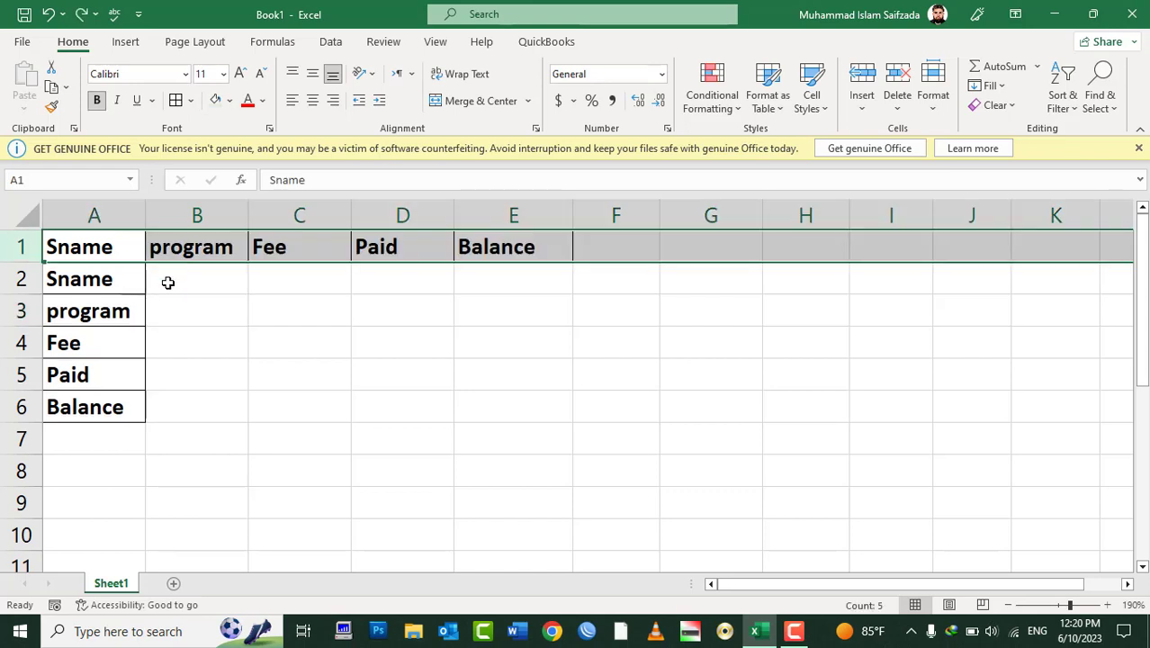
key("ctrl+z")
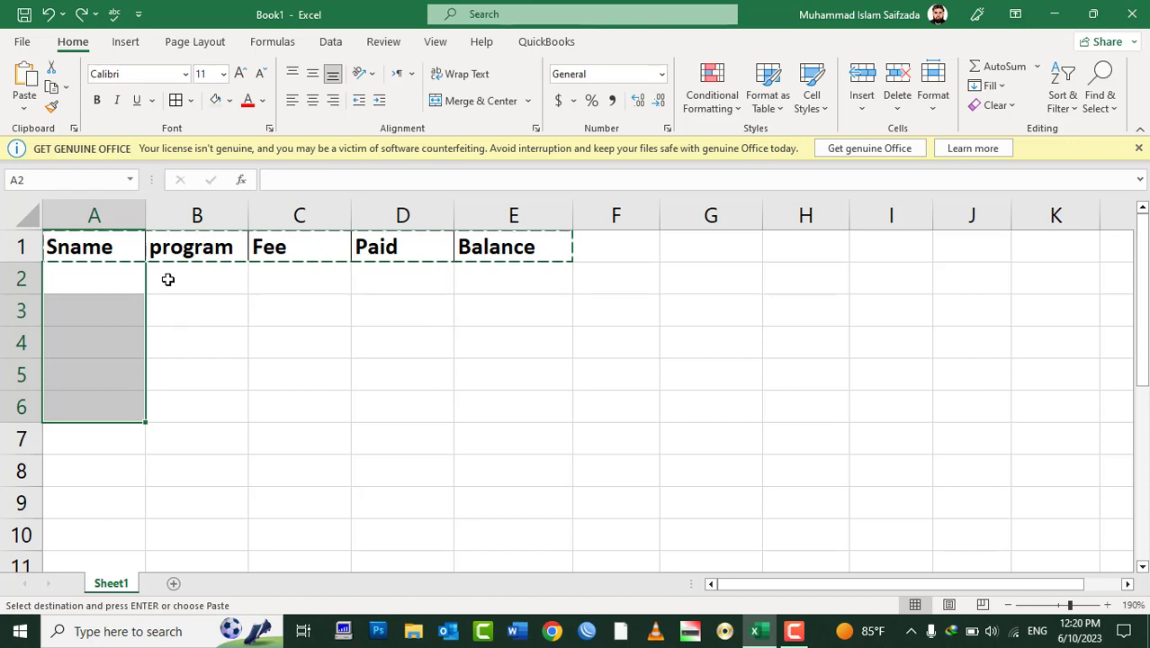
- Undo the leftover G1:K9 clearing and copy the fee table A1:E4
key("Escape")
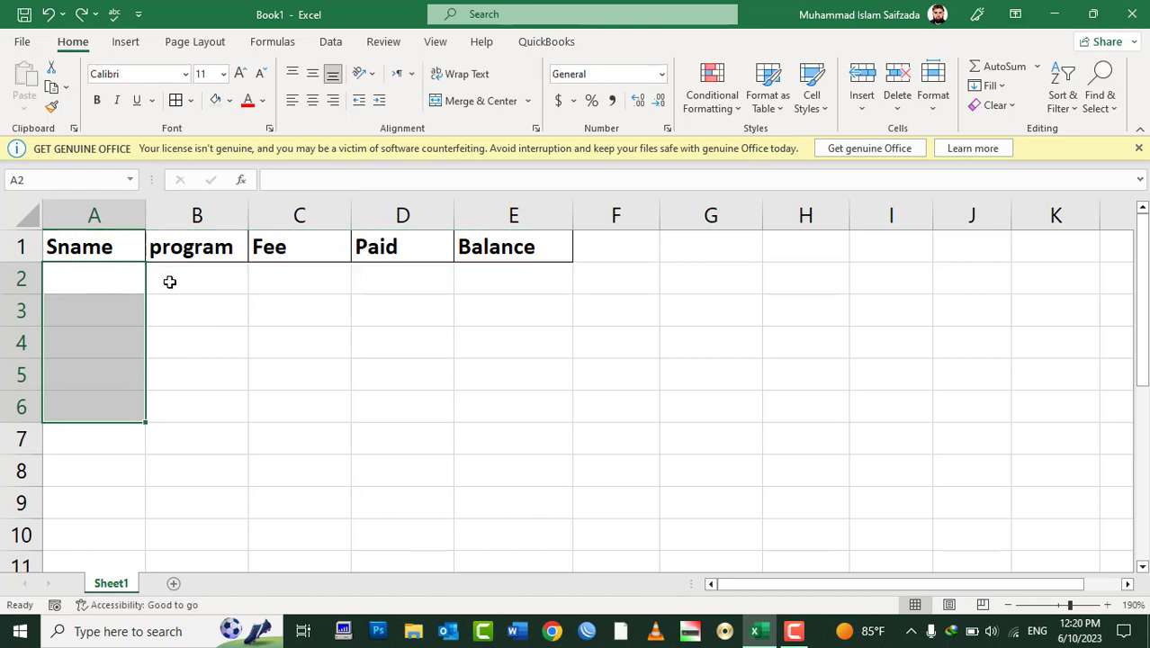
left_click(197, 302)
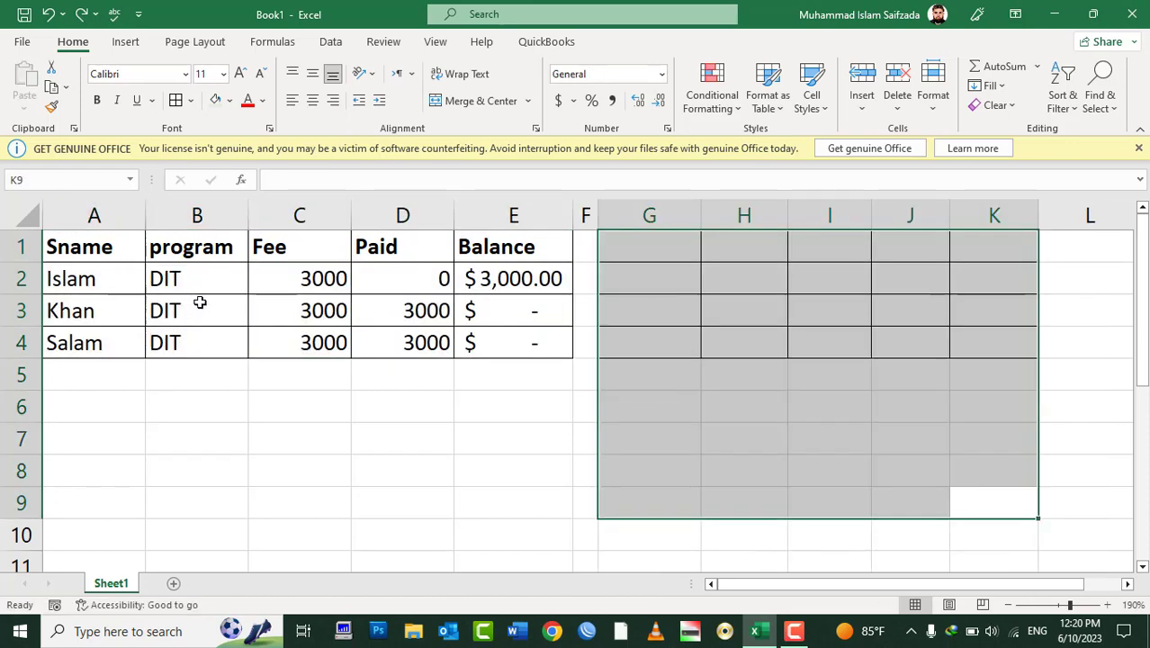
key("ctrl+z")
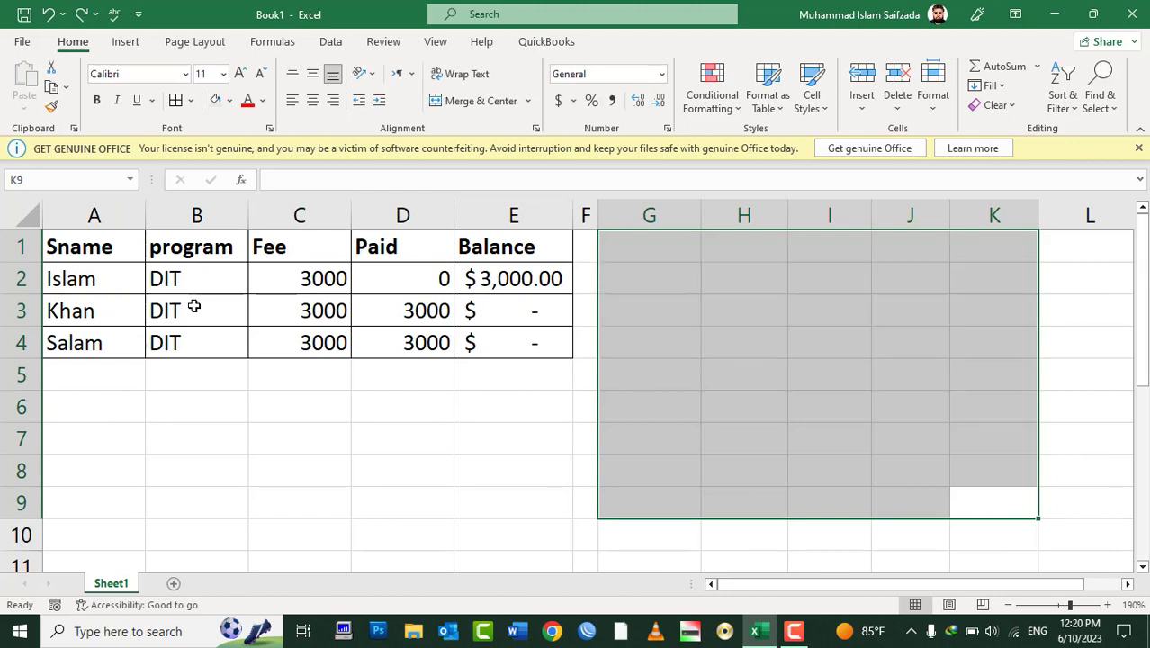
left_click_drag(108, 246, 478, 325)
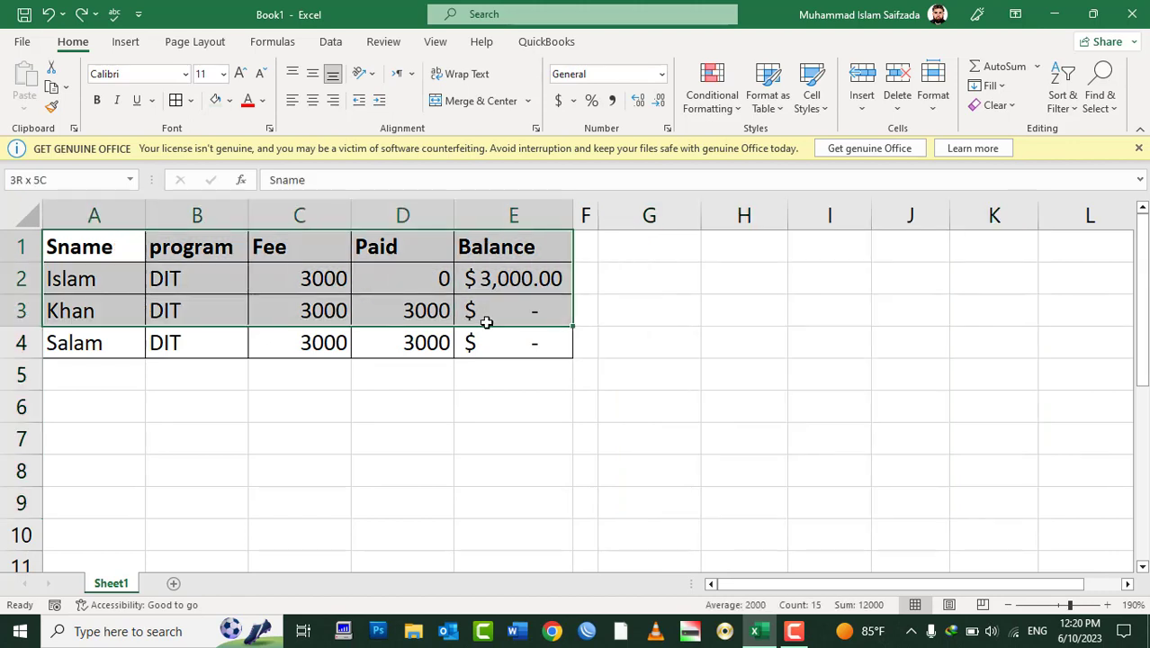
left_click(52, 86)
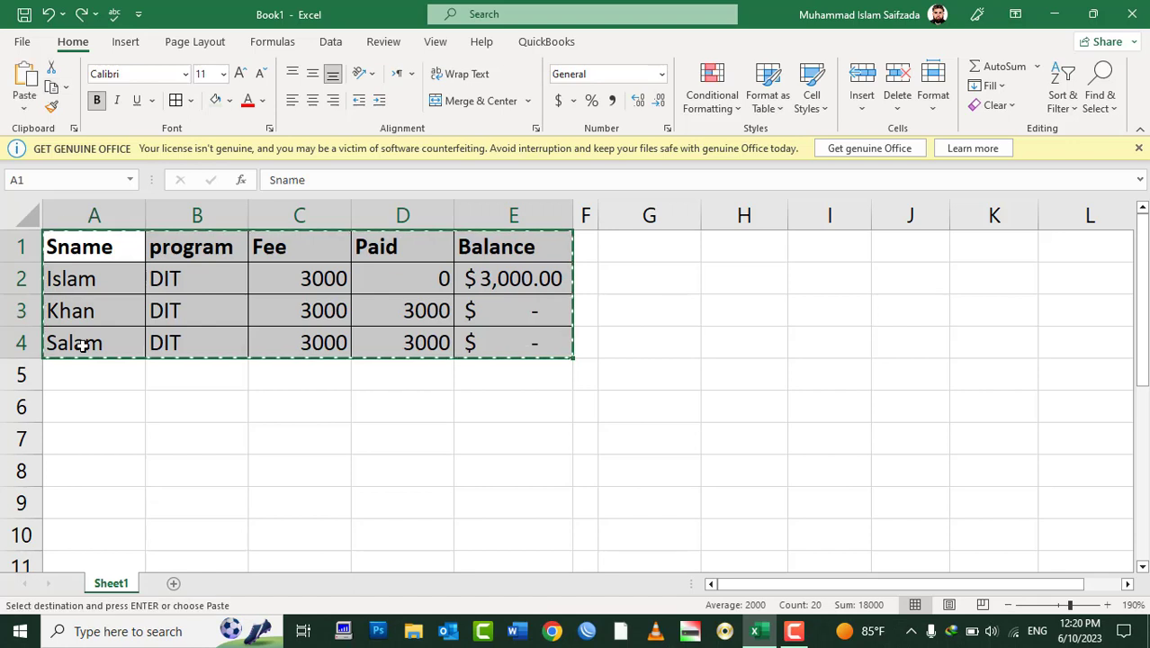
- Paste values only at A6, compare E2's formula with E7's plain value, then undo
left_click(84, 408)
left_click(26, 109)
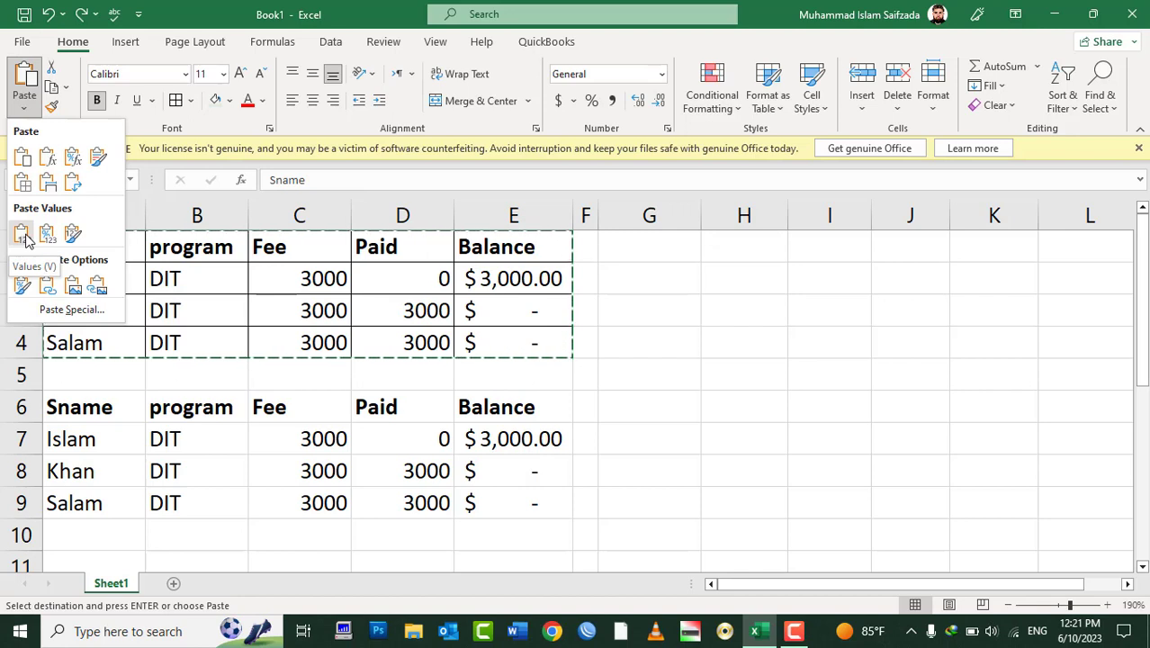
left_click(25, 236)
left_click(619, 364)
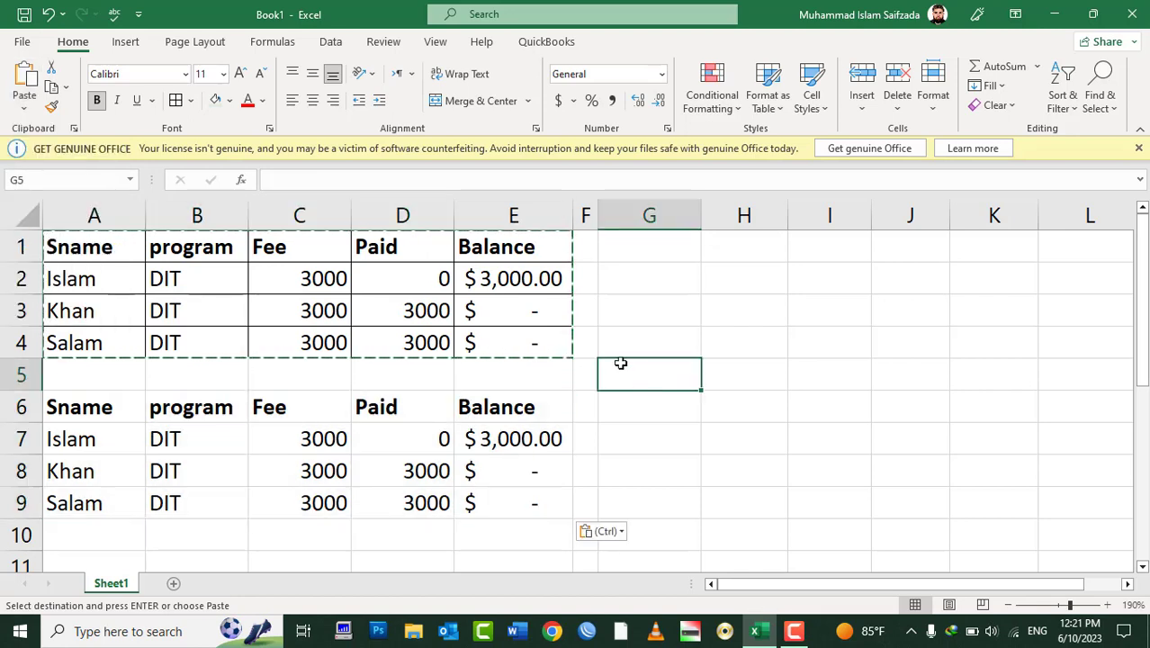
key("Escape")
left_click(525, 280)
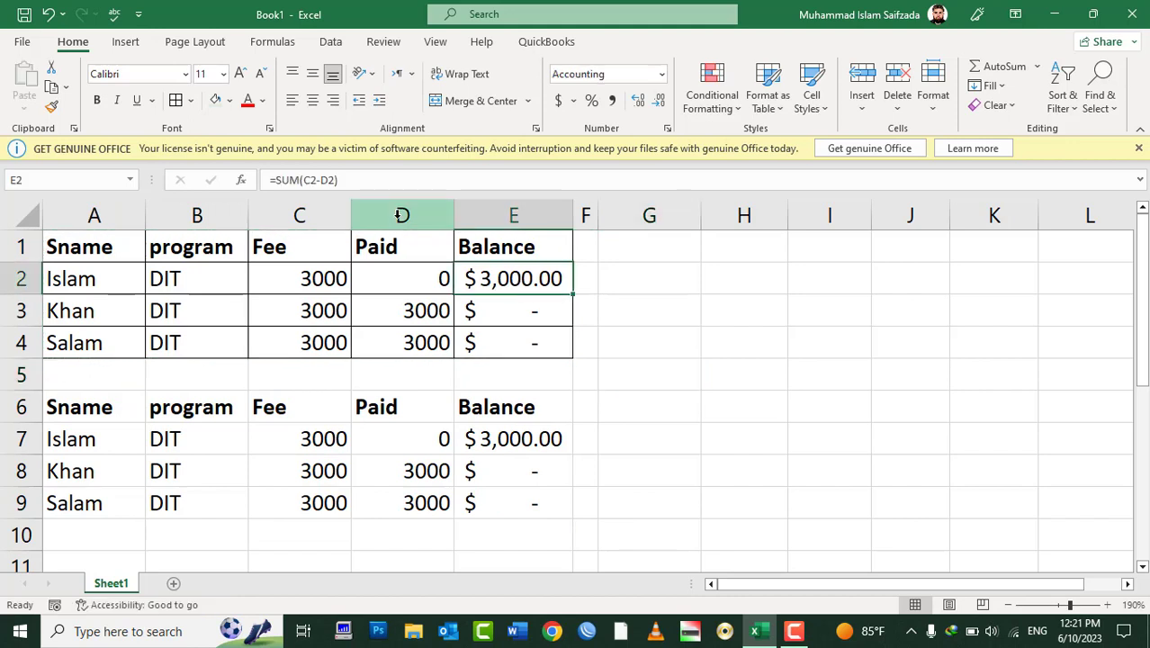
left_click(502, 443)
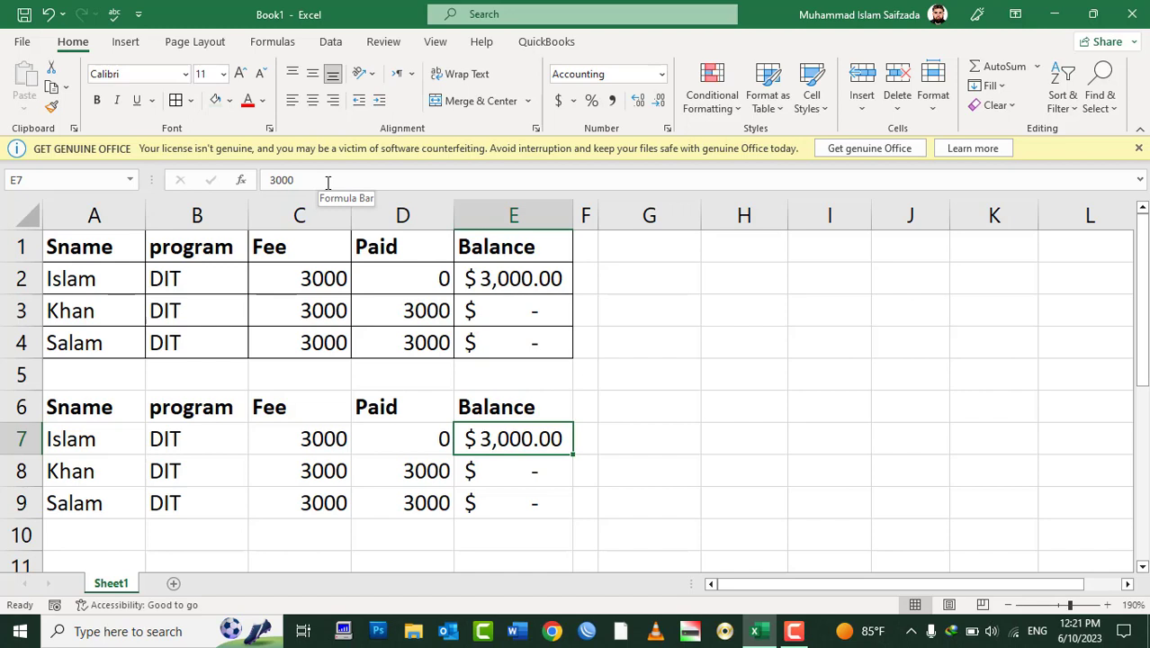
key("ctrl+z")
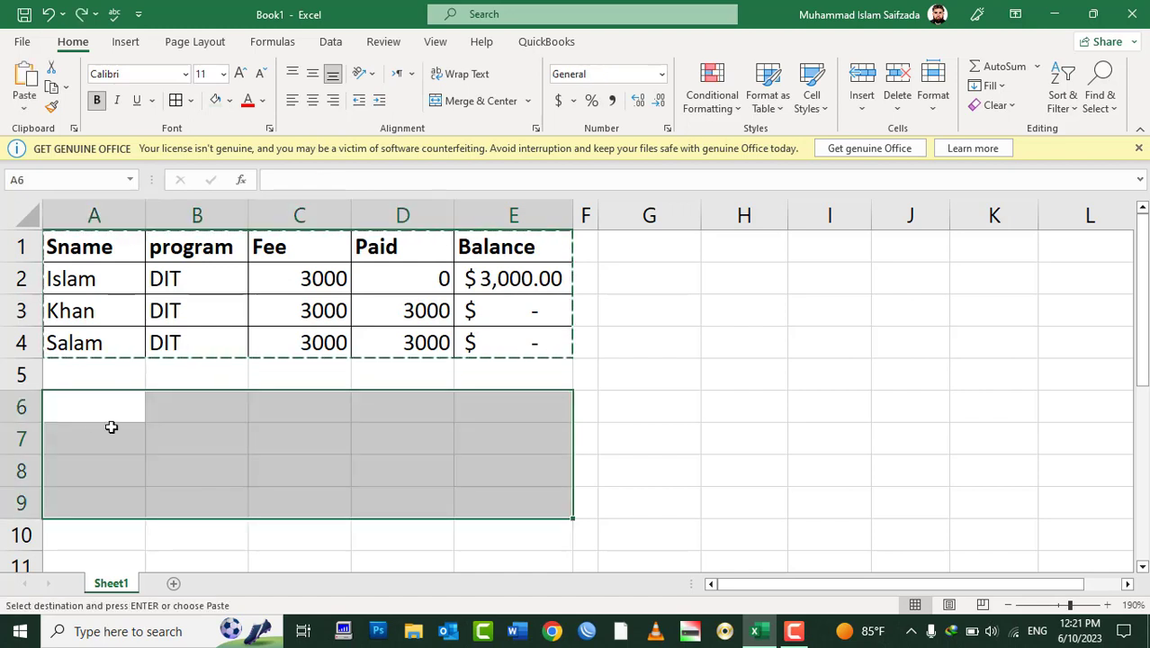
left_click(90, 410)
- Paste the fee table's values with number formatting into G1:K4
left_click(24, 108)
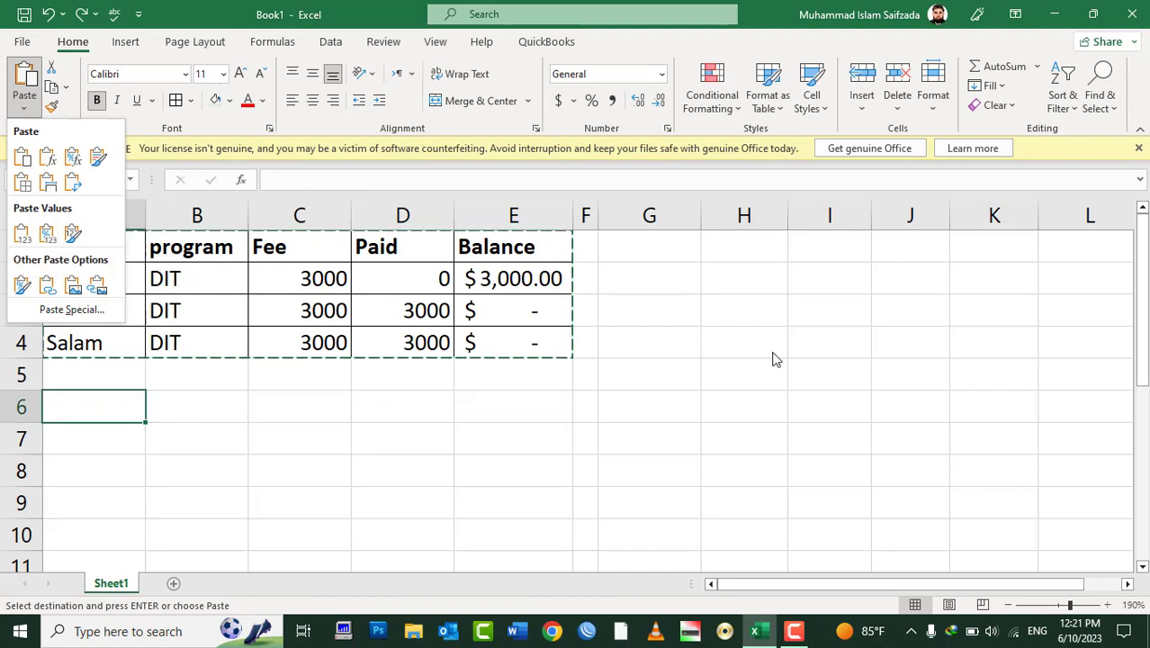
left_click(663, 253)
left_click(652, 251)
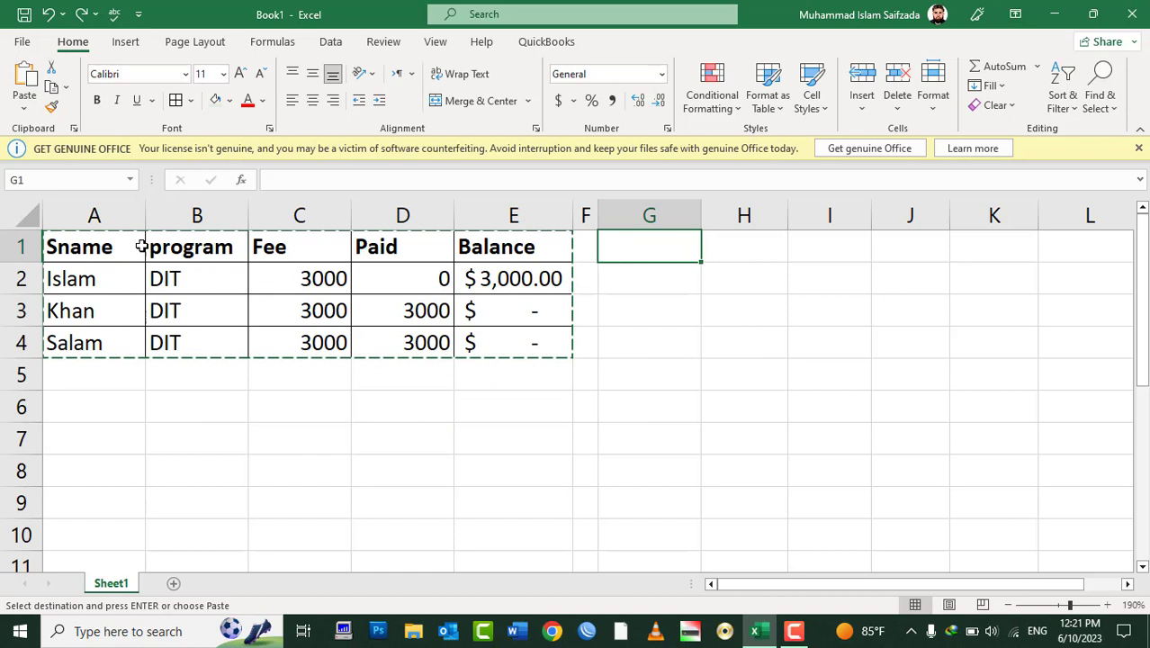
left_click(24, 108)
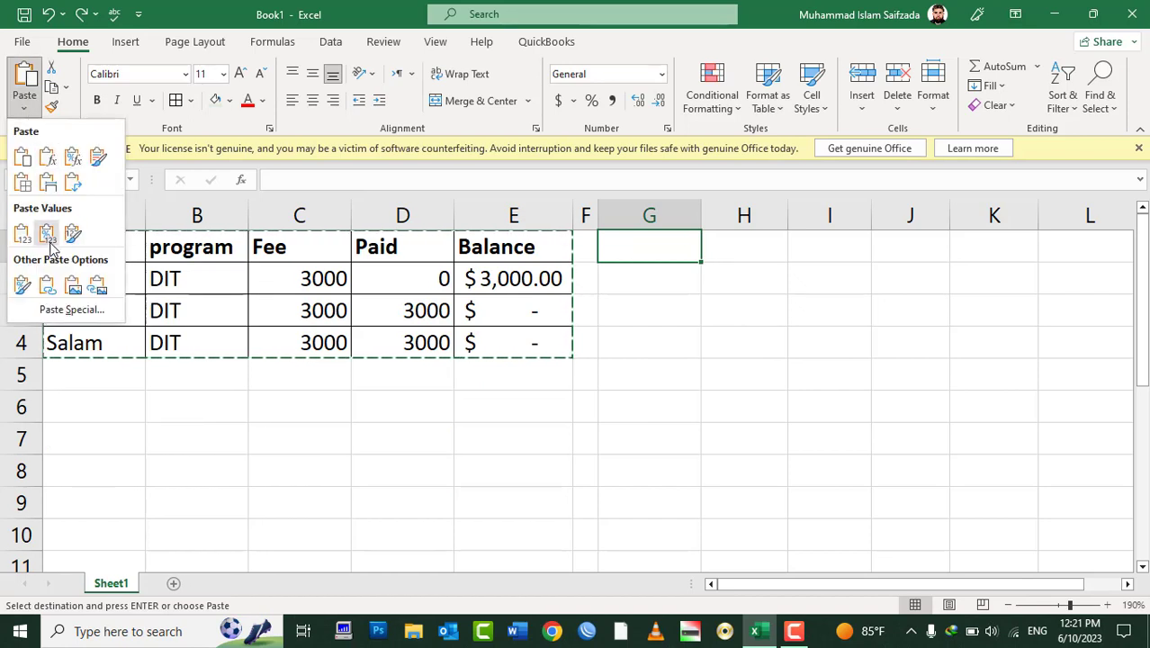
left_click(47, 237)
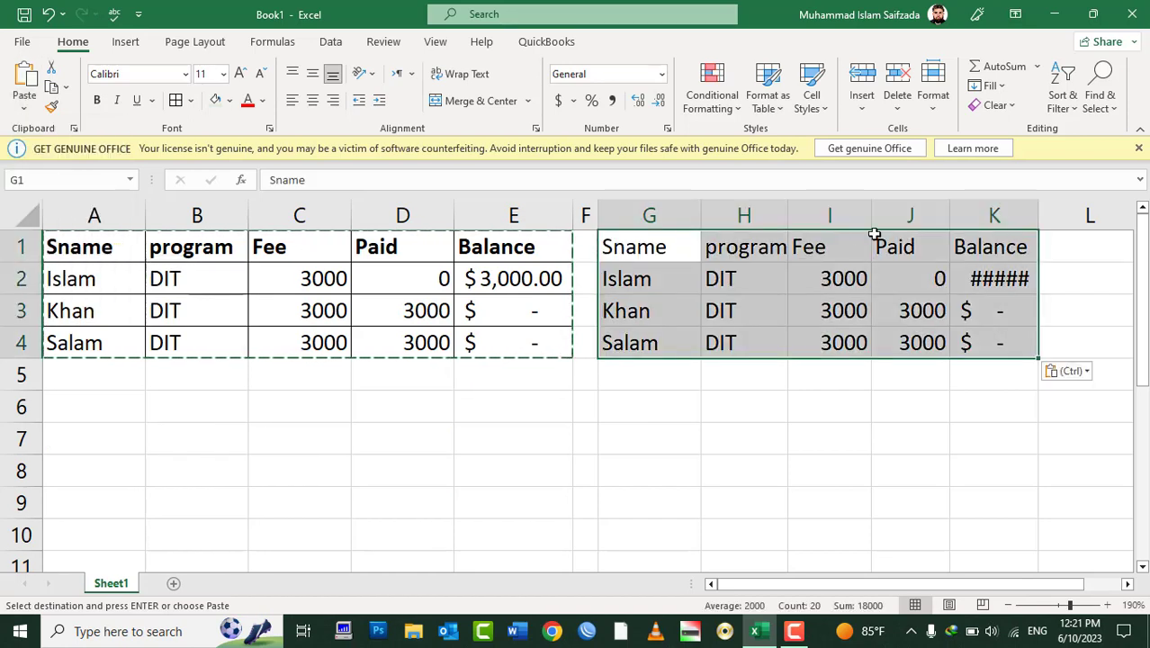
- Autofit column K so the balances in K2:K4 display, then pick A6
double_click(1038, 215)
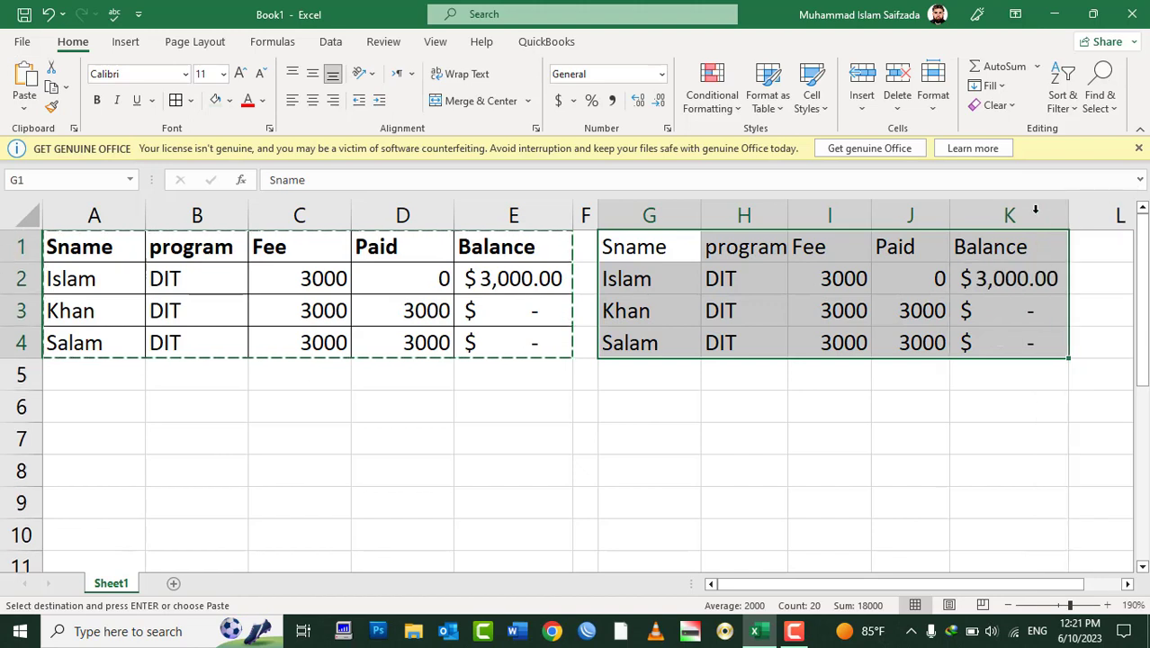
left_click(1026, 279)
left_click(1005, 308)
left_click(1003, 341)
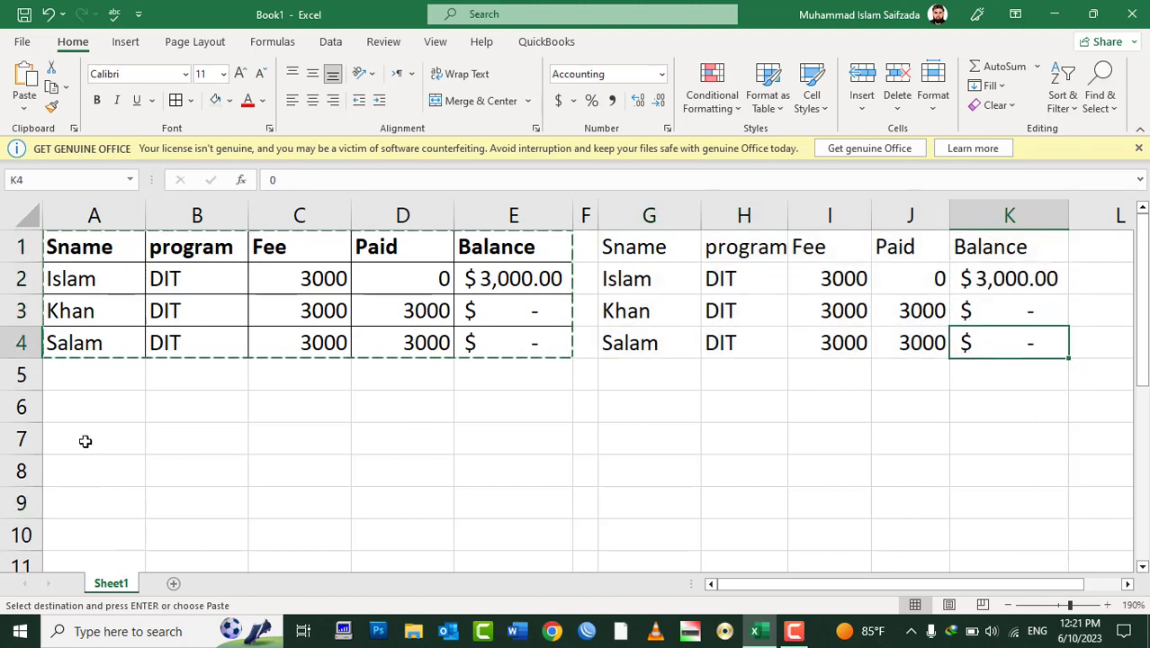
left_click(81, 414)
left_click(25, 108)
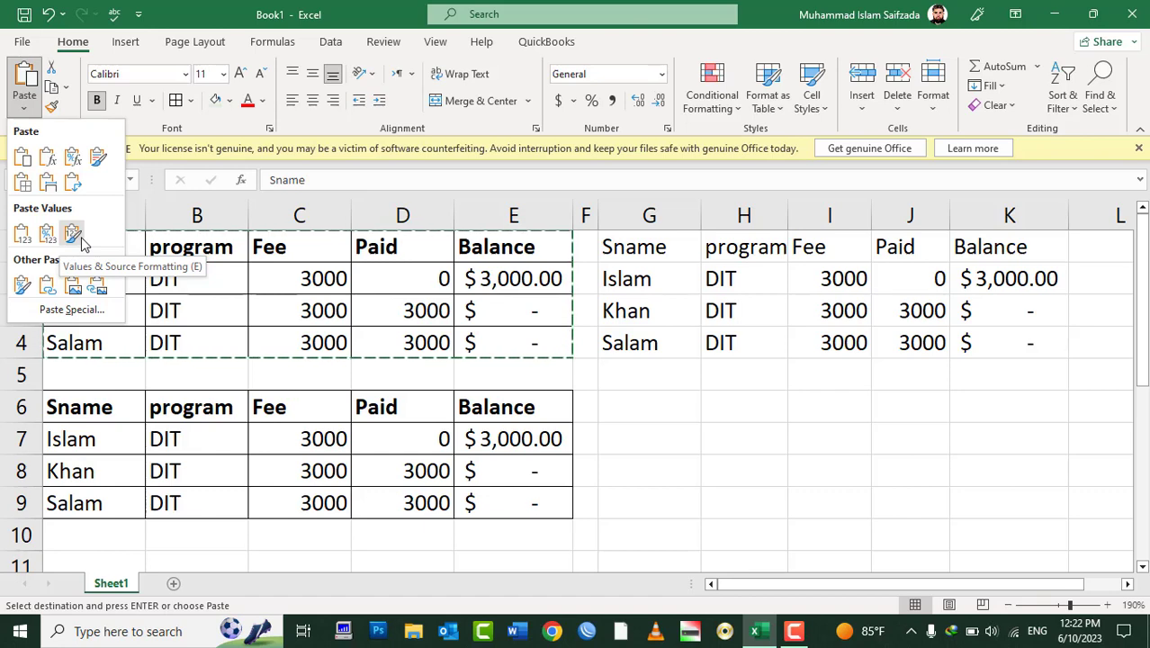
- Paste values with source formatting at A6 and check E7's fixed 3000 balance
left_click(81, 242)
left_click(504, 443)
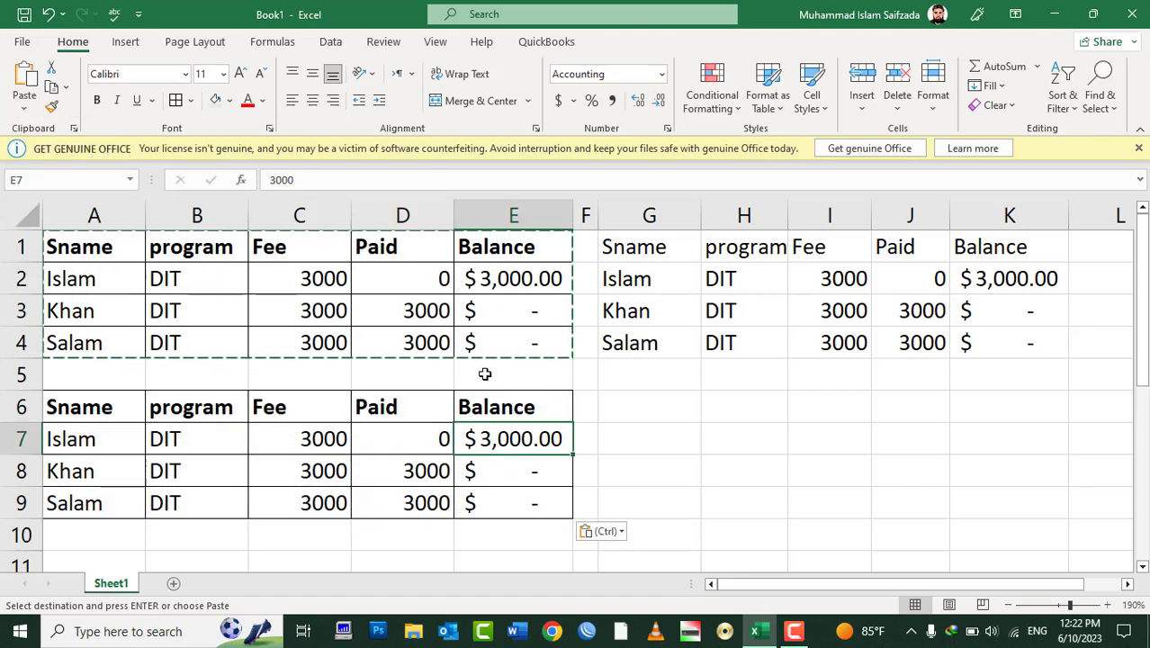
left_click(478, 393)
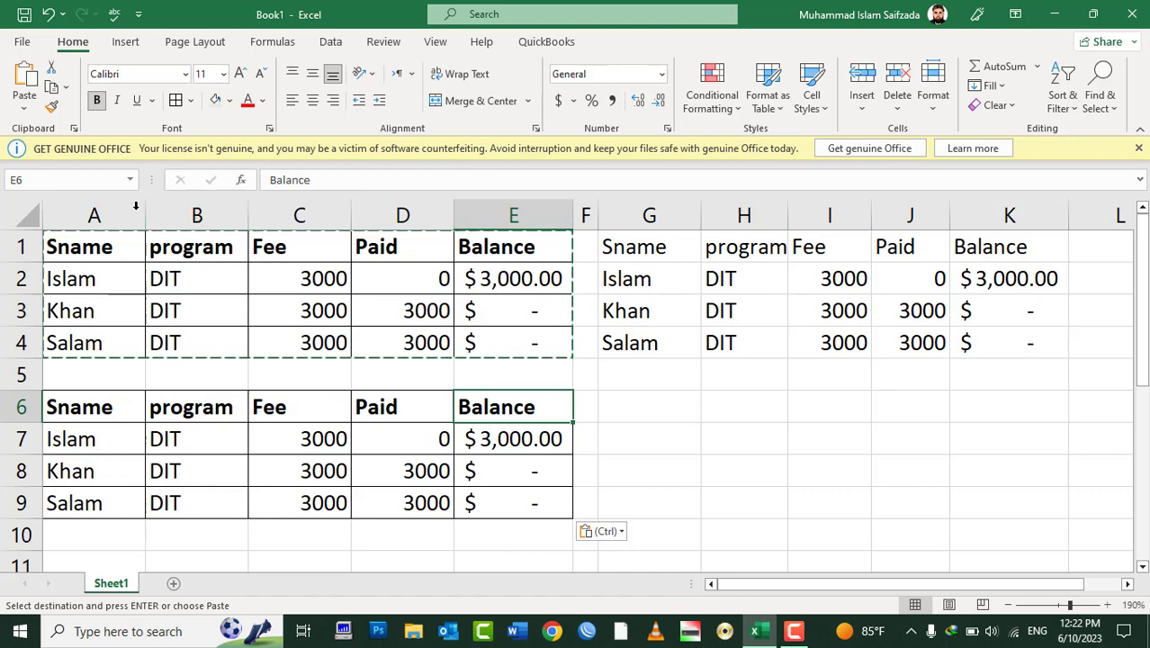
key("Escape")
- Copy the fee table A1:E4 and choose G6 as the destination
left_click(601, 404)
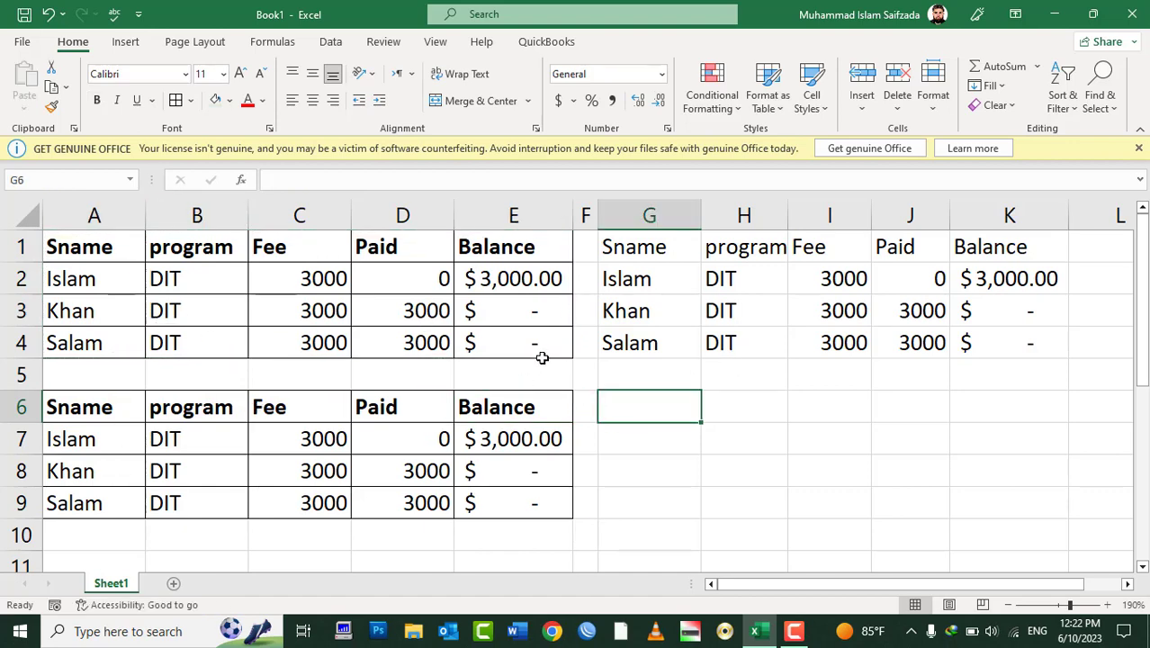
mouse_move(542, 355)
left_mouse_down()
mouse_move(191, 310)
mouse_move(72, 247)
left_mouse_up()
key("ctrl+c")
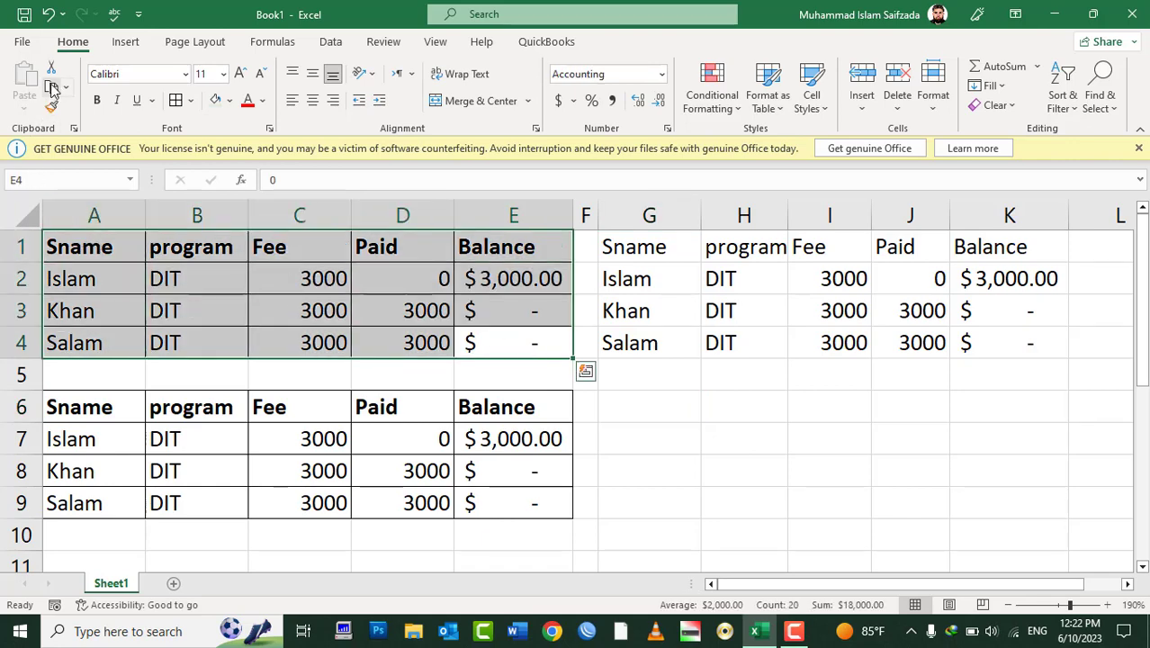
left_click(636, 403)
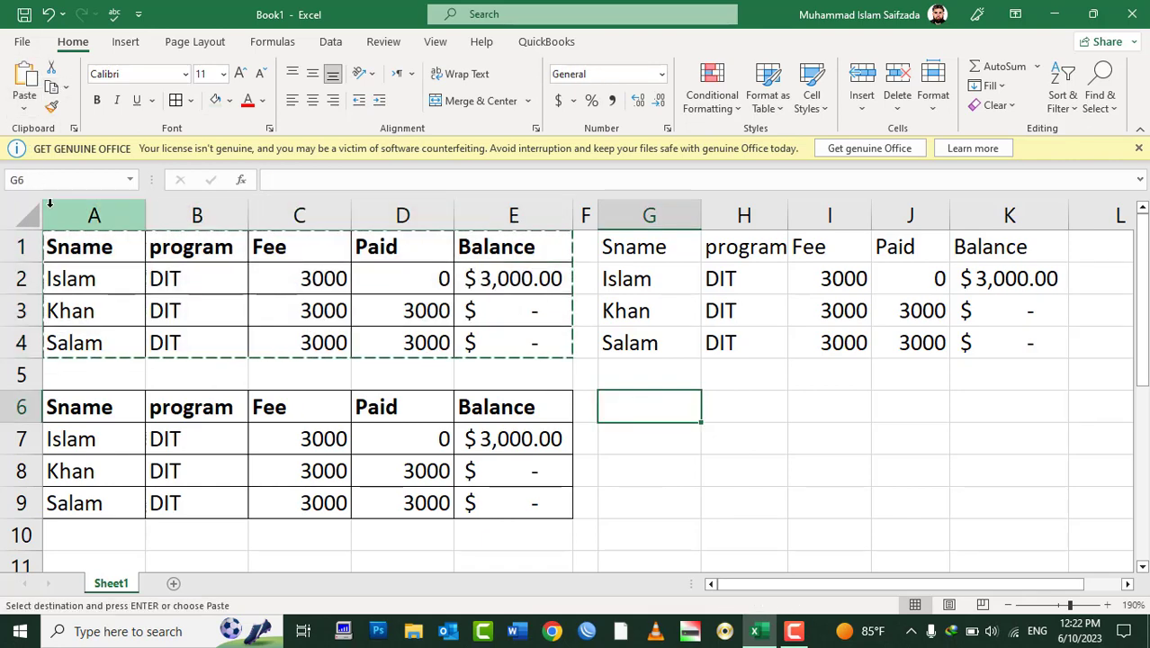
- Paste only the table formatting into G6:K9, check header row 1, and return to G6
left_click(24, 107)
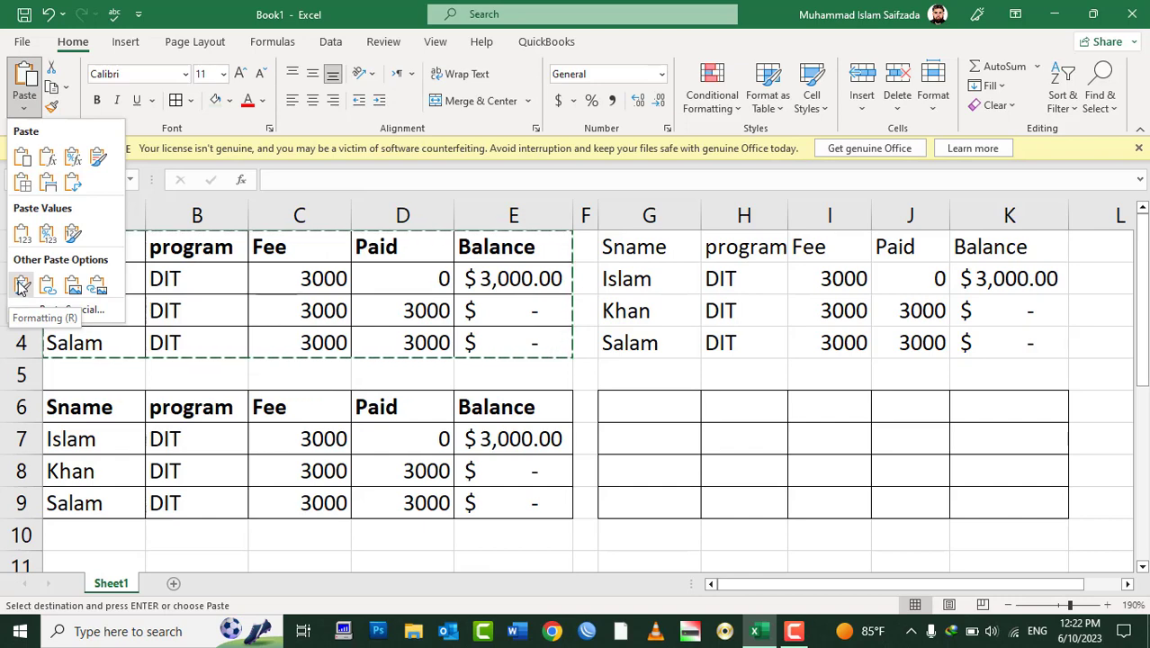
left_click(18, 283)
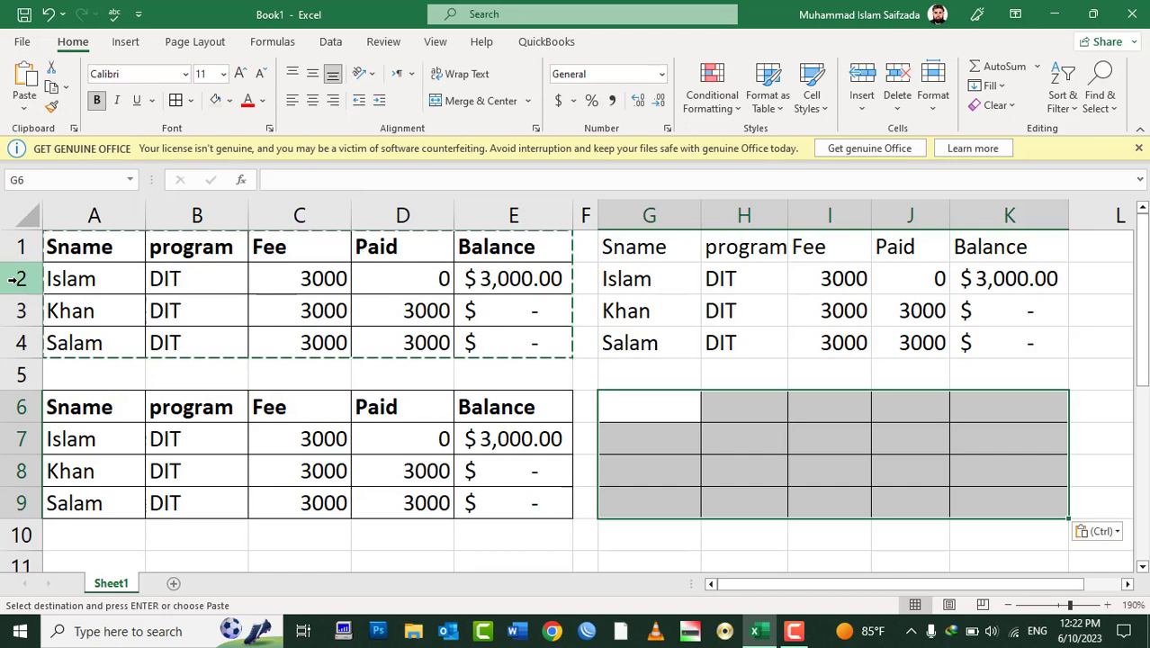
left_click(90, 249)
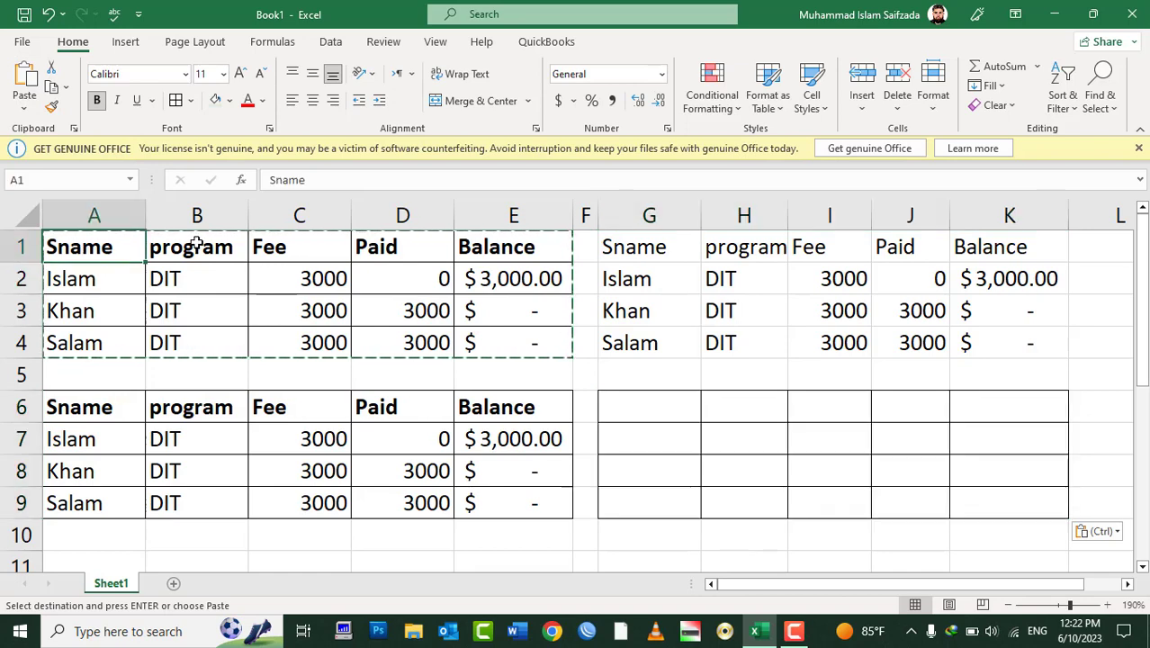
left_click(160, 250)
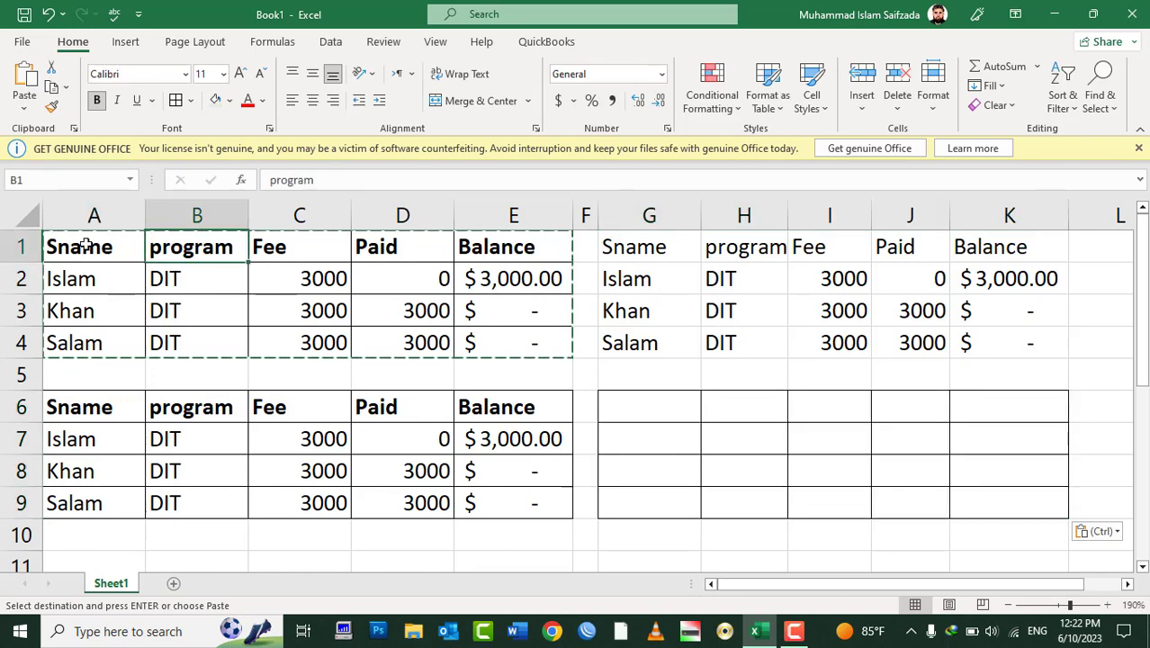
left_click(21, 247)
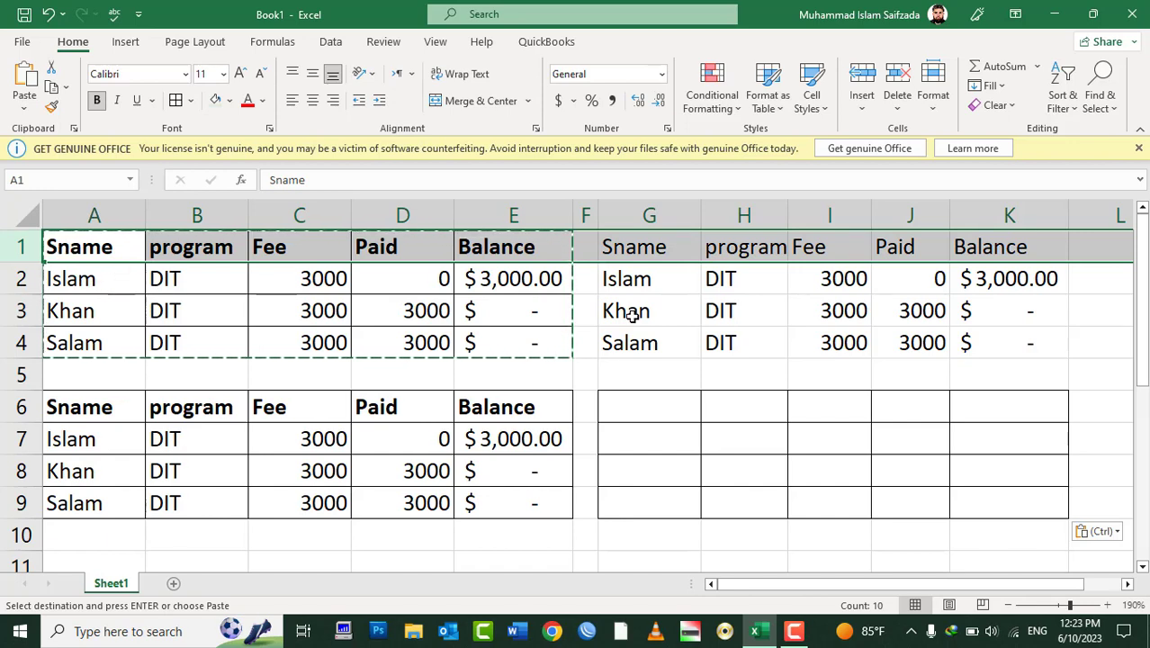
left_click(628, 408)
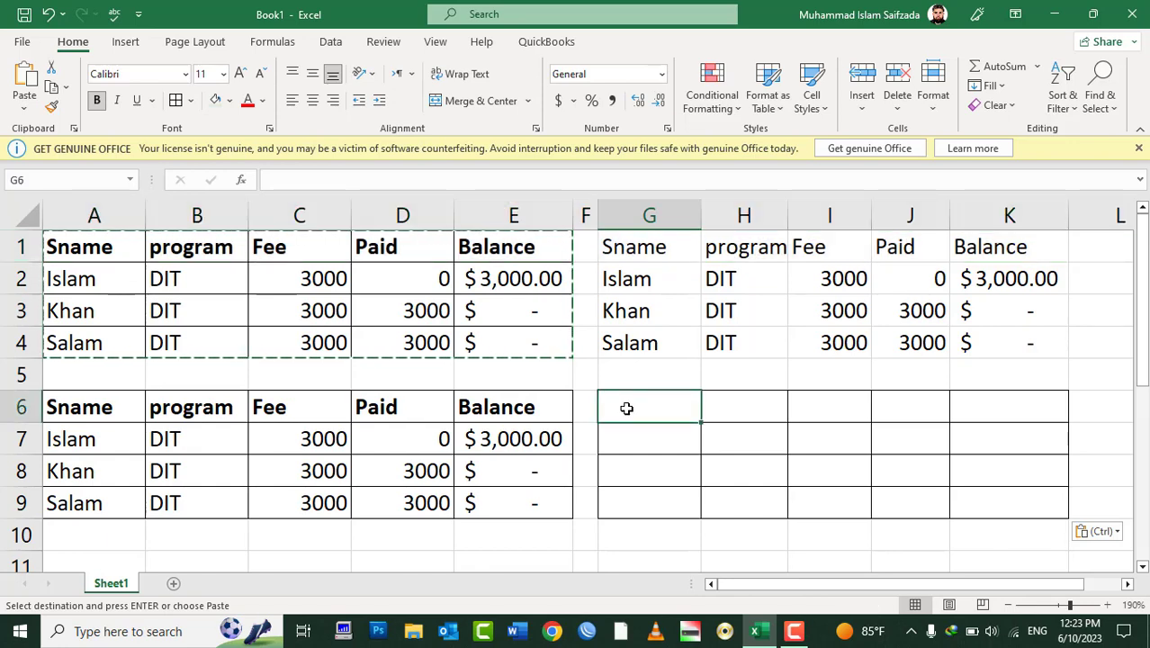
- Enter the headings Item in G6 and Cost in H6
key("Escape")
type("Item")
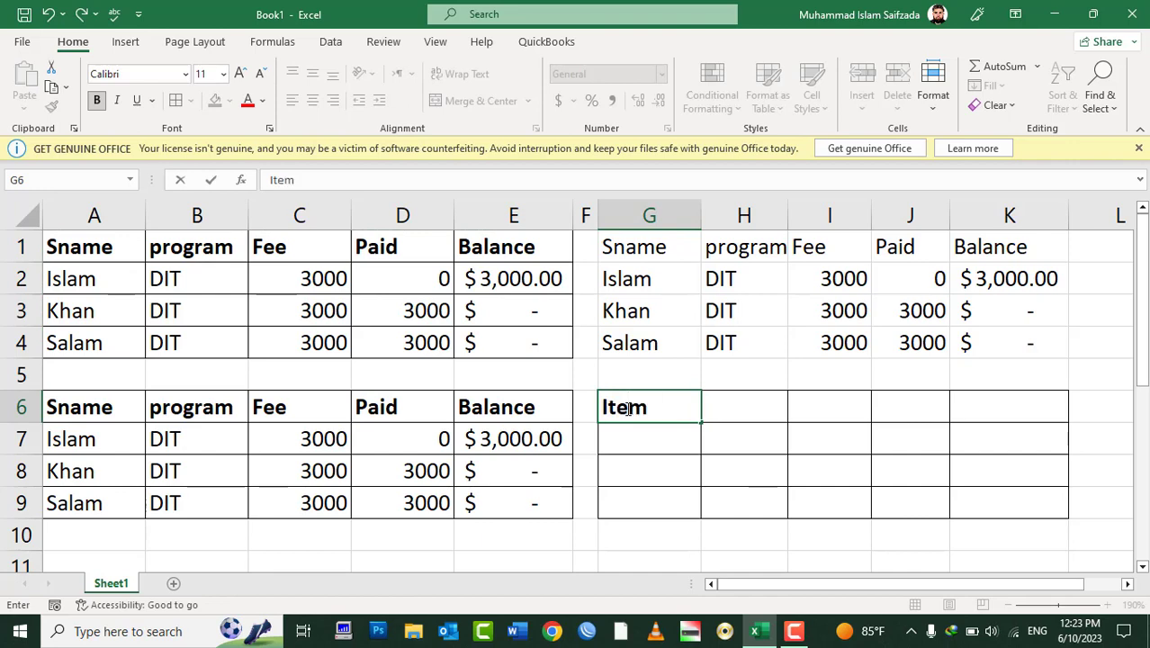
type(" Na")
key("BackSpace")
key("BackSpace")
key("Tab")
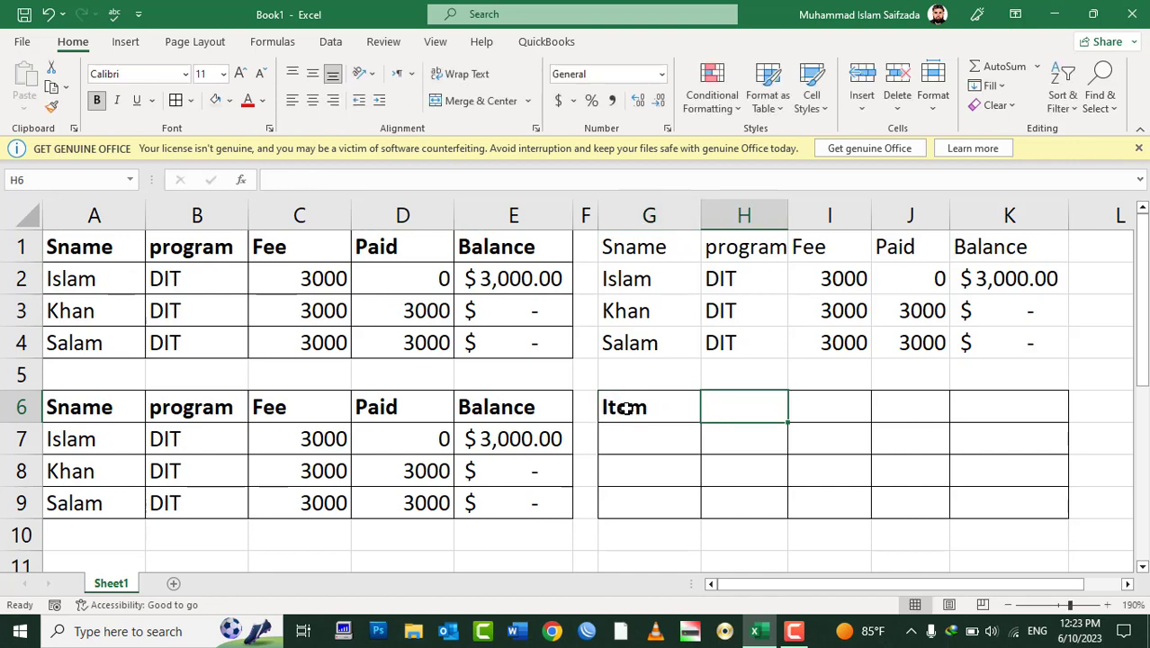
type("Cost")
key("Tab")
- Add Qty, CPU and Monitor entries, then undo them
type("Q")
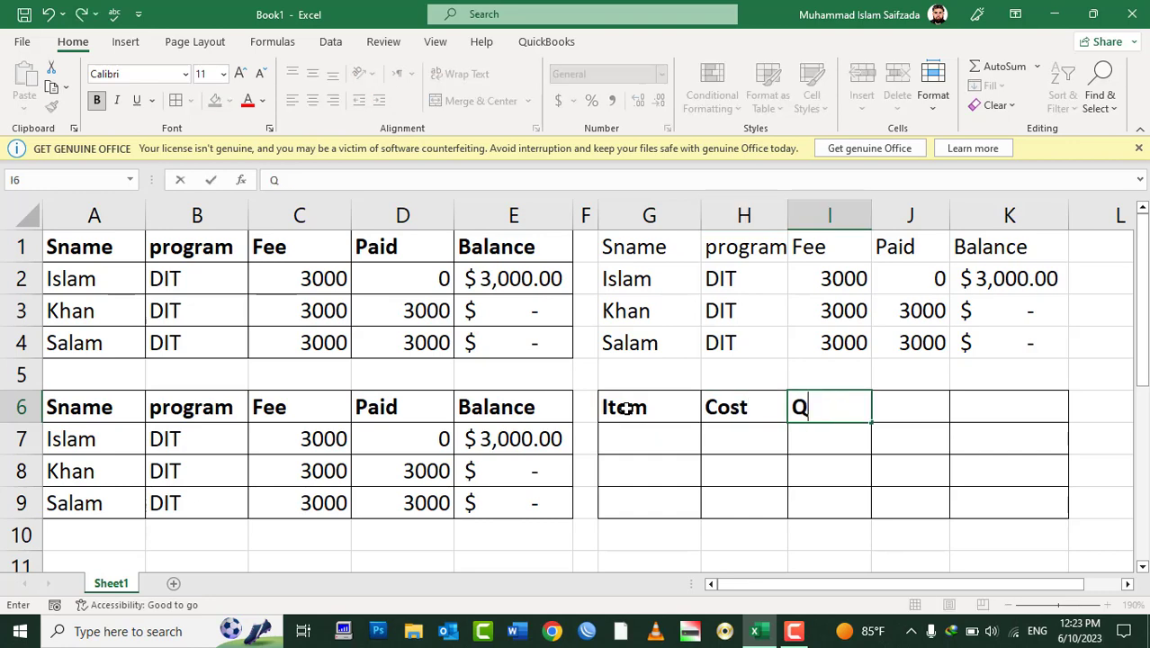
type("ty")
key("Return")
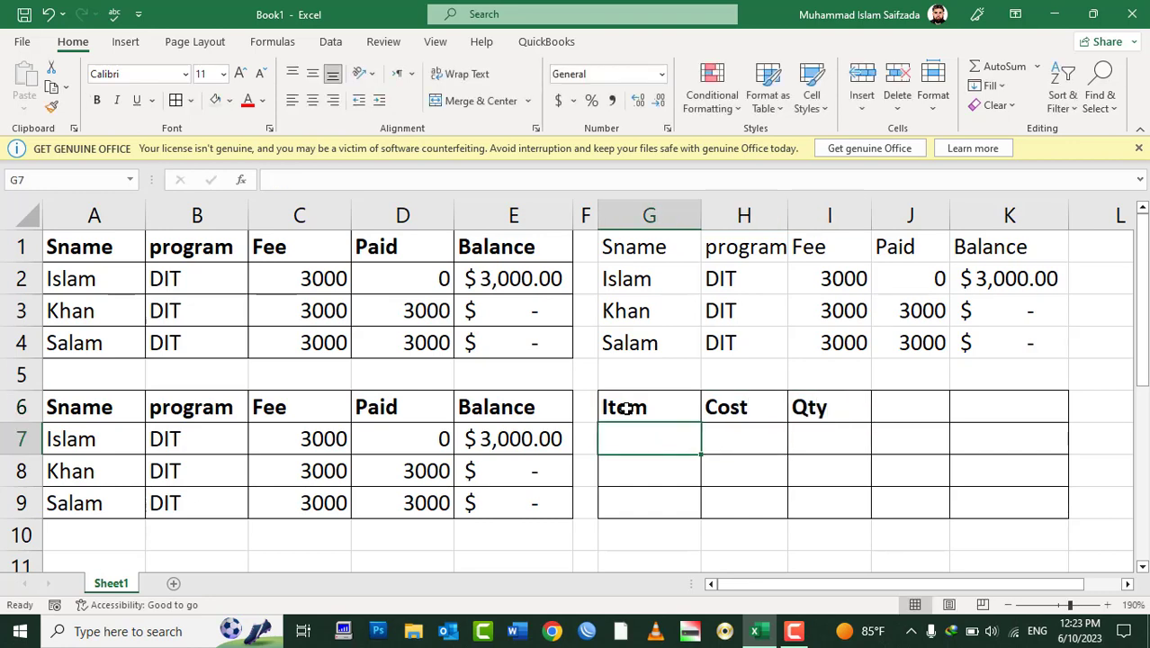
type("CPU")
key("Return")
type("Monitor")
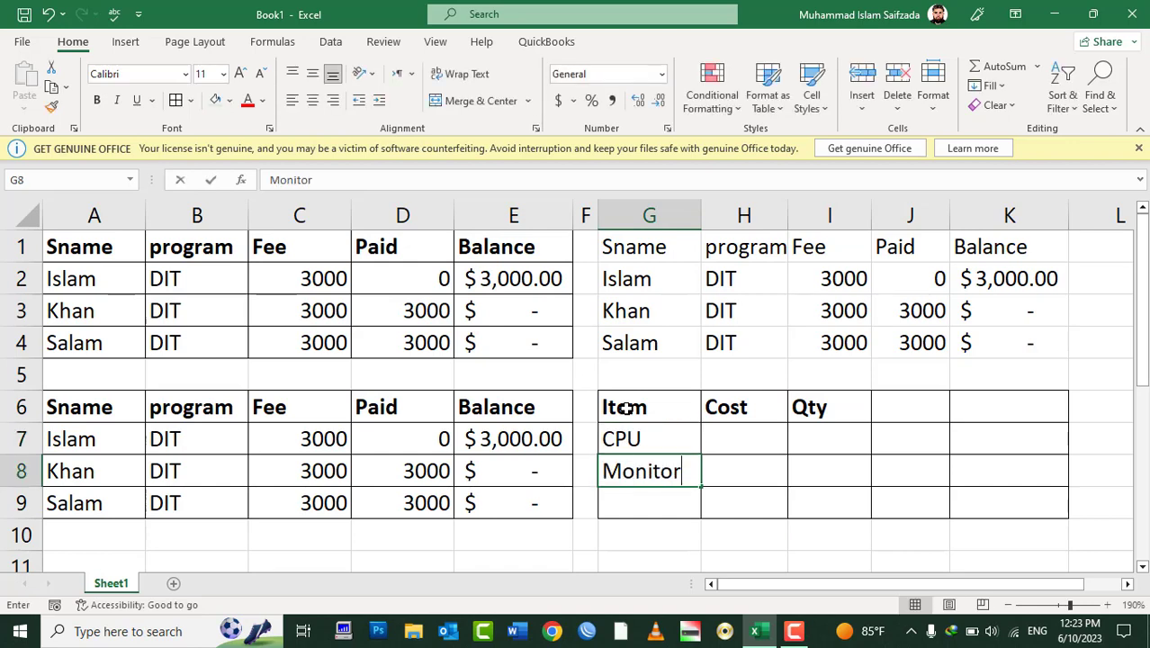
key("Return")
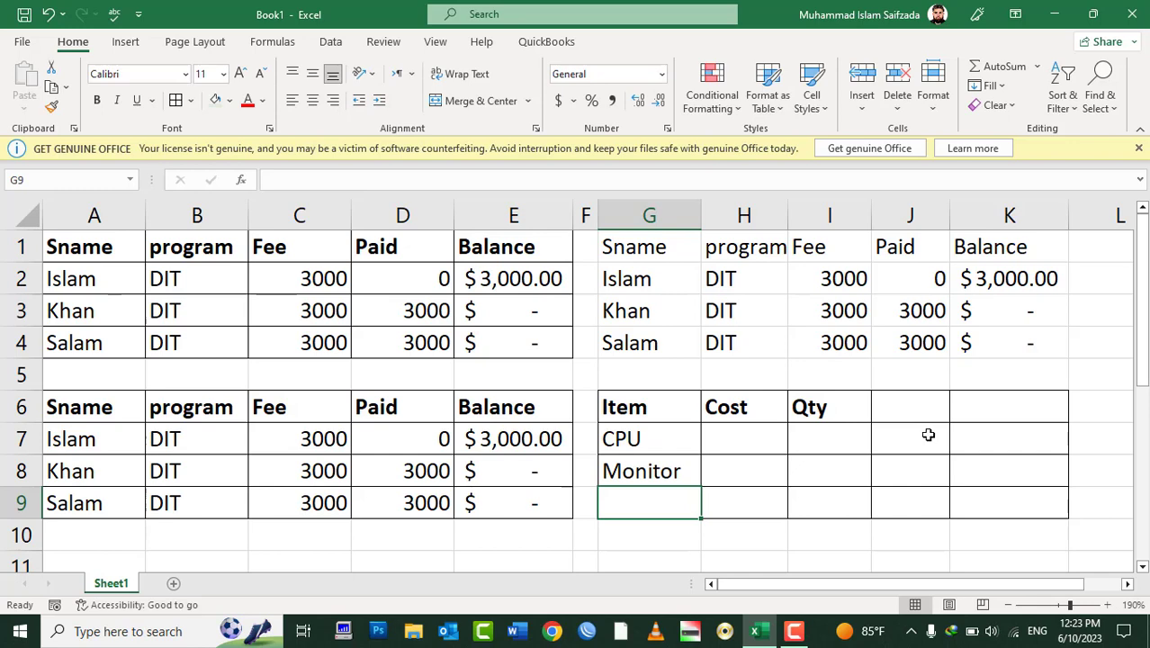
key("ctrl+z")
key("ctrl+z")
key("ctrl+z")
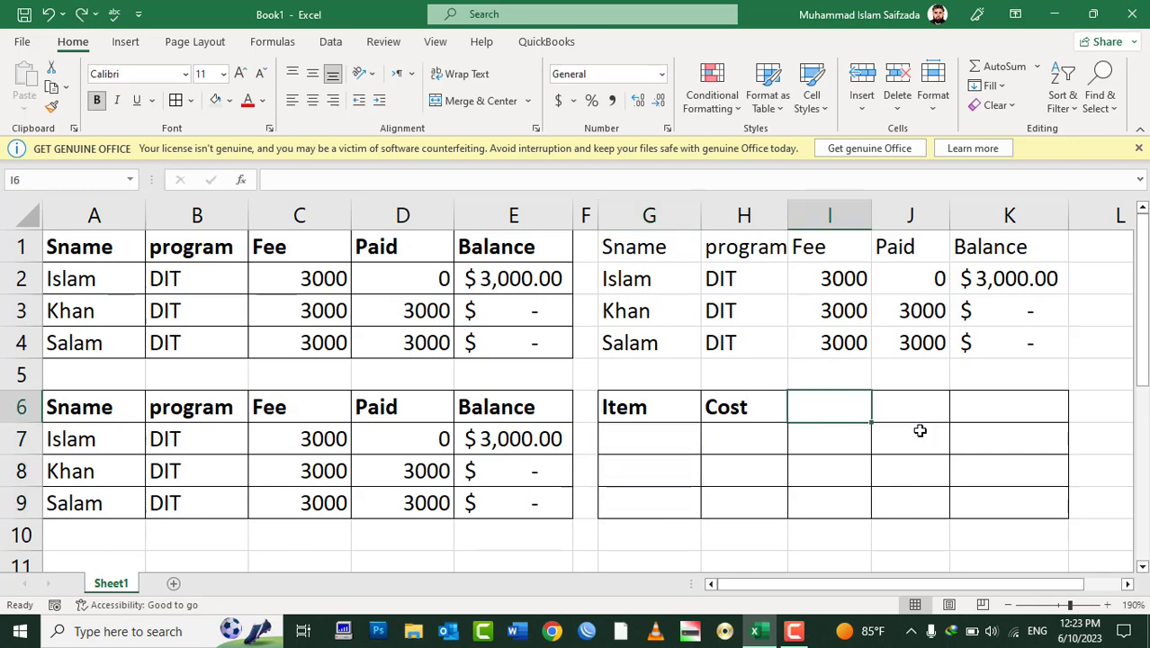
key("ctrl+z")
key("ctrl+z")
key("ctrl+z")
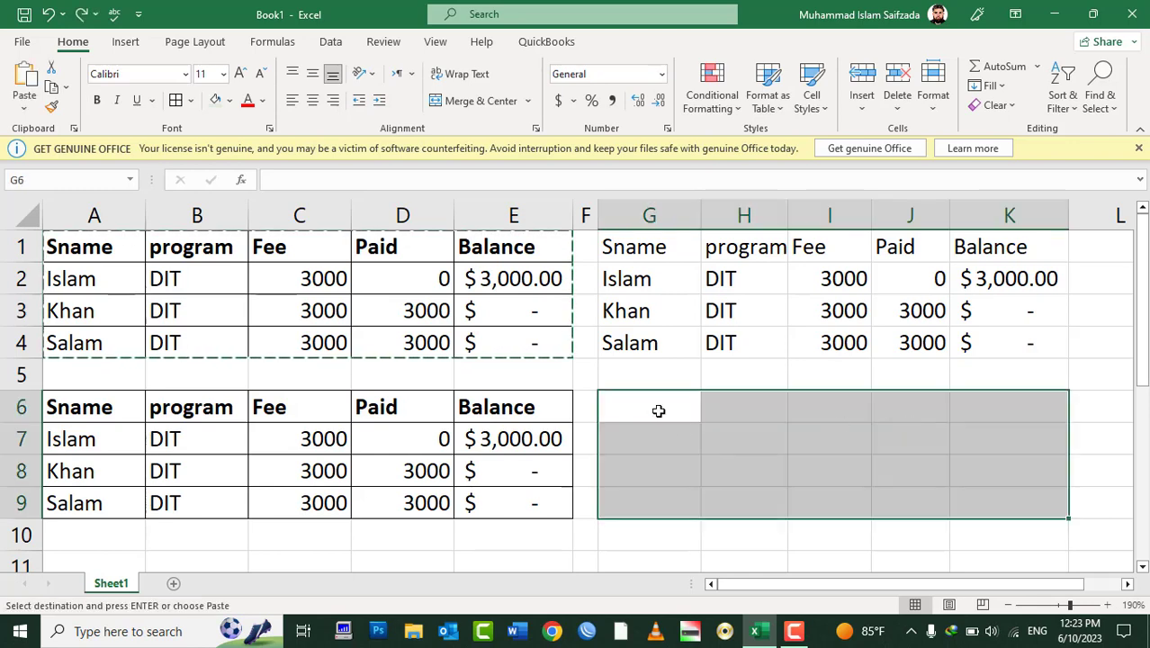
- Paste the fee table into G6:K9 as linked cells with Paste Link
left_click(659, 411)
left_click(25, 108)
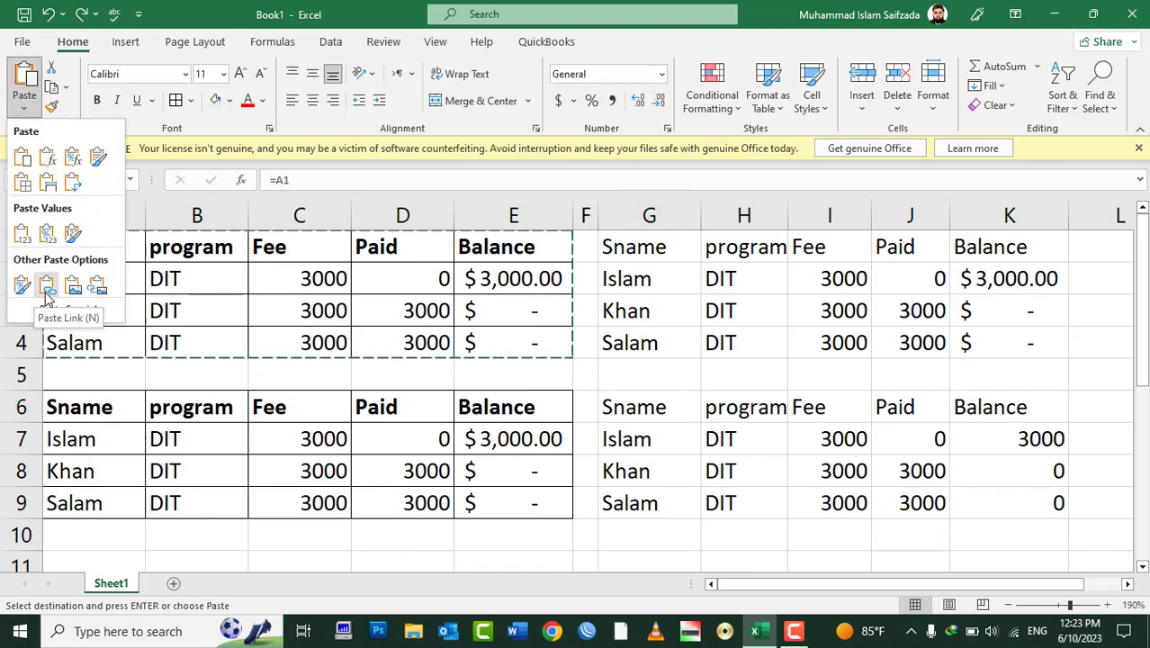
left_click(48, 288)
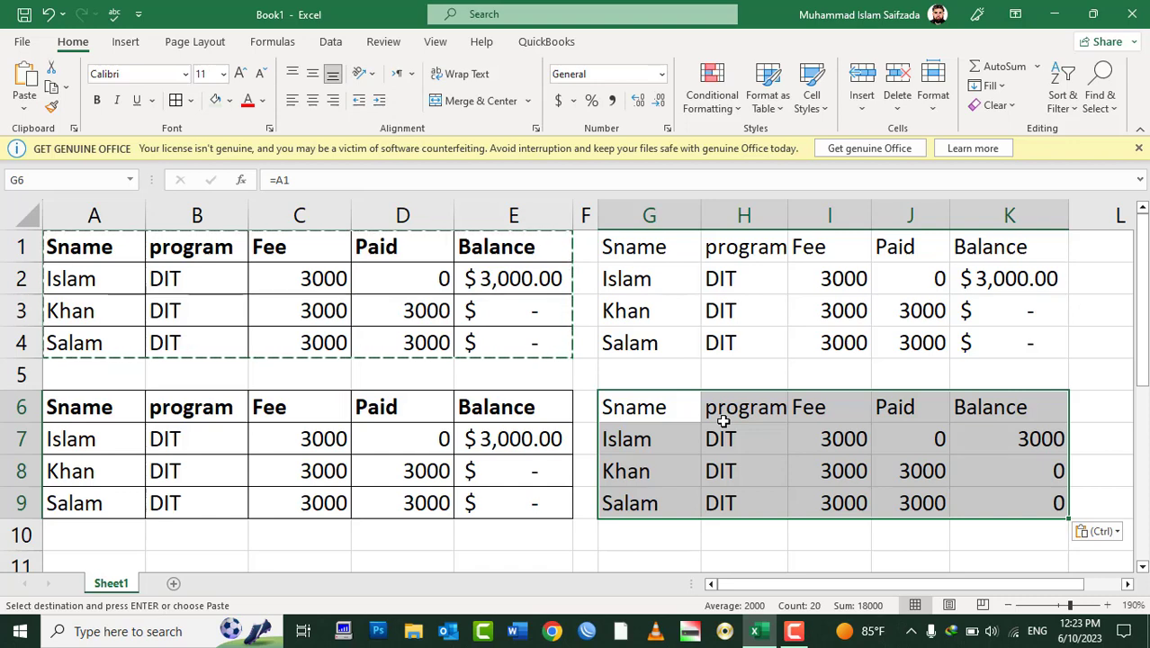
key("Escape")
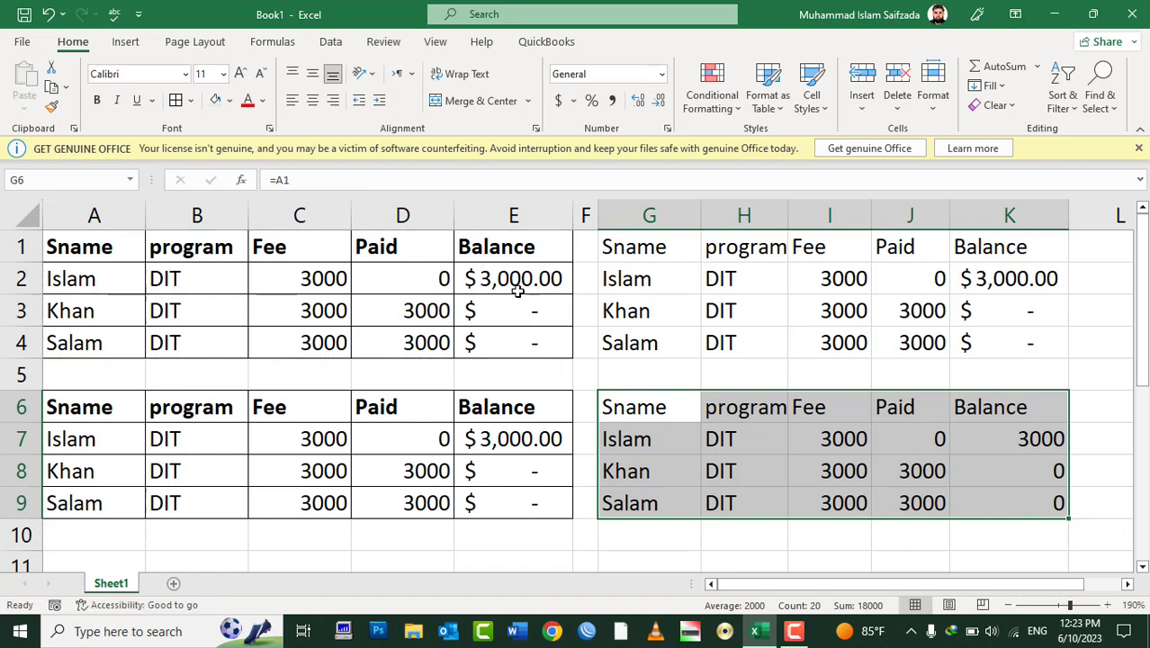
left_click(518, 291)
- Change the fees in C2, C3 and C4 to 2000, 1000 and 500
left_click(259, 280)
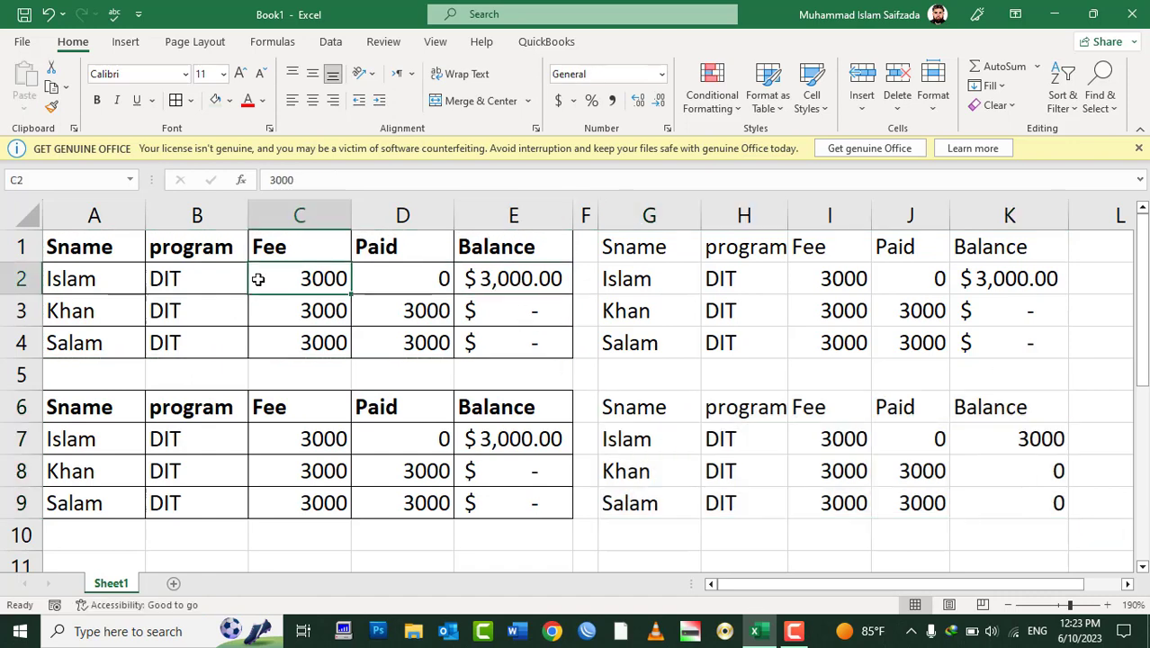
type("29")
key("BackSpace")
type("00")
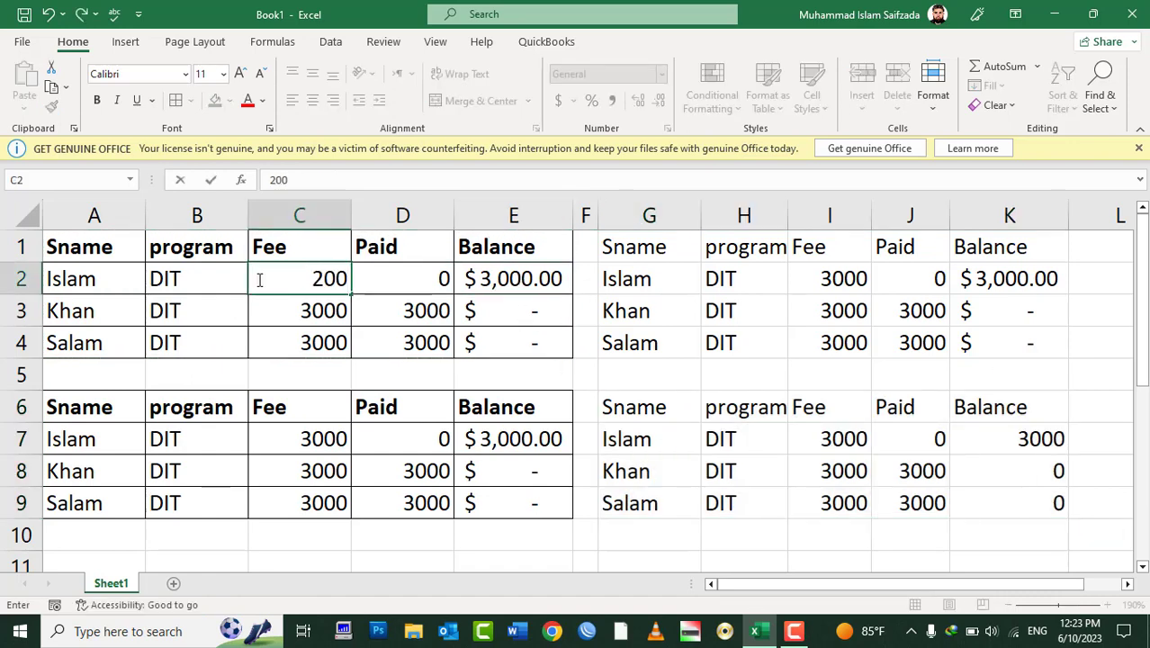
type("0")
key("Return")
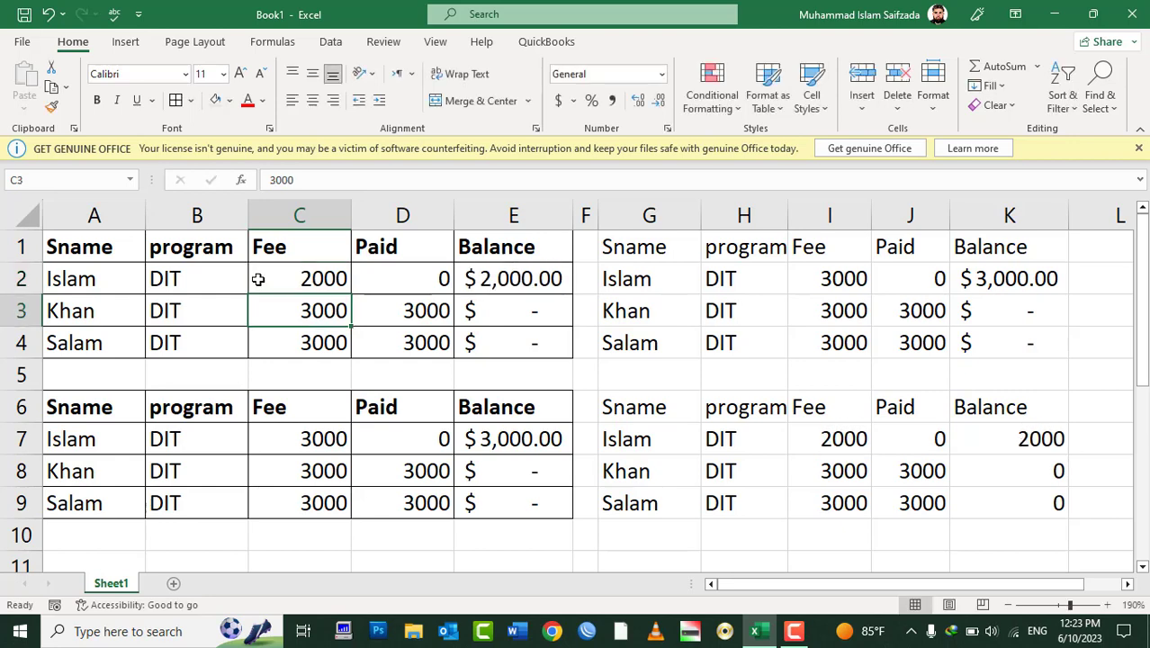
type("300")
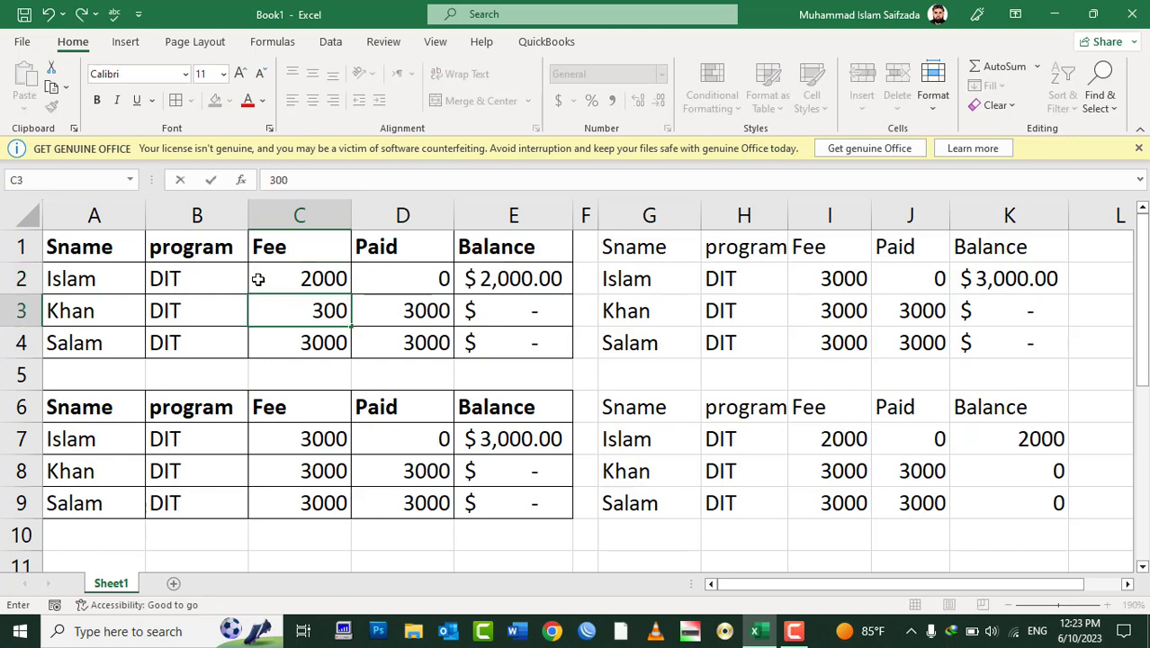
key("BackSpace")
key("BackSpace")
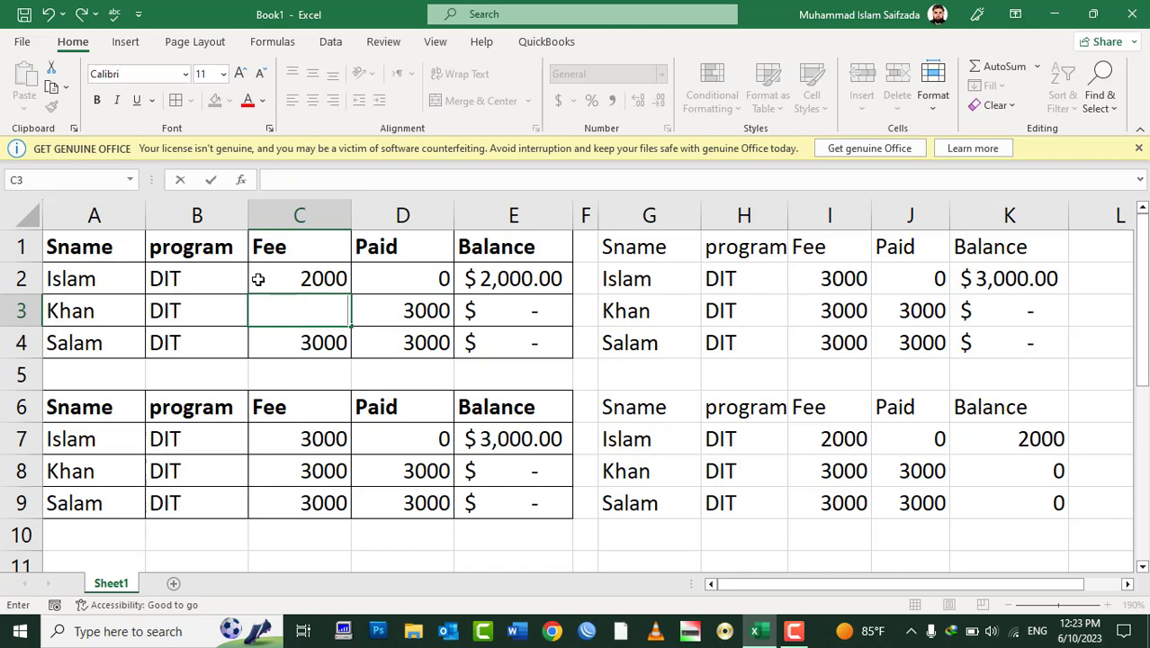
type("1000")
key("Return")
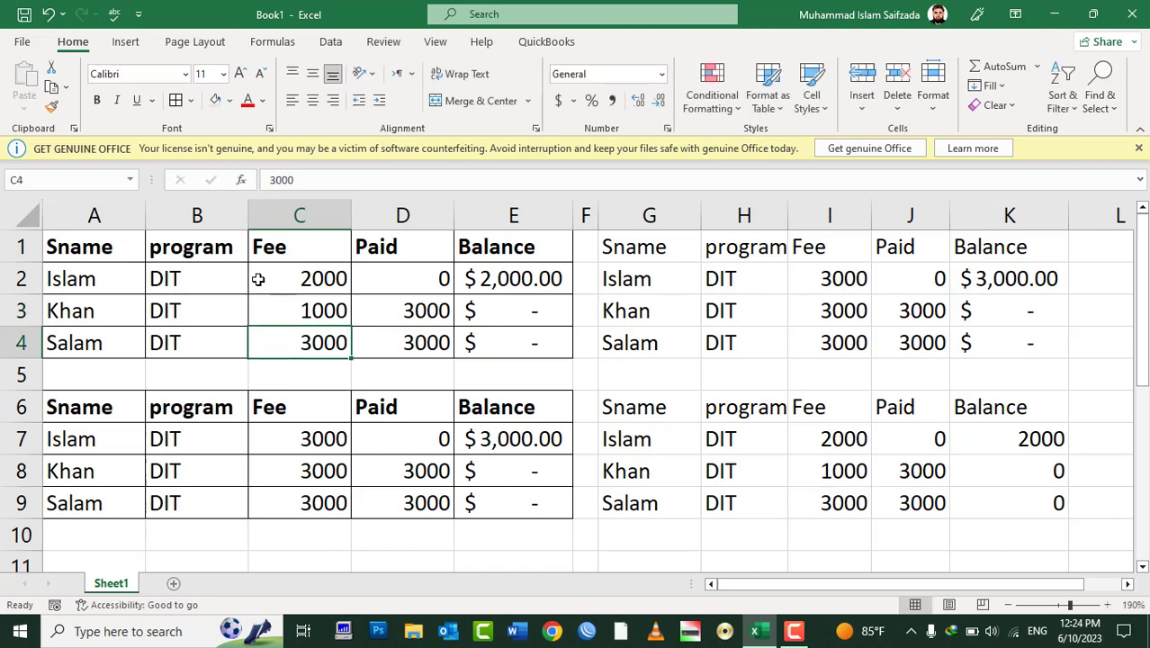
type("500")
key("Return")
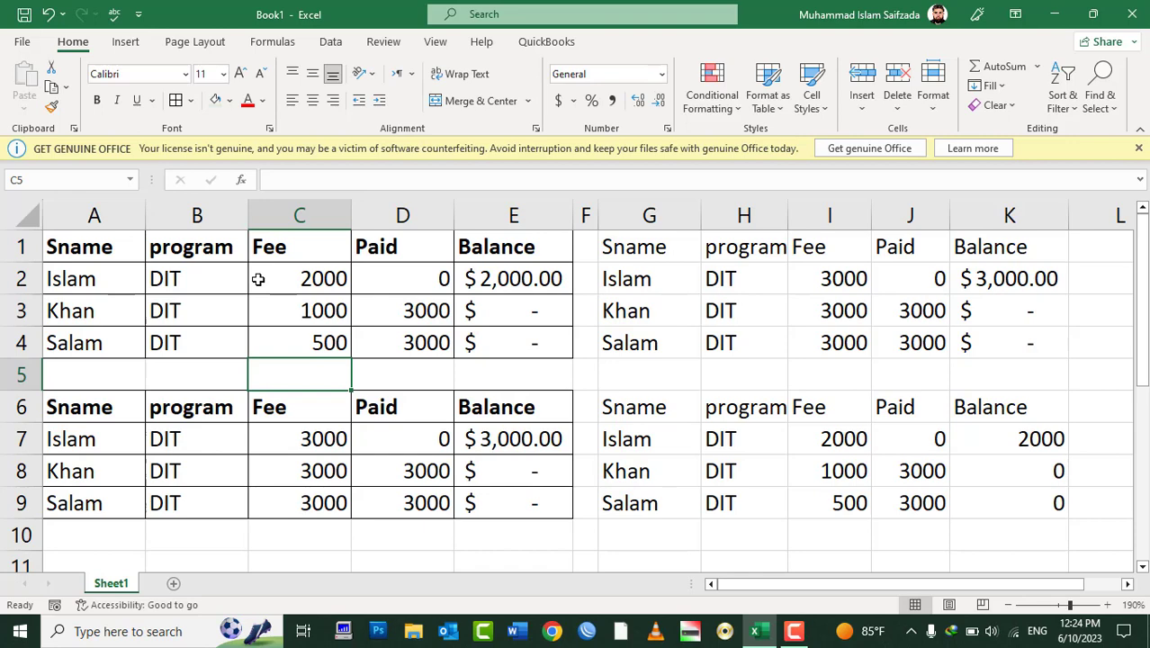
- Undo the fee changes and linked paste, then paste the table as a linked picture at G6
key("ctrl+z")
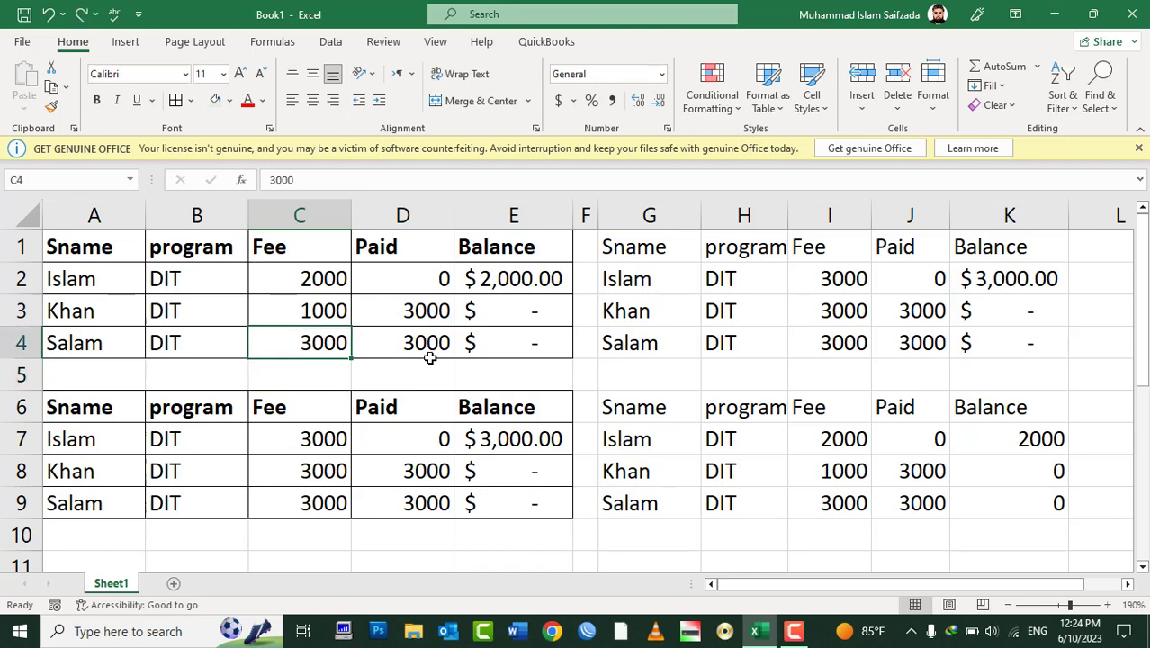
key("ctrl+z")
key("ctrl+z")
key("ctrl+z")
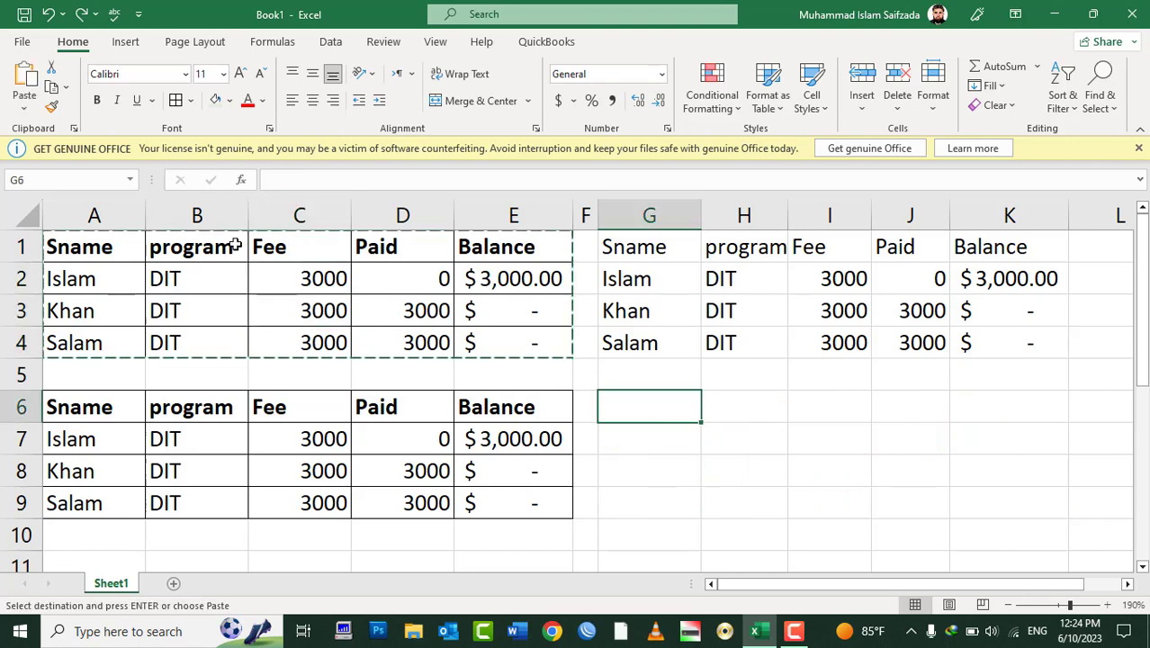
left_click(24, 106)
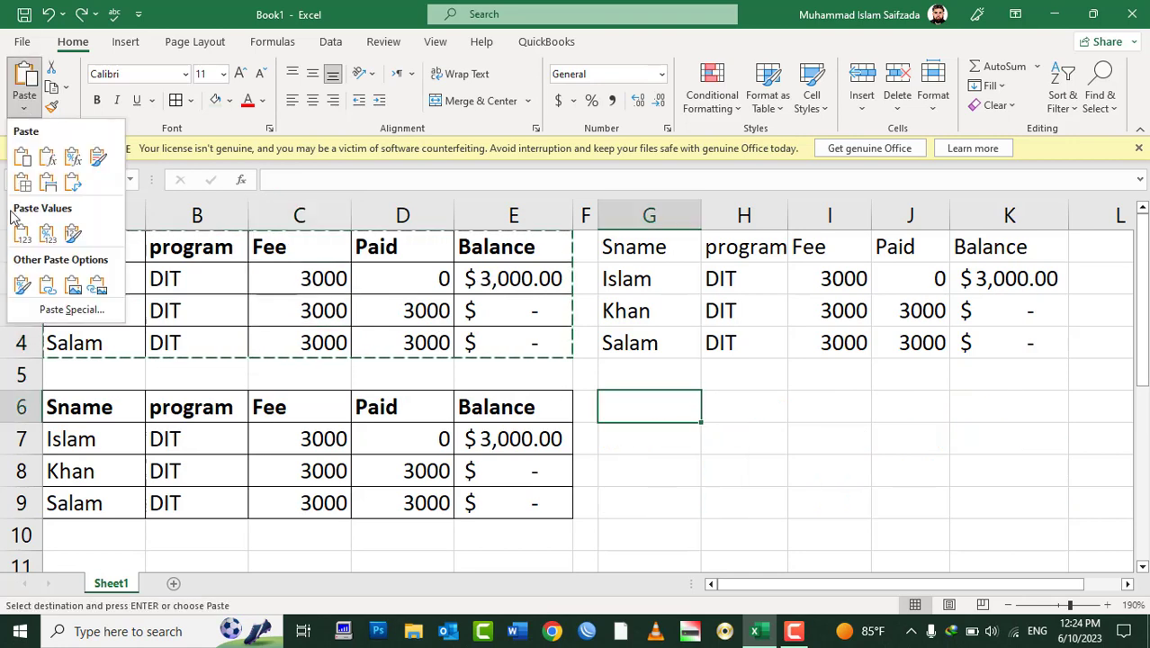
left_click(70, 288)
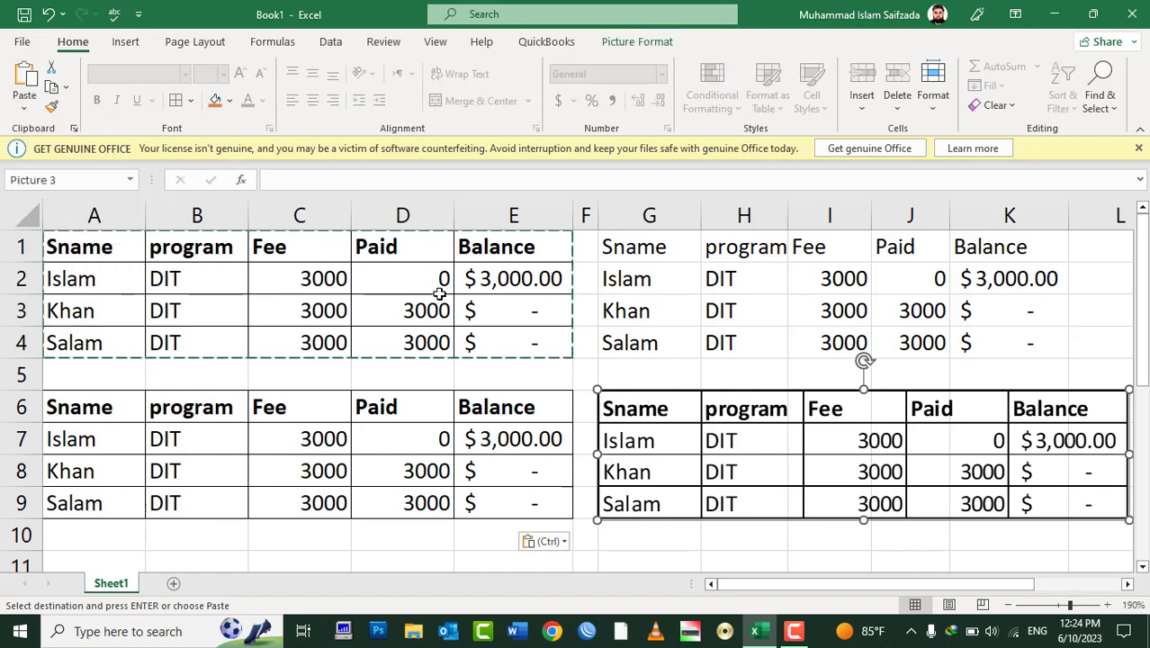
- Cancel a test entry in H2 and drag the table picture over G6:K9
left_click(342, 423)
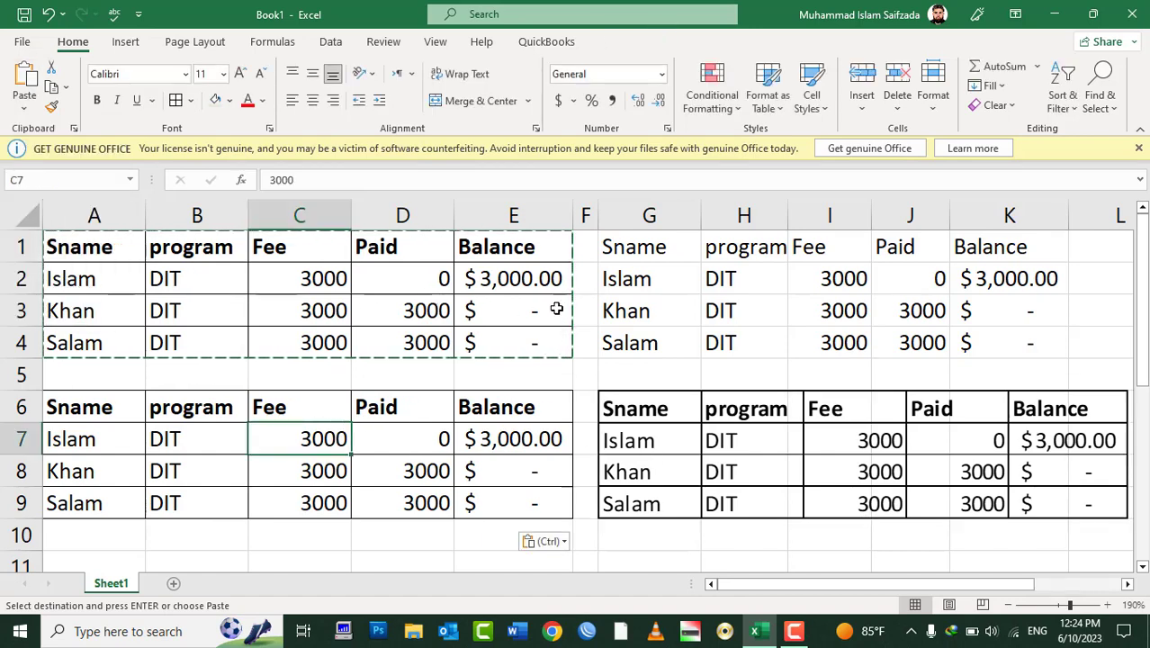
left_click(722, 280)
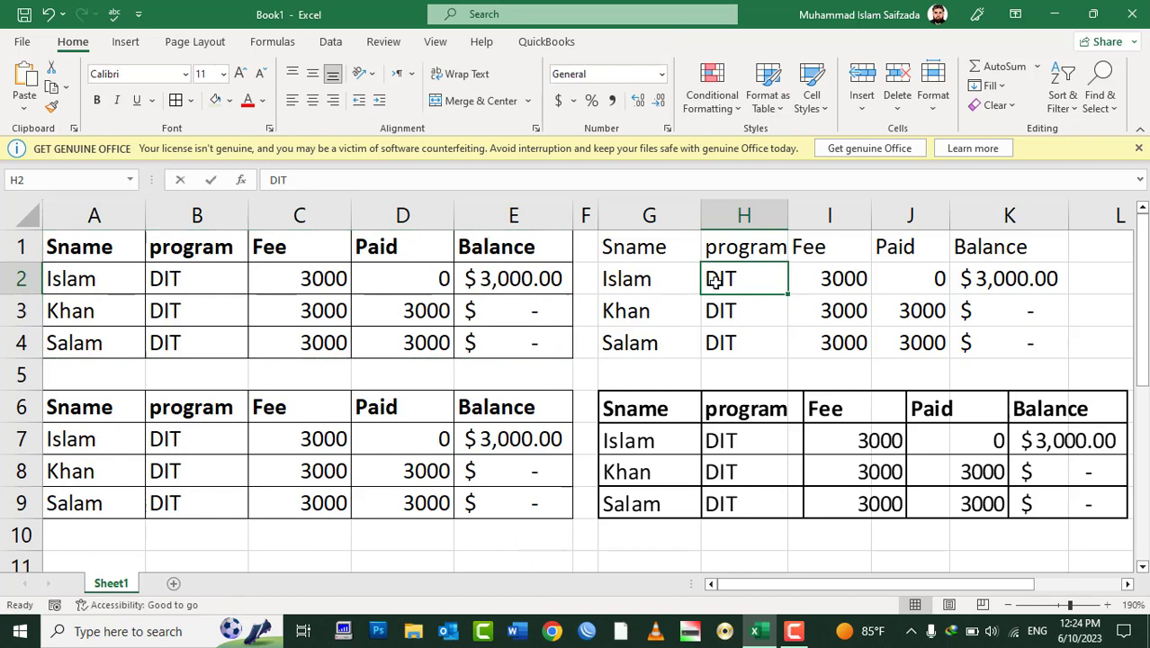
type("sdfsdfsdfs")
key("Escape")
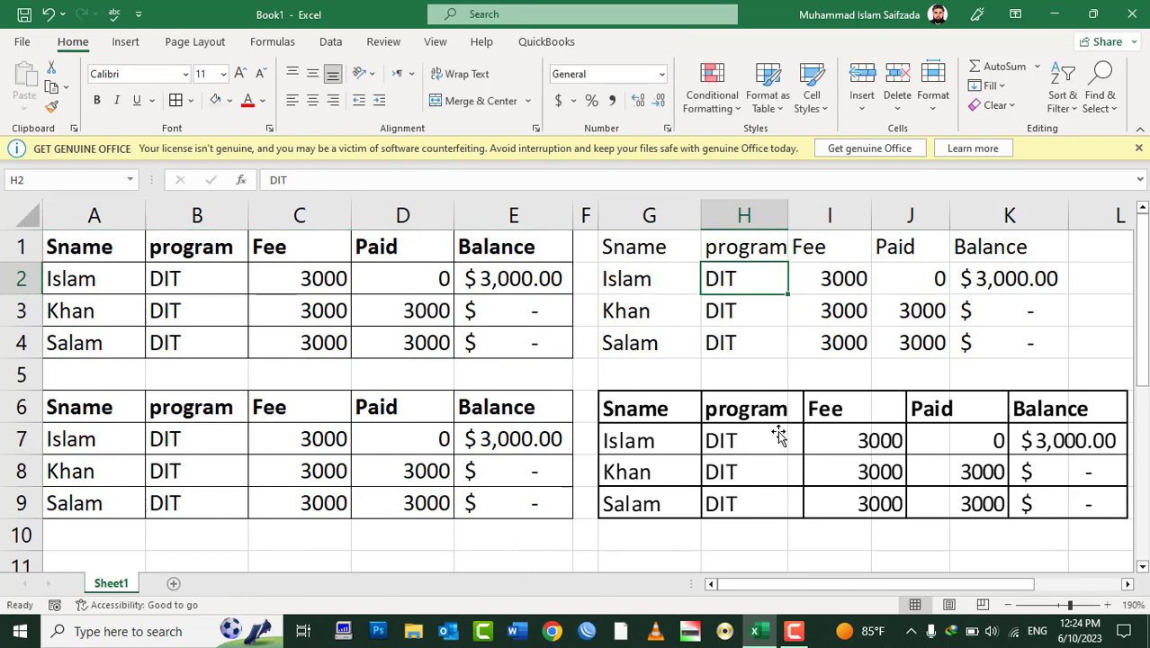
left_click(778, 437)
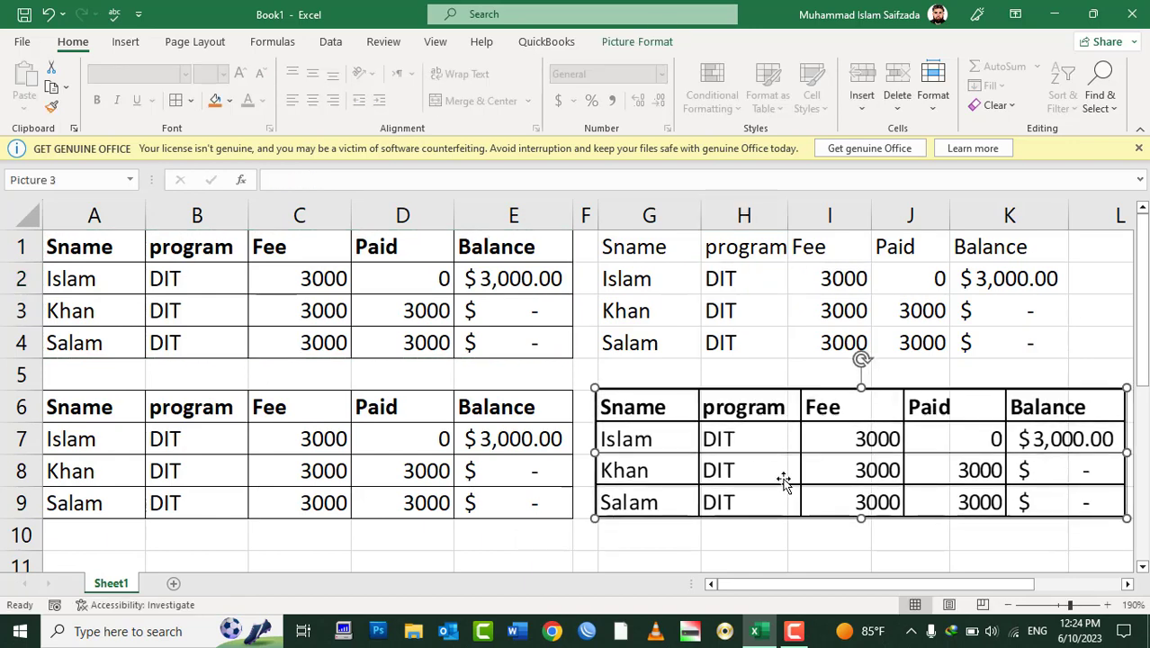
left_click_drag(784, 480, 686, 473)
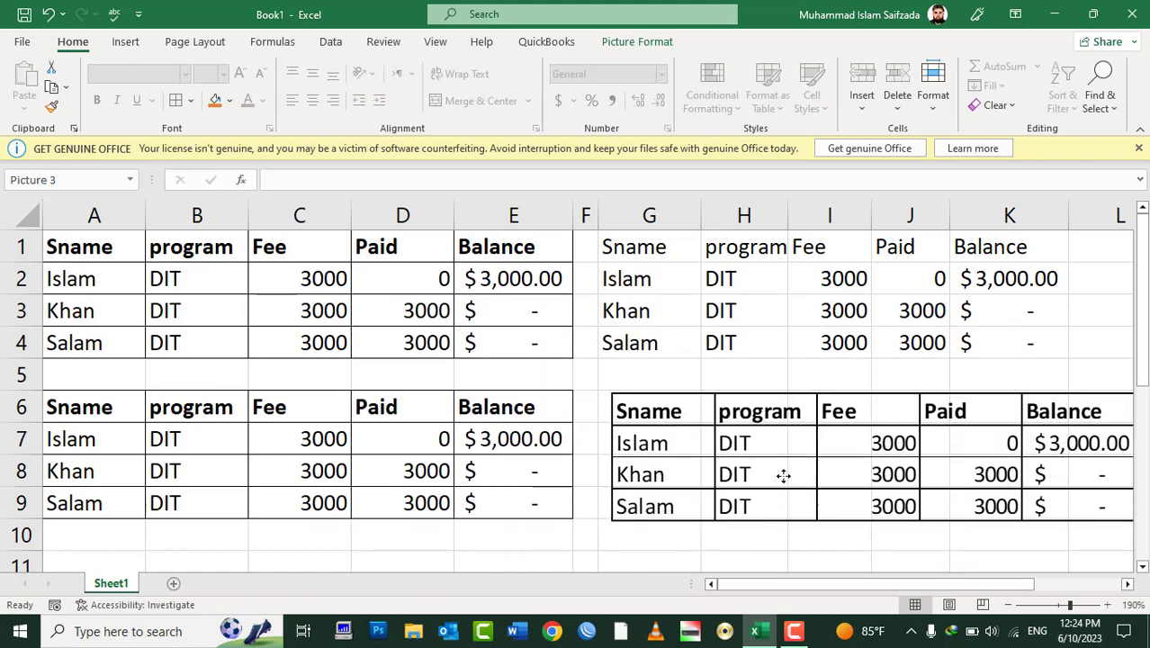
left_click_drag(686, 473, 772, 482)
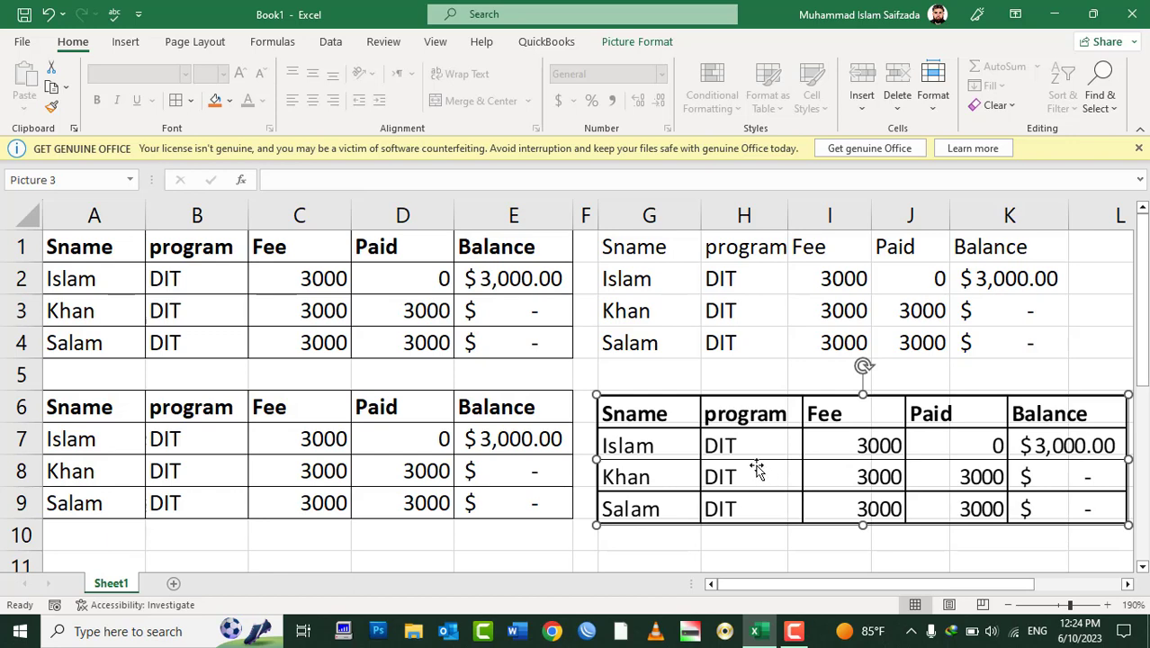
- Save the pasted table picture to the Desktop as a PNG named 'Item List'
right_click(756, 465)
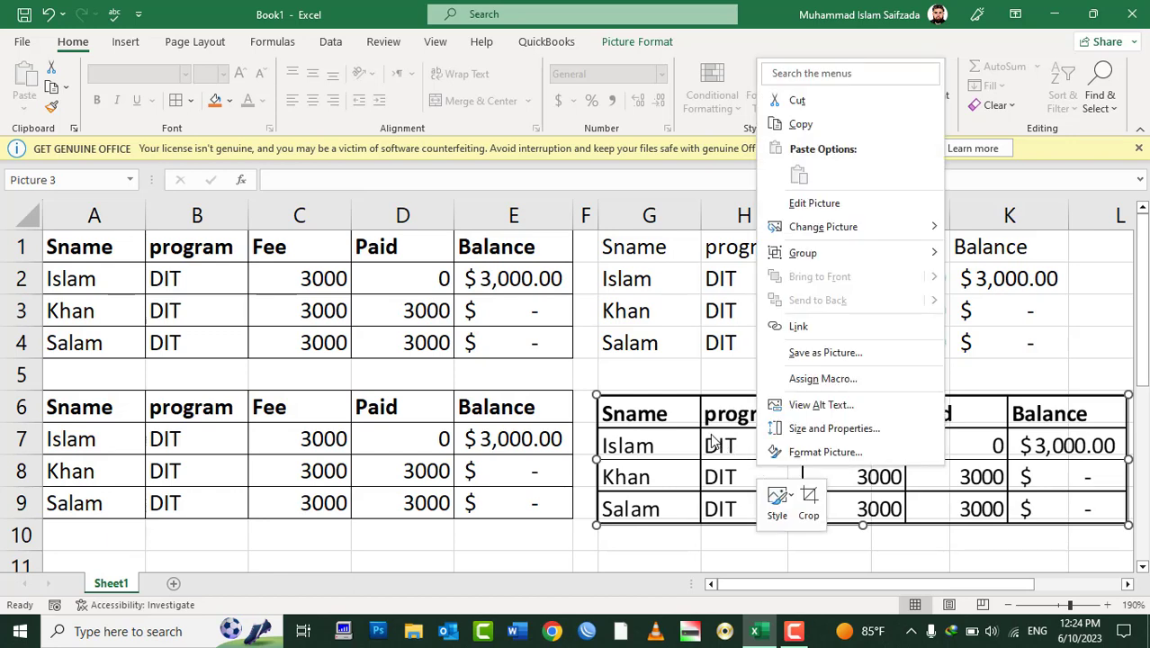
left_click(786, 351)
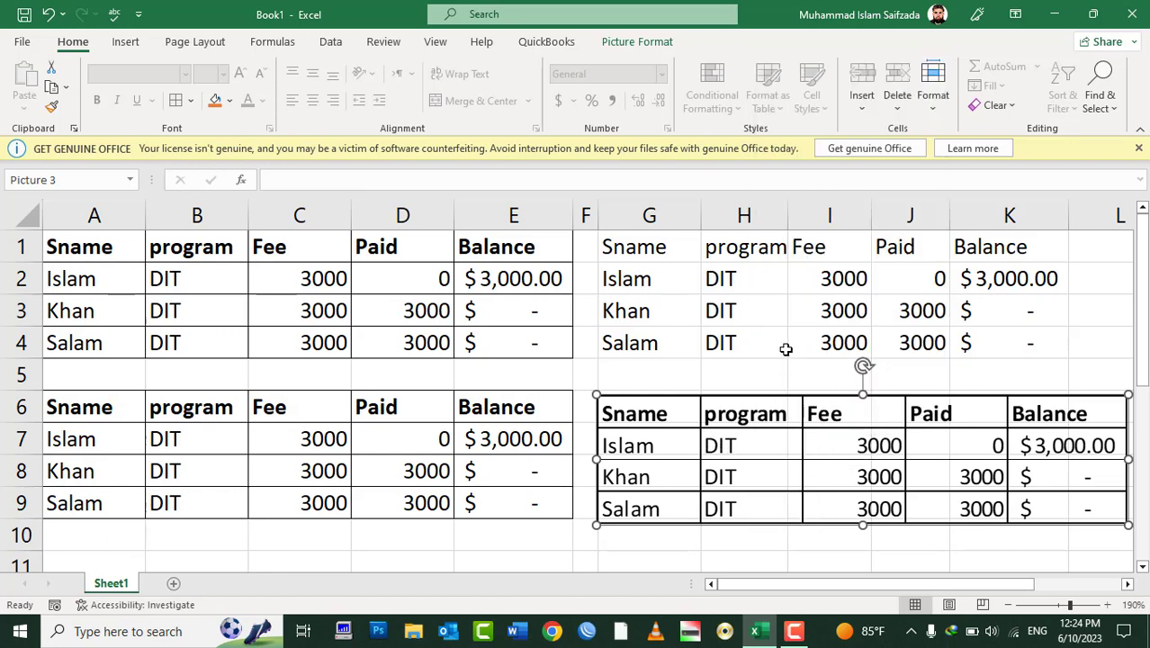
left_click(69, 145)
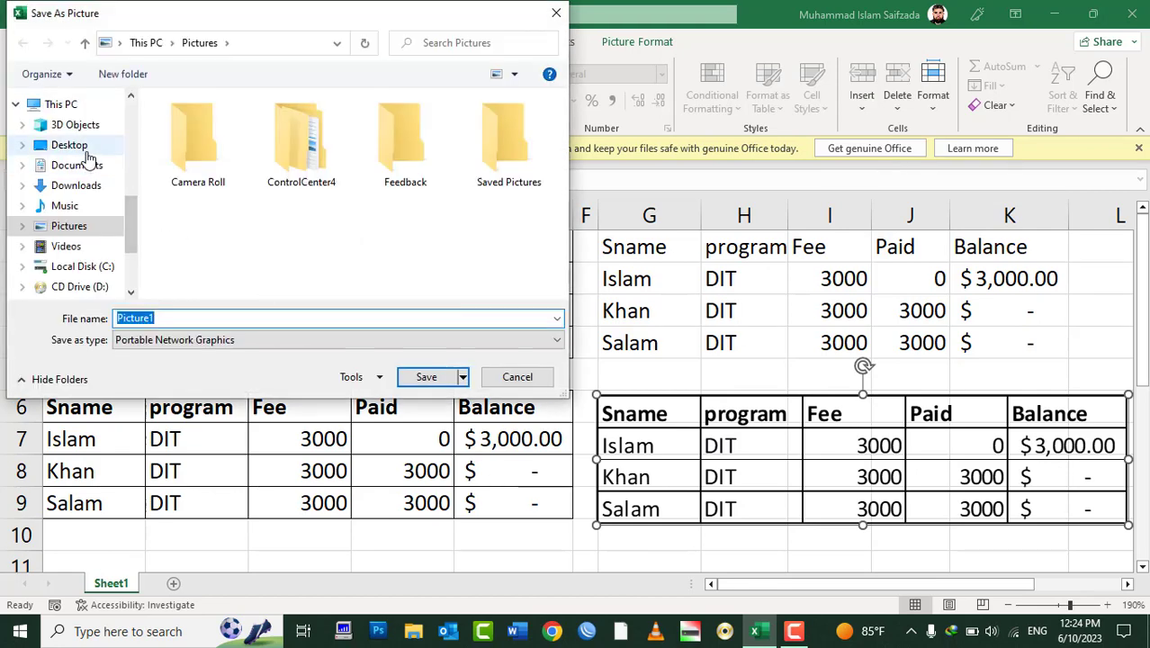
double_click(167, 317)
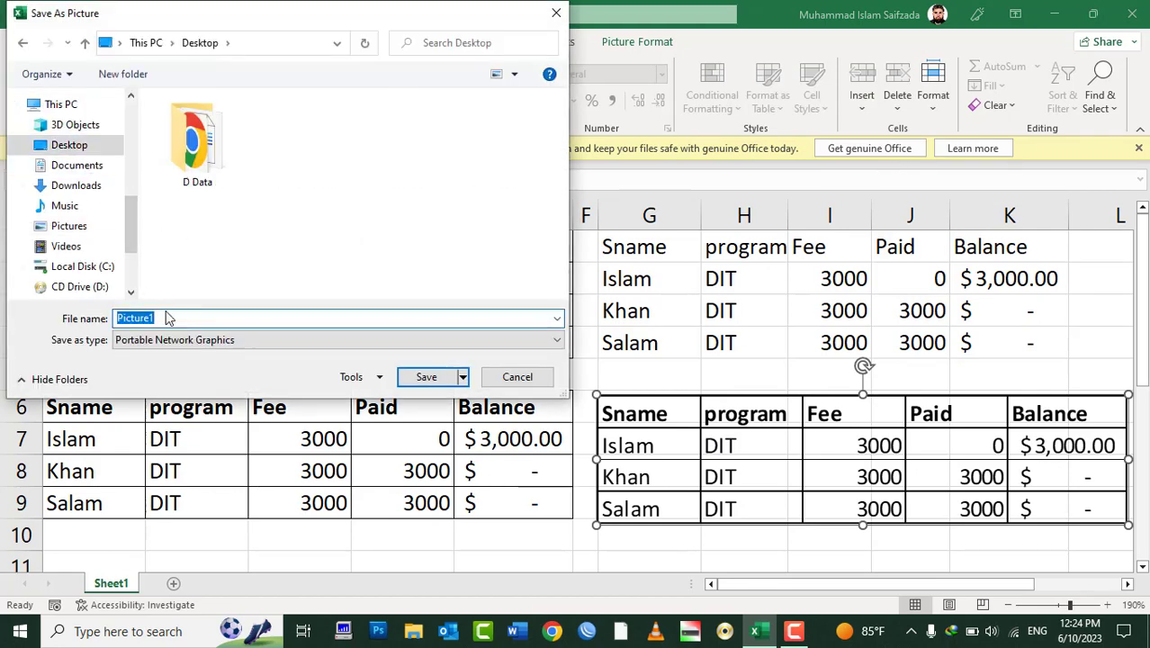
type("Item List")
left_click(426, 377)
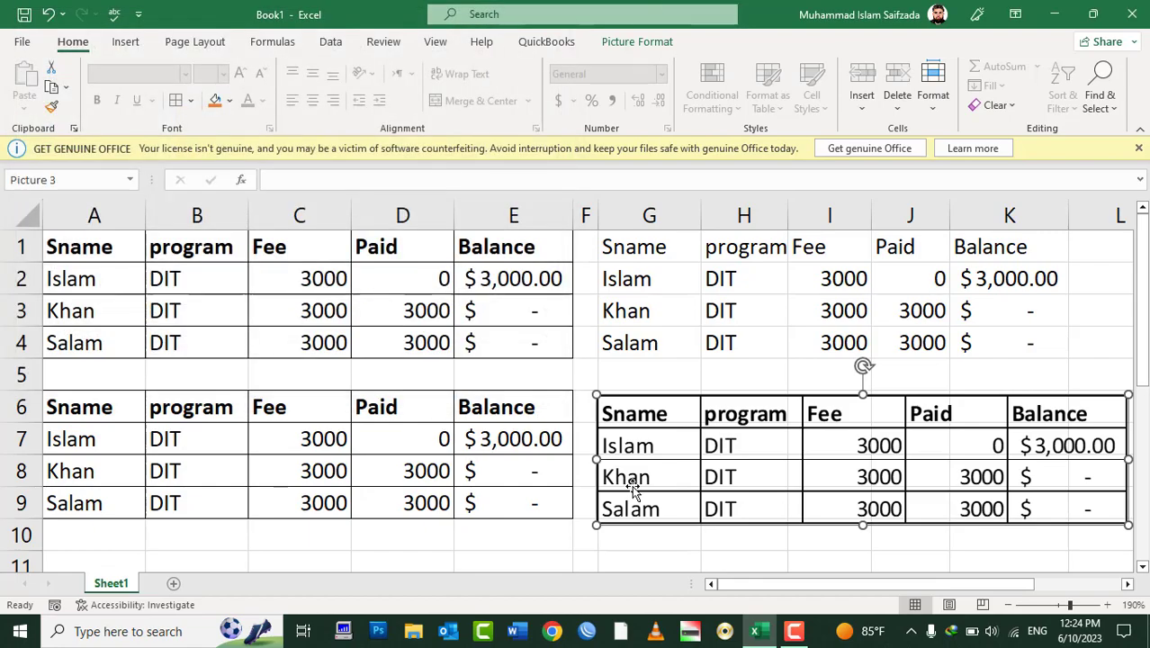
left_click(758, 634)
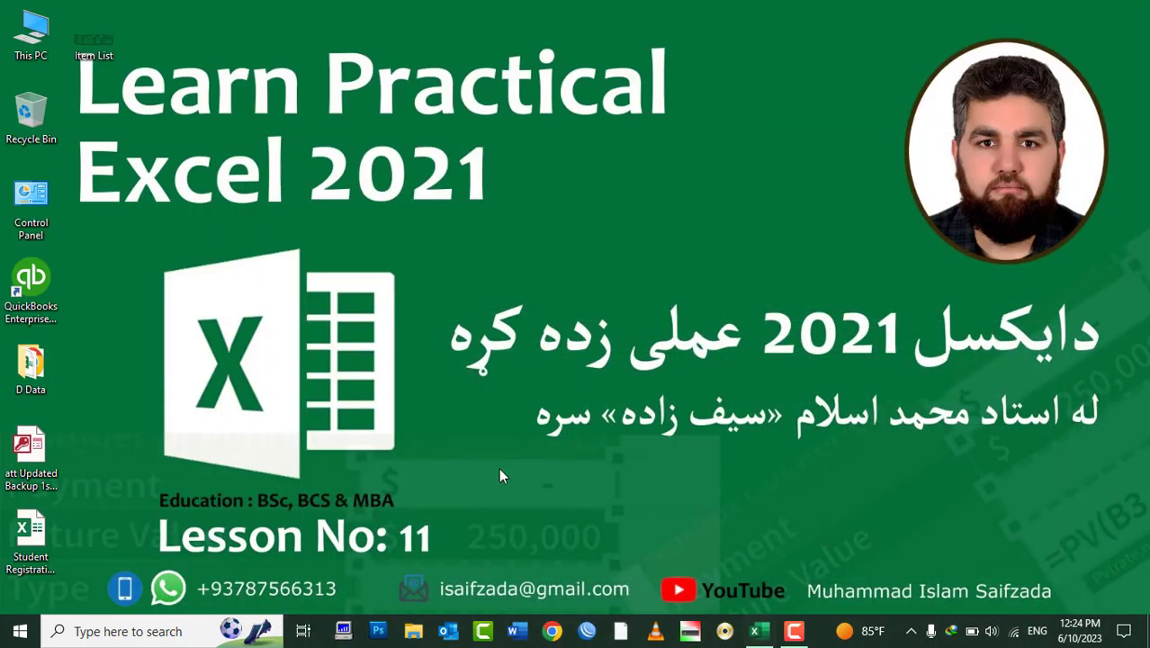
left_click(99, 56)
double_click(99, 51)
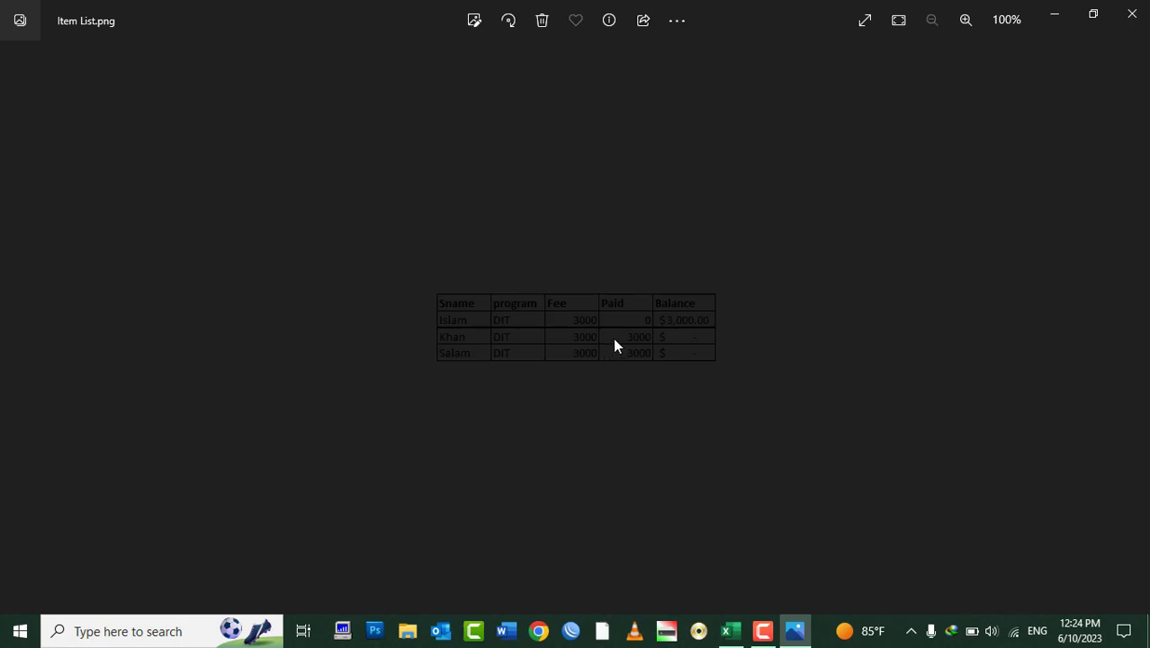
scroll(613, 341, "up", 3)
scroll(629, 336, "up", 2)
scroll(632, 335, "up", 3)
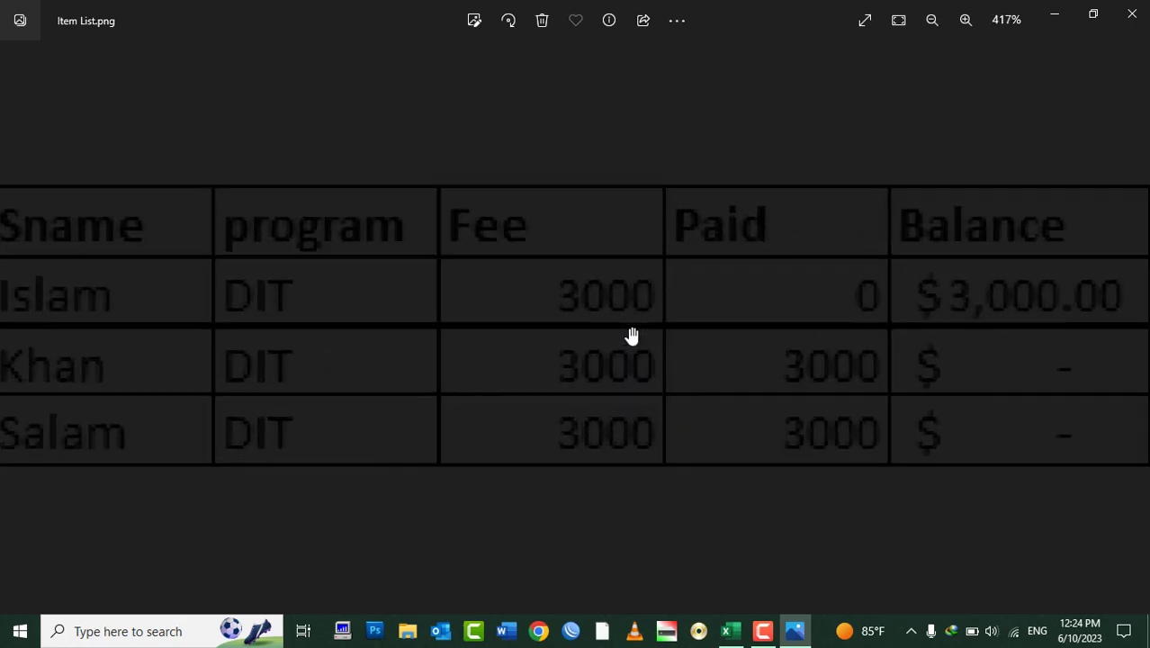
scroll(622, 337, "down", 2)
left_click(1133, 13)
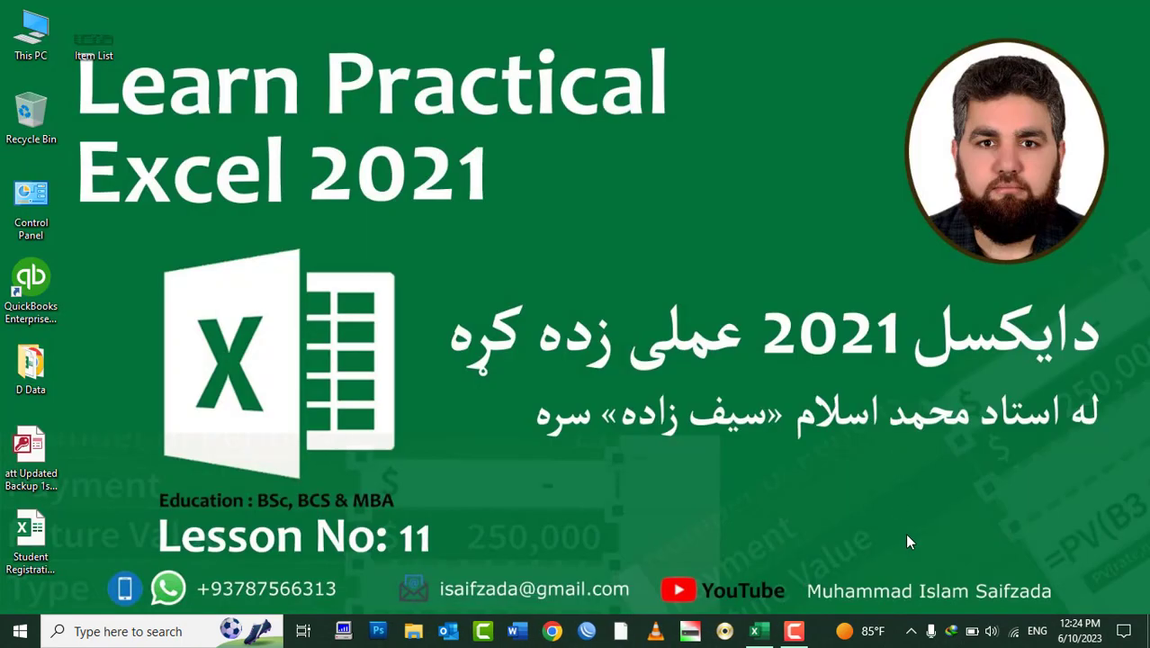
left_click(763, 632)
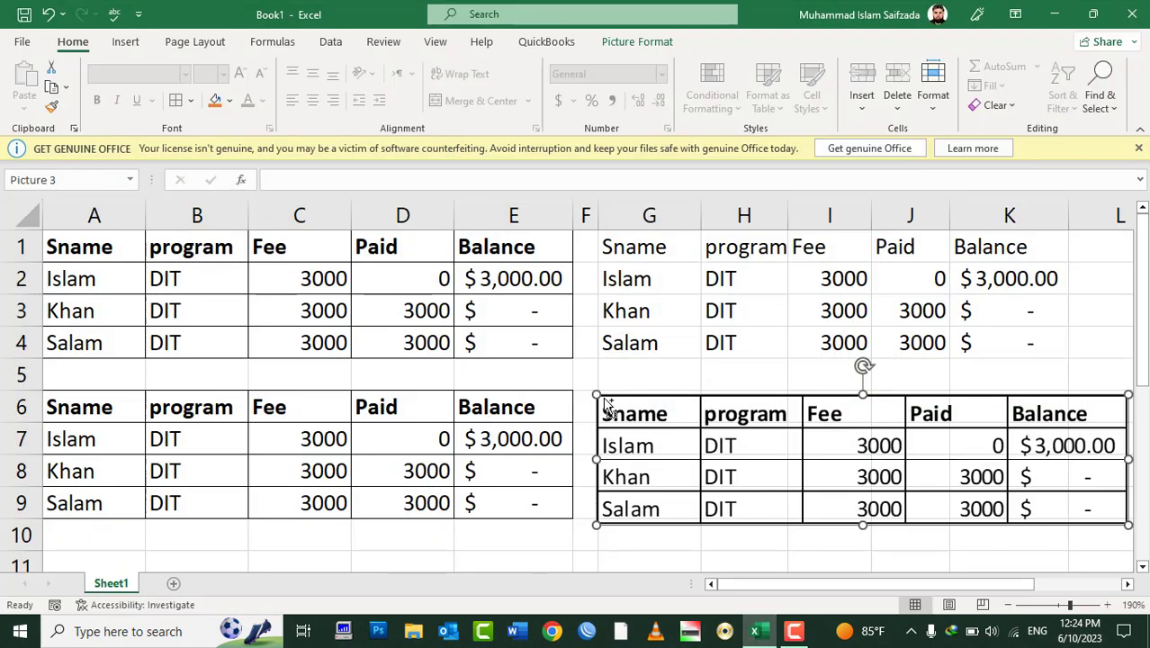
- Undo the two earlier pasted table copies and select cell A6
key("ctrl+z")
key("ctrl+z")
key("ctrl+z")
key("ctrl+z")
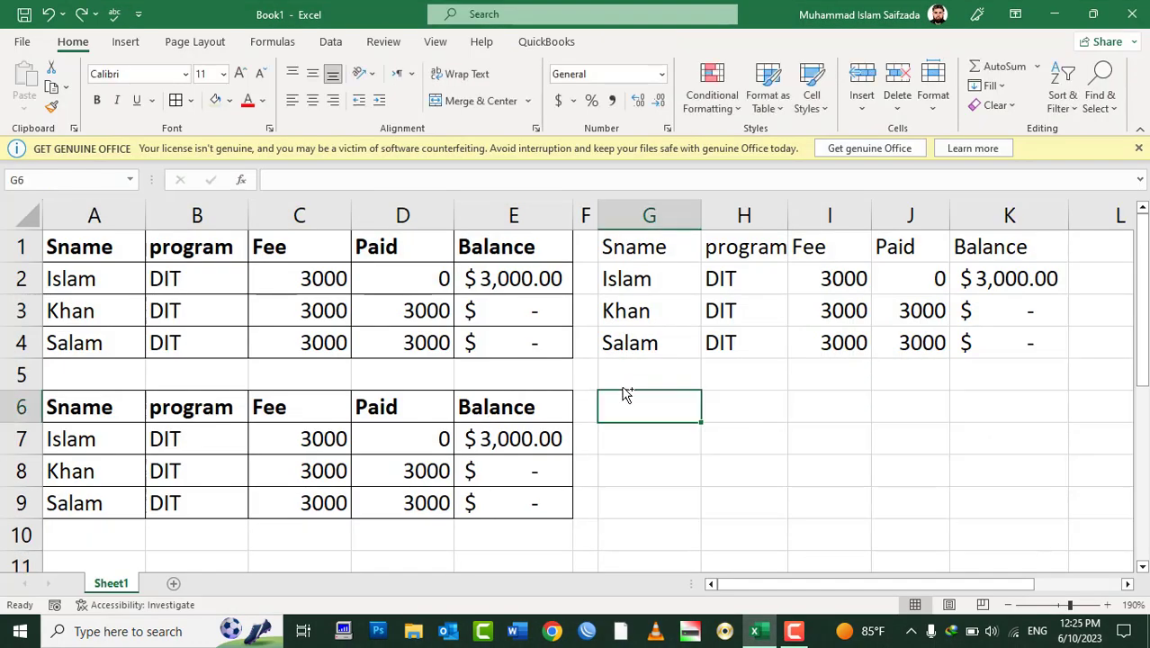
key("ctrl+z")
left_click(108, 407)
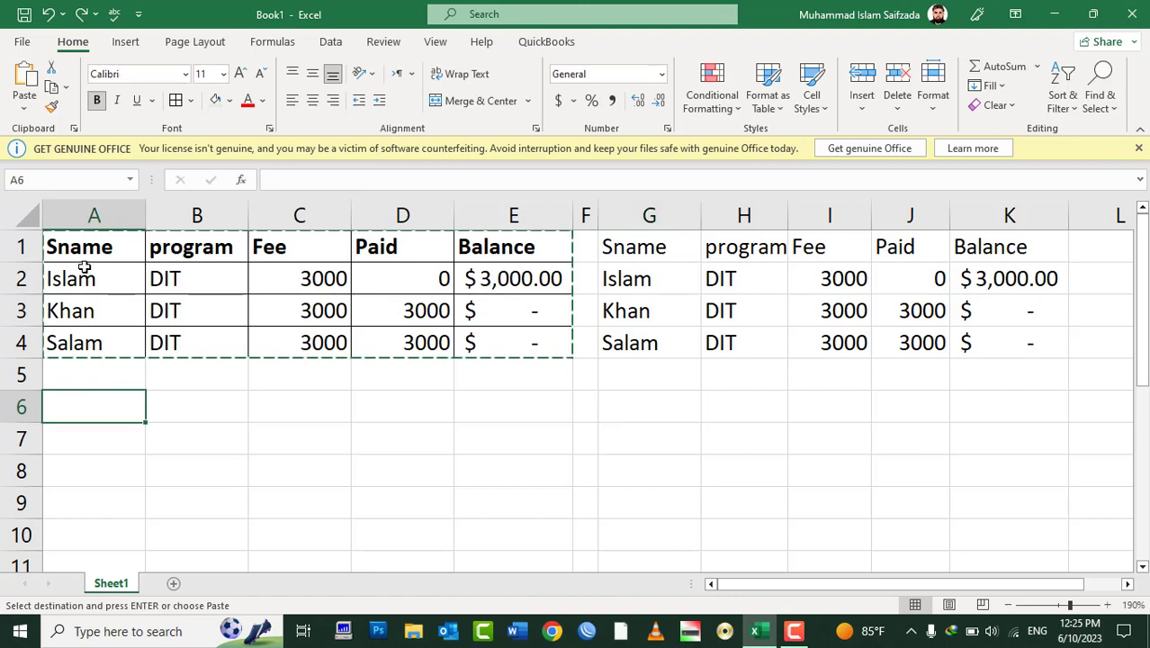
- Paste the fee table as a Linked Picture at A6, then select G6 for another paste
left_click(24, 108)
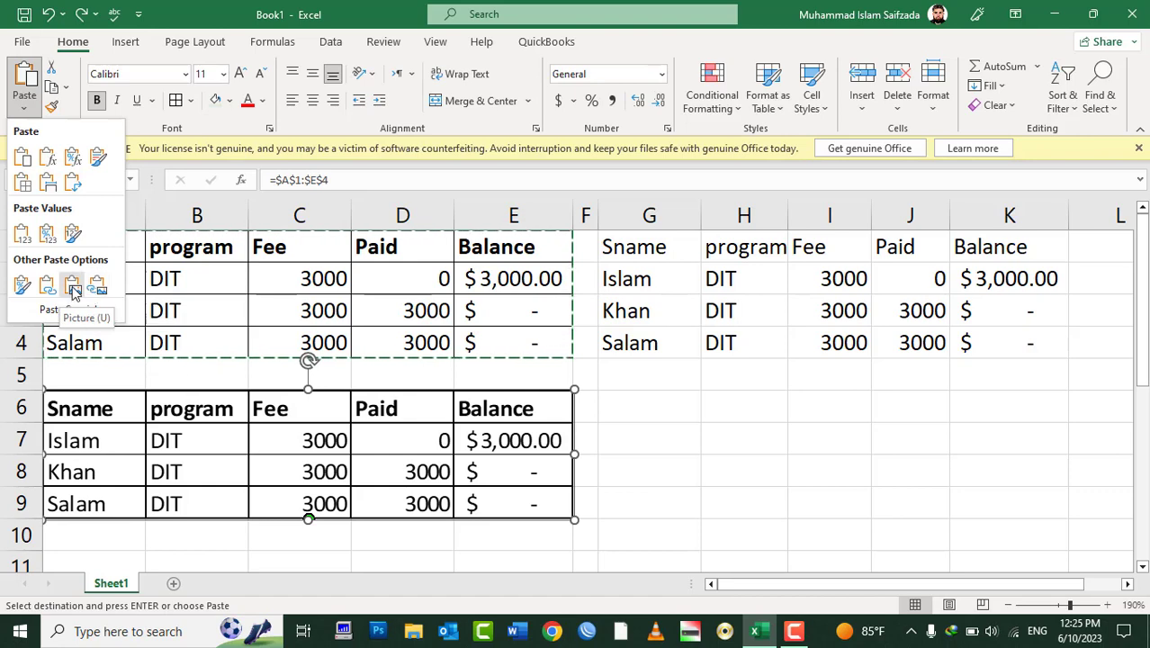
left_click(93, 290)
left_click(675, 406)
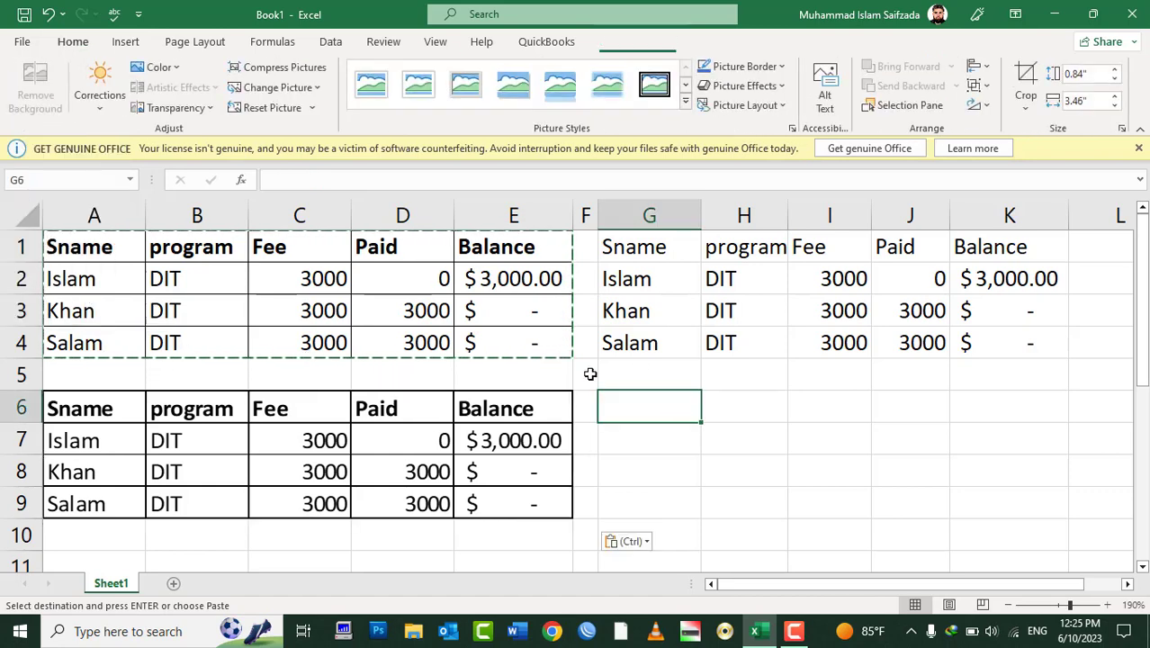
left_click(25, 107)
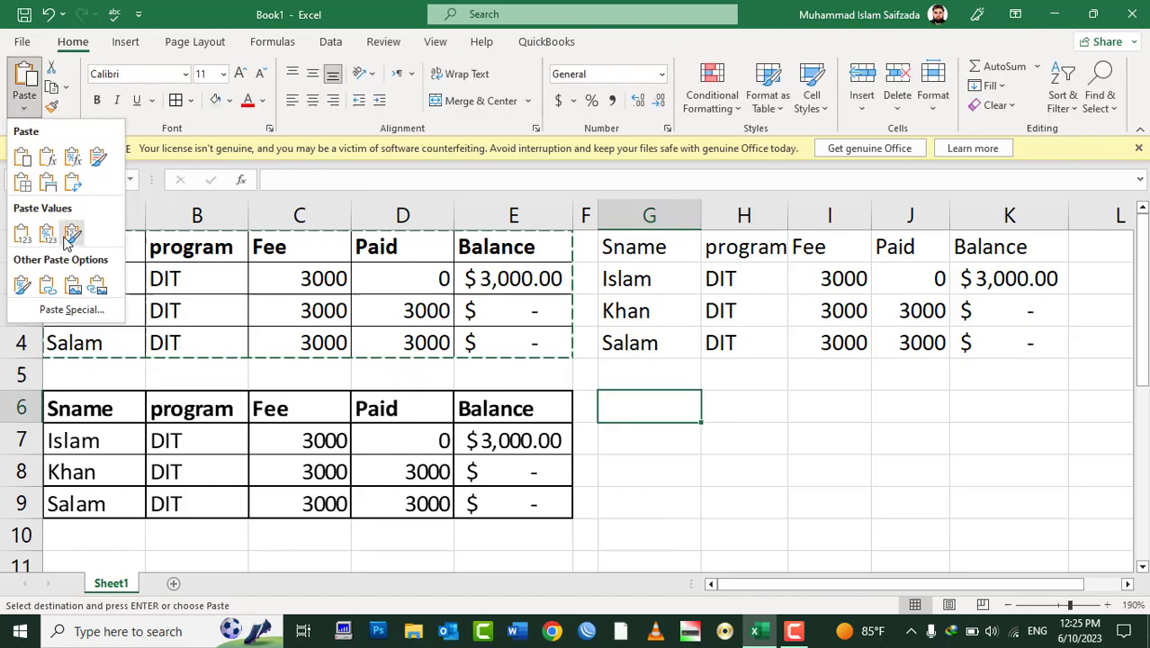
- Paste a second linked picture at G6 and compare both pictures with cell E2's formula
left_click(97, 286)
left_click(342, 438)
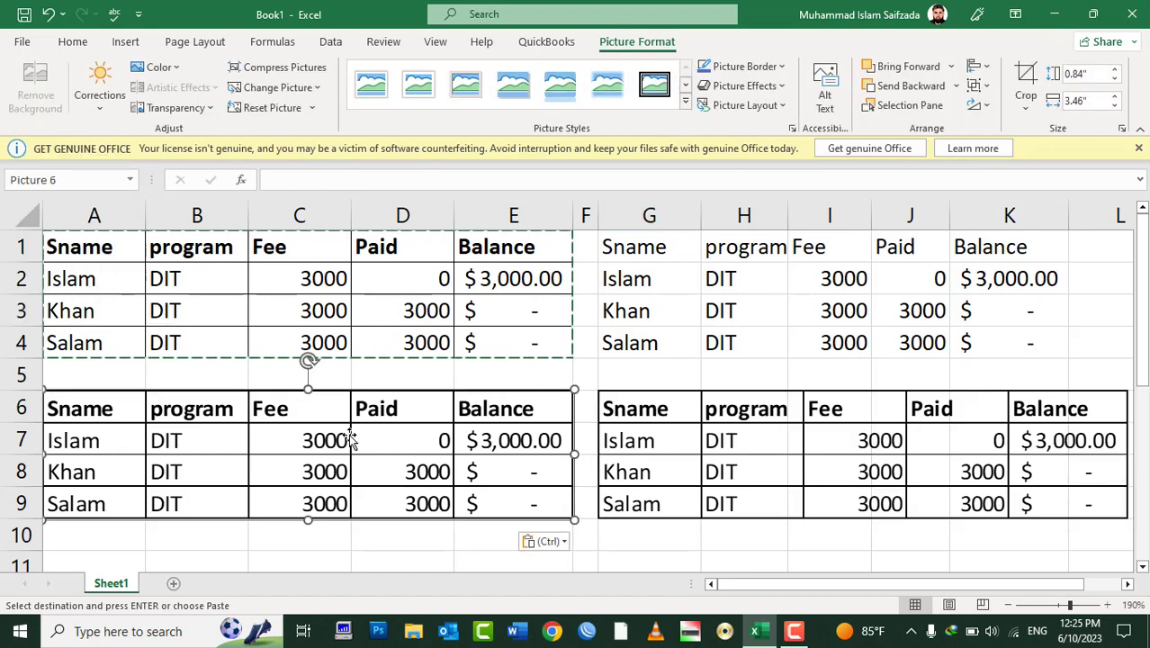
left_click(696, 455)
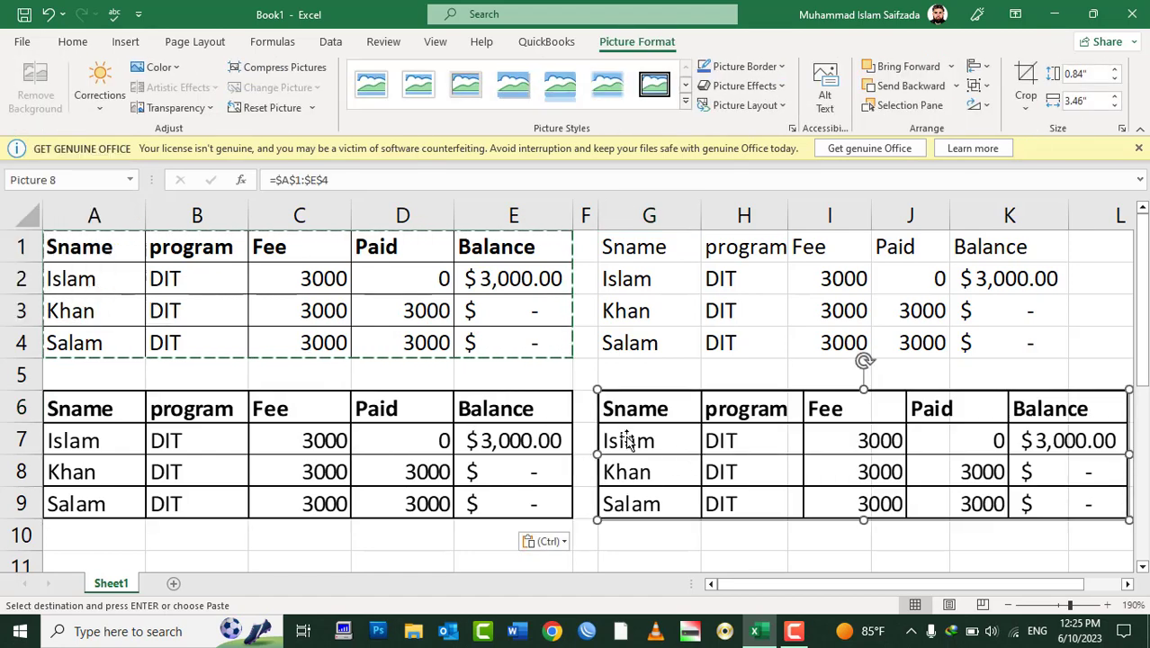
key("Escape")
left_click(500, 281)
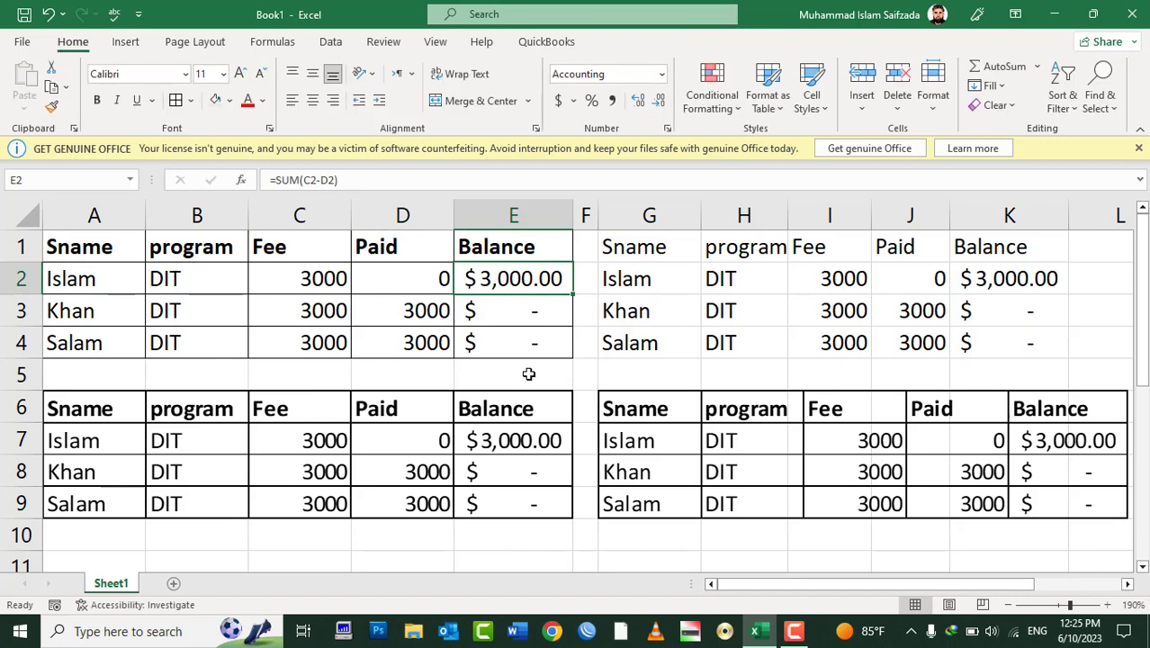
left_click(505, 443)
left_click(750, 471)
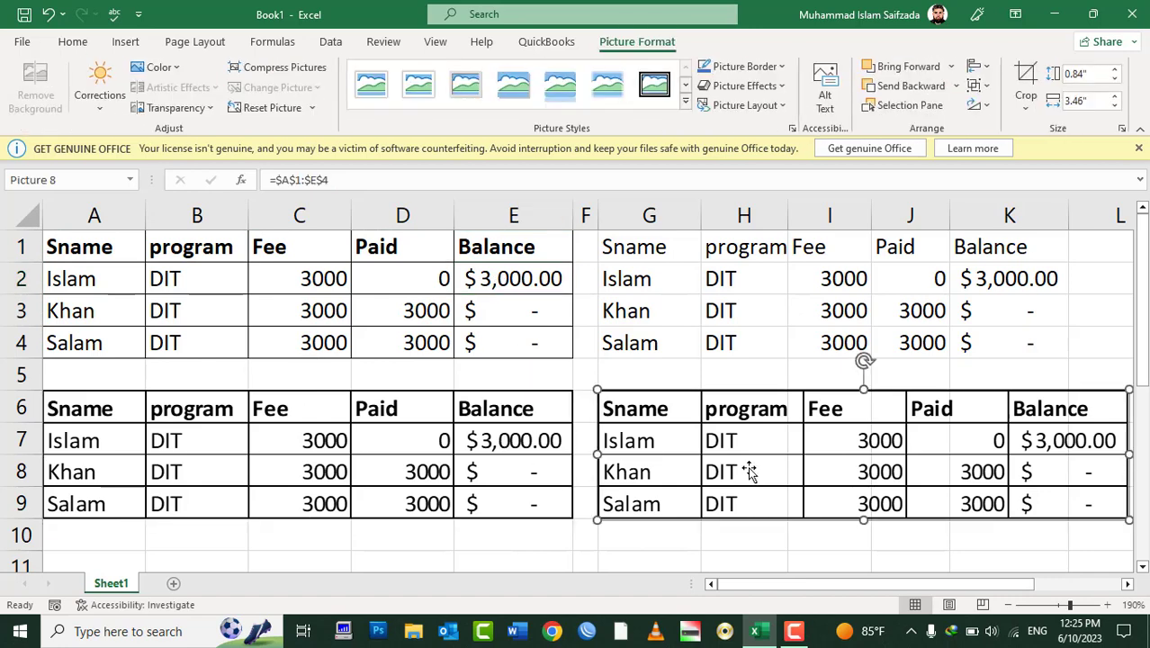
- Change the first student's fee in C2 to 2000, then select the fee table A1:E4
left_click(319, 288)
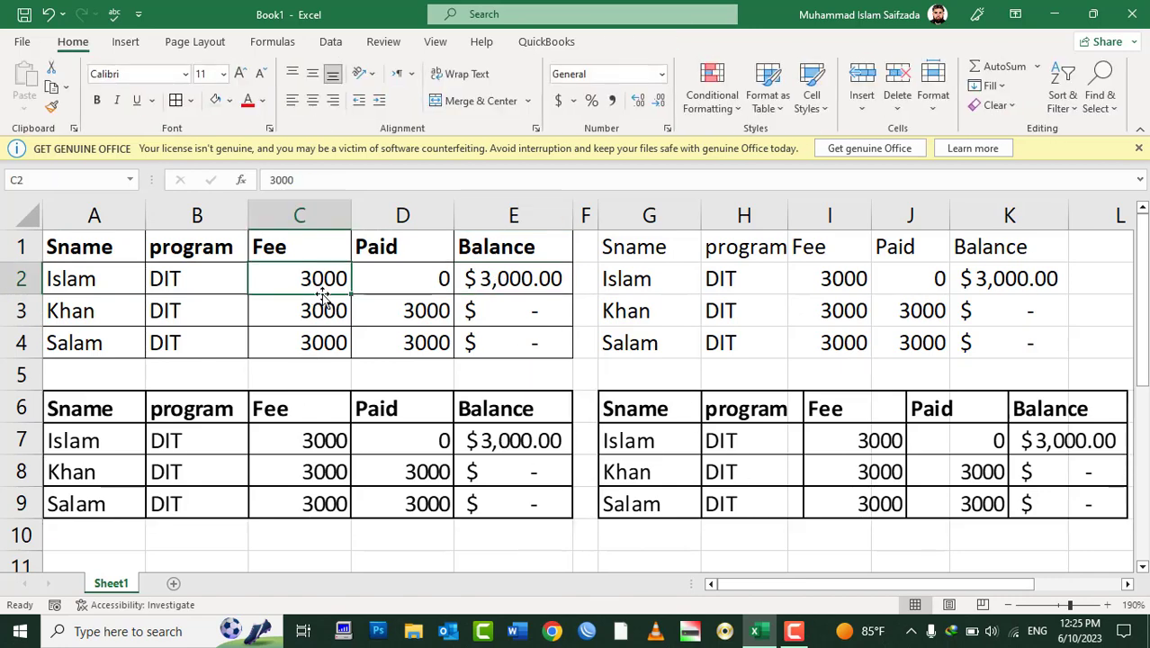
type("2000")
key("Return")
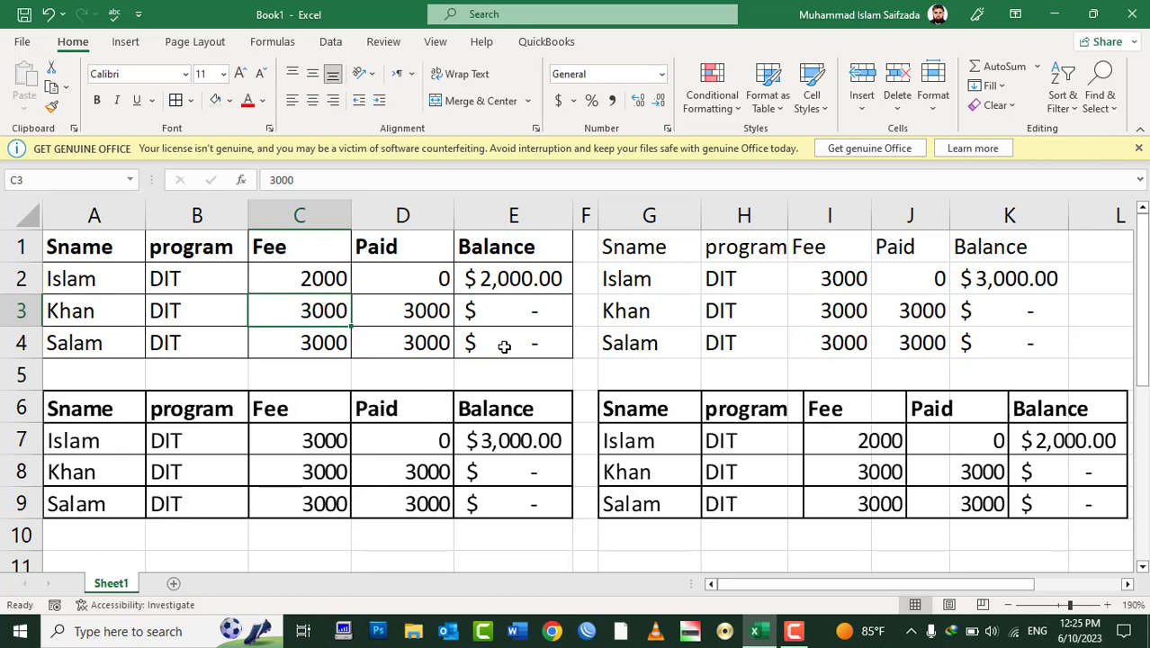
left_click_drag(525, 331, 159, 268)
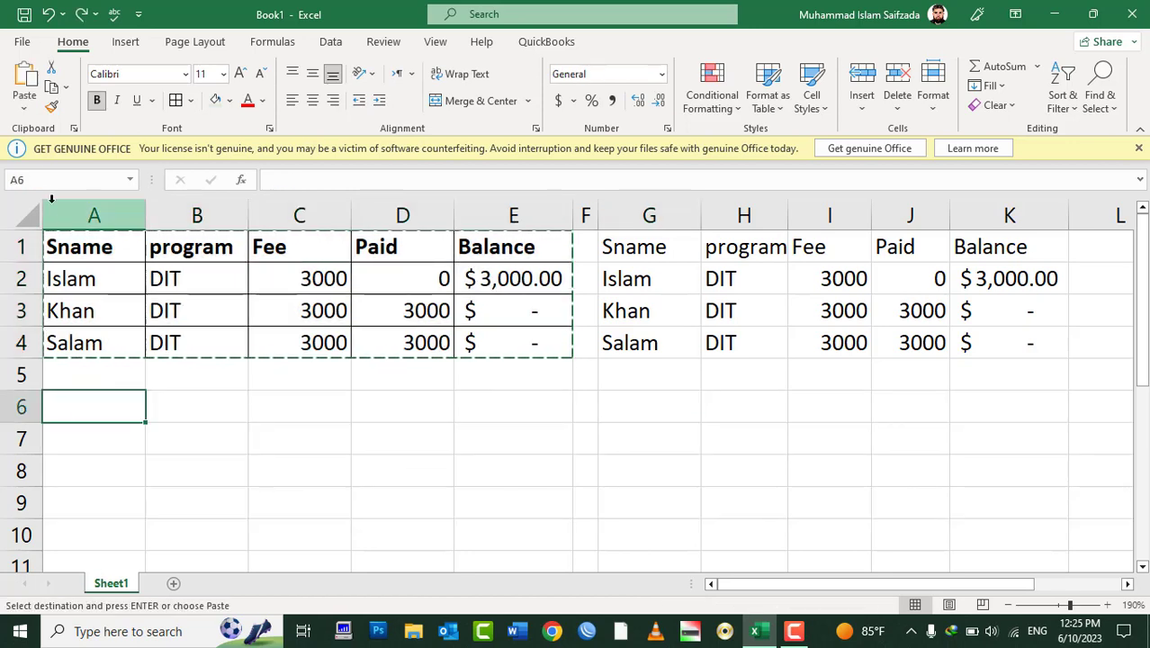
- Open Paste Special from the Paste dropdown to paste the copied fee table at A6
left_click(26, 110)
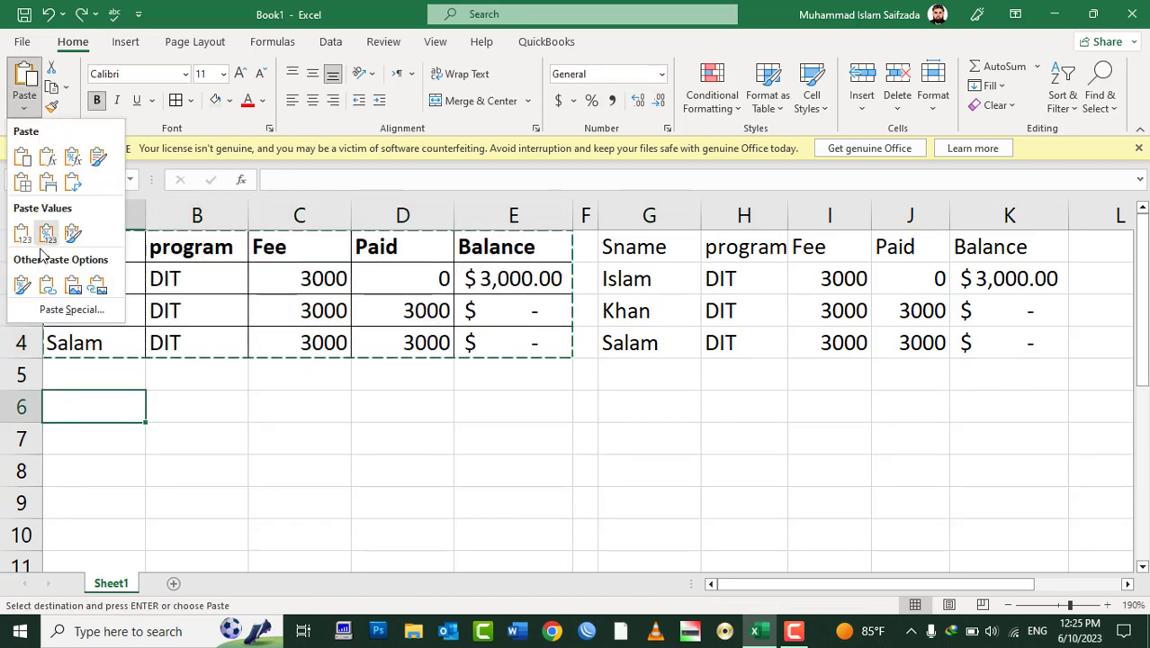
left_click(56, 311)
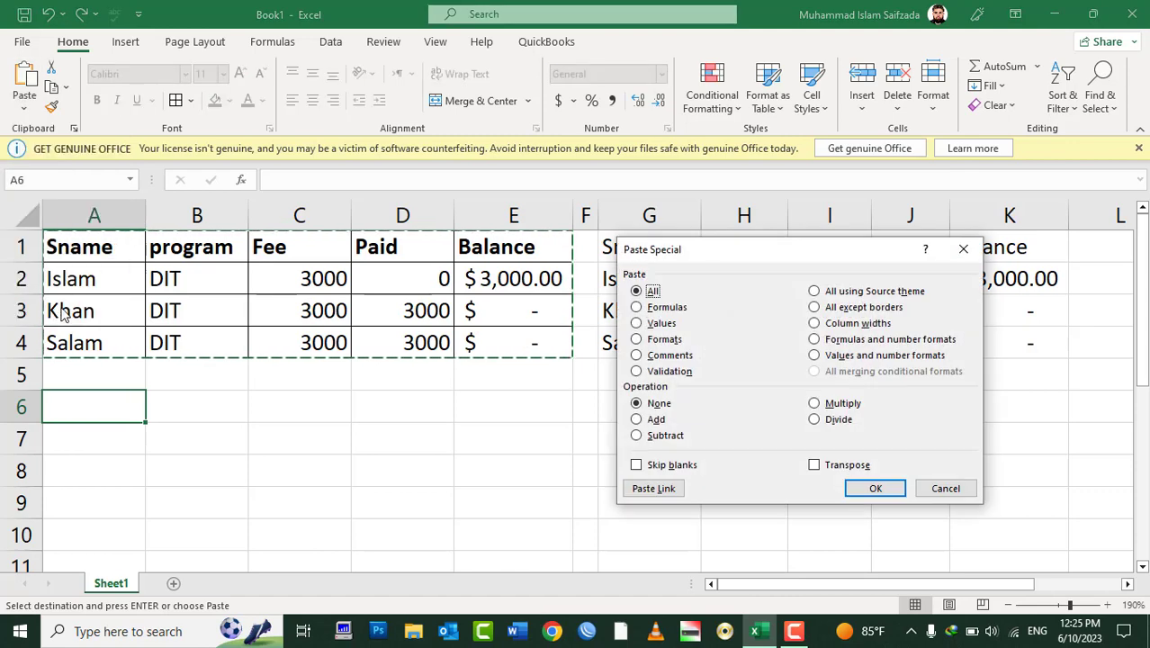